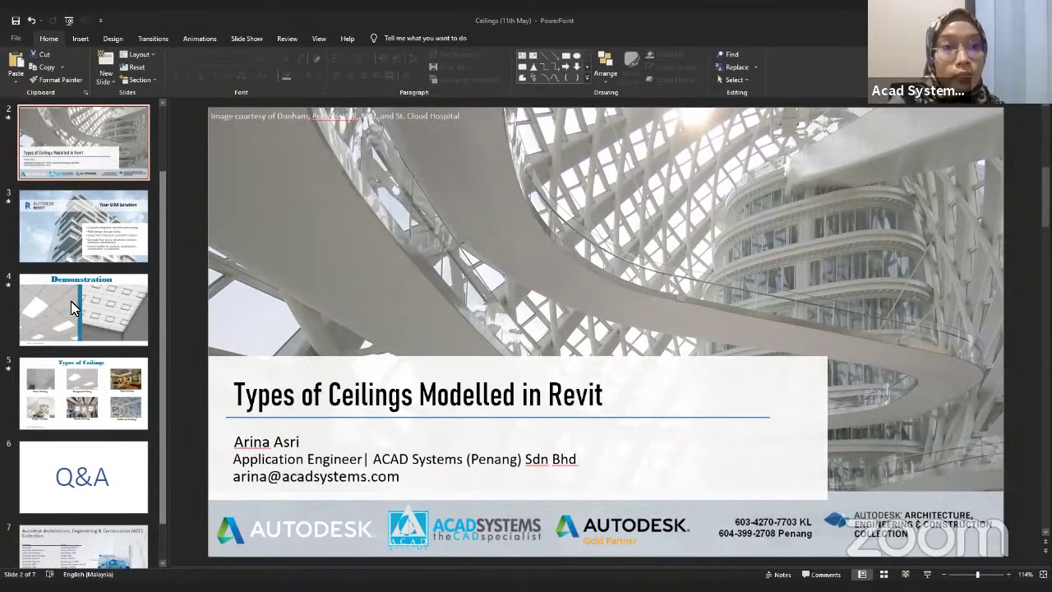
- Go through the slides on the BIM solution, the demonstration and the types of ceilings
left_click(98, 243)
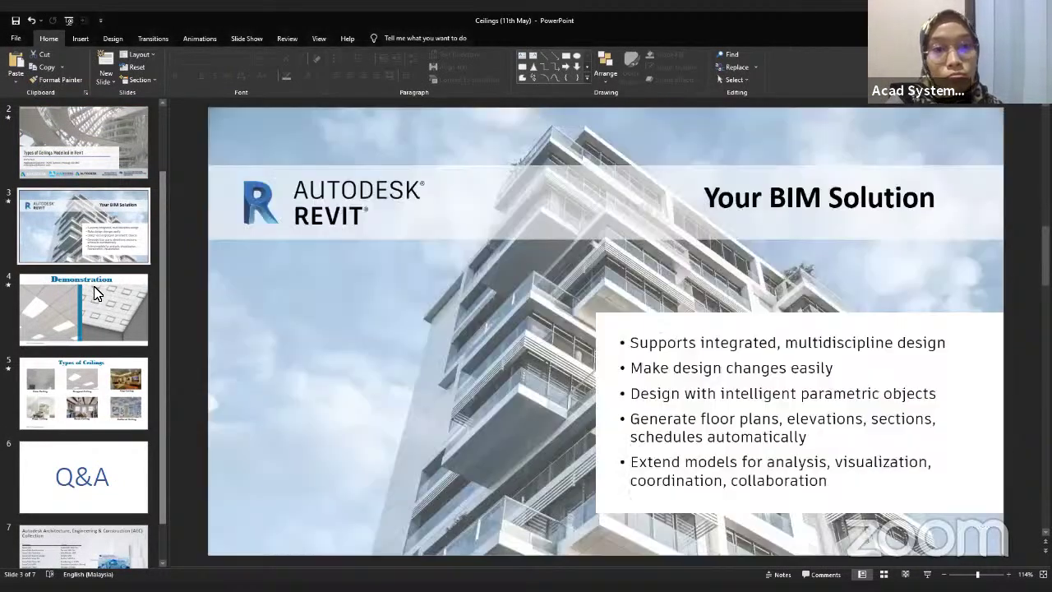
left_click(93, 299)
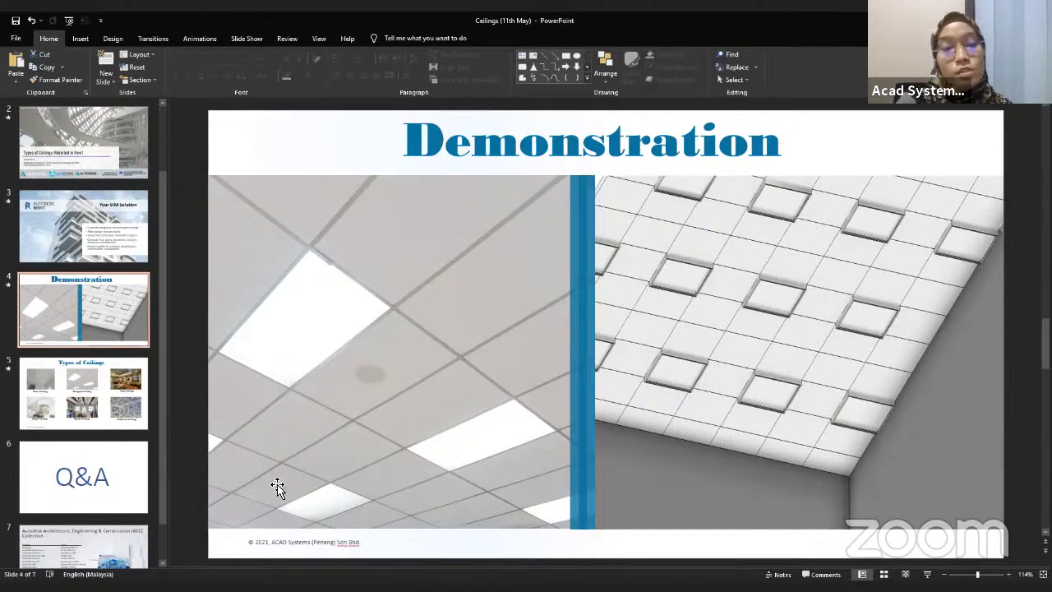
left_click(64, 403)
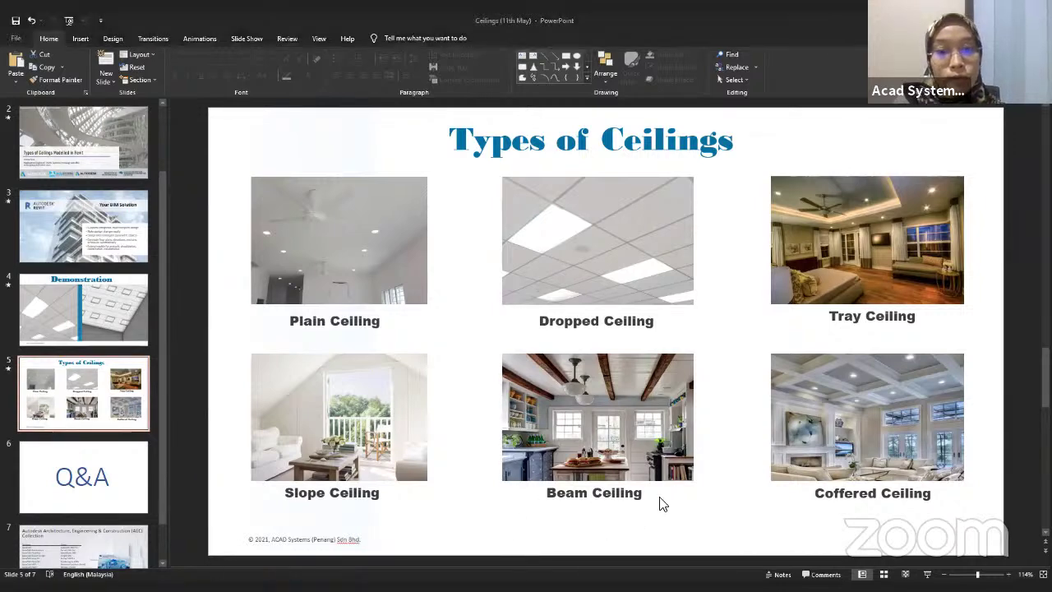
- Switch to Revit and create a new project from the Architectural Template
key("alt+Tab")
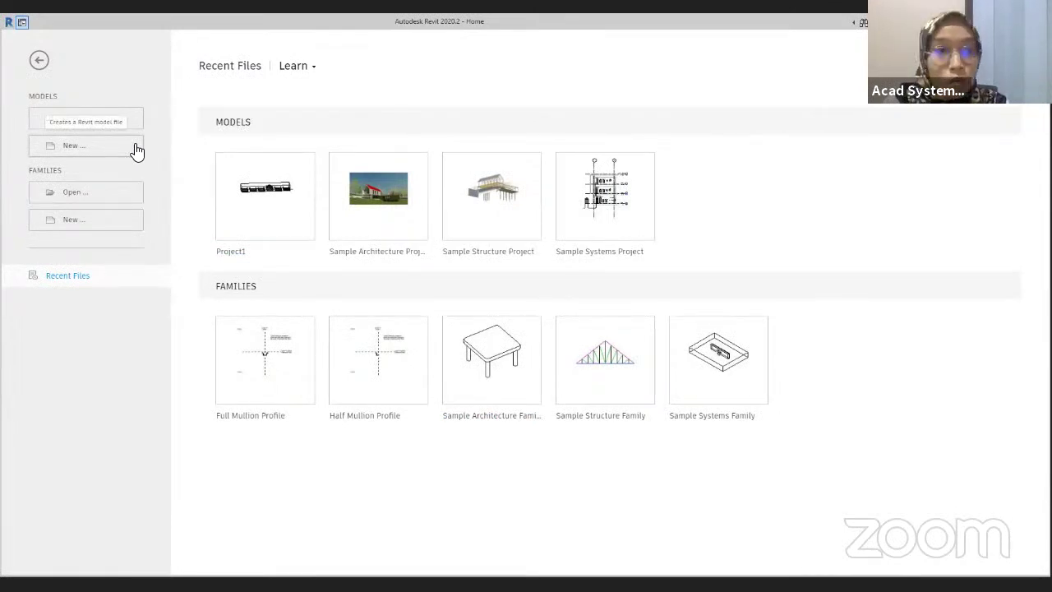
left_click(73, 149)
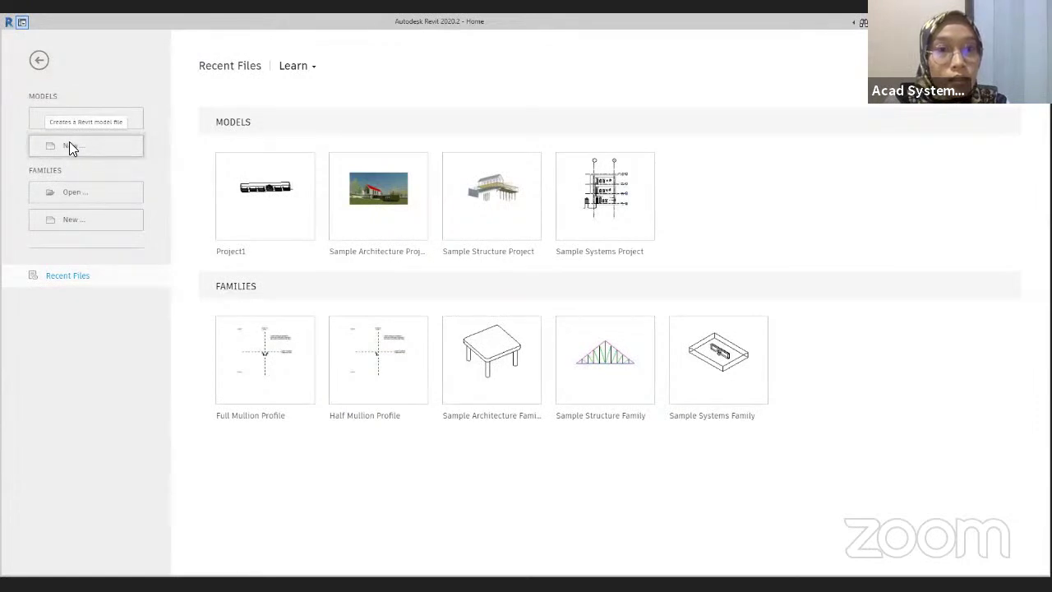
left_click(489, 279)
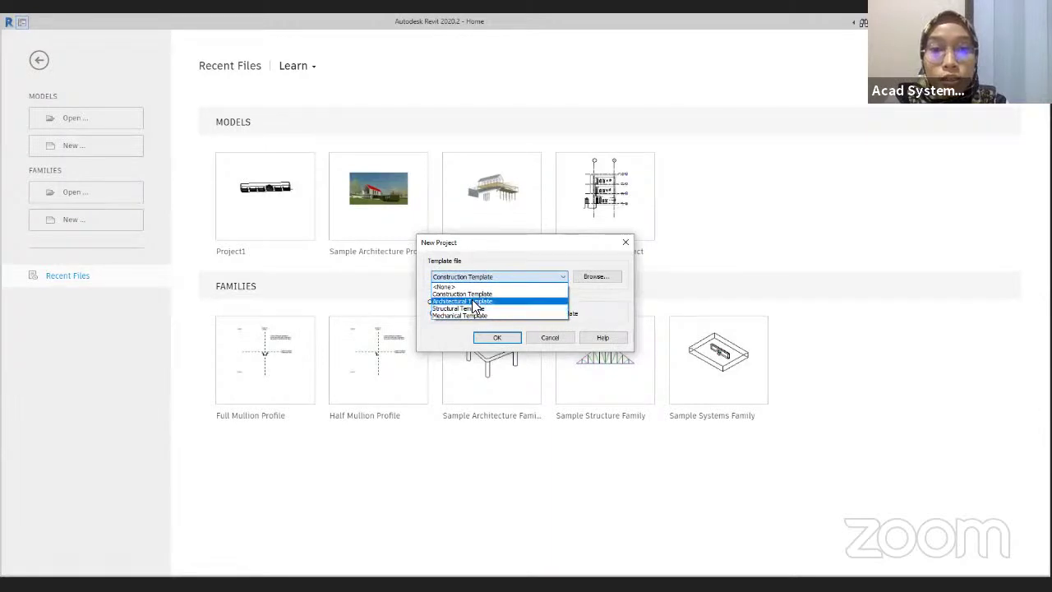
left_click(472, 301)
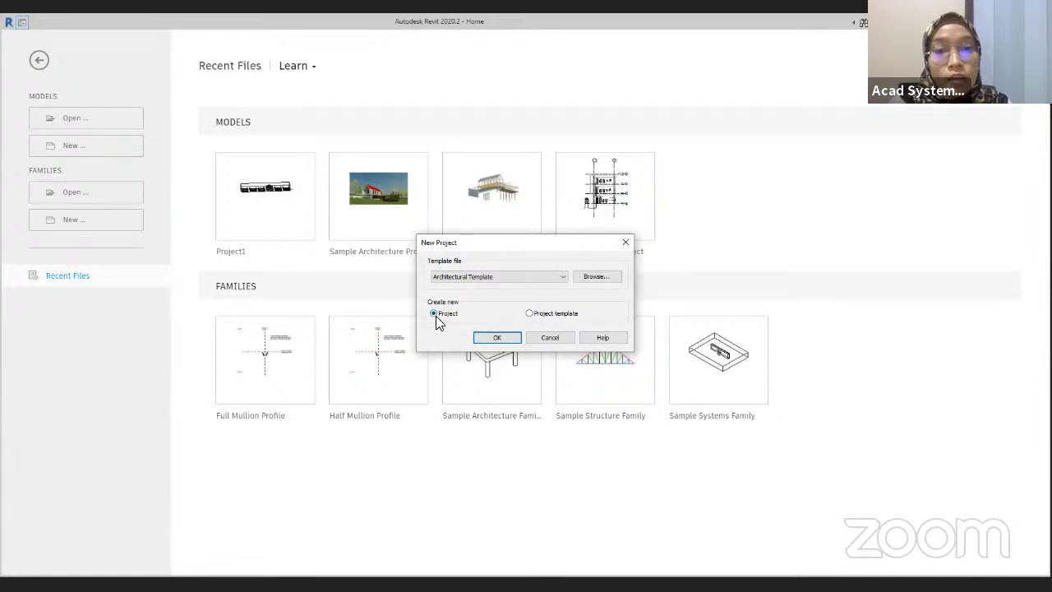
left_click(485, 341)
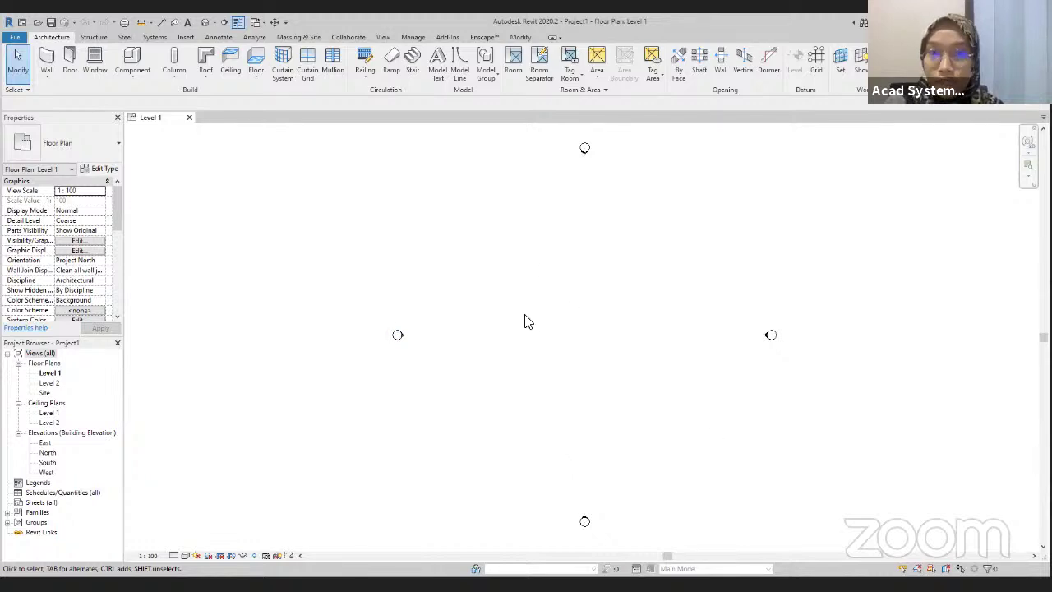
- In the East elevation, set the elevation of Level 2 to 3500
double_click(45, 444)
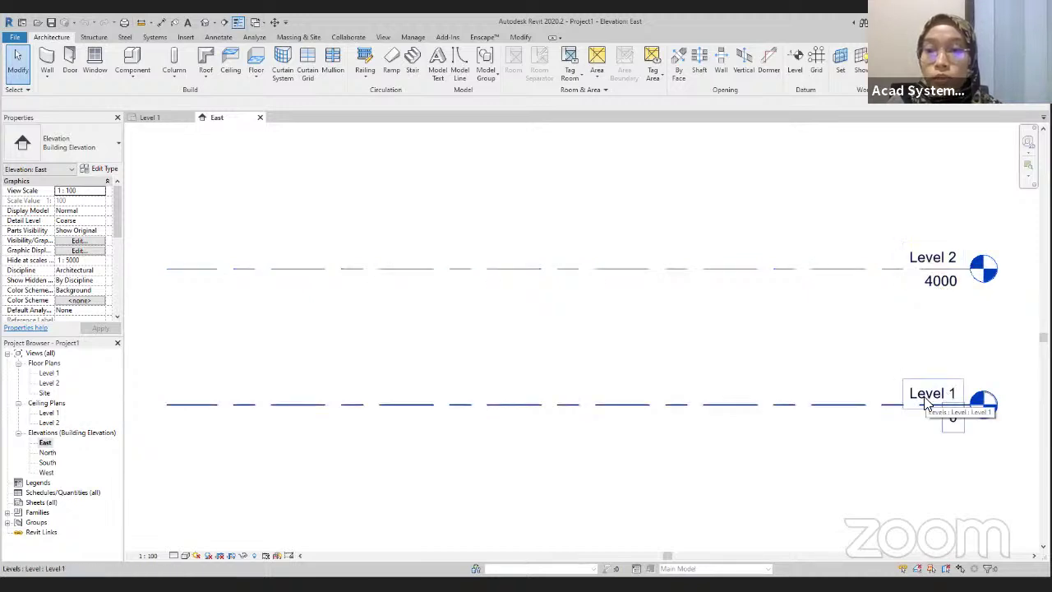
left_click(946, 288)
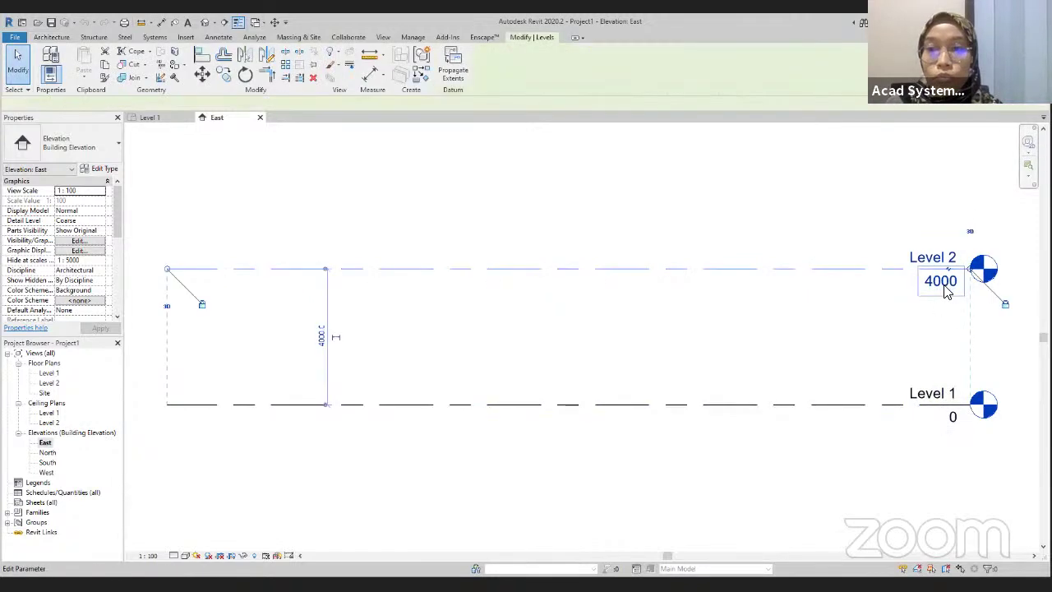
left_click(945, 284)
type("3500")
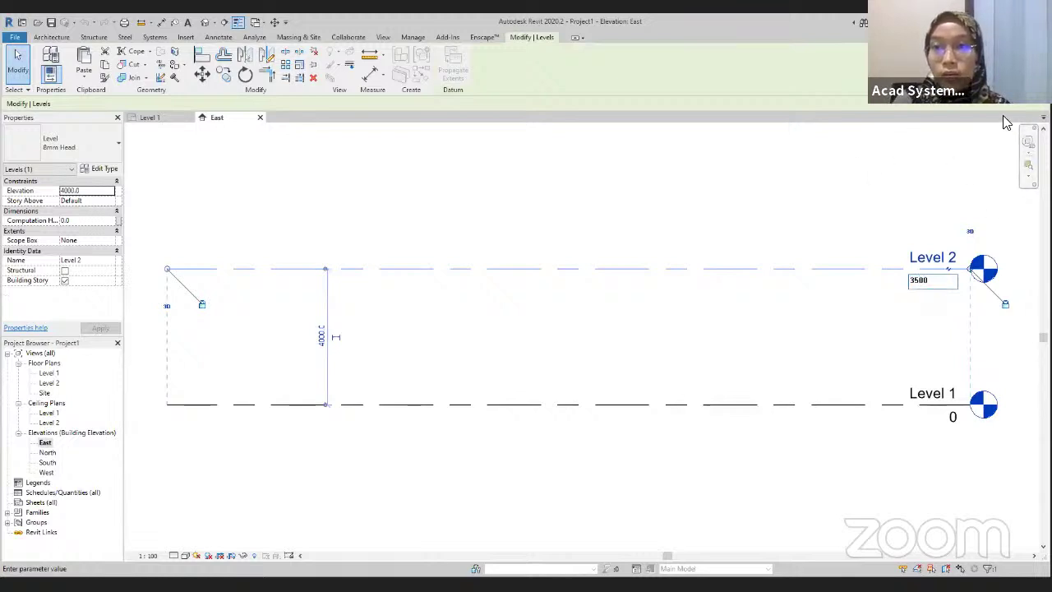
key("Return")
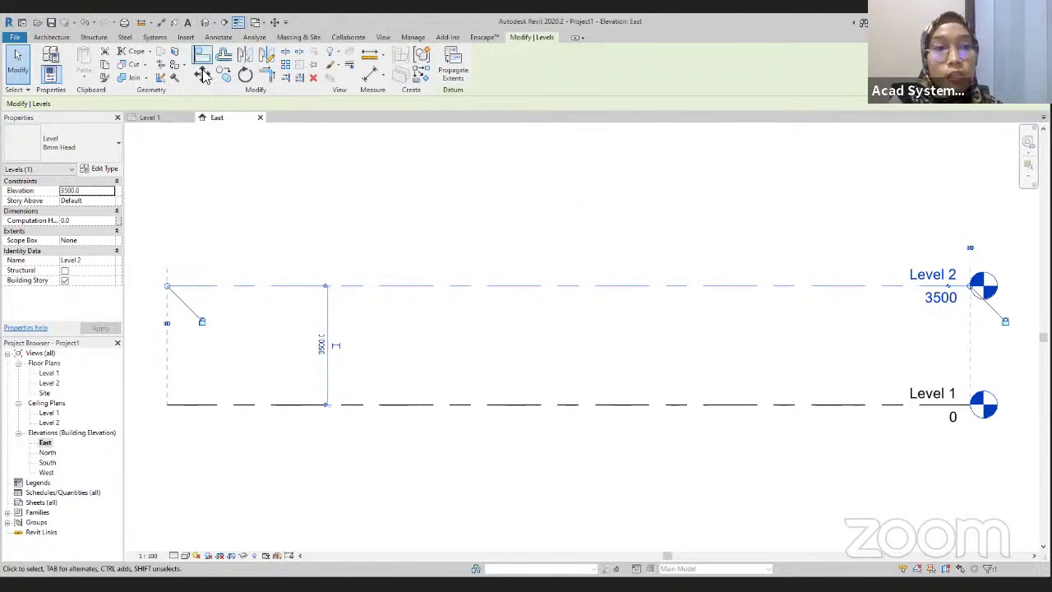
- In the Level 1 floor plan, draw a rectangle of Generic - 200mm walls up to Level 2, about 5000 by 7000 mm
left_click(158, 120)
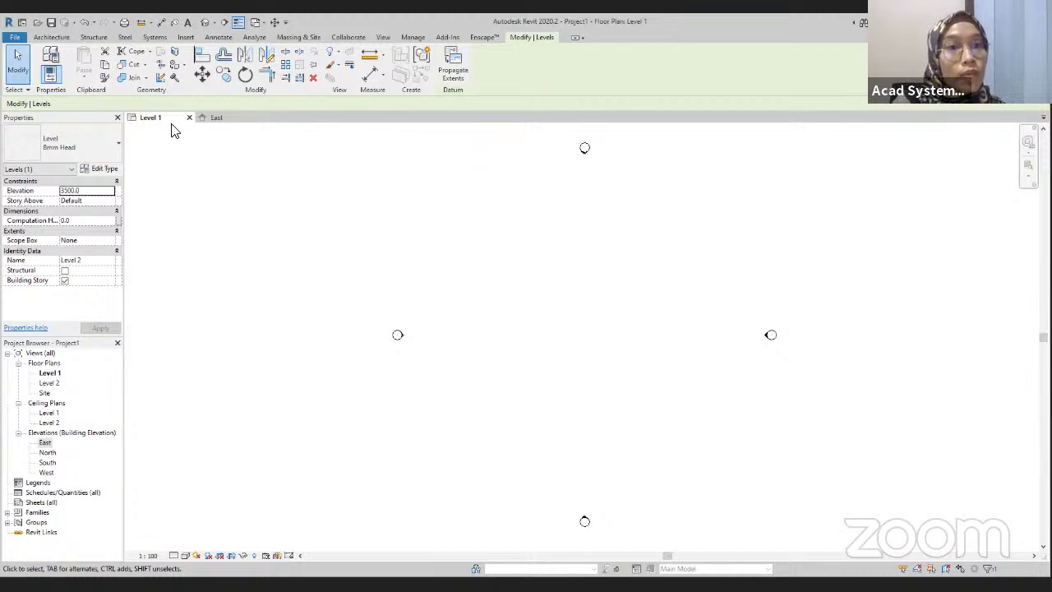
left_click(53, 37)
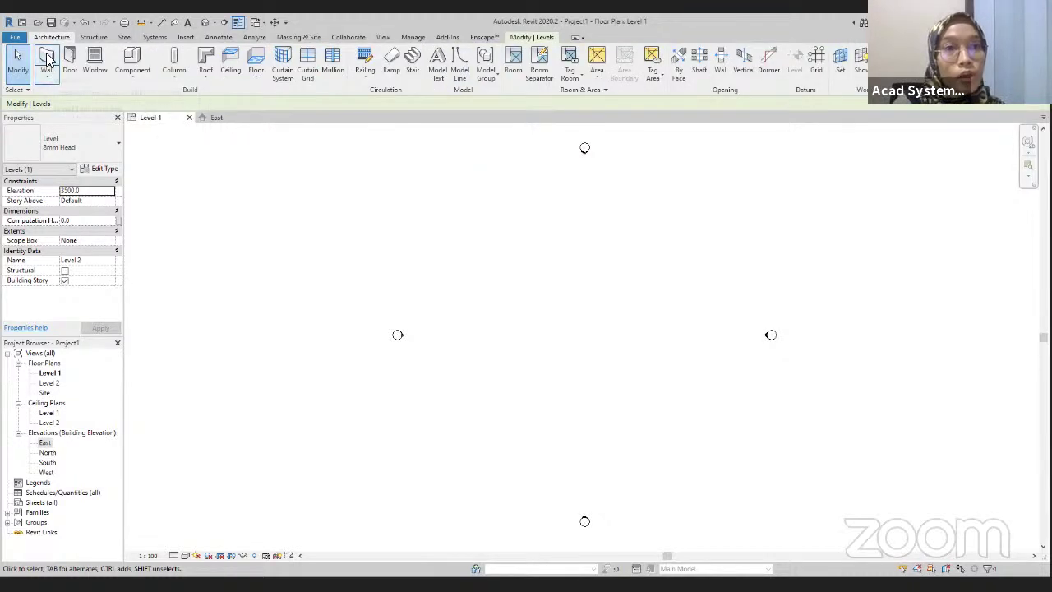
left_click(47, 59)
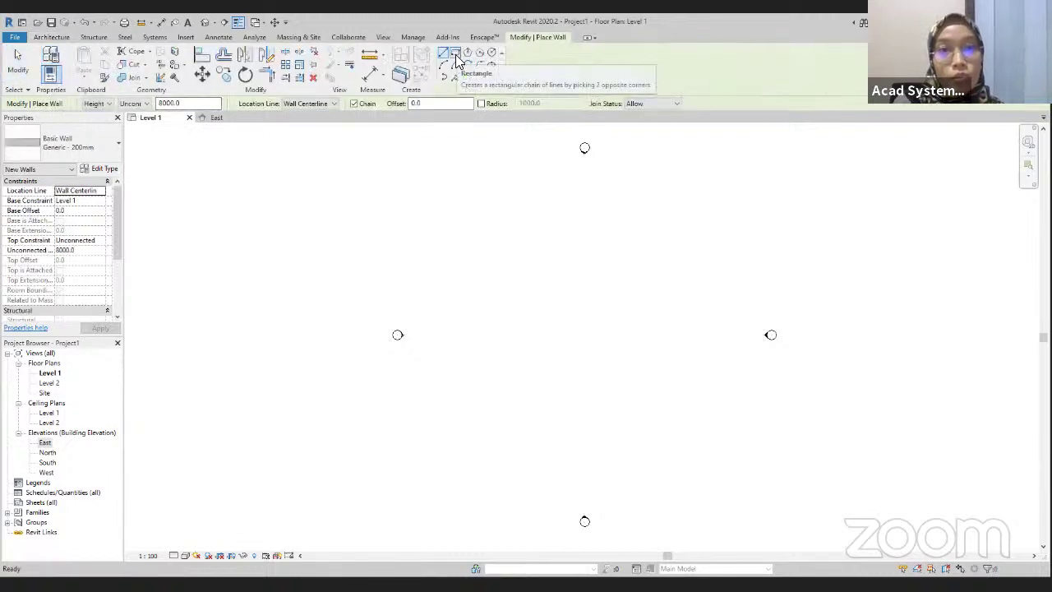
left_click(456, 55)
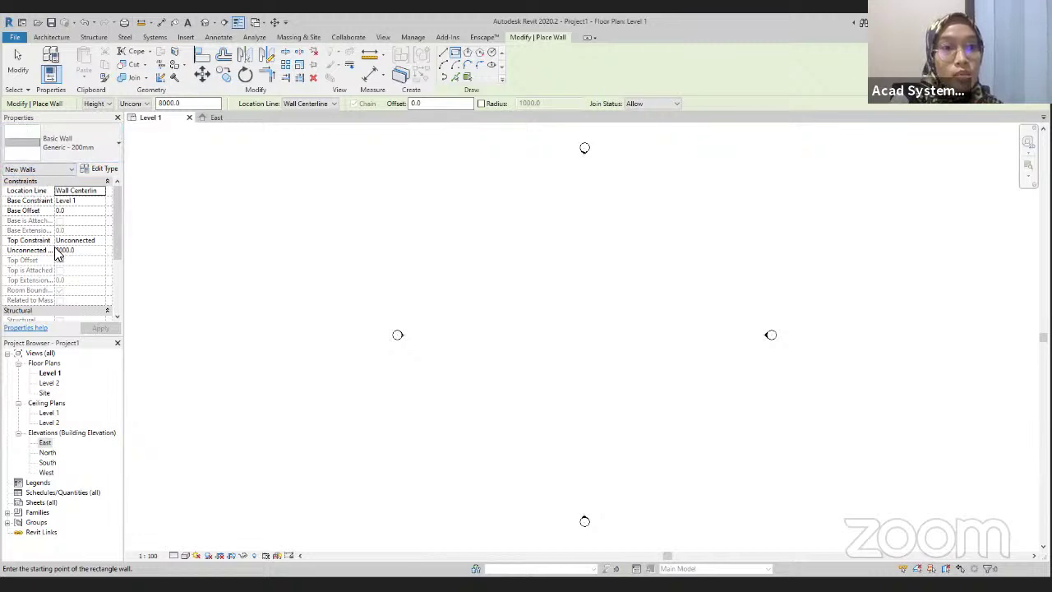
left_click(97, 240)
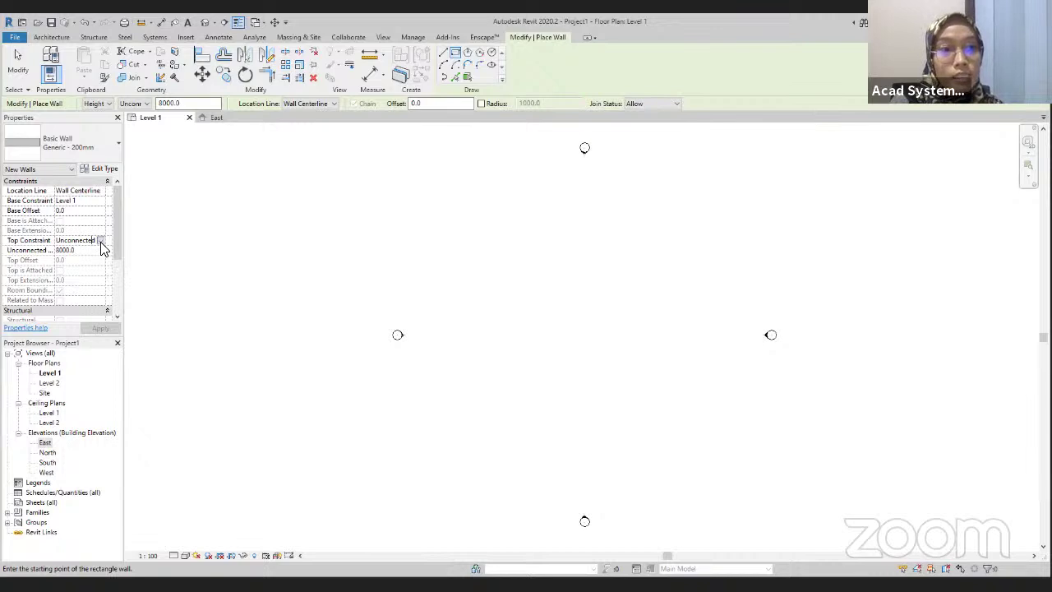
left_click(100, 241)
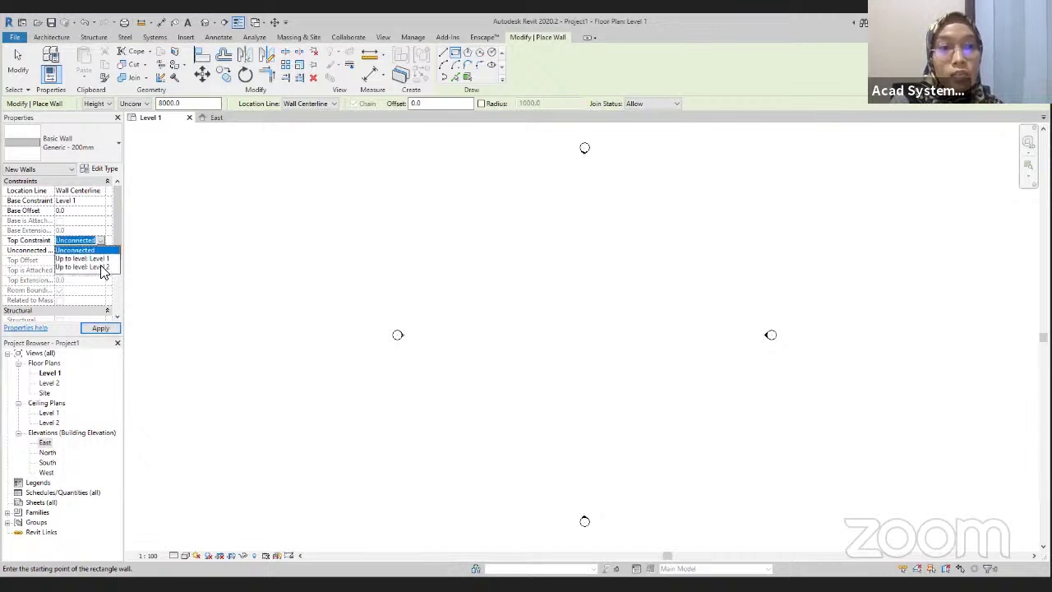
left_click(99, 268)
left_click(100, 328)
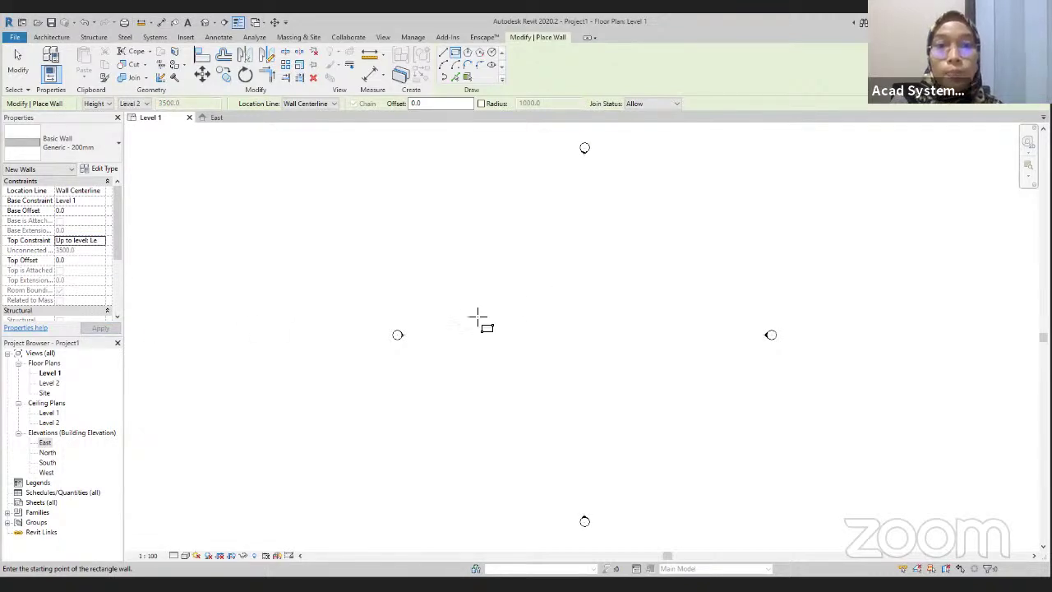
left_click(425, 290)
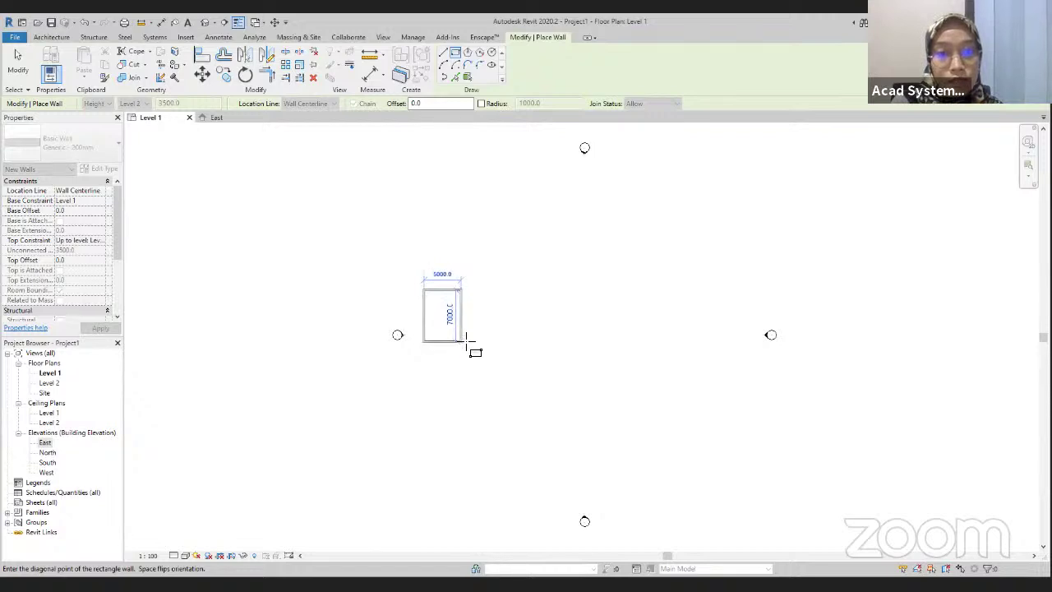
left_click(464, 339)
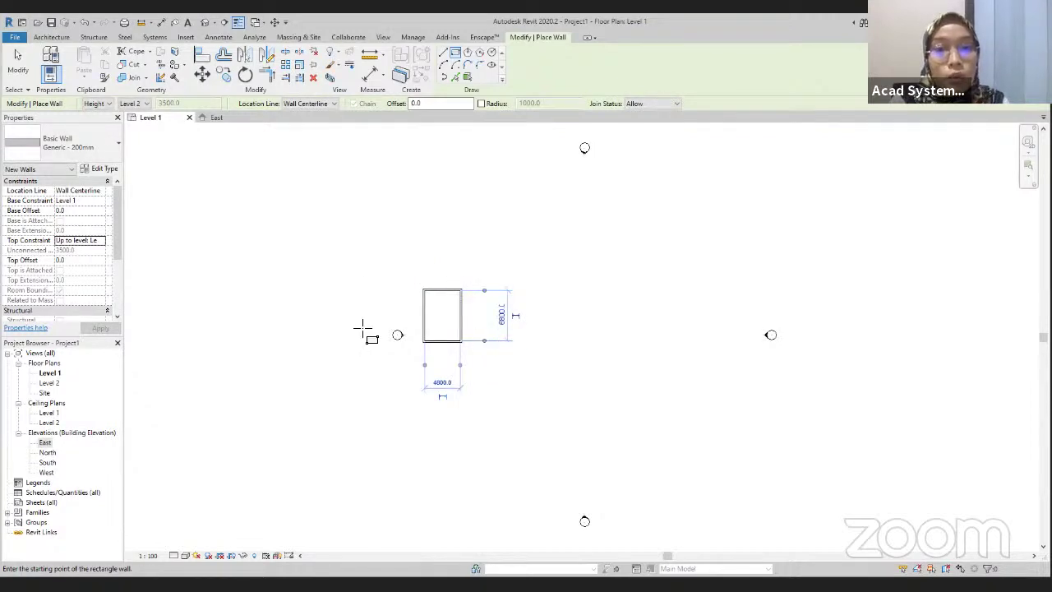
key("Escape")
key("Escape")
- Copy the four walls of the rectangular room horizontally to form a second room just east of the first
left_click_drag(471, 359, 415, 265)
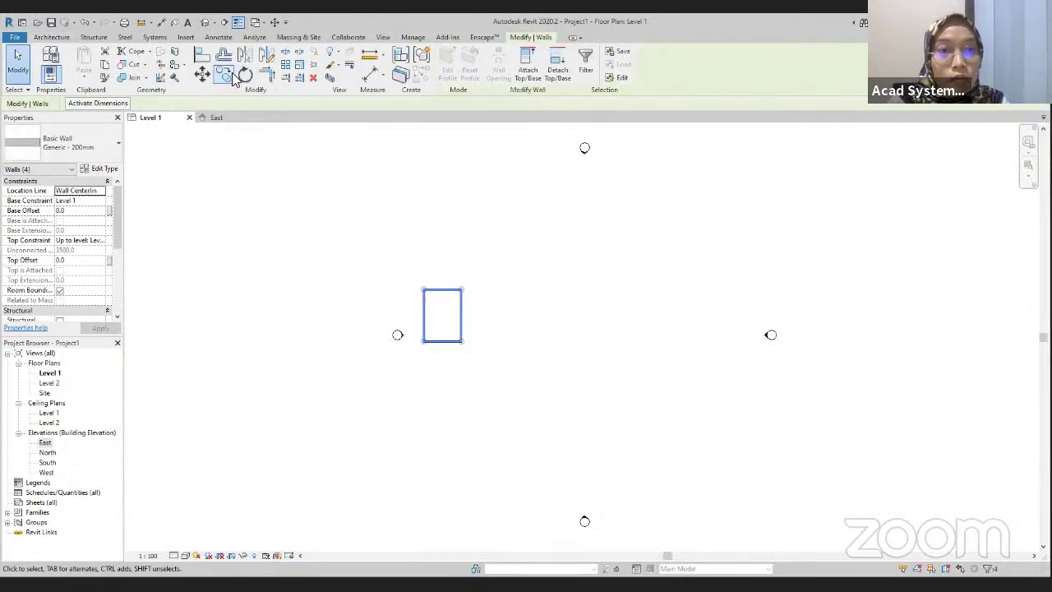
left_click(226, 75)
scroll(448, 300, "up", 2)
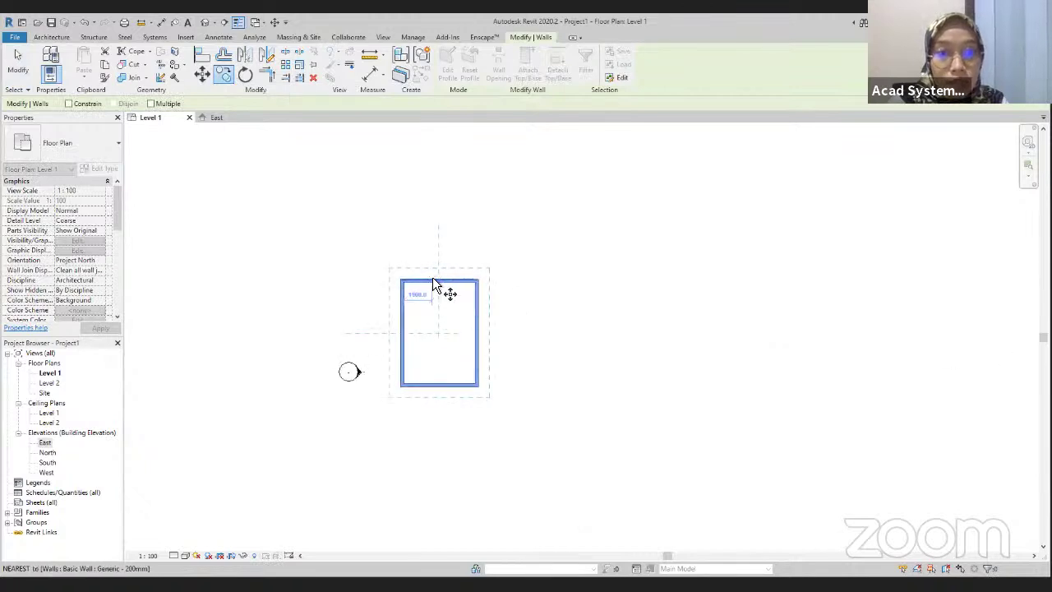
left_click(437, 280)
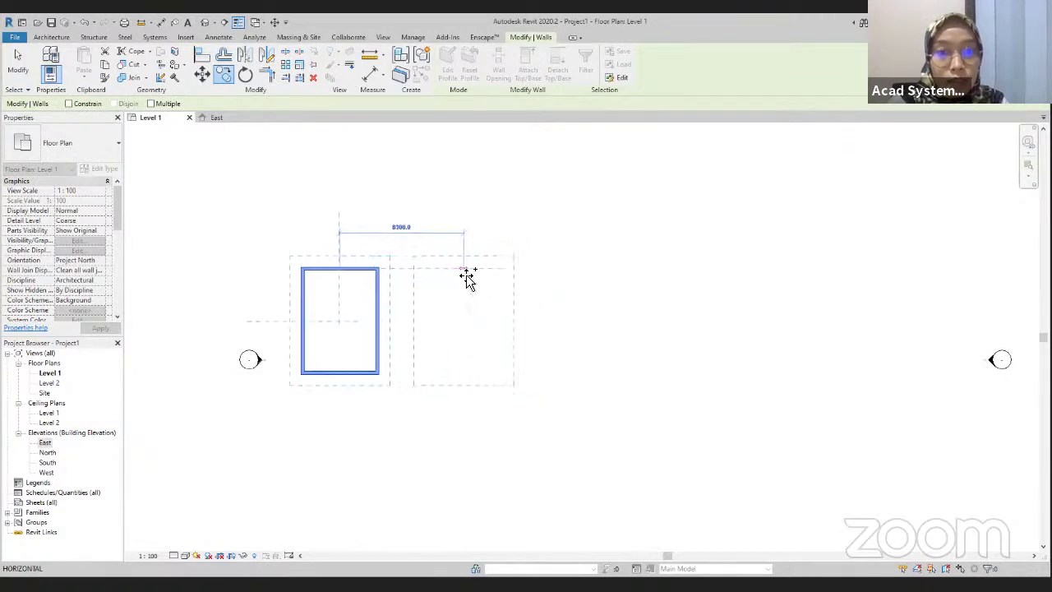
left_click(453, 277)
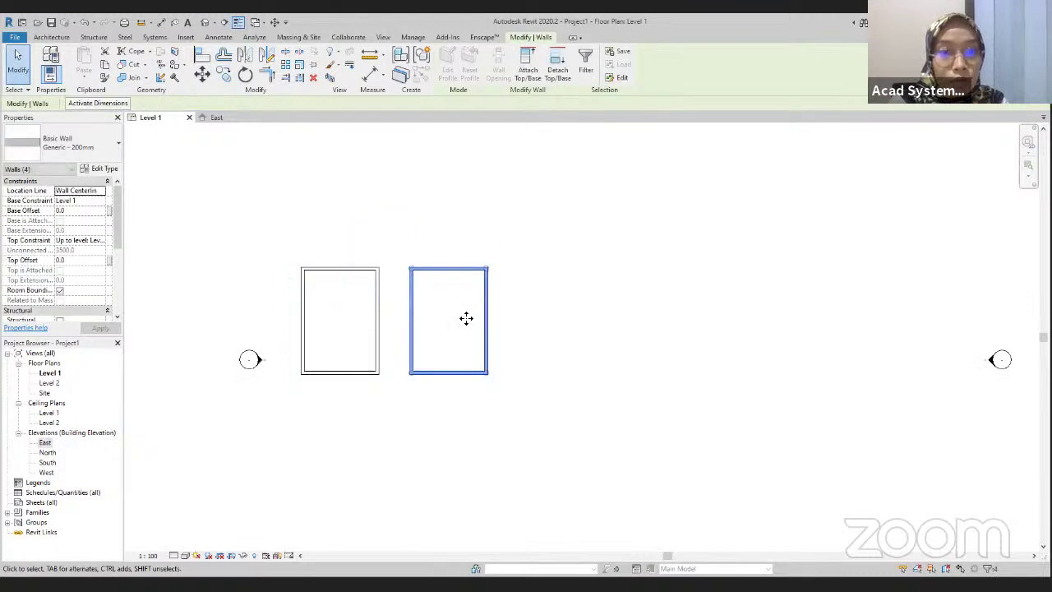
- Copy the second room's walls with Multiple enabled, placing four more rooms eastward in the same row
left_click(531, 423)
left_click_drag(533, 423, 403, 240)
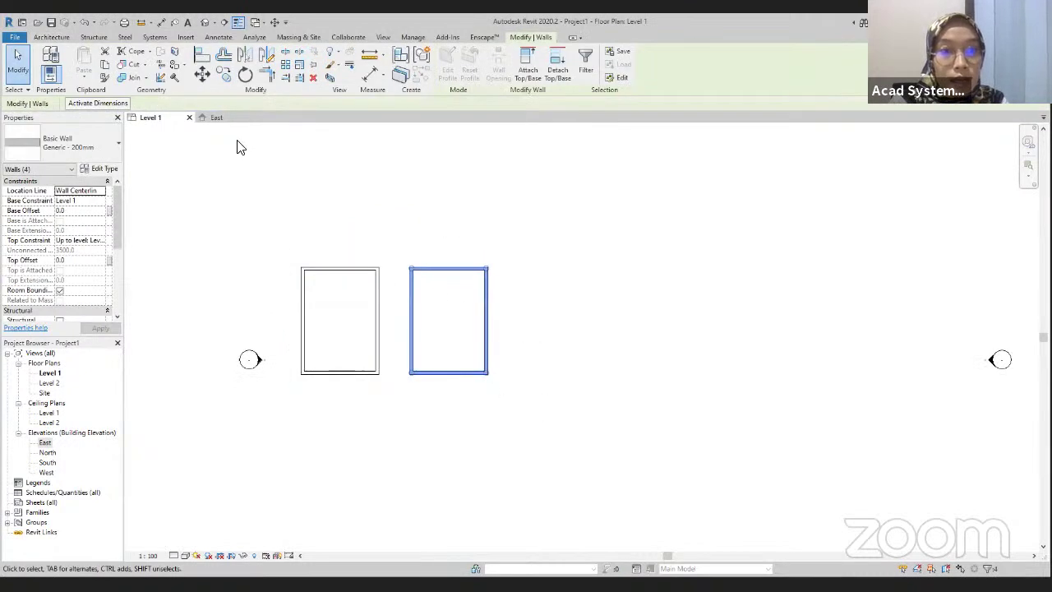
left_click(216, 76)
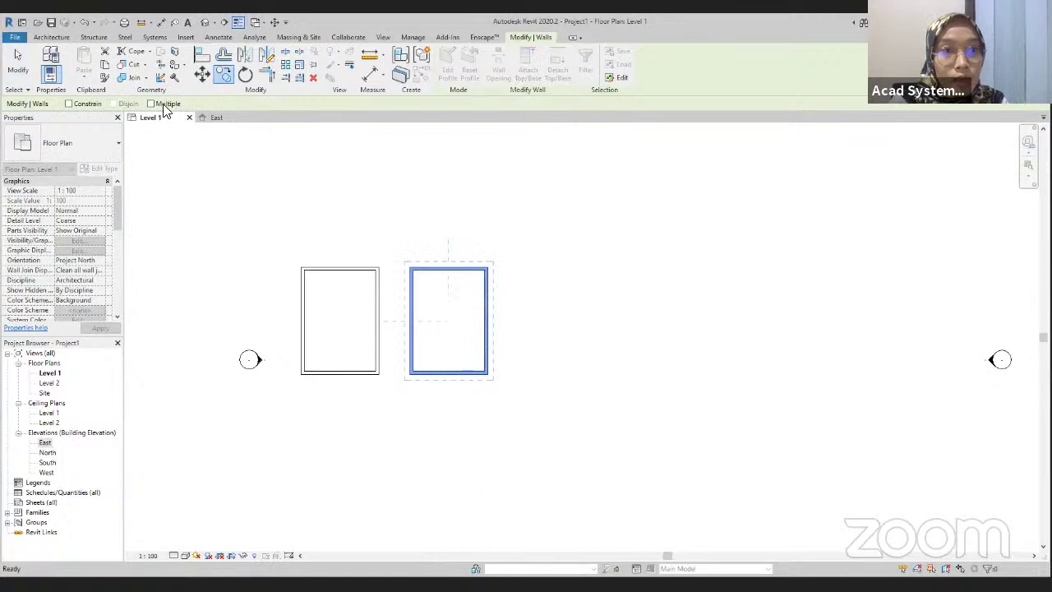
left_click(451, 271)
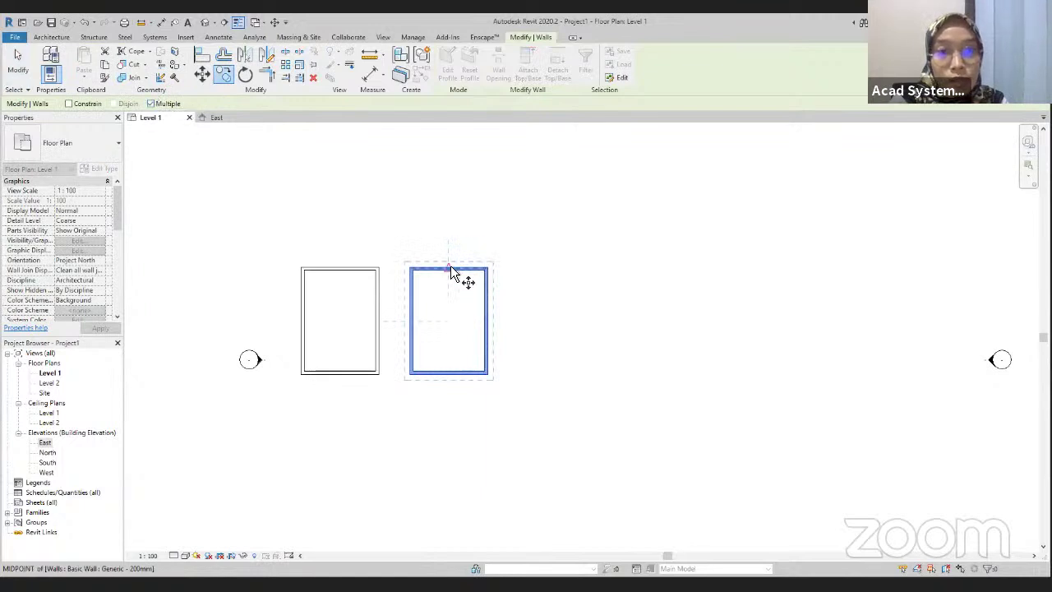
middle_click_drag(578, 275, 481, 264)
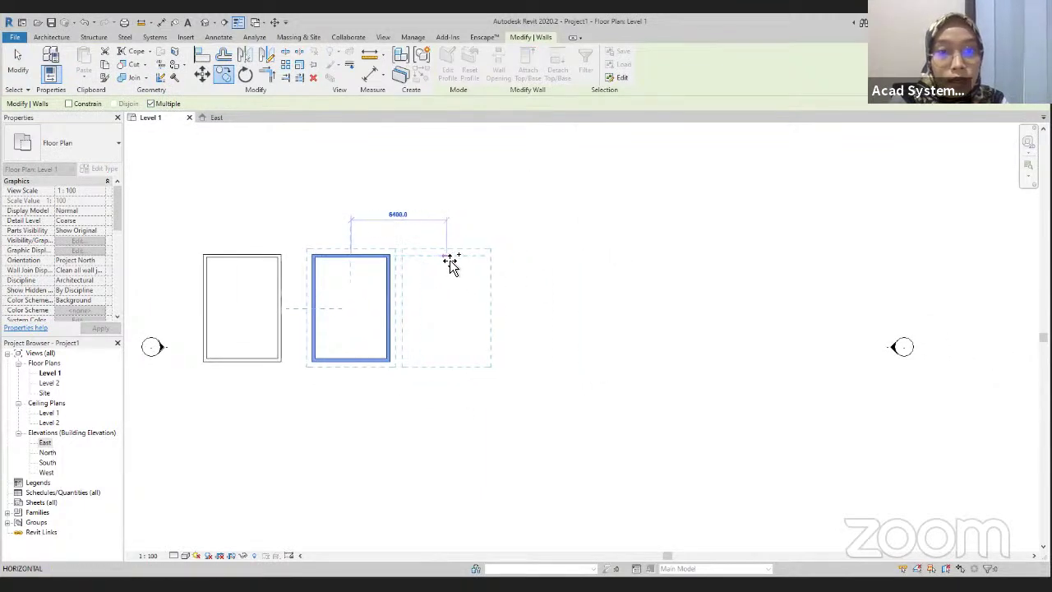
left_click(453, 262)
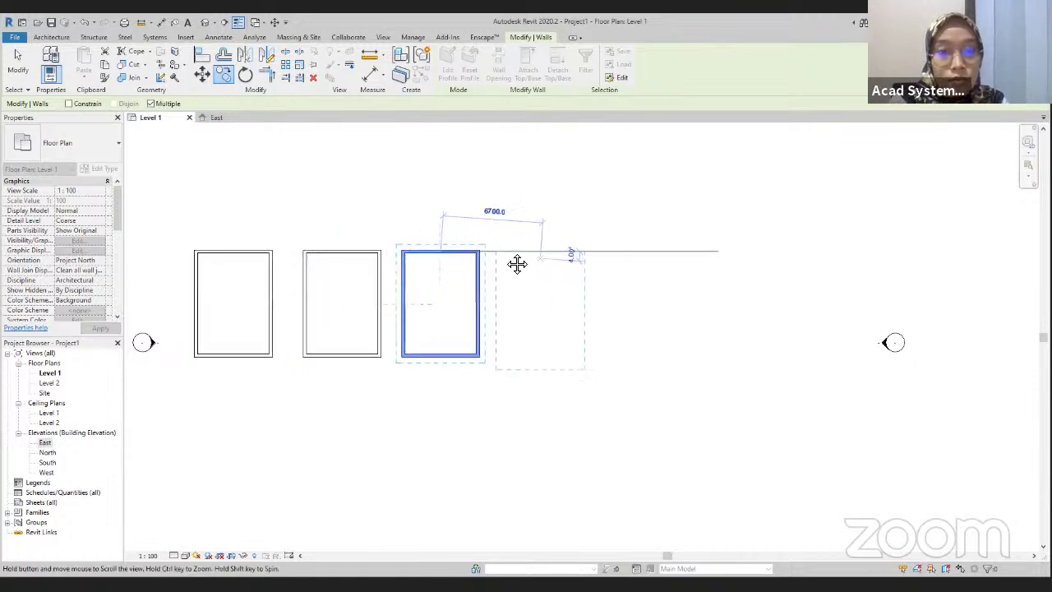
middle_click_drag(540, 265, 493, 252)
left_click(484, 251)
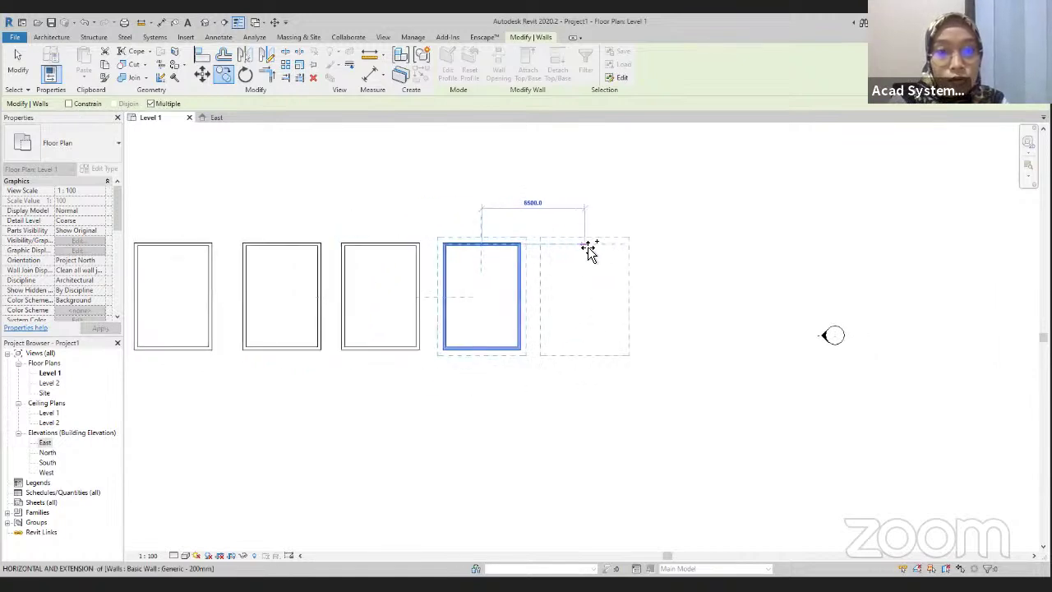
left_click(588, 249)
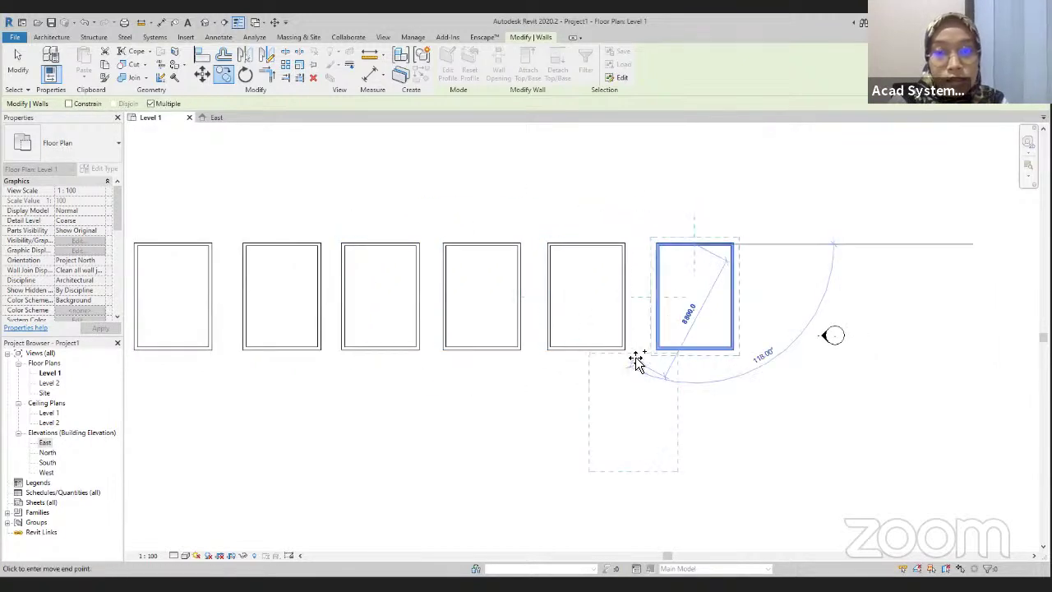
key("Escape")
key("Escape")
key("z")
key("f")
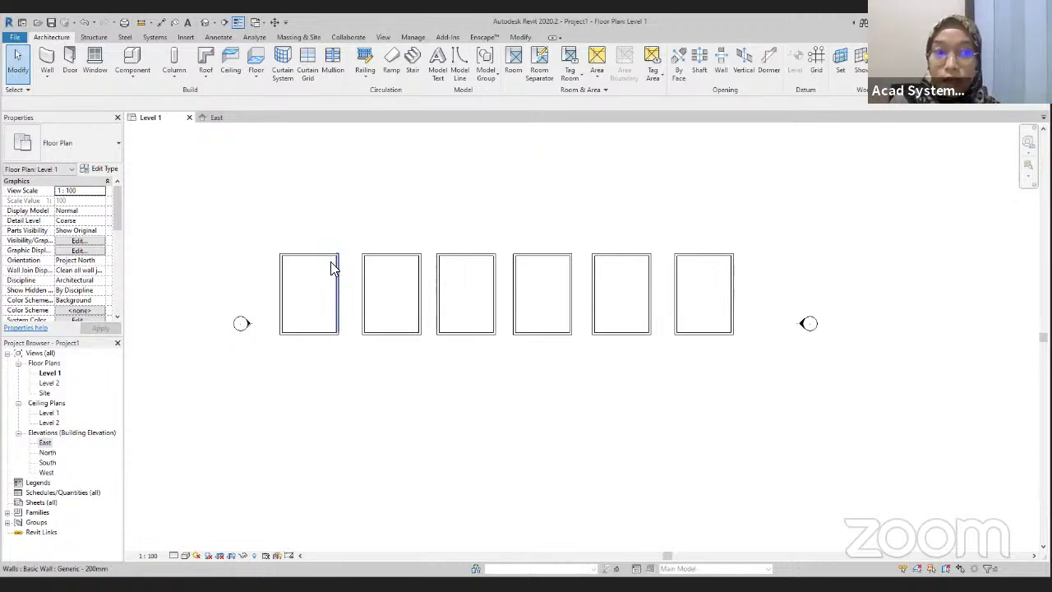
- In the Level 1 ceiling plan, place an automatic Compound Ceiling Plain in the first room with a 3000 height offset
double_click(49, 413)
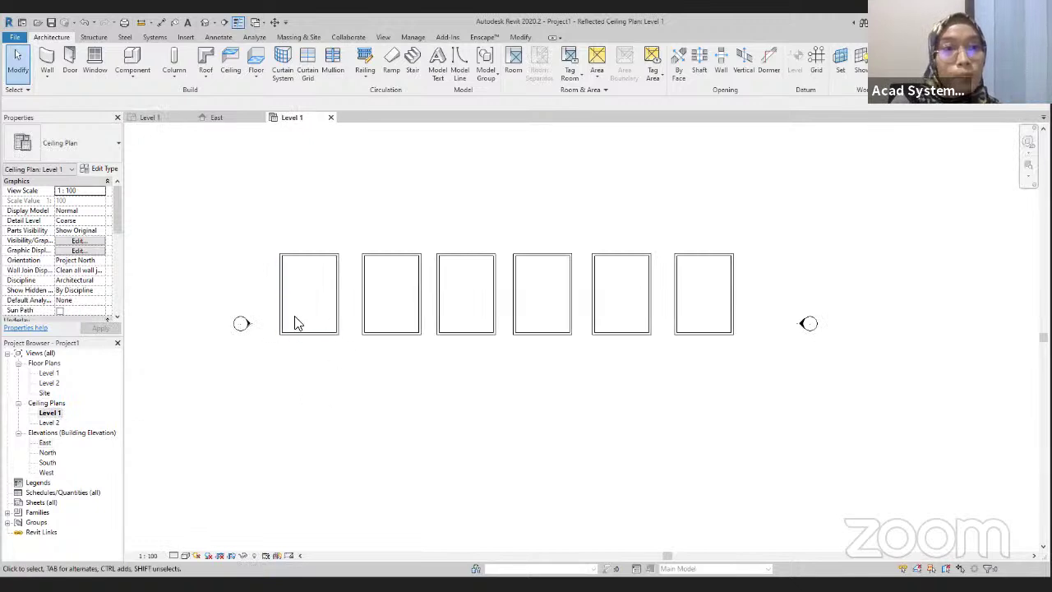
left_click(233, 69)
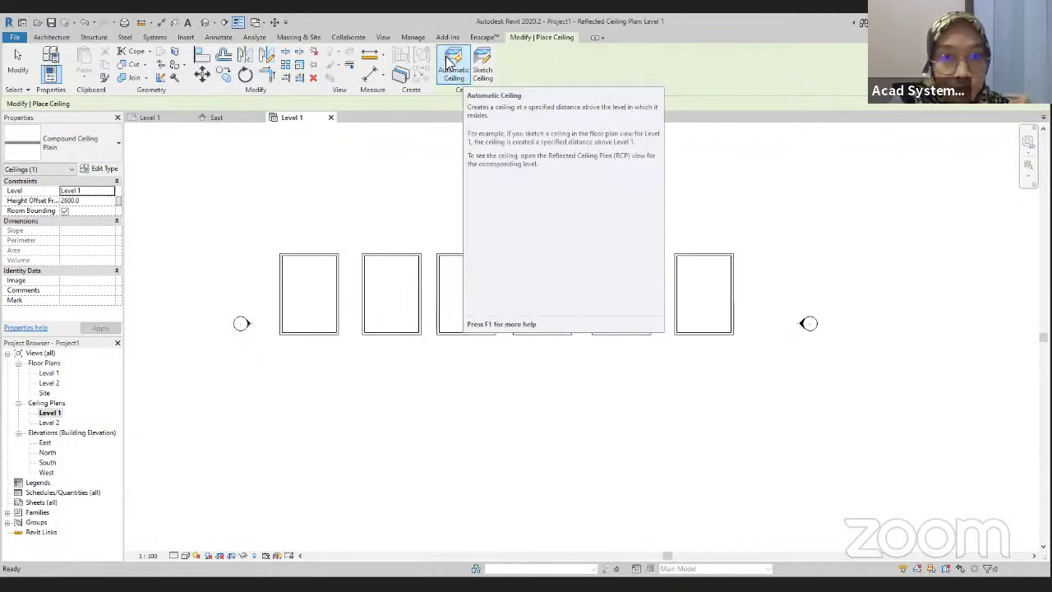
left_click(54, 143)
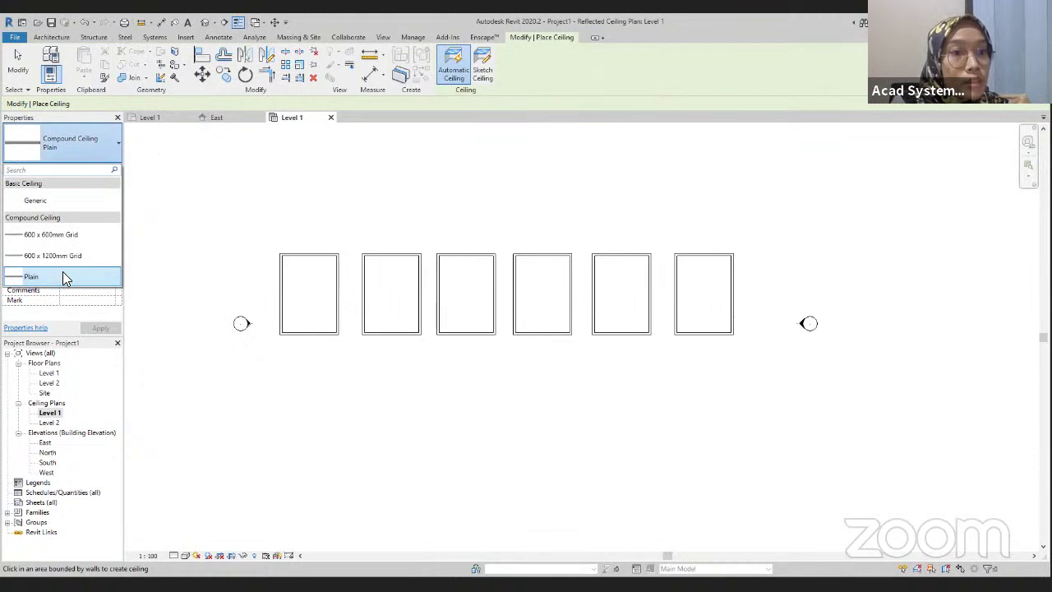
left_click(64, 277)
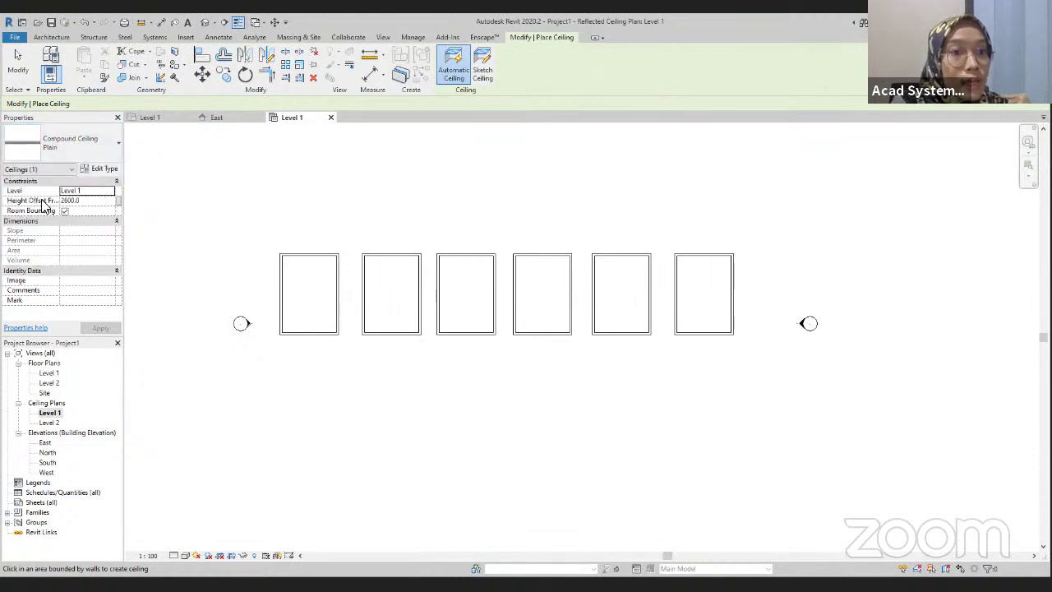
left_click(94, 202)
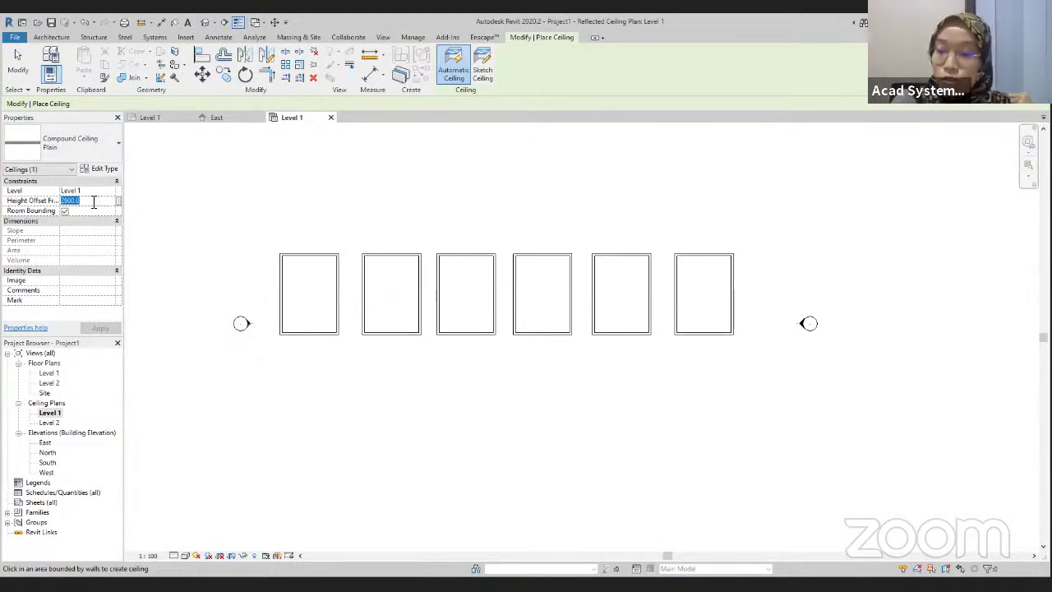
type("3000")
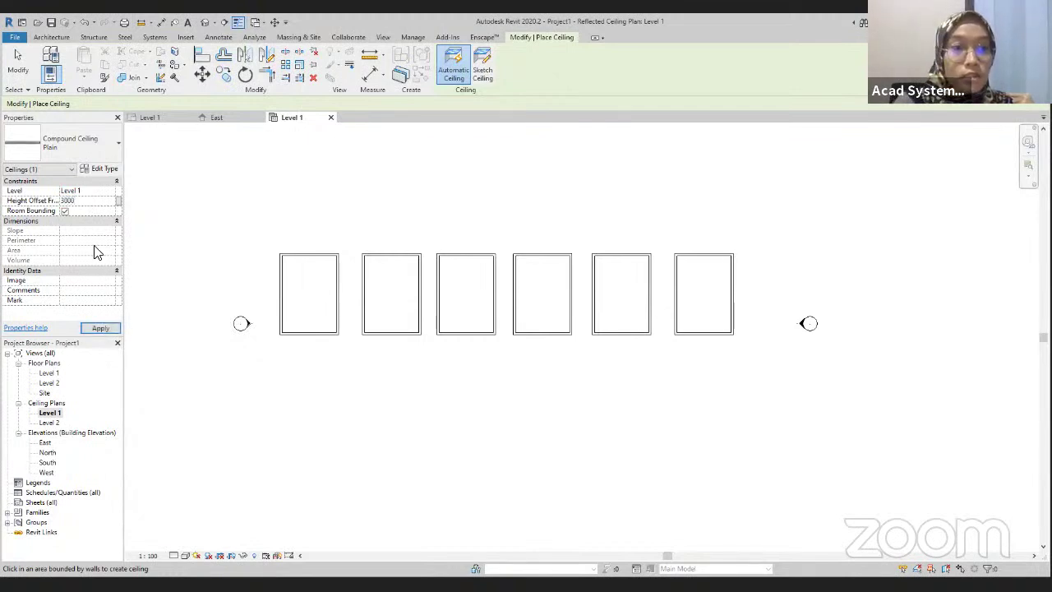
left_click(110, 331)
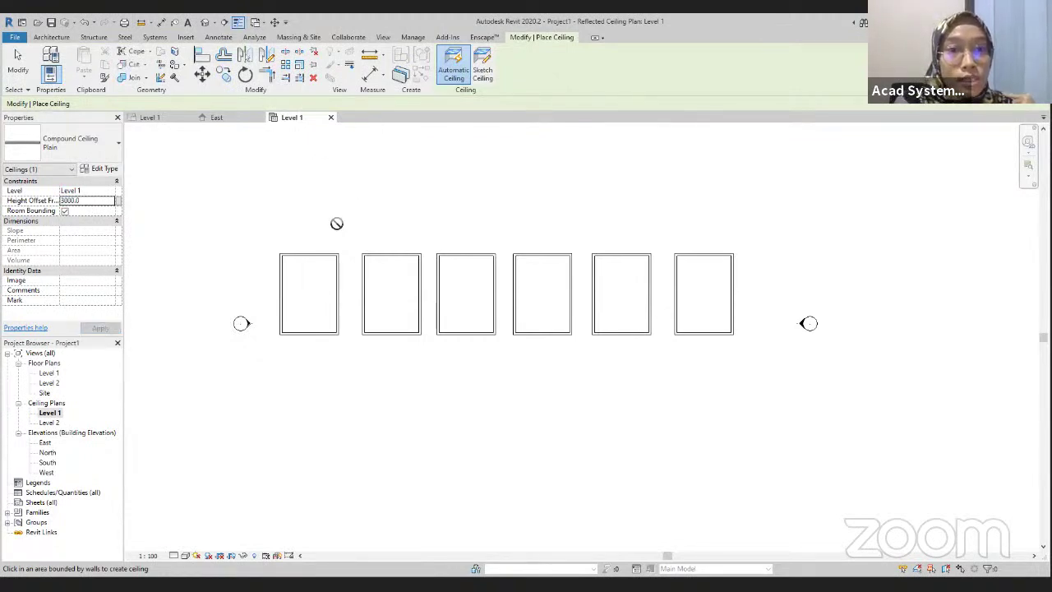
scroll(307, 303, "up", 3)
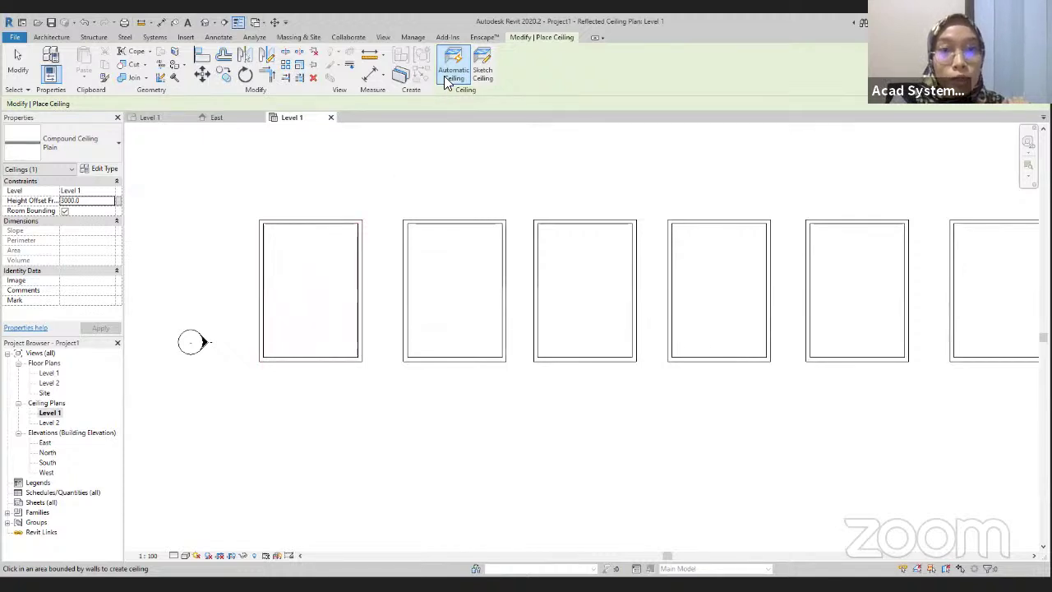
scroll(324, 282, "up", 2)
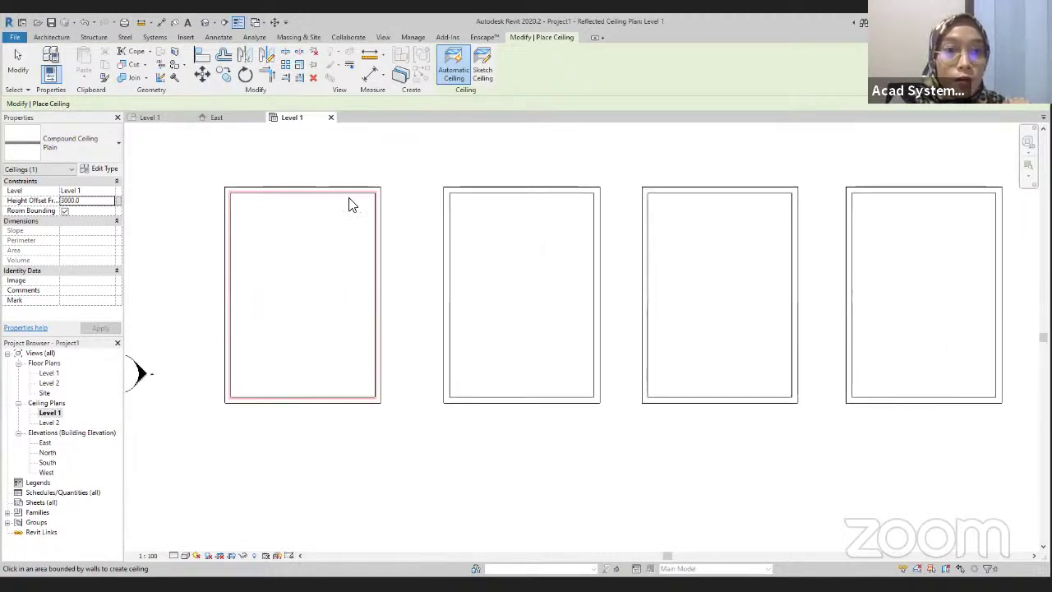
left_click(313, 306)
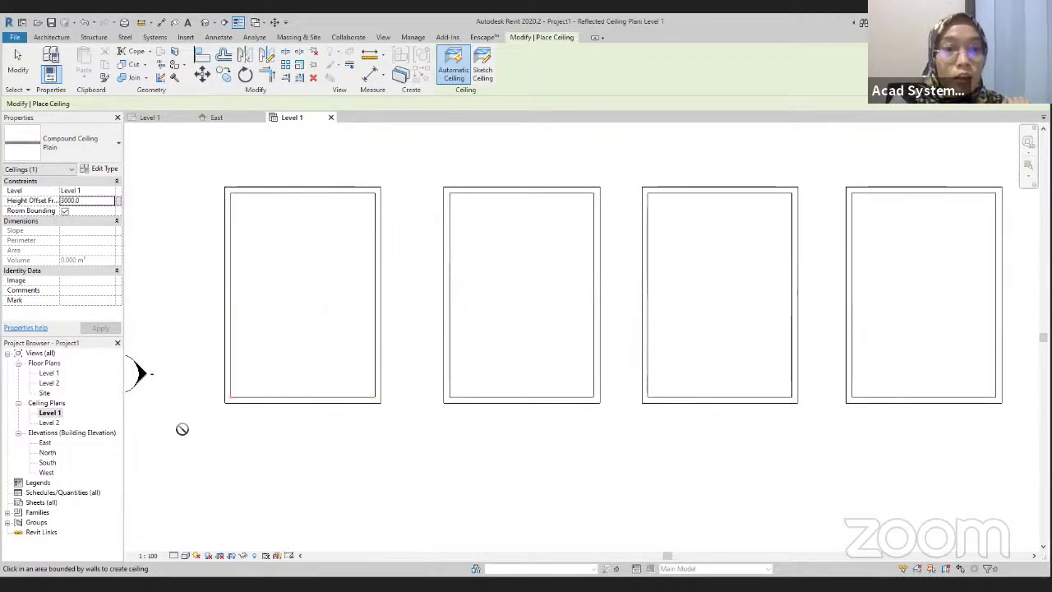
- Open the default 3D view of the model and set it to Shaded visual style with Fine detail level
scroll(256, 312, "down", 2)
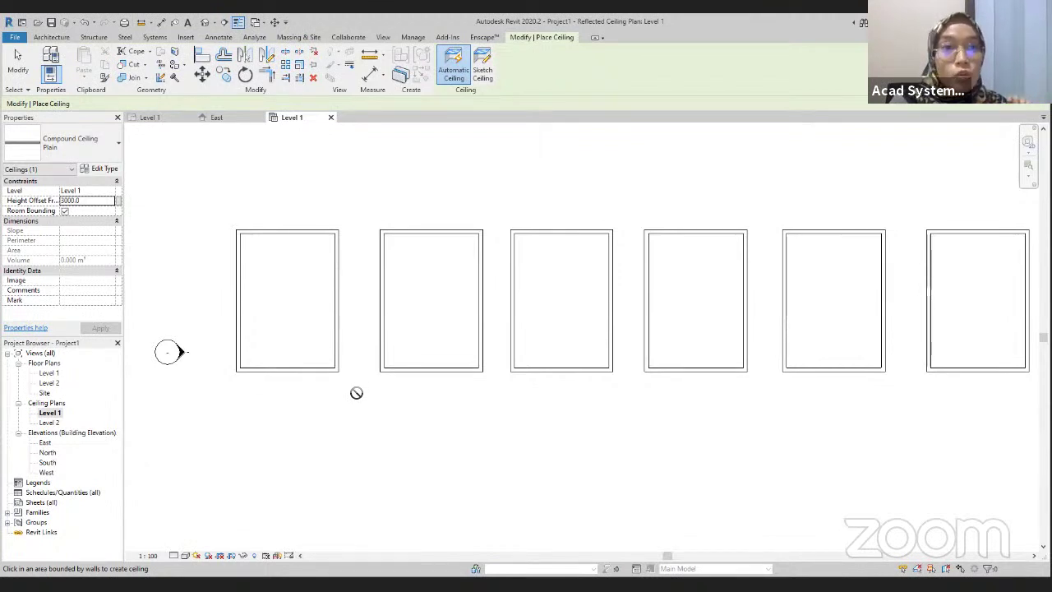
left_click(206, 25)
scroll(472, 183, "up", 2)
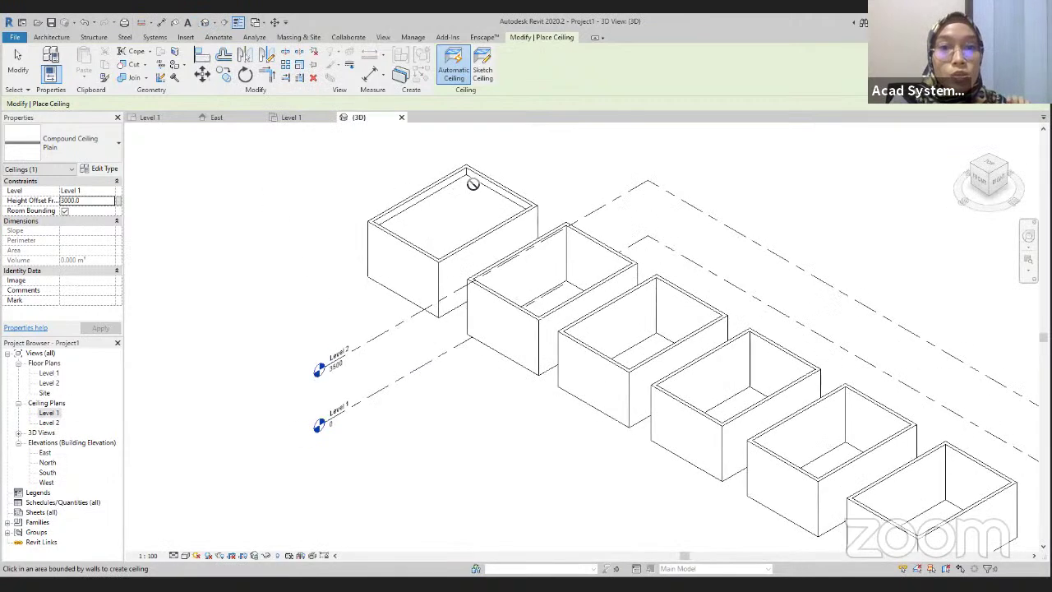
scroll(473, 183, "up", 1)
key("Escape")
key("Escape")
left_click(461, 184)
key("Escape")
left_click(186, 555)
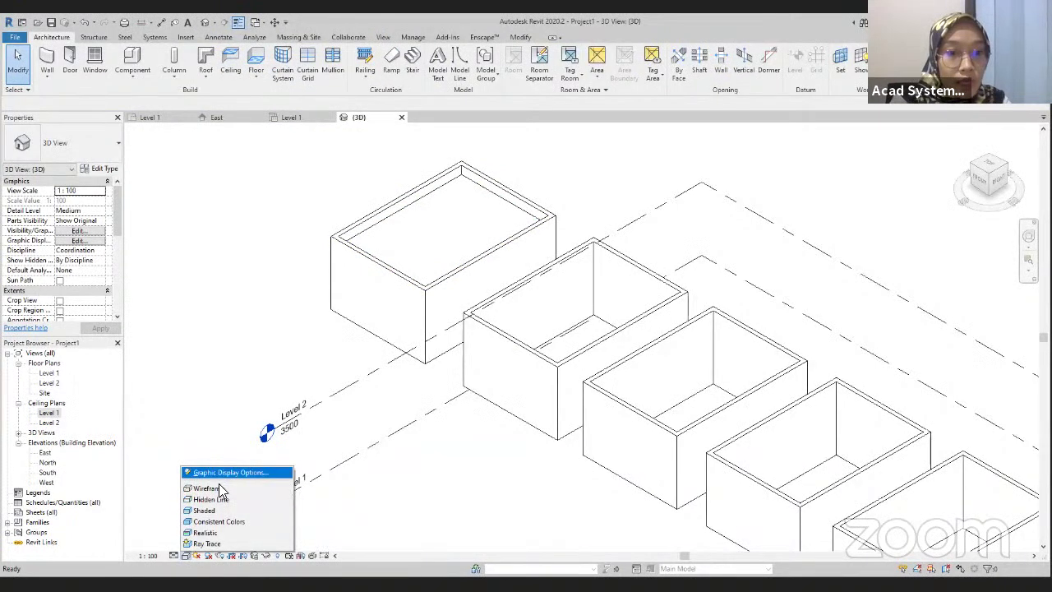
left_click(217, 510)
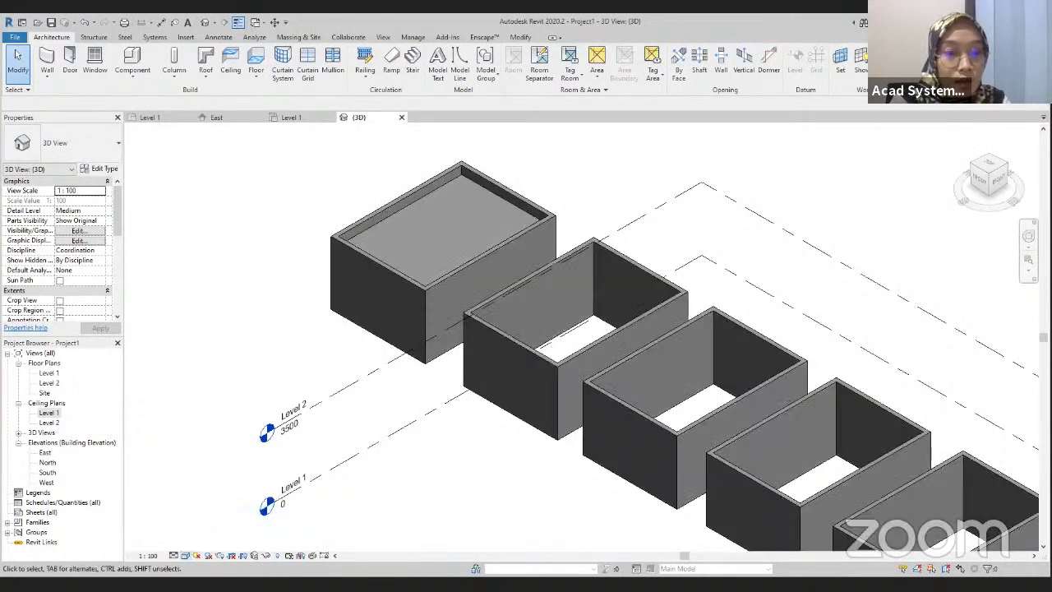
left_click(174, 556)
left_click(194, 538)
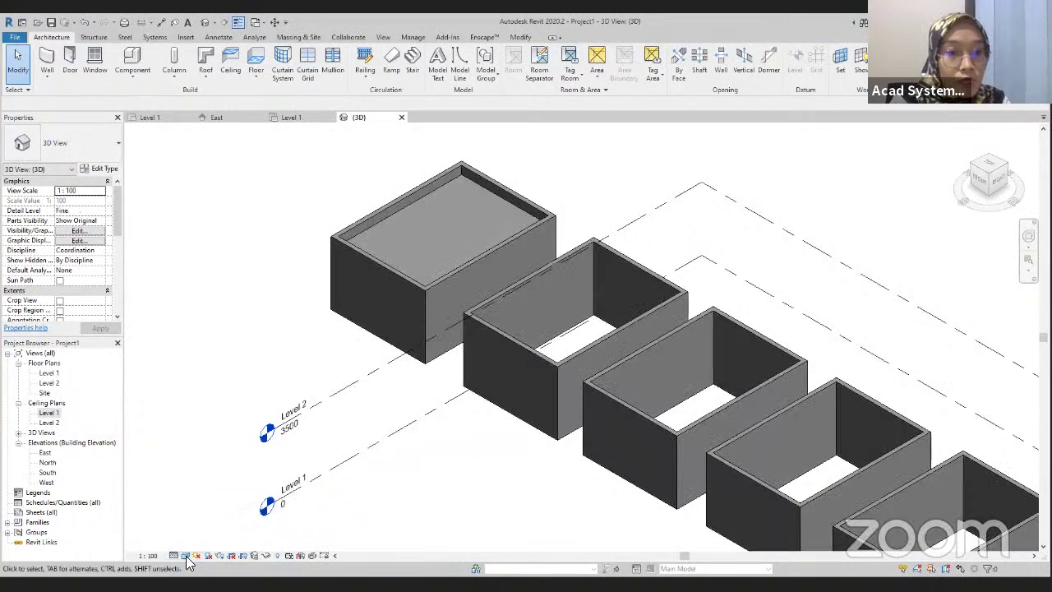
- Raise the 3D view's ambient light to 40 in the Graphic Display Options and accept the settings
left_click(186, 556)
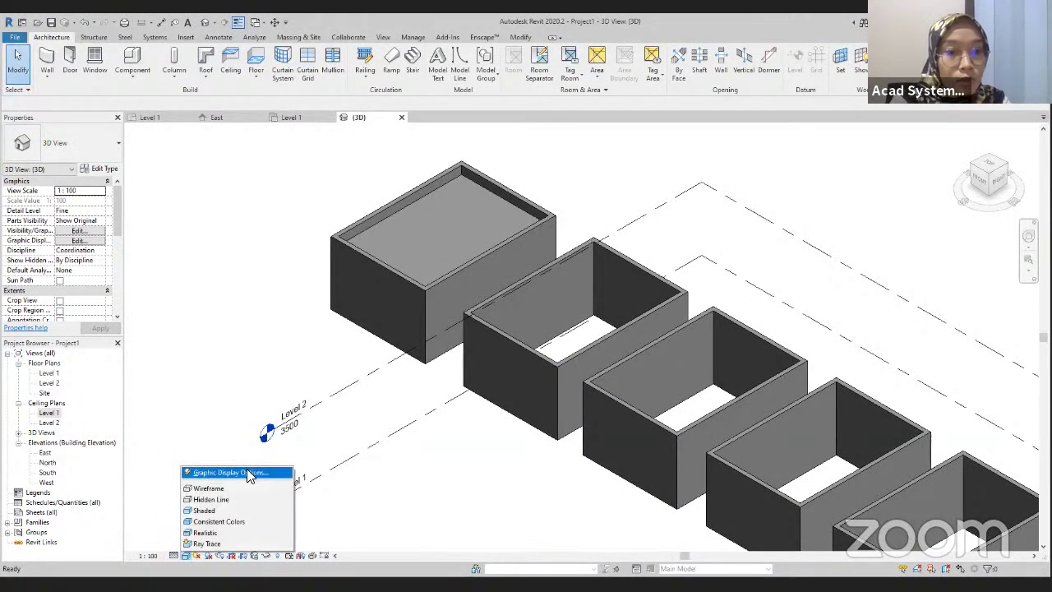
left_click(247, 474)
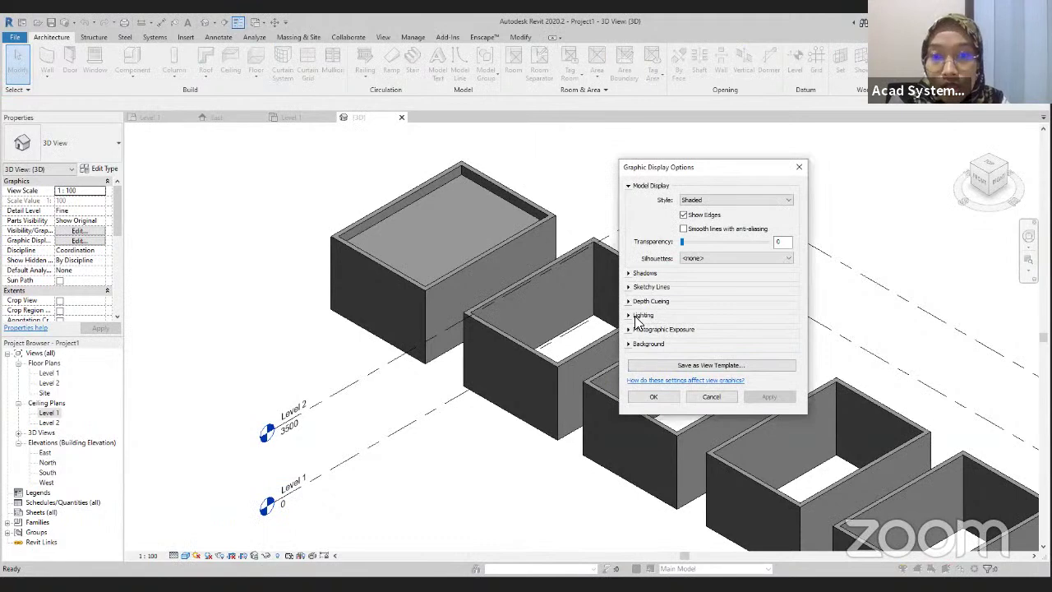
left_click(630, 316)
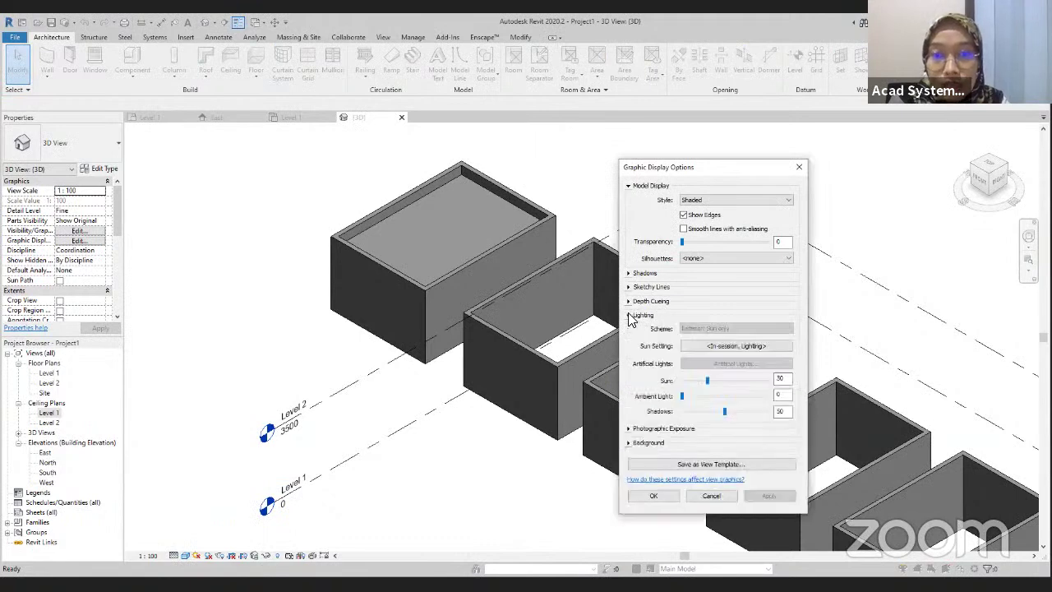
left_click(711, 396)
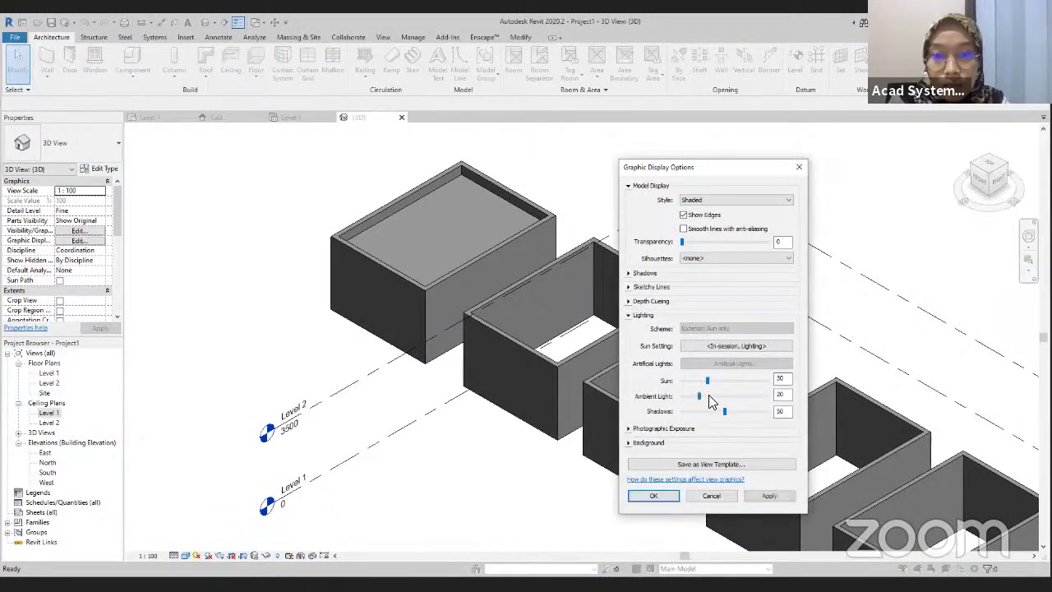
left_click(770, 496)
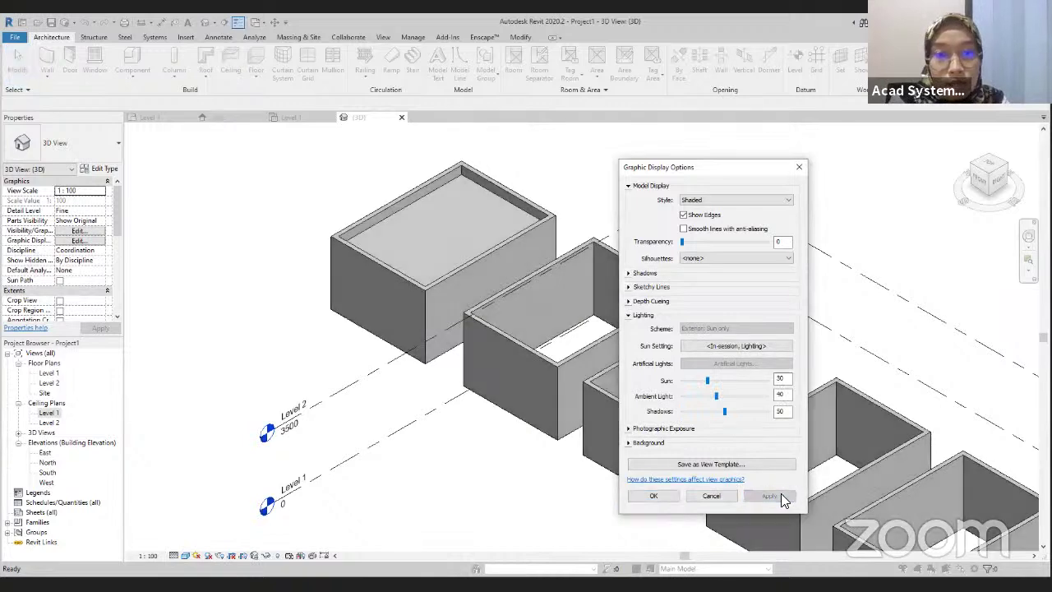
left_click(658, 496)
- Examine the row of rooms in 3D, consult the Types of Ceilings slide in PowerPoint, and return to Revit
scroll(400, 258, "down", 2)
middle_click_drag(399, 259, 317, 258)
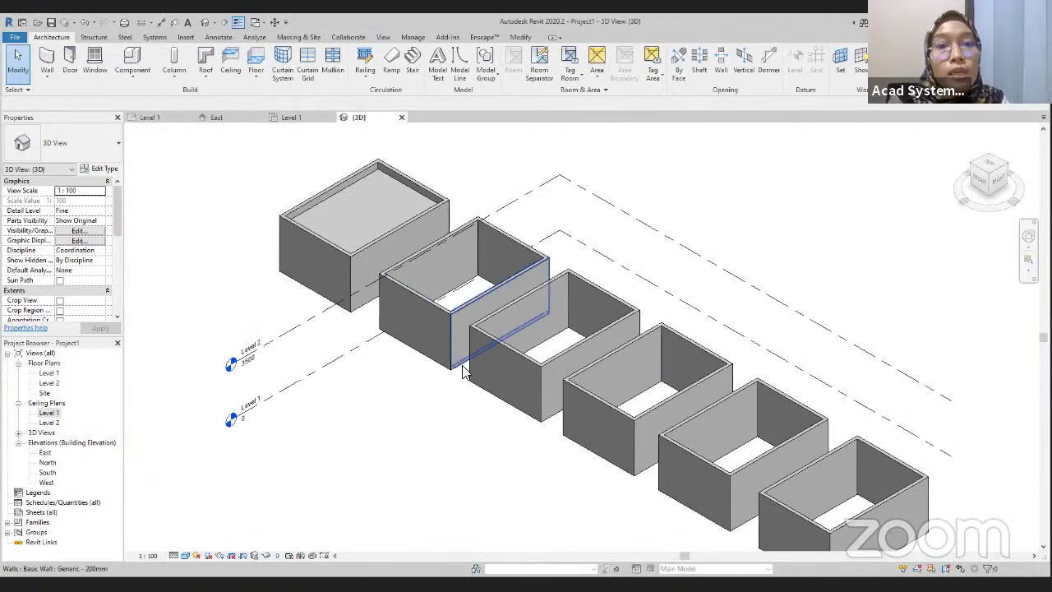
middle_click_drag(359, 402, 228, 332, "shift")
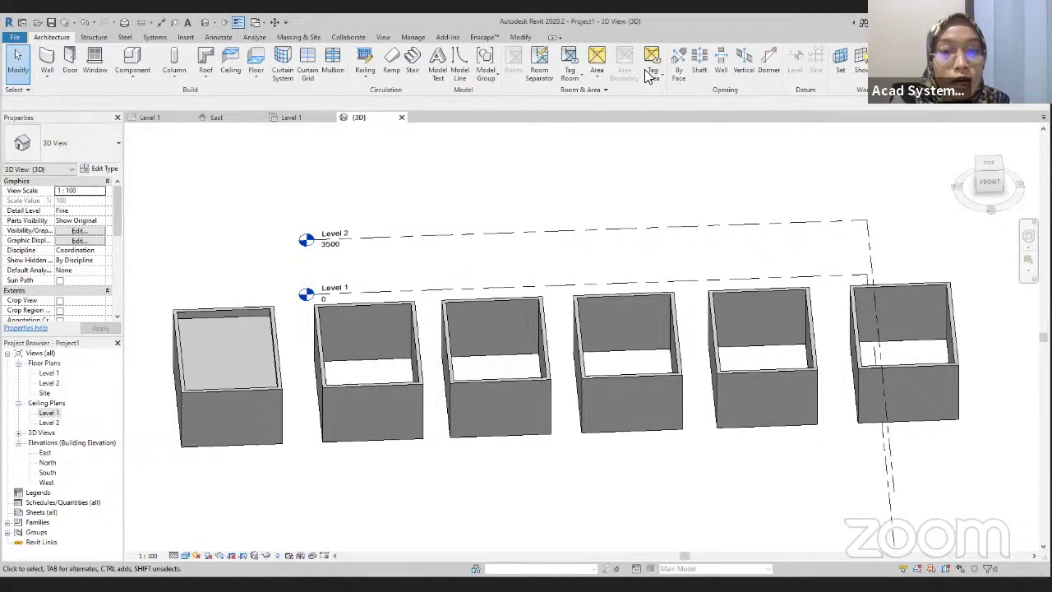
key("alt+Tab")
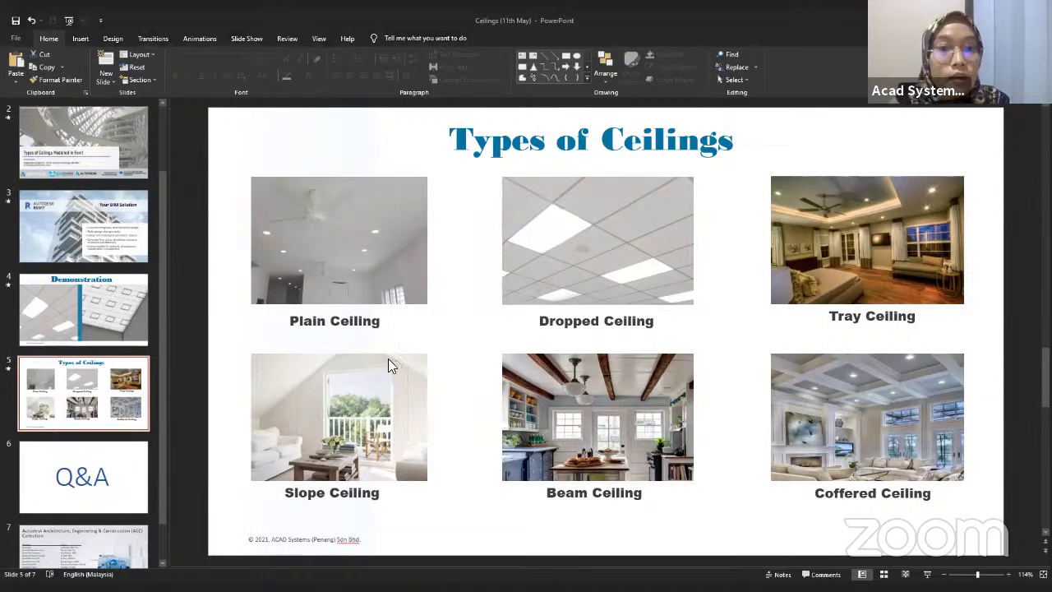
key("alt+Tab")
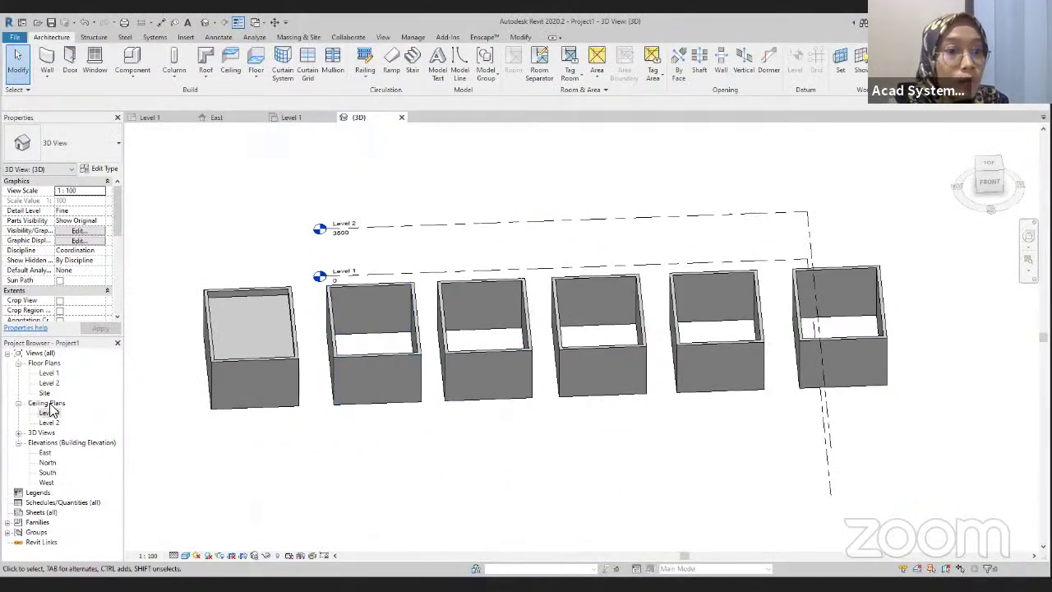
- In the Level 1 ceiling plan, place an automatic 600 x 600mm Grid ceiling in the second room at a 3000 height offset
double_click(48, 413)
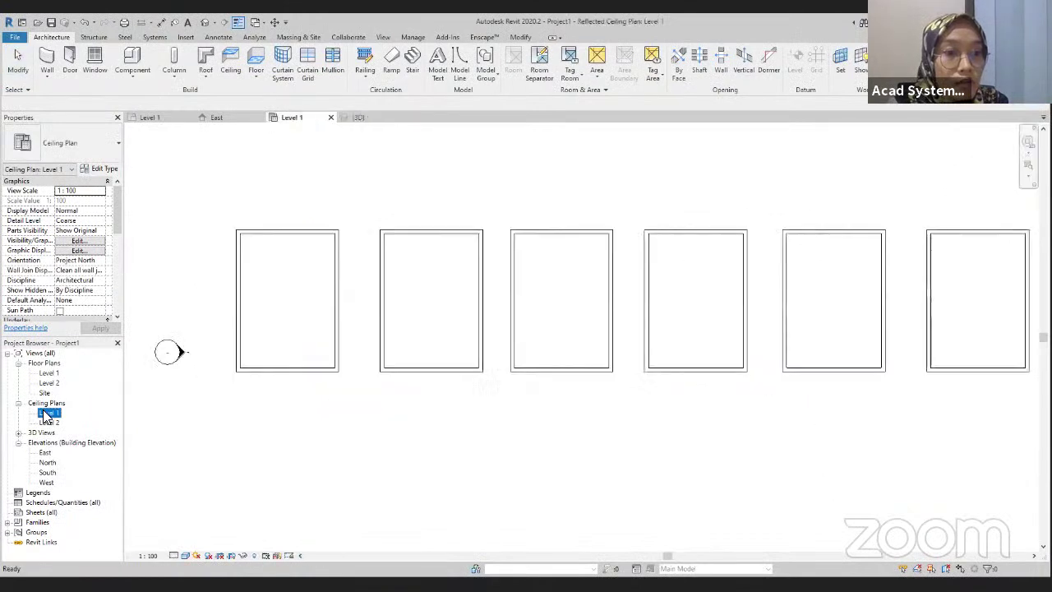
middle_click_drag(439, 305, 430, 312)
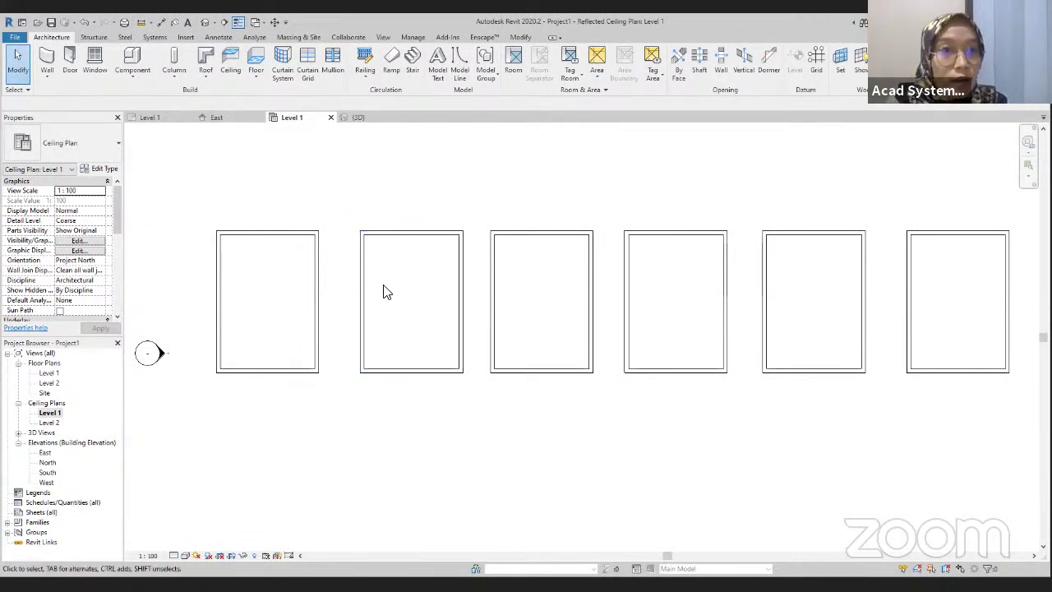
left_click(230, 60)
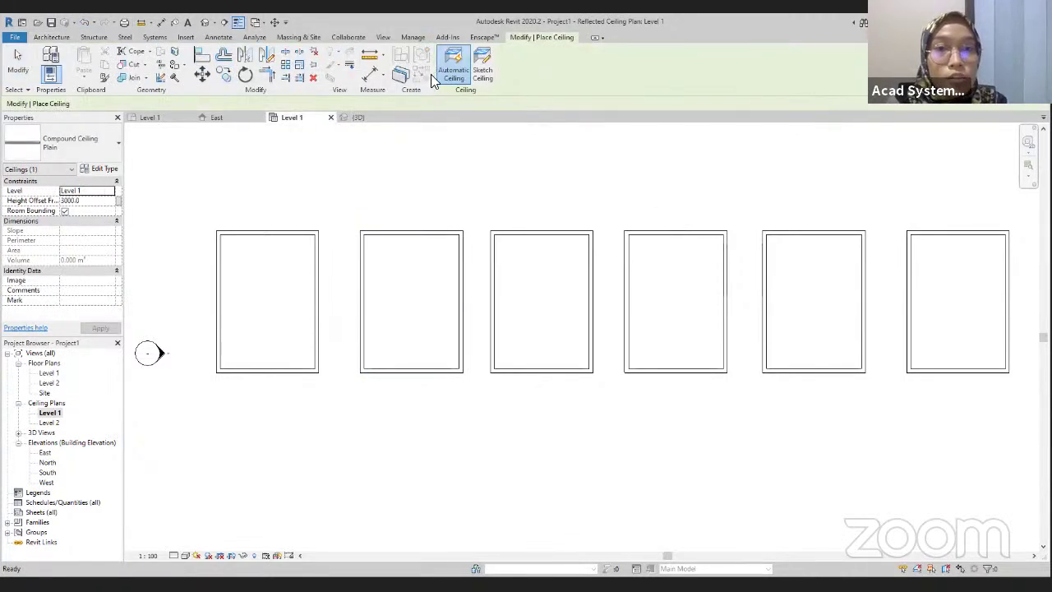
left_click(79, 142)
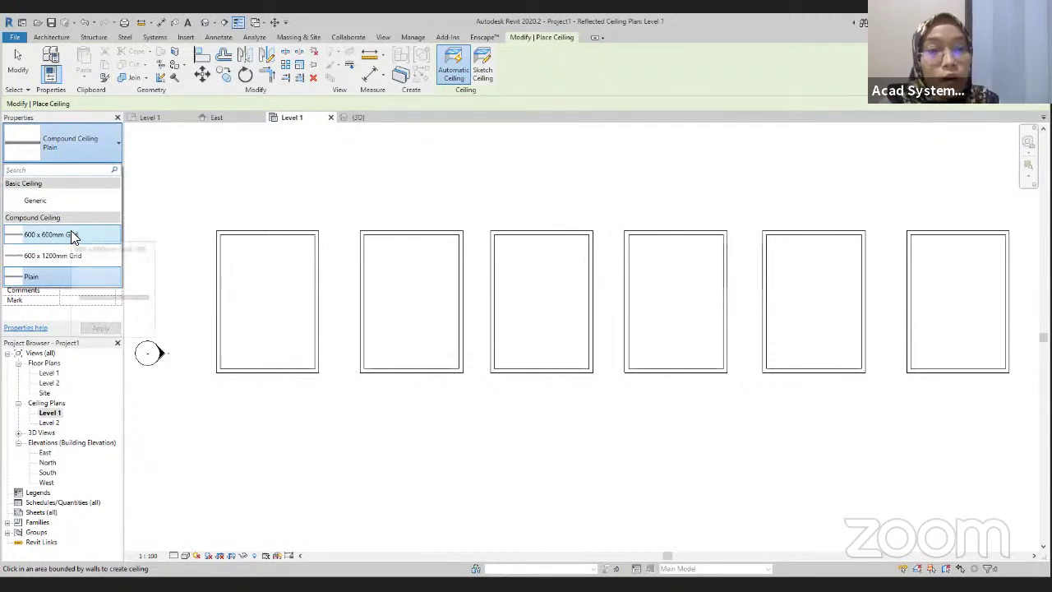
left_click(71, 236)
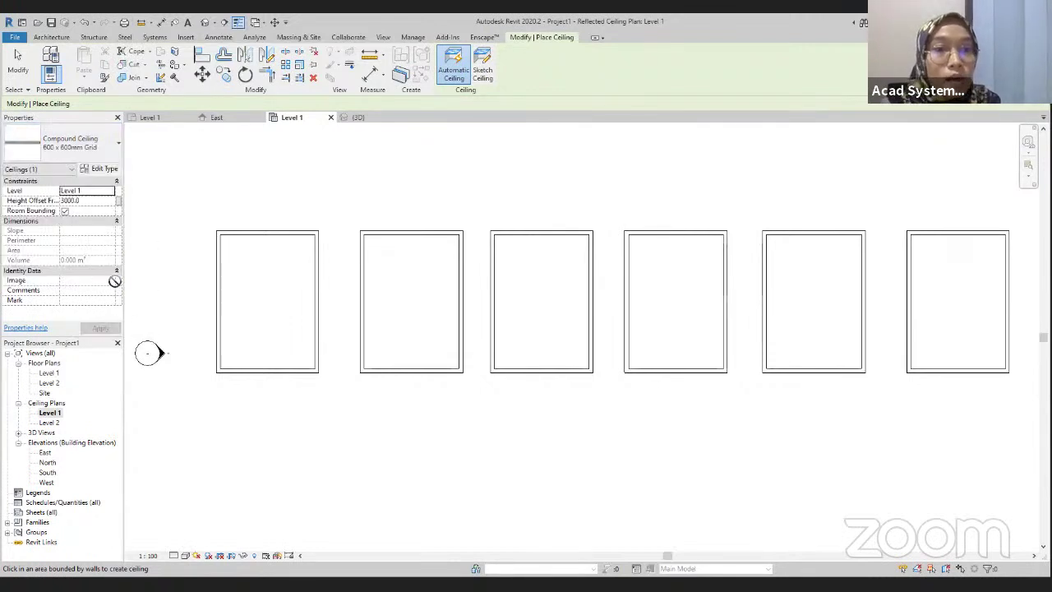
left_click(421, 273)
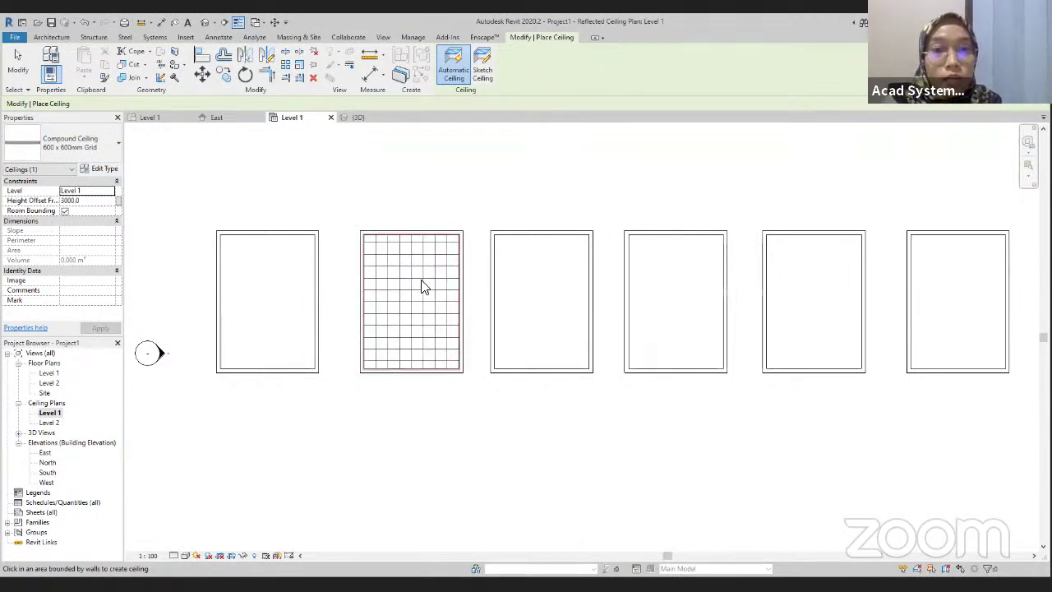
left_click(362, 117)
left_click(293, 119)
scroll(395, 263, "down", 3)
key("Escape")
key("Escape")
- Create a section box around all six rooms in 3D and raise its bottom face to just below the ceilings
left_click_drag(232, 182, 882, 397)
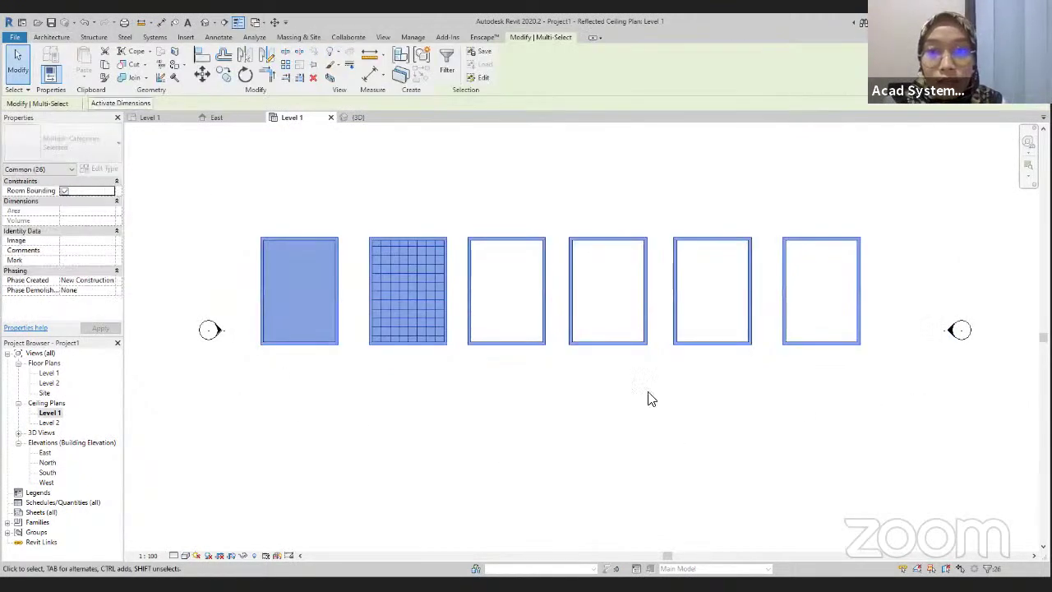
left_click(329, 78)
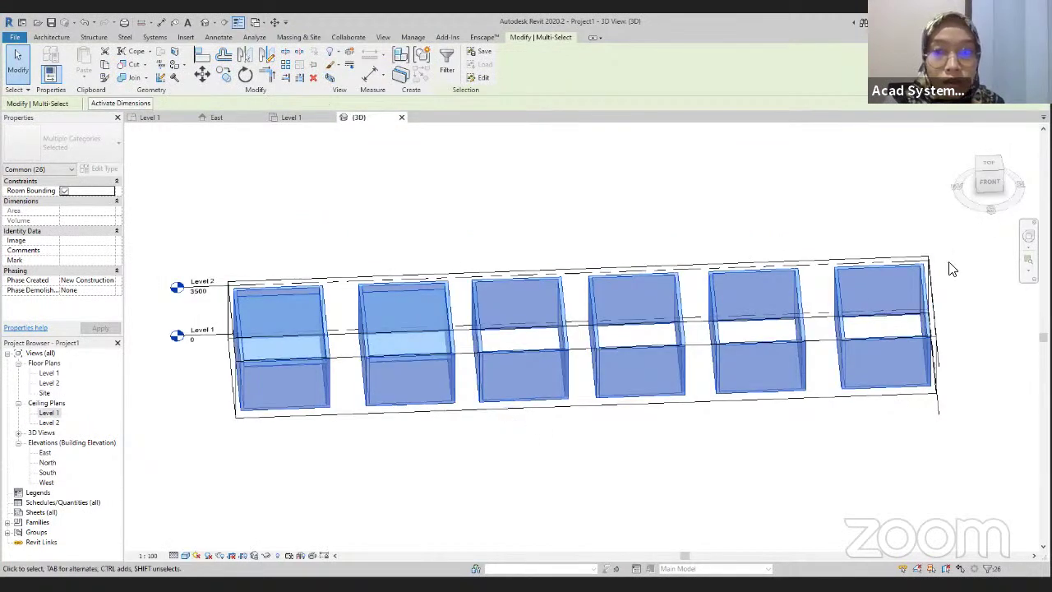
left_click(992, 182)
left_click(579, 360)
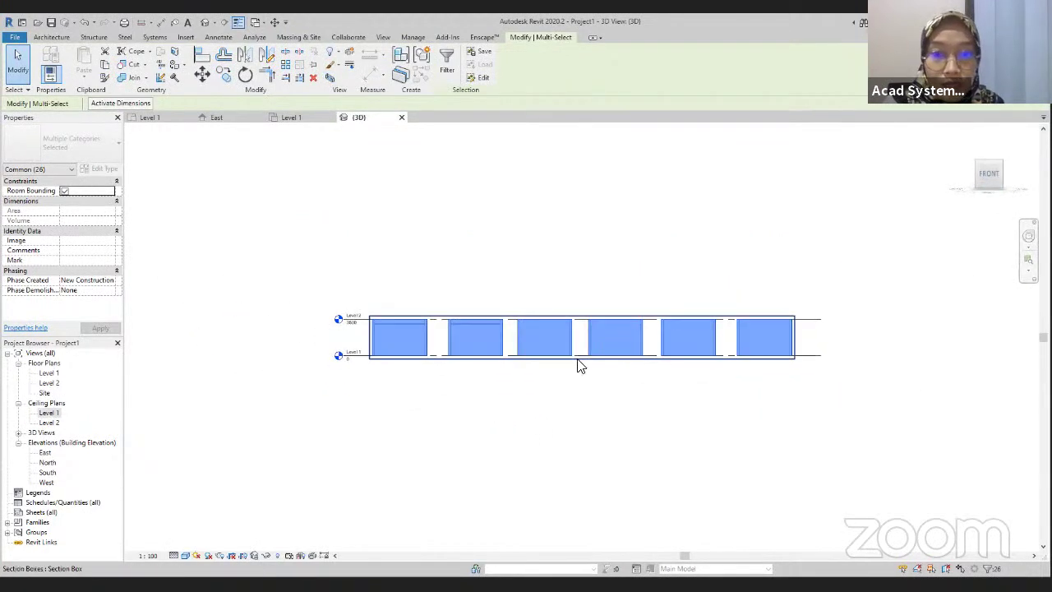
scroll(580, 362, "up", 3)
left_click_drag(585, 356, 585, 319)
left_click(552, 370)
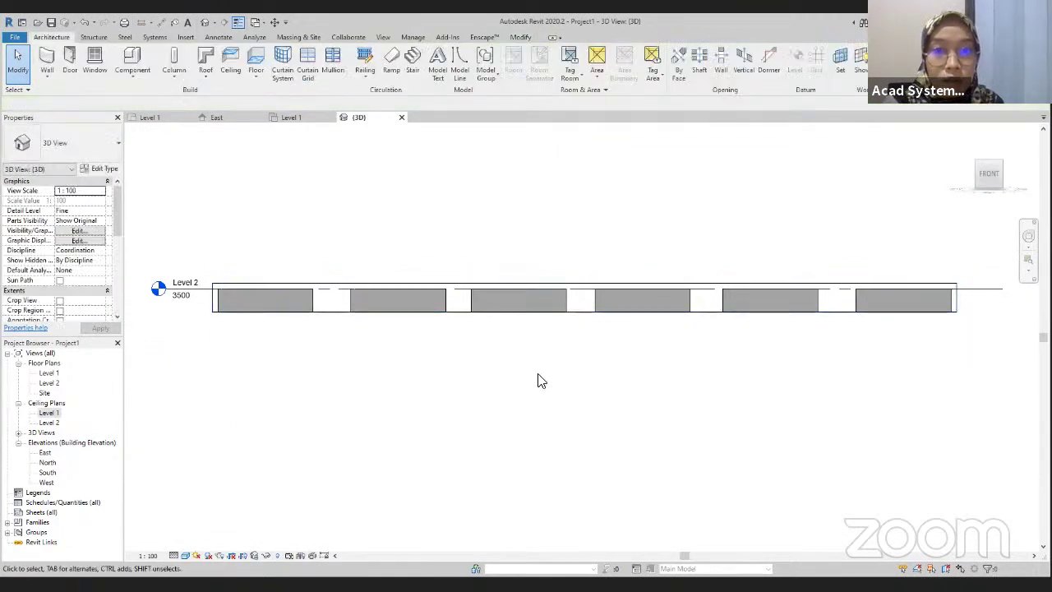
- Inspect the undersides of the first two rooms' ceilings from below in the cut 3D view
scroll(491, 353, "down", 3)
scroll(453, 307, "up", 2)
middle_click_drag(453, 308, 461, 230, "shift")
scroll(446, 329, "up", 4)
middle_click_drag(465, 306, 444, 355, "shift")
scroll(445, 358, "up", 2)
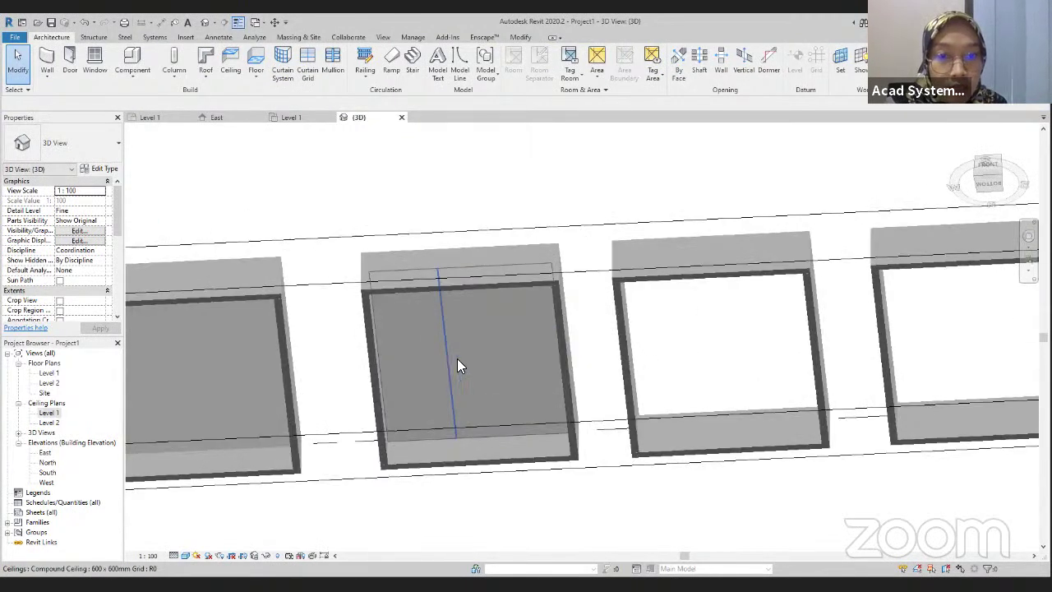
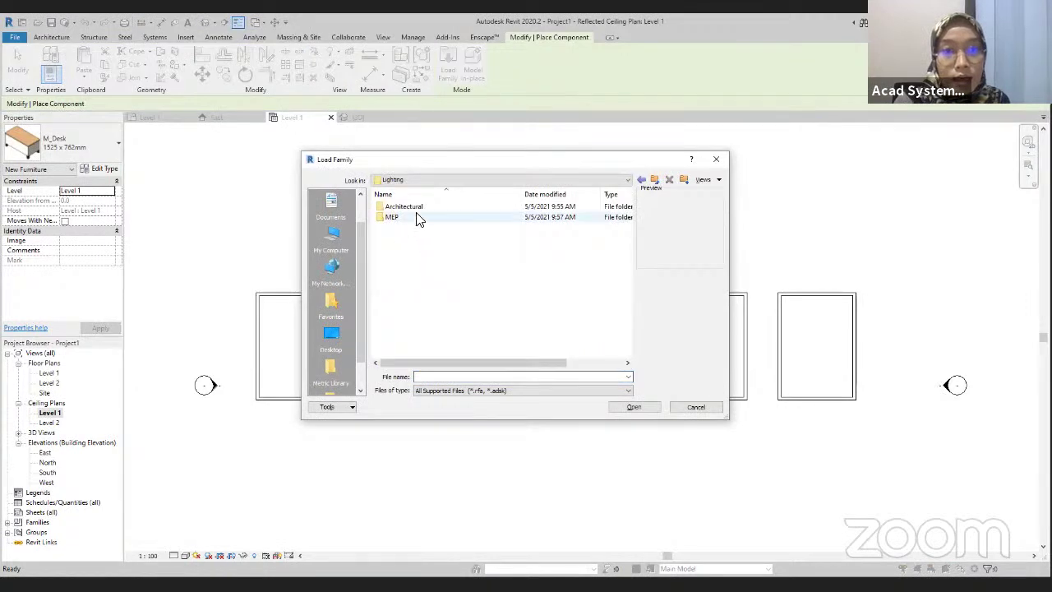
- Load the M_Ceiling Light - Linear Box family from the Architectural Internal lighting library and choose its 0600x0600mm(2 Lamp) - 120V type
double_click(416, 208)
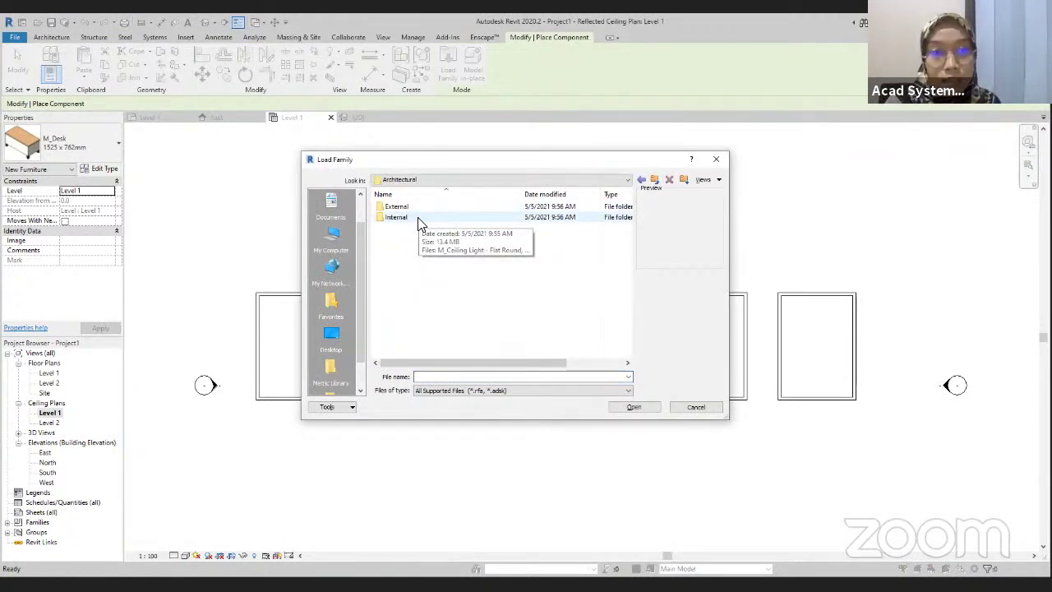
double_click(417, 218)
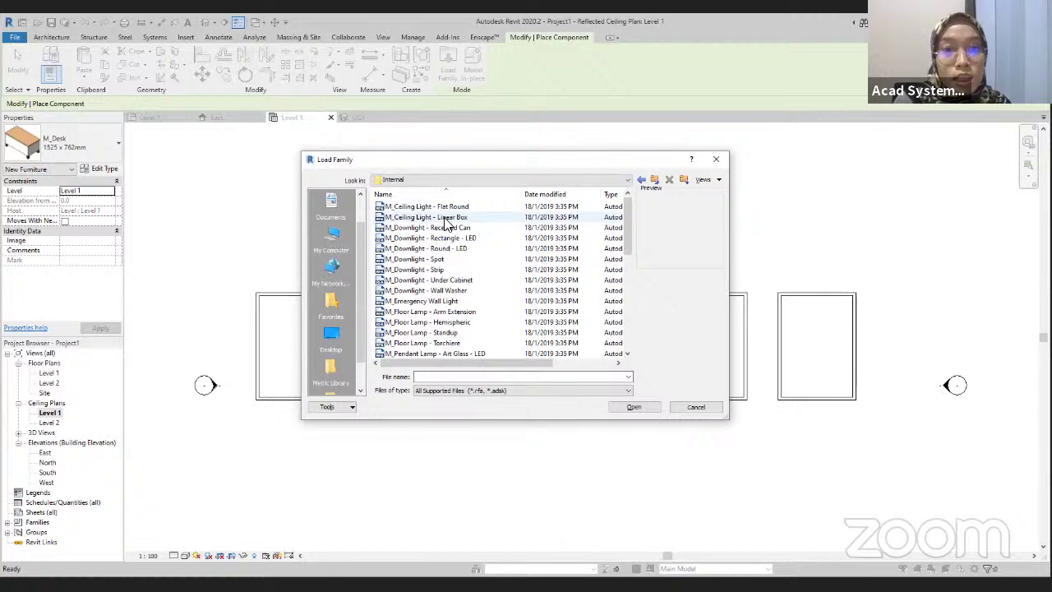
left_click(442, 219)
left_click(634, 407)
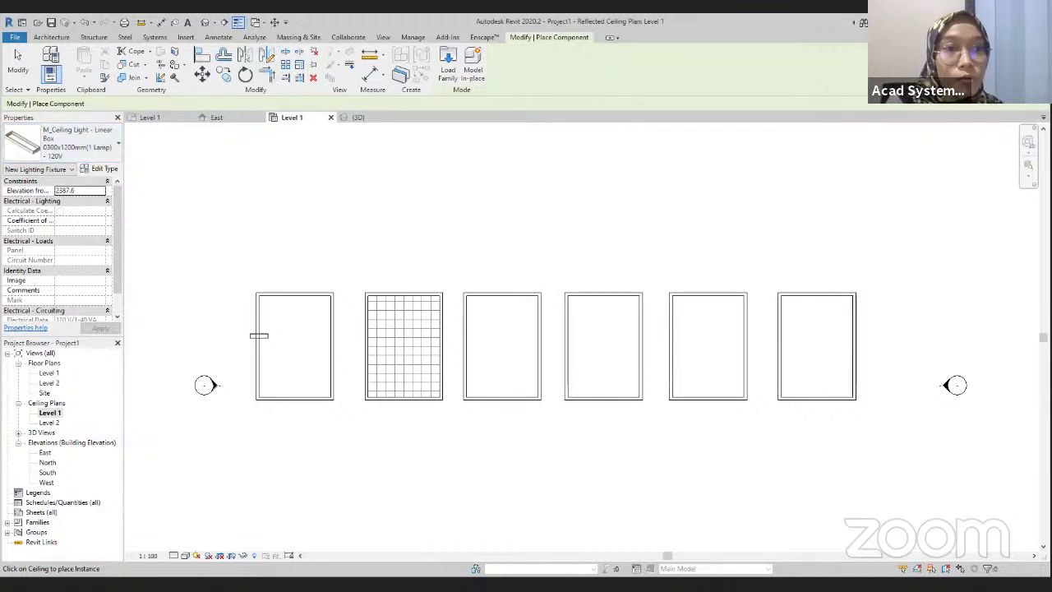
left_click(69, 137)
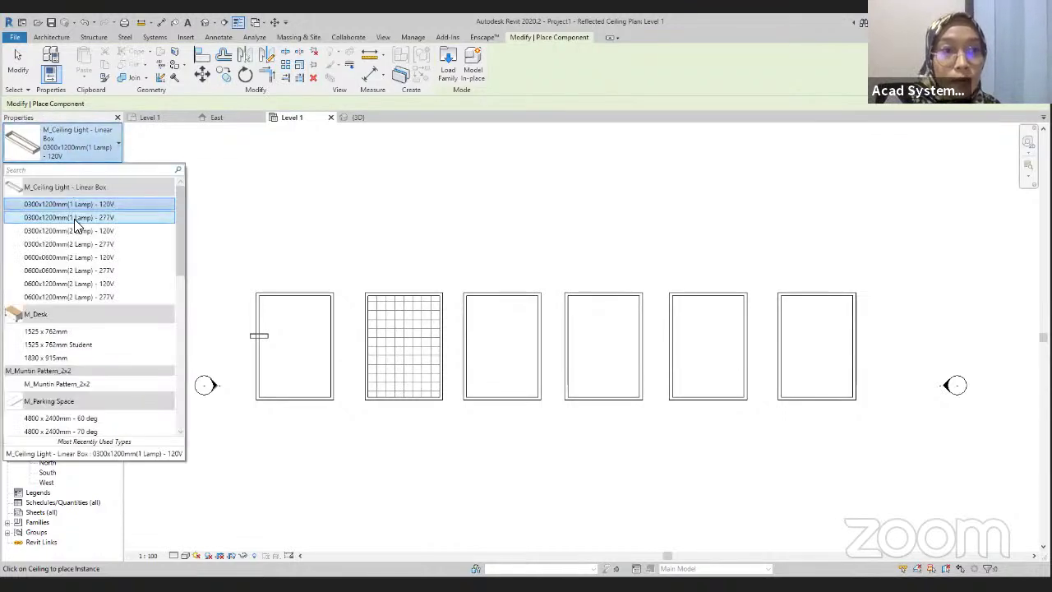
left_click(52, 259)
- Place six ceiling lights in the second room's grid cells, in two staggered rows of three near the upper wall
scroll(411, 351, "up", 2)
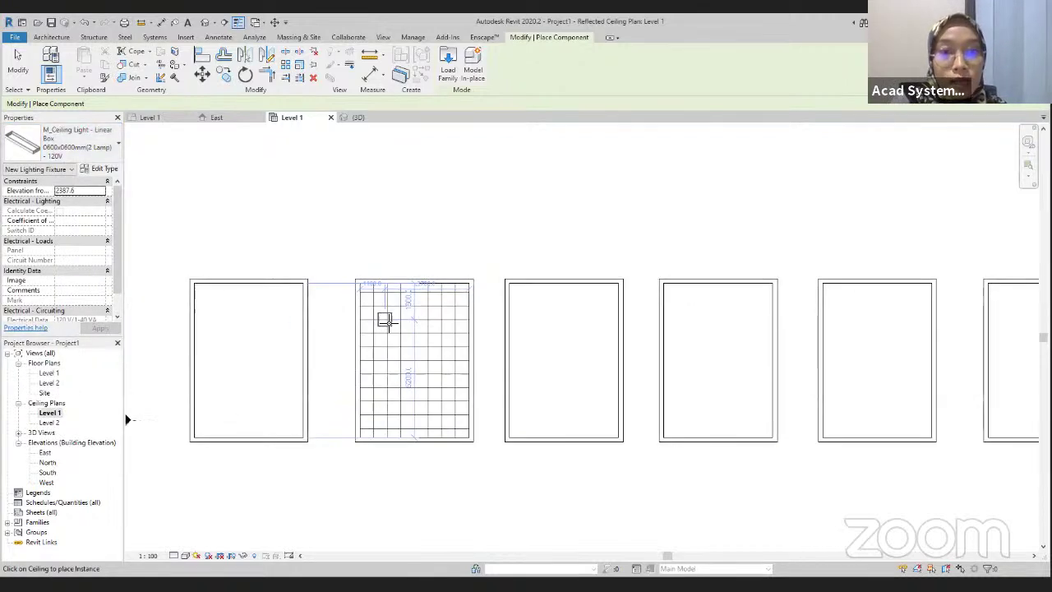
scroll(389, 322, "up", 2)
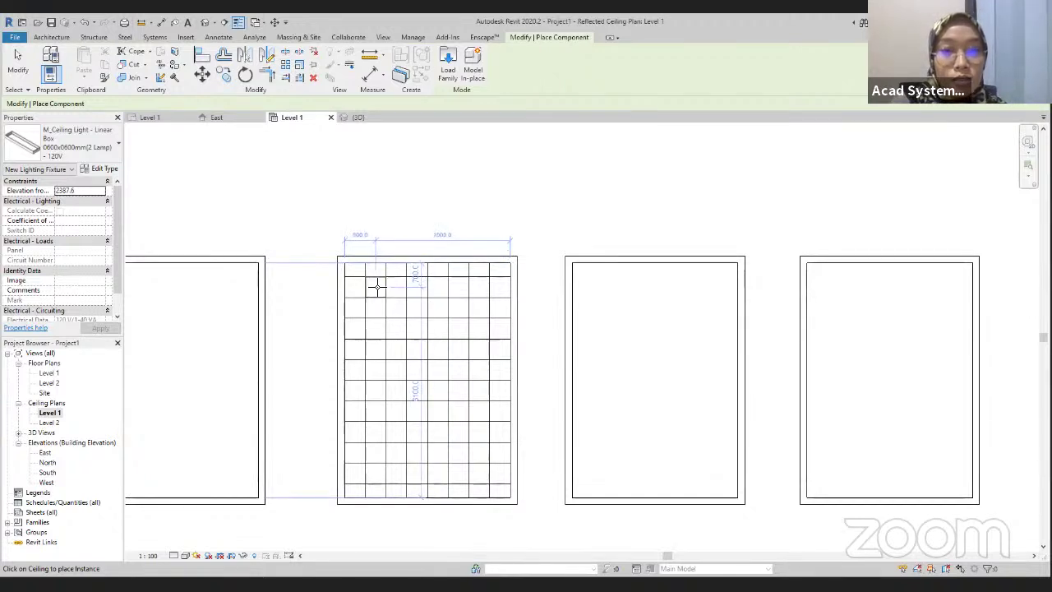
scroll(376, 286, "up", 2)
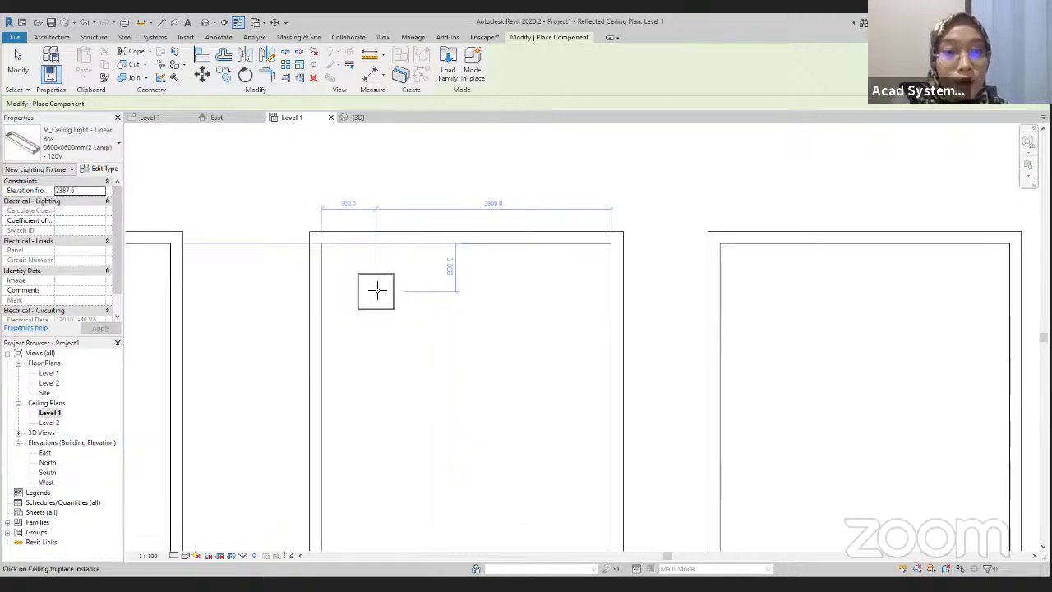
left_click(375, 287)
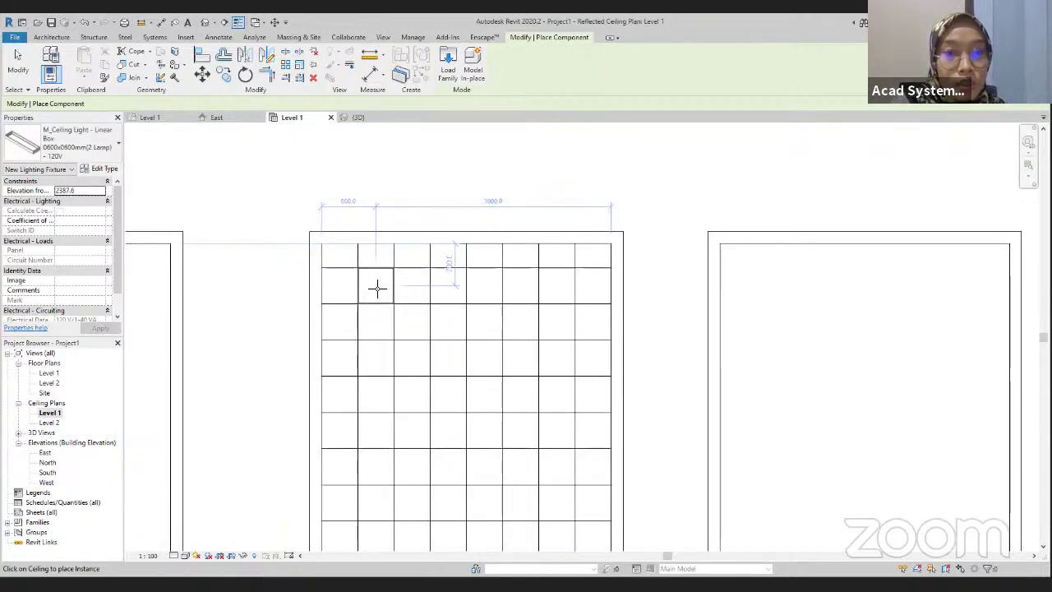
left_click(447, 286)
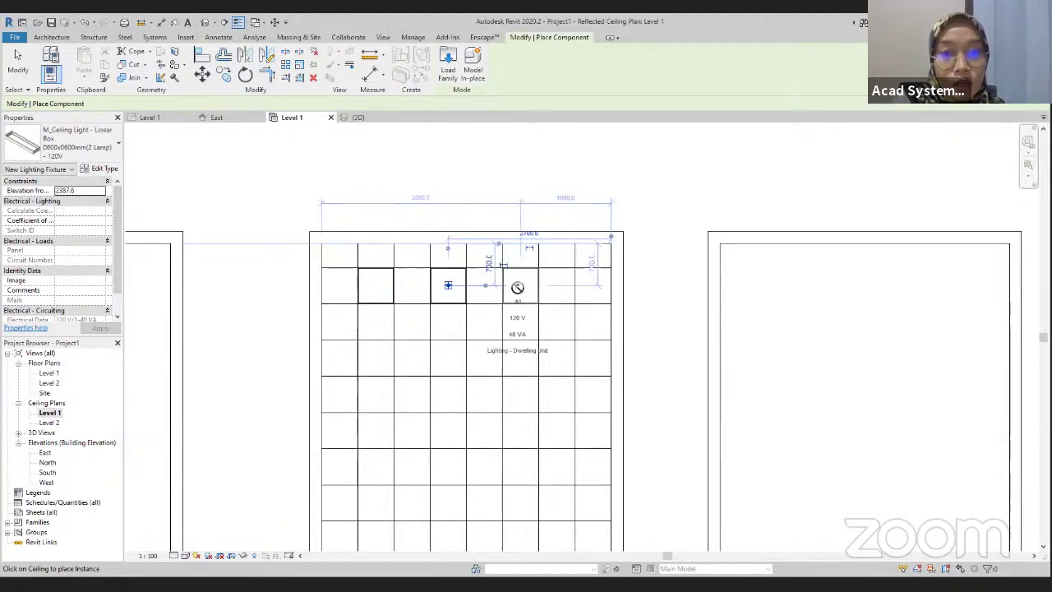
left_click(520, 286)
left_click(559, 361)
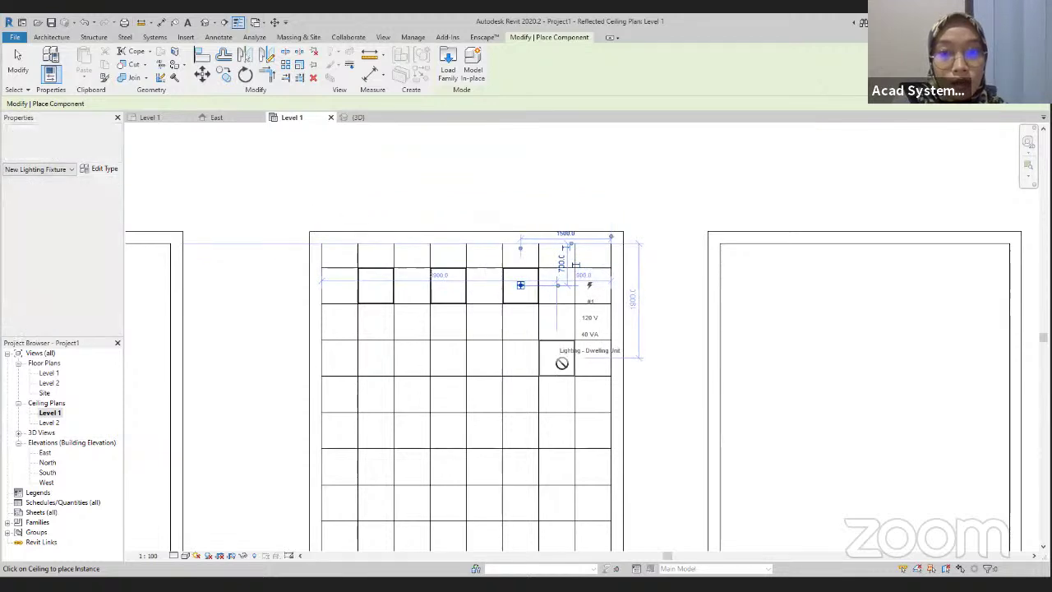
left_click(484, 357)
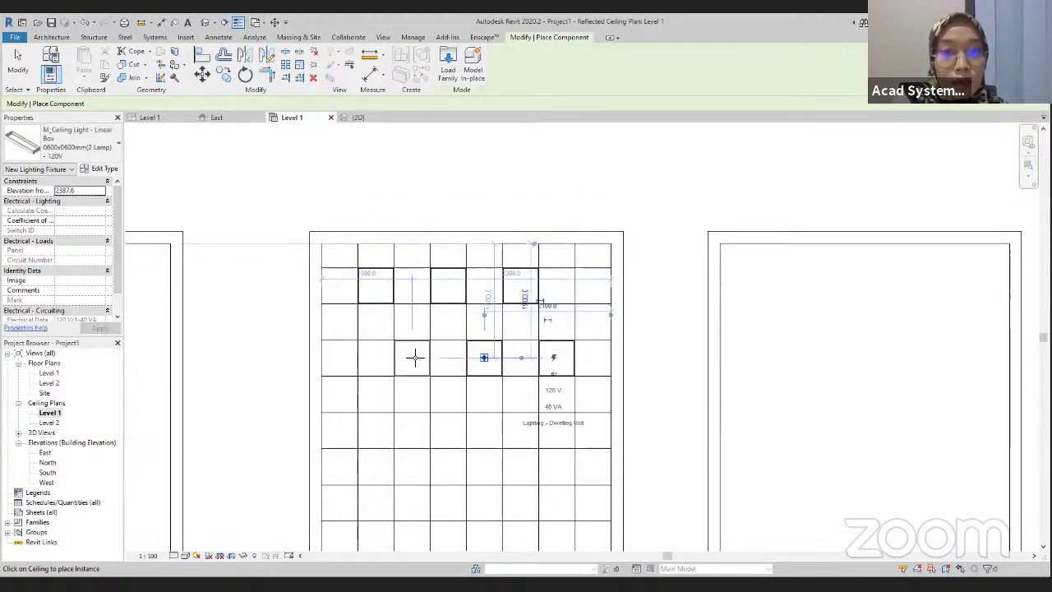
left_click(412, 357)
key("Escape")
key("Escape")
- Inspect the second room's ceiling lights from below in 3D, consult the Types of Ceilings slide in PowerPoint, and return to Revit
scroll(435, 397, "up", 2)
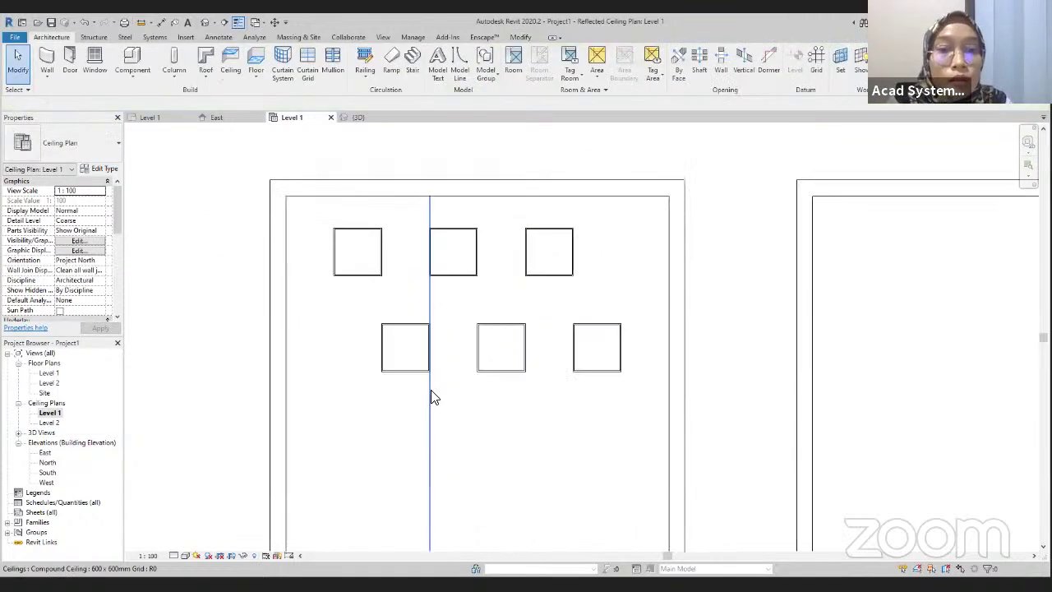
left_click(358, 118)
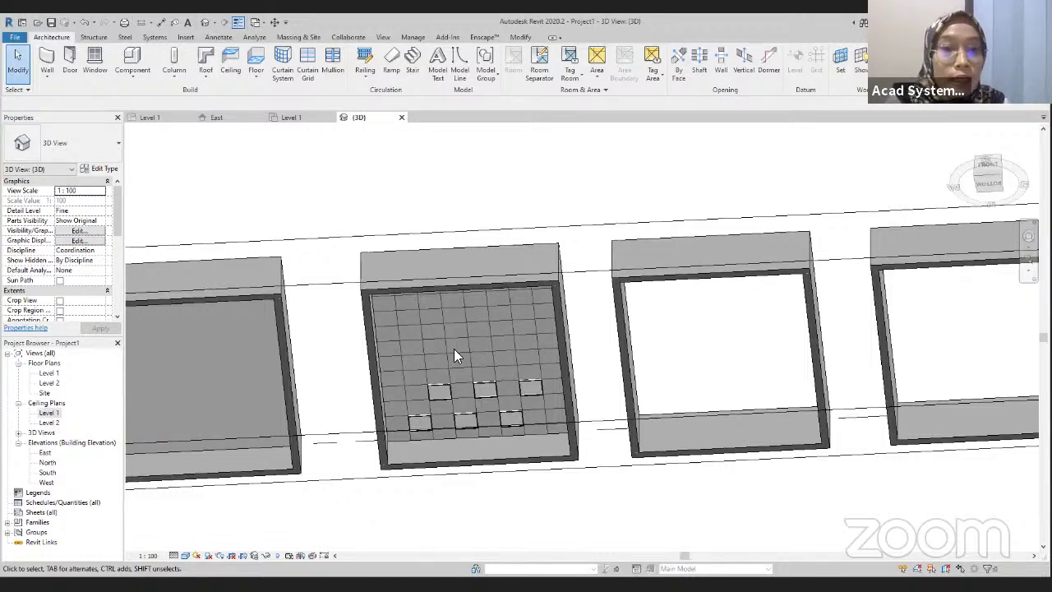
scroll(543, 349, "down", 2)
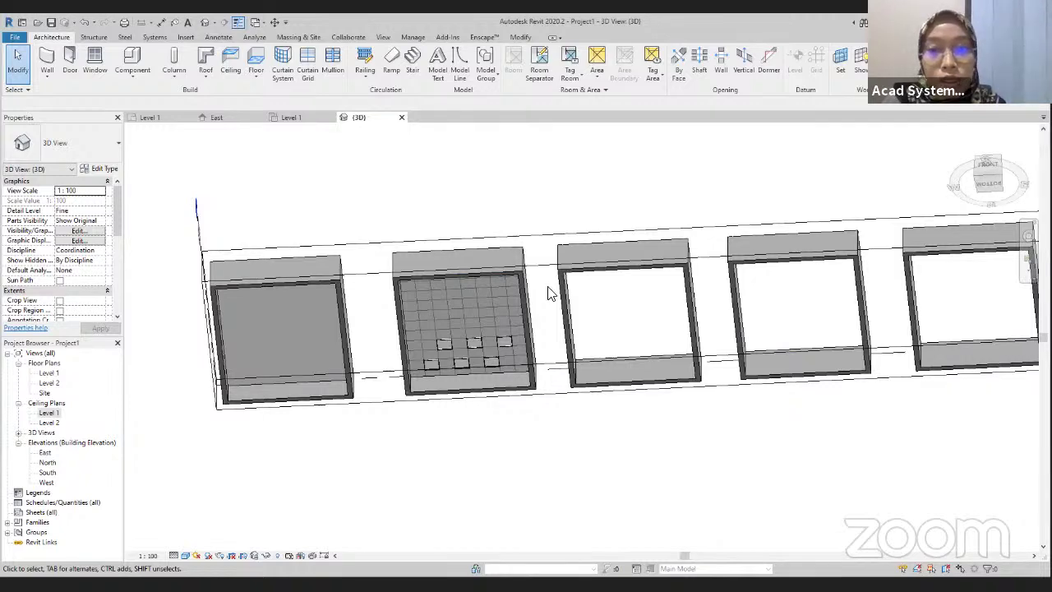
key("alt+Tab")
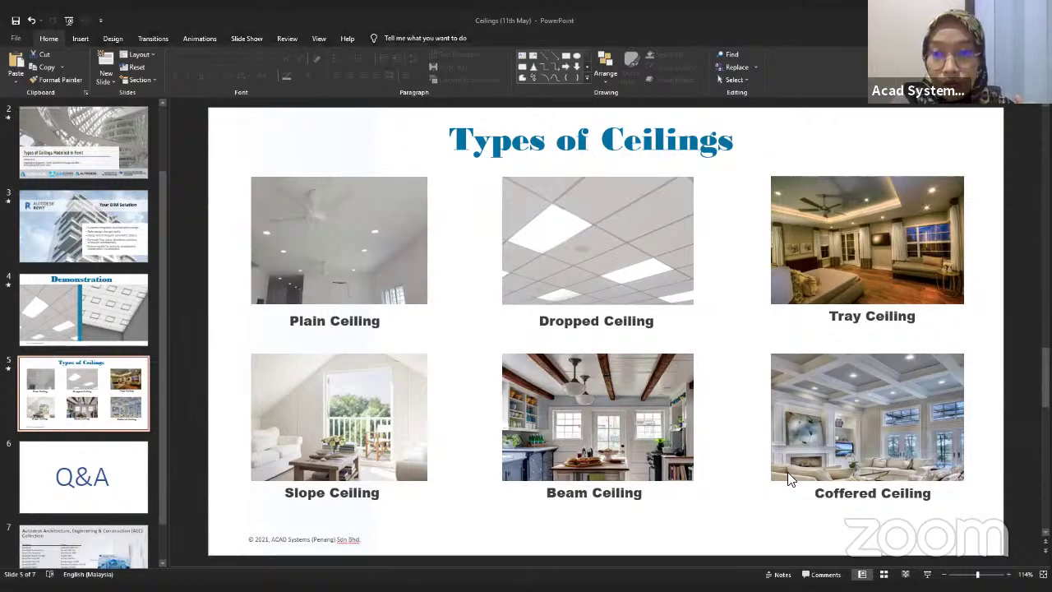
key("alt+Tab")
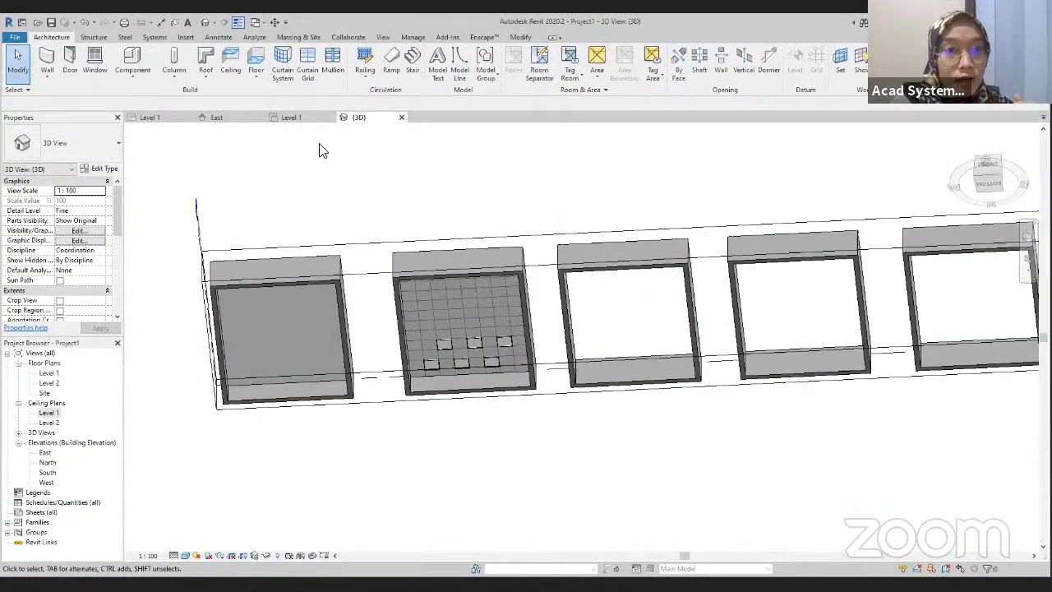
- In the Level 1 ceiling plan, place an automatic Plain ceiling in the third room at a 3000 height offset and check it in 3D
double_click(50, 413)
scroll(485, 345, "down", 2)
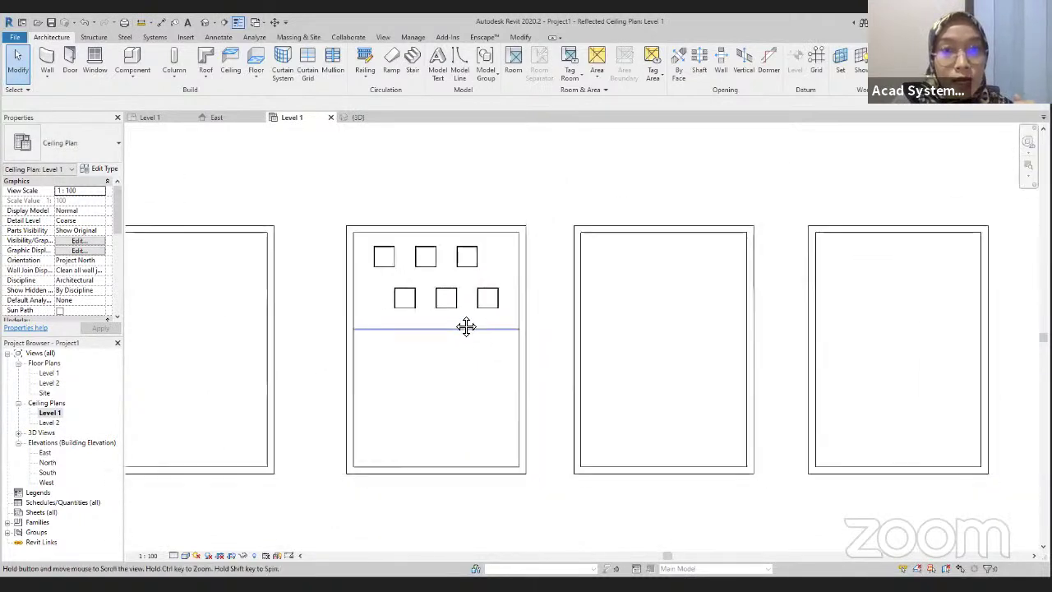
middle_click_drag(622, 339, 584, 329)
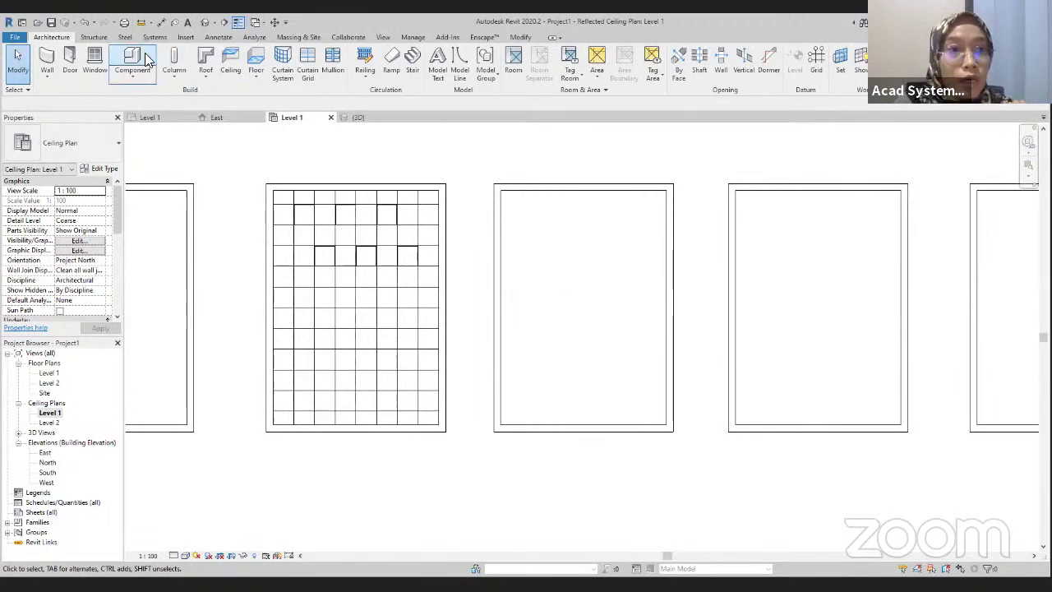
left_click(231, 62)
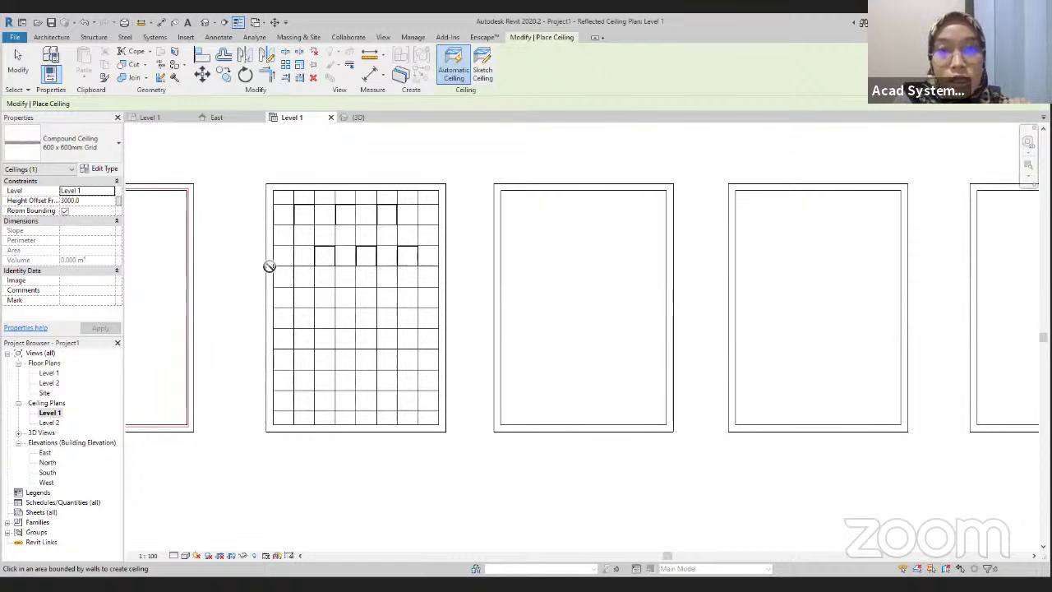
left_click(582, 284)
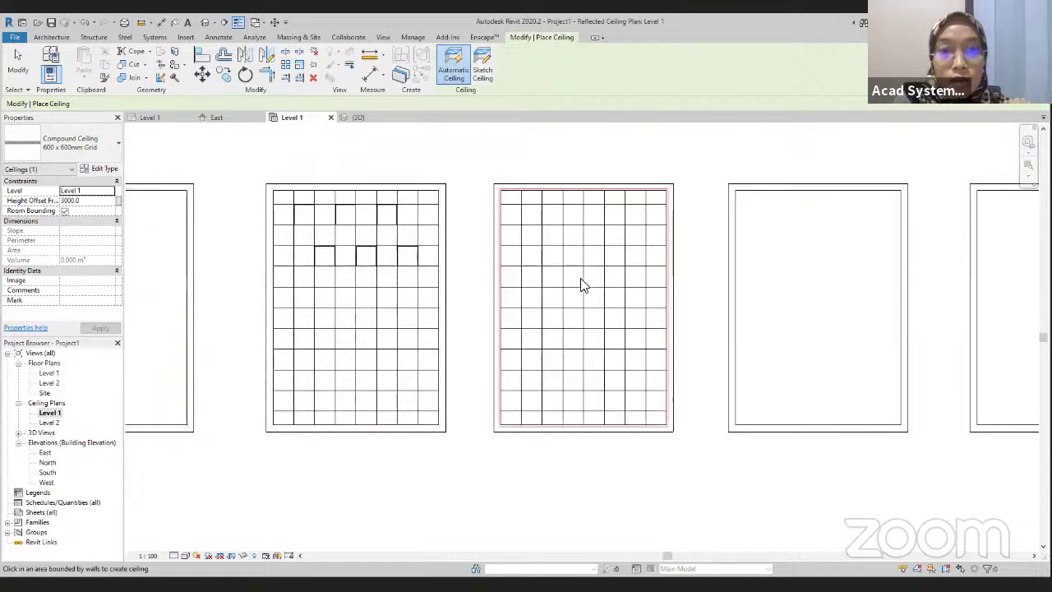
left_click(85, 22)
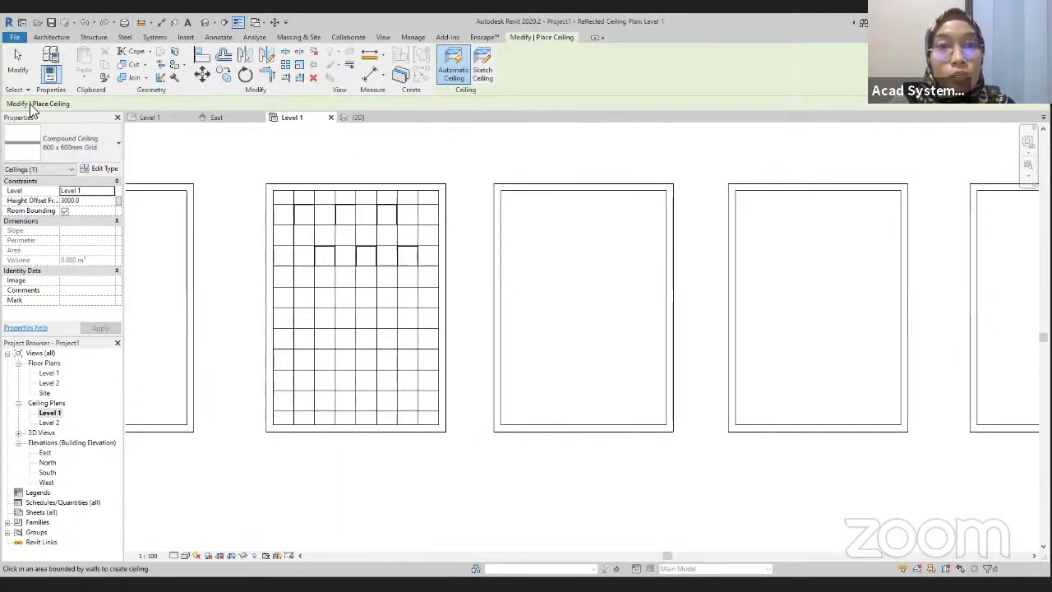
left_click(25, 144)
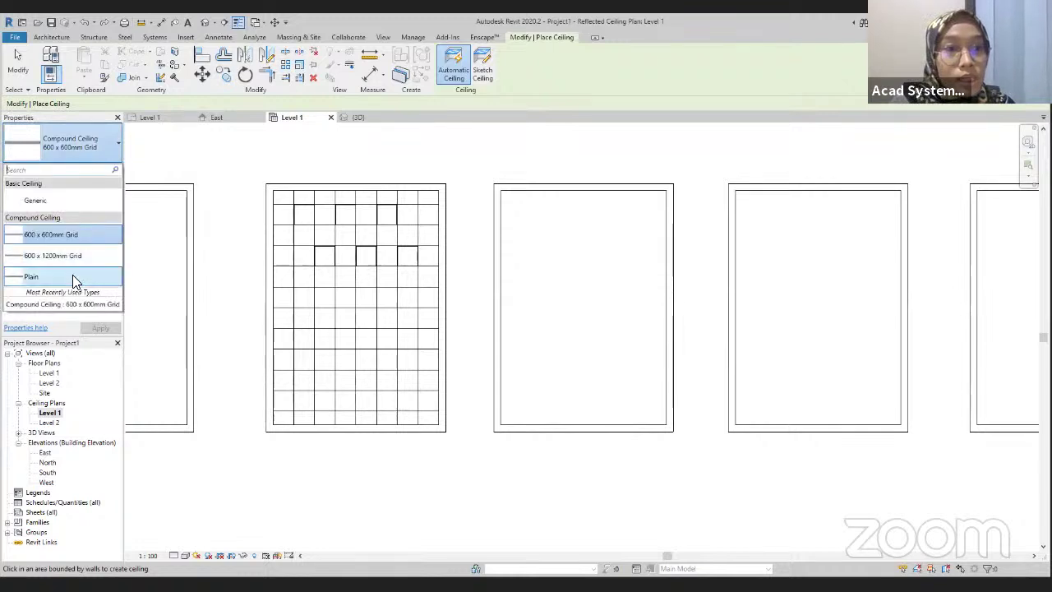
left_click(74, 278)
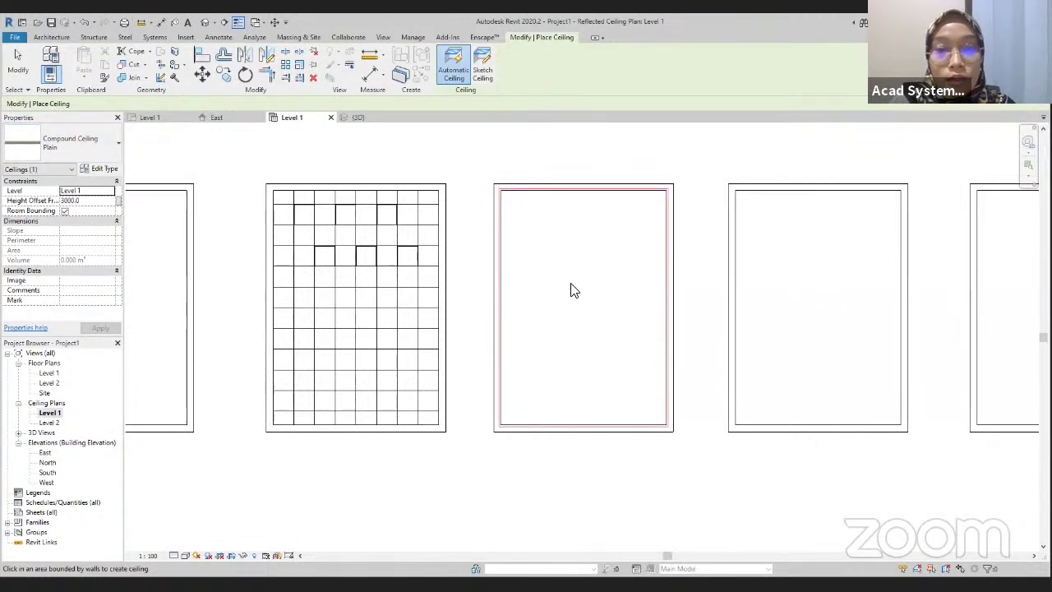
left_click(360, 118)
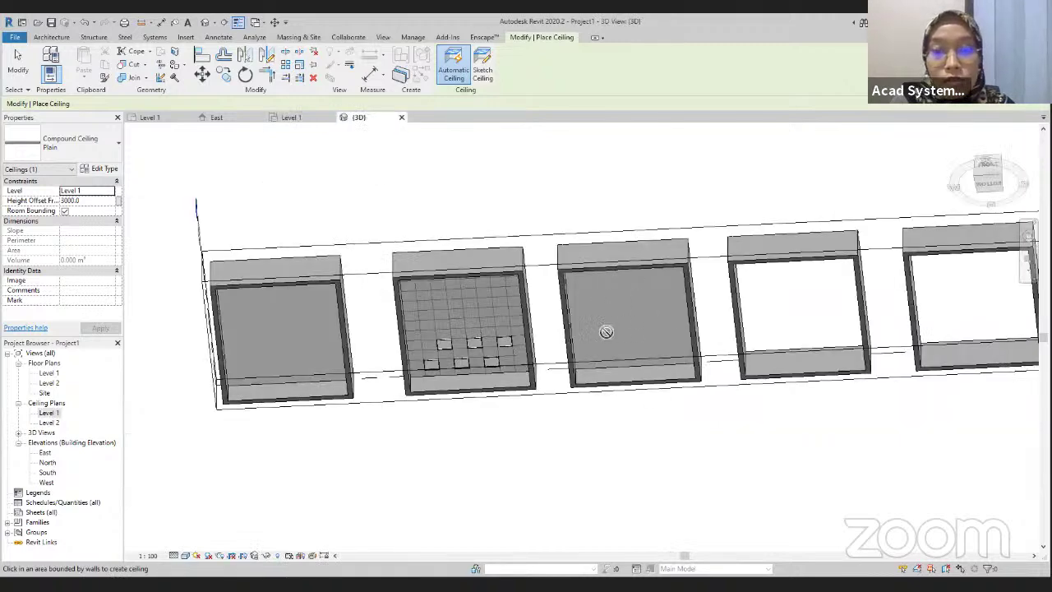
- Start a sketched Plain ceiling in the Level 1 ceiling plan with a rectangular boundary and set its height offset to 2900
double_click(54, 413)
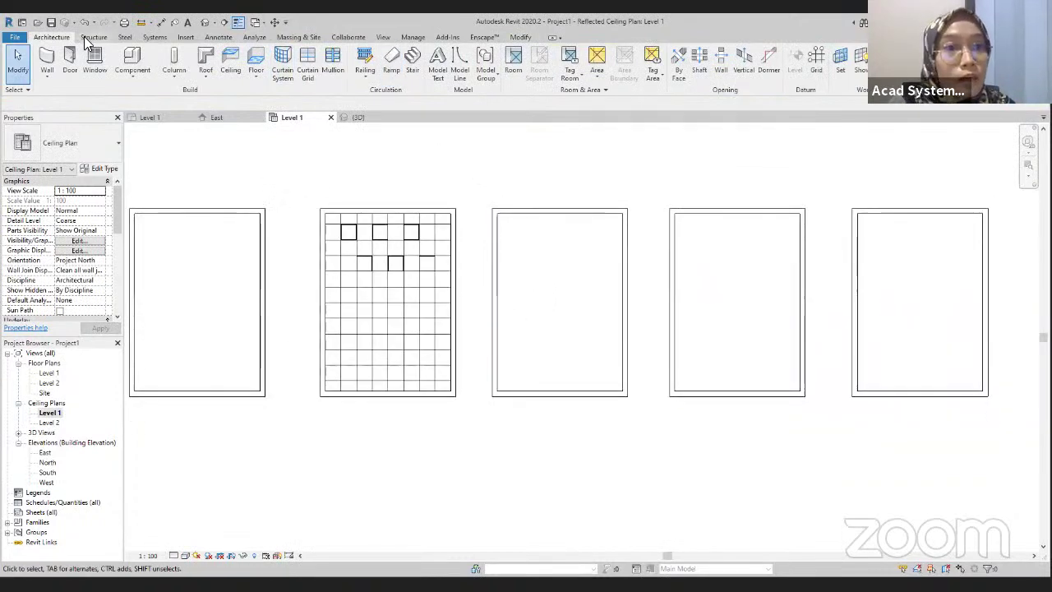
left_click(230, 62)
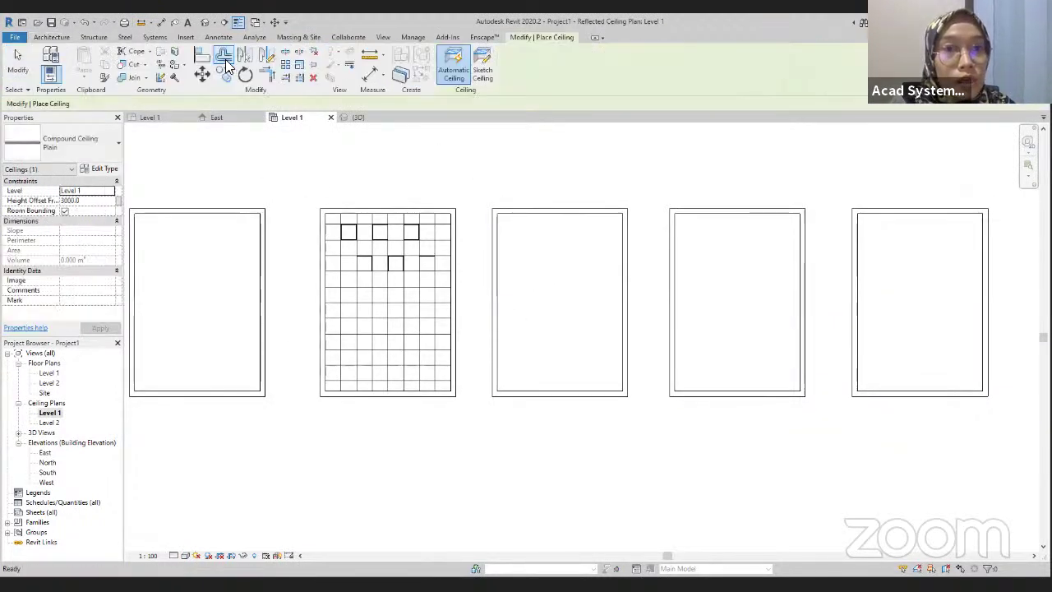
left_click(483, 72)
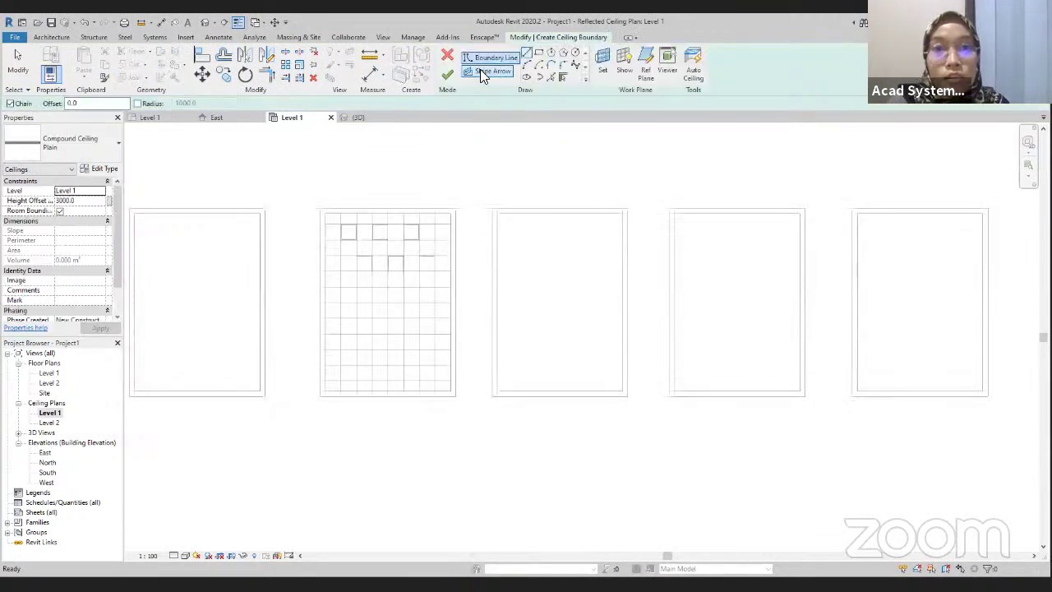
left_click(537, 55)
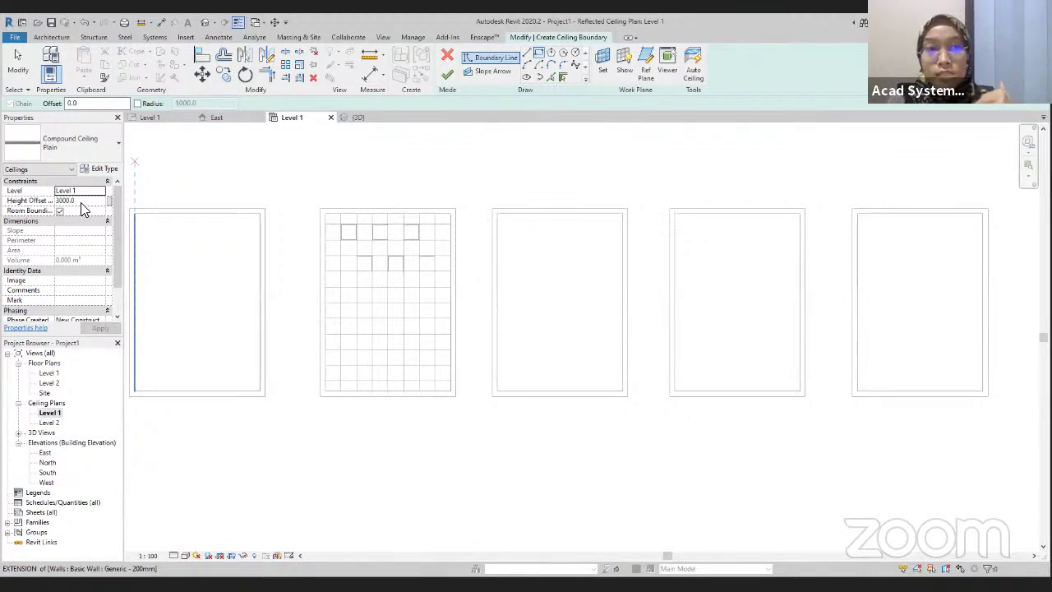
double_click(70, 201)
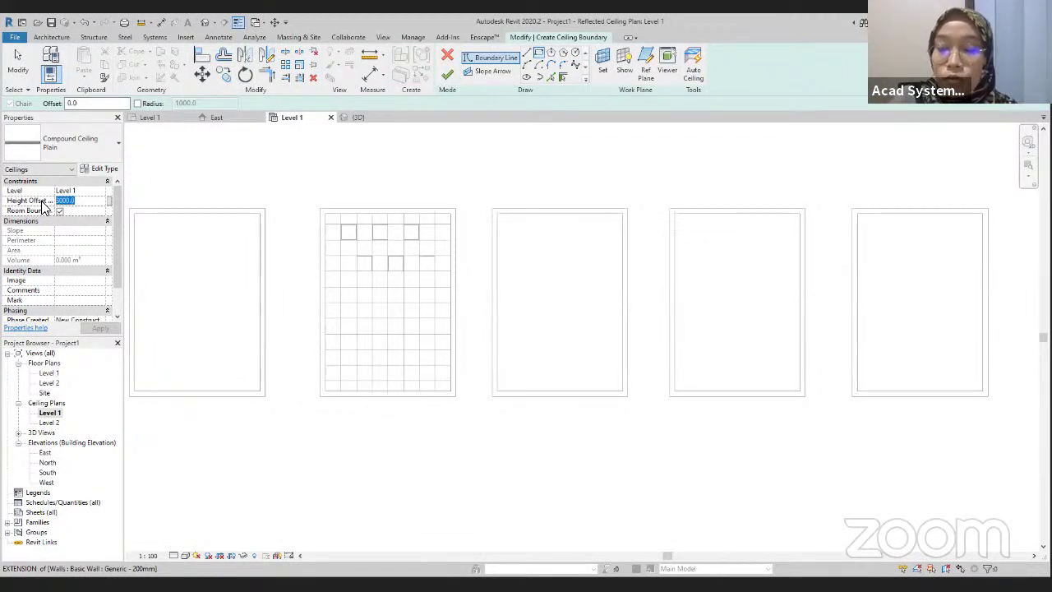
type("2900")
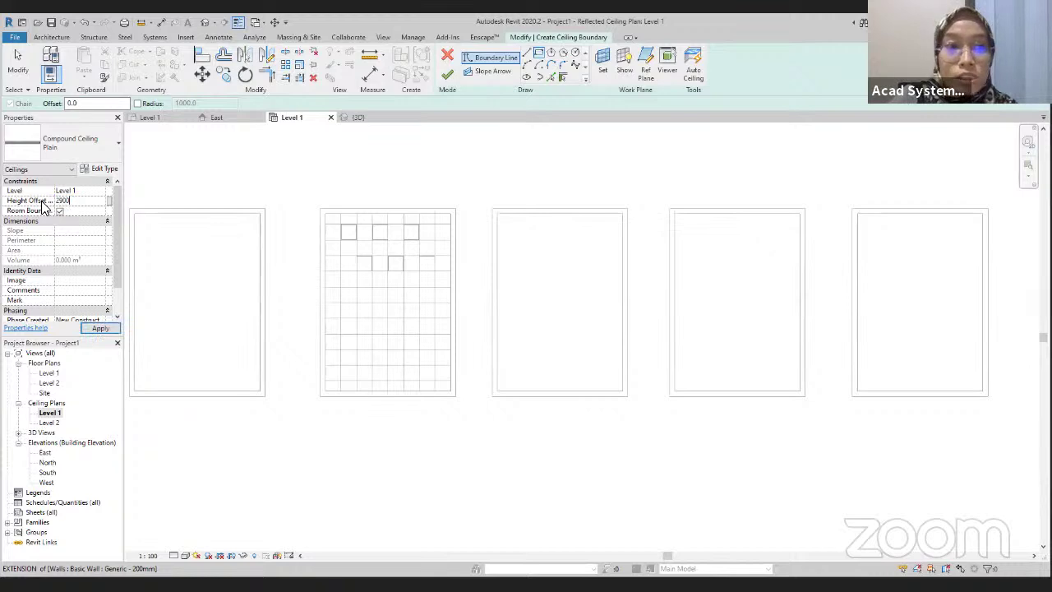
left_click(102, 328)
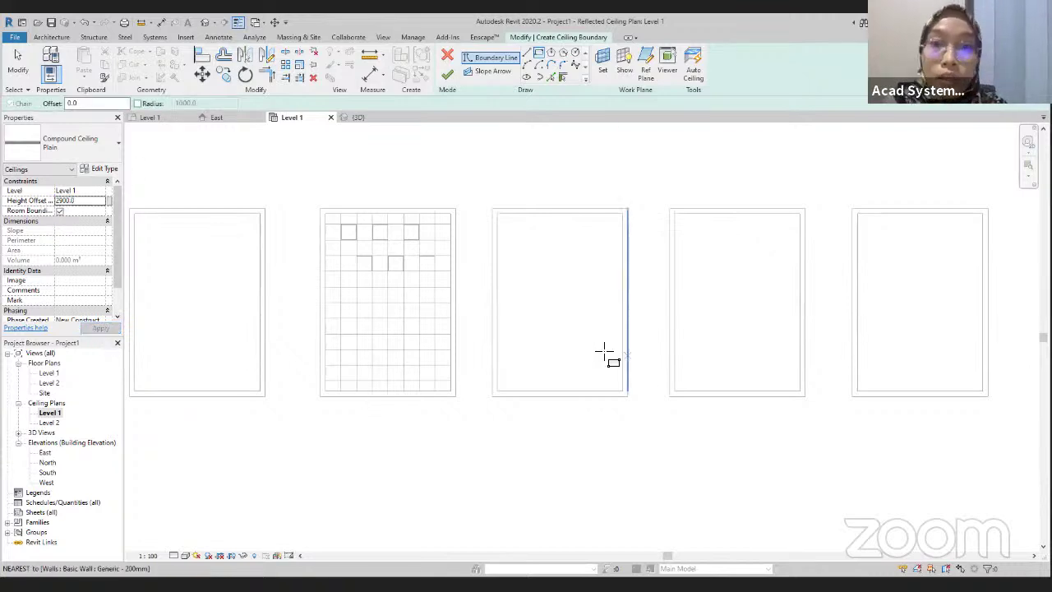
- Sketch the third room's ceiling boundary along the inner wall faces, add an inner rectangle offset 400 inward, and finish the ceiling
left_click(500, 214)
left_click(623, 391)
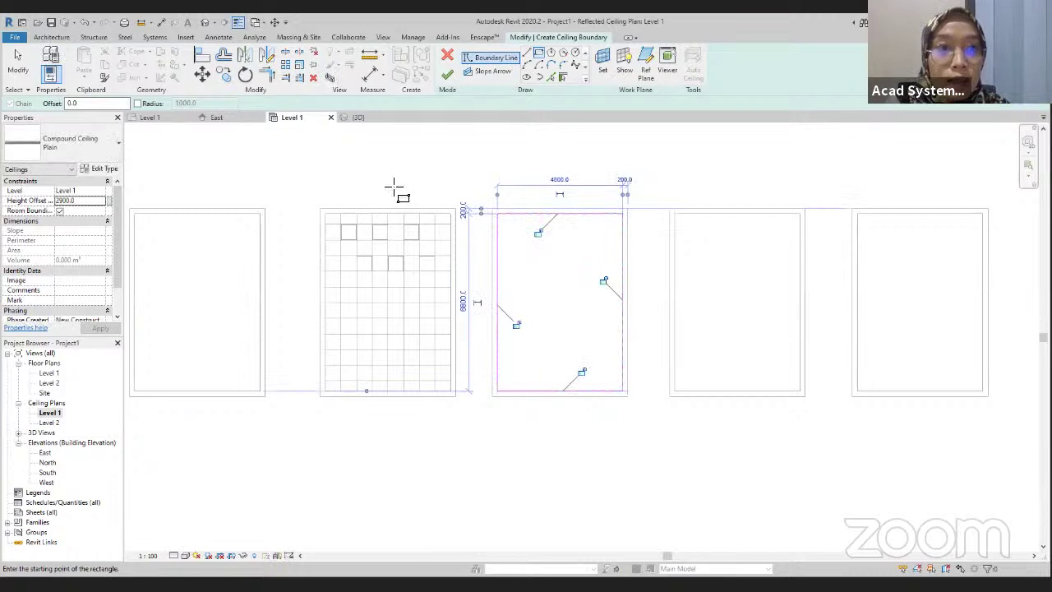
left_click(540, 53)
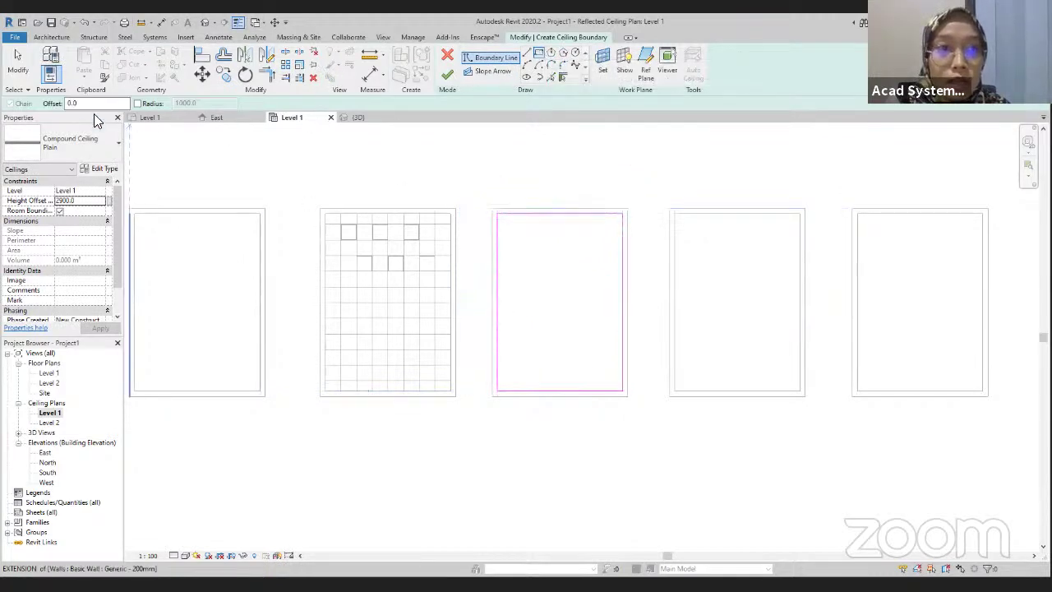
double_click(73, 103)
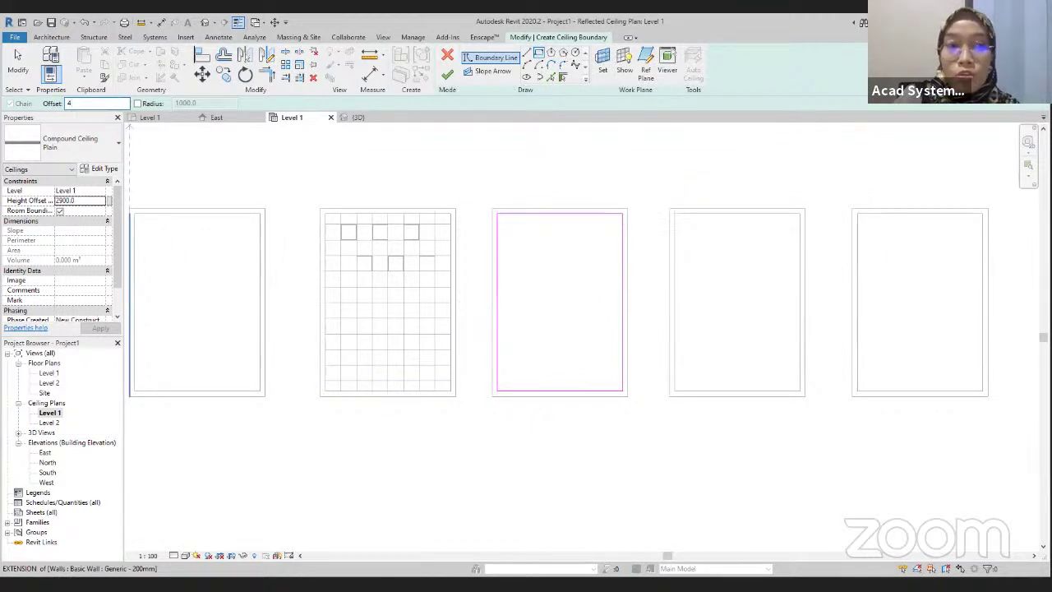
left_click(498, 213)
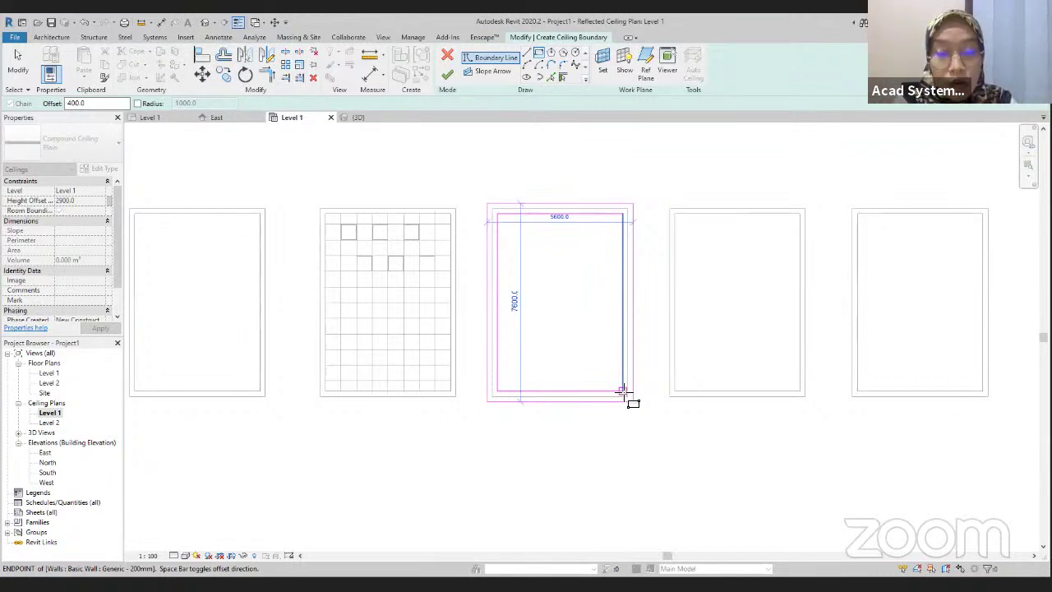
key("space")
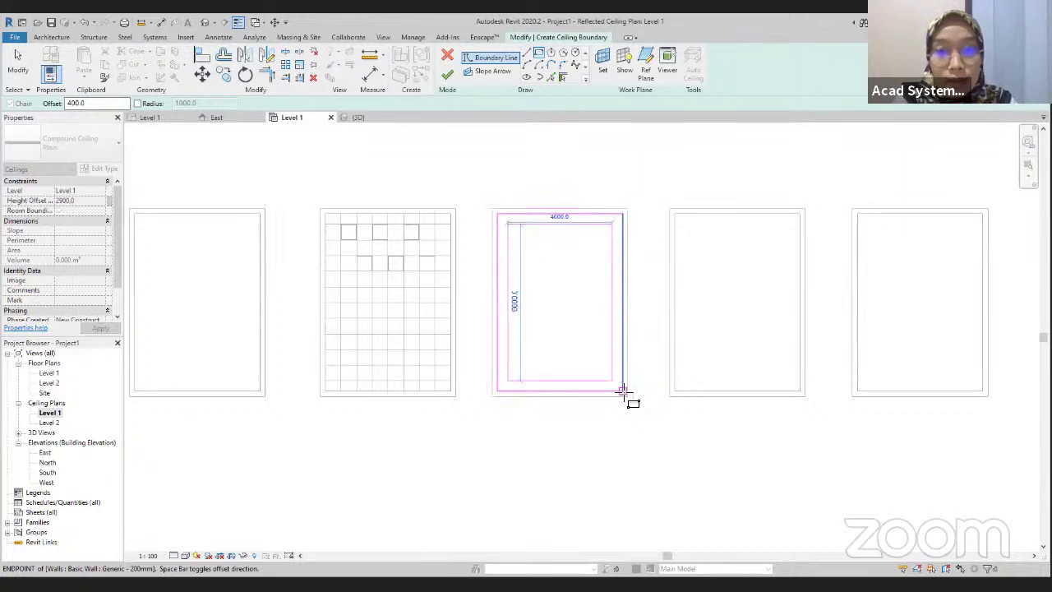
left_click(625, 393)
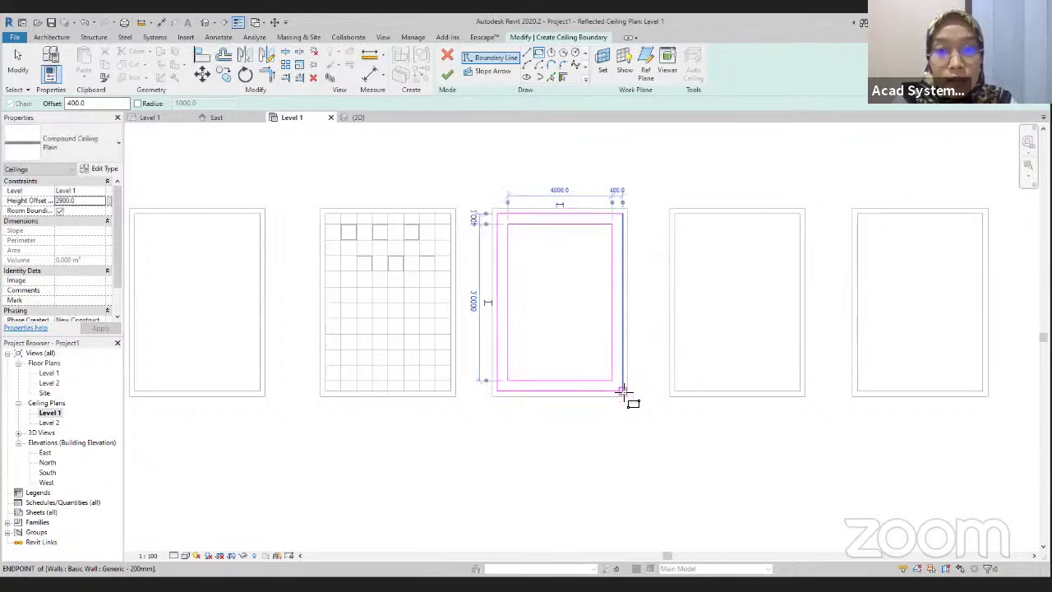
left_click(448, 76)
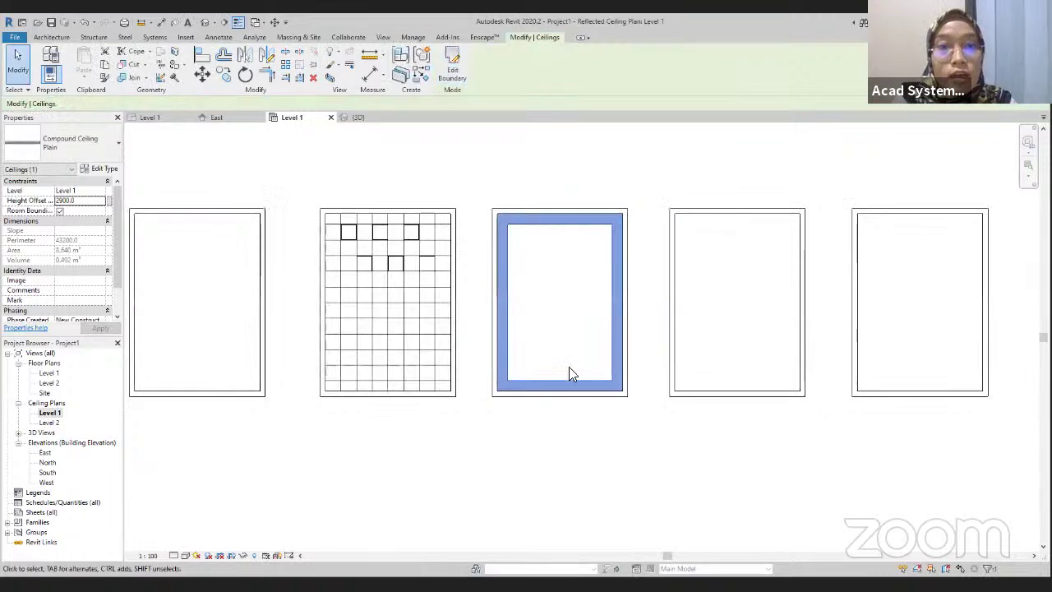
- Inspect the third room's tray ceiling from below in 3D, consult the Types of Ceilings slide in PowerPoint, and return to Revit
left_click(370, 122)
middle_click_drag(575, 362, 583, 376, "shift")
key("Escape")
scroll(650, 354, "up", 3)
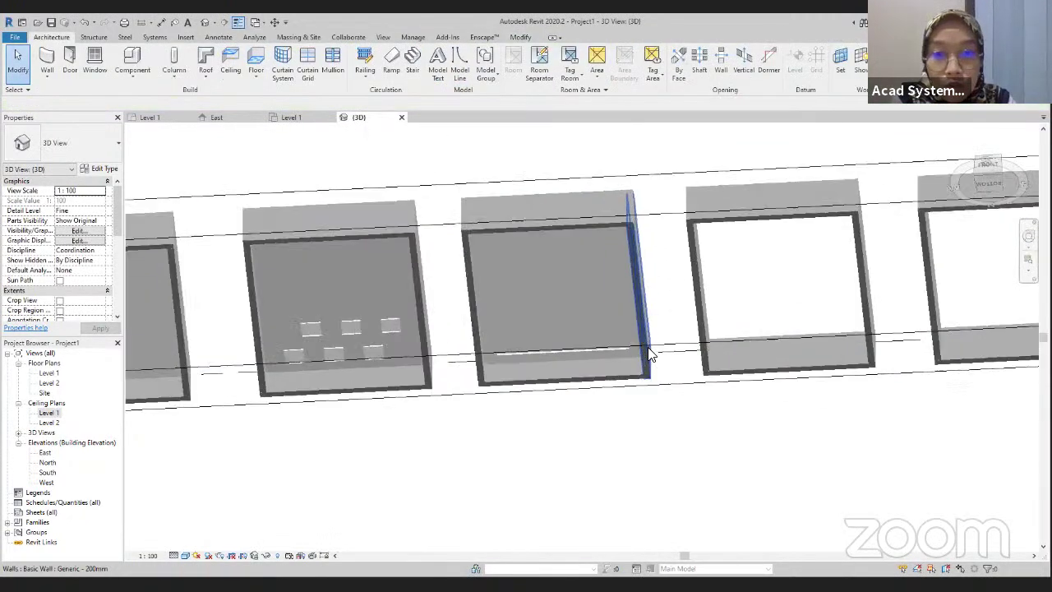
middle_click_drag(649, 353, 492, 309, "shift")
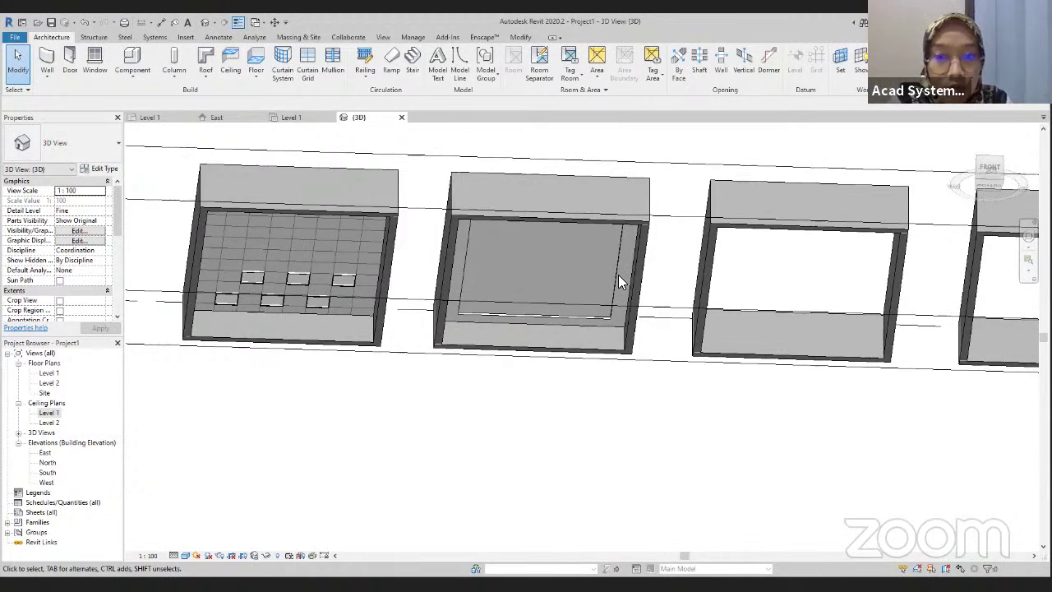
key("alt+Tab")
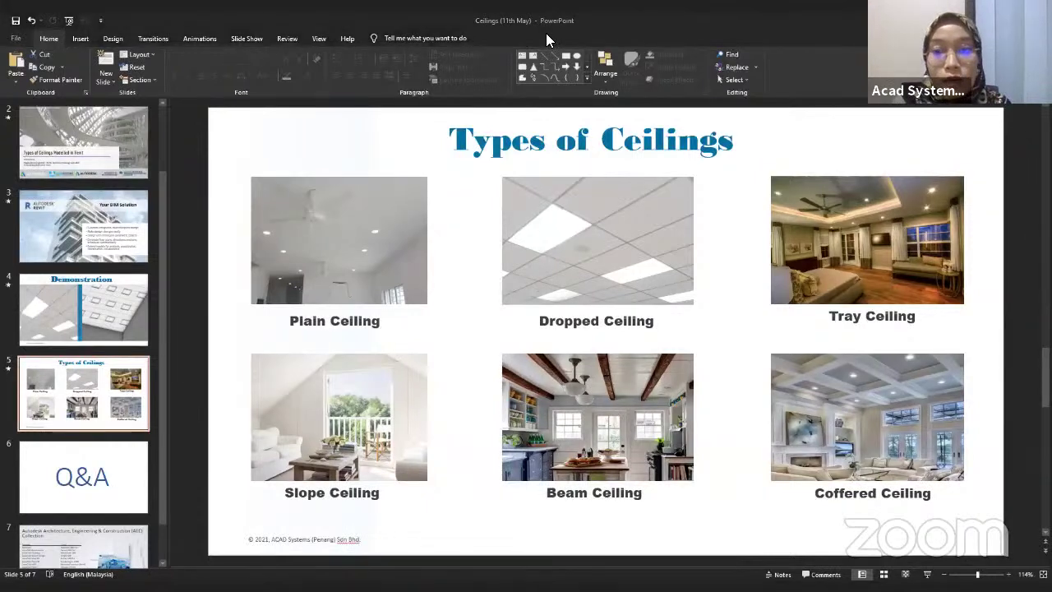
key("alt+Tab")
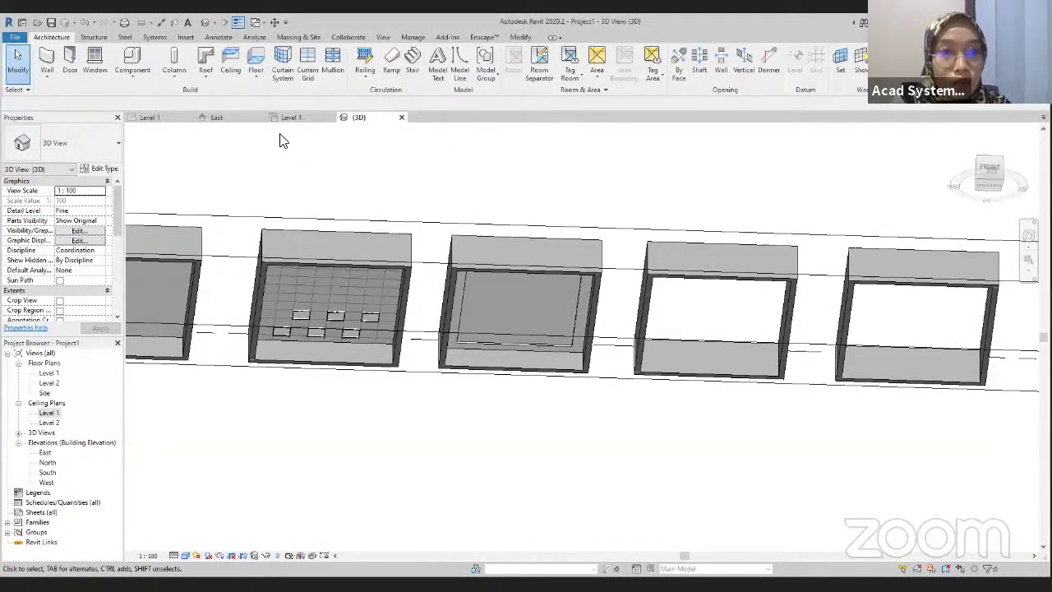
- In the Level 2 floor plan, start a Generic - 400mm roof by footprint and pick the fourth room's four walls at their outer faces
double_click(49, 383)
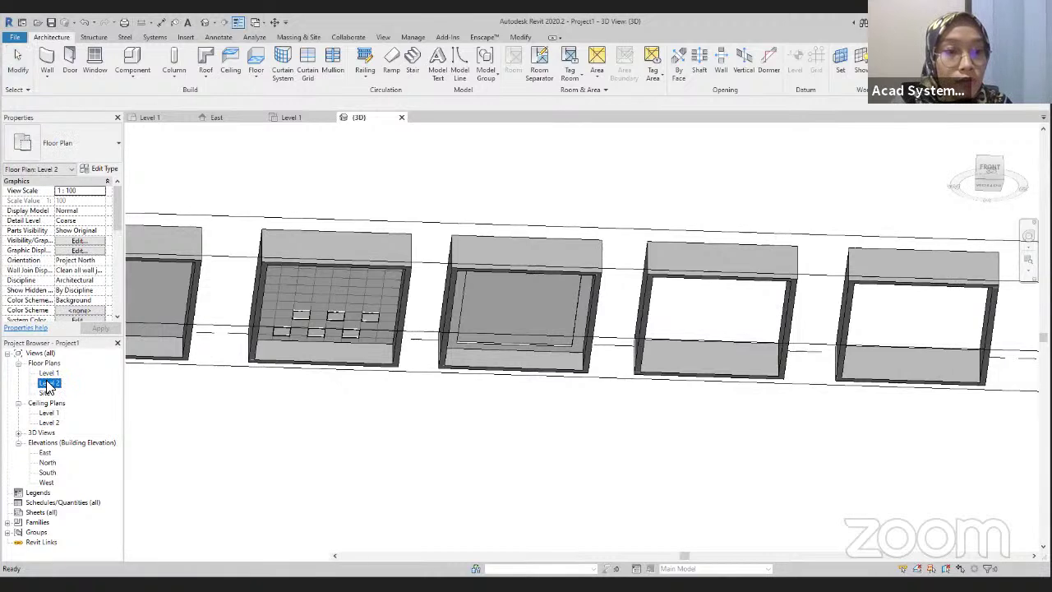
middle_click_drag(517, 402, 497, 413)
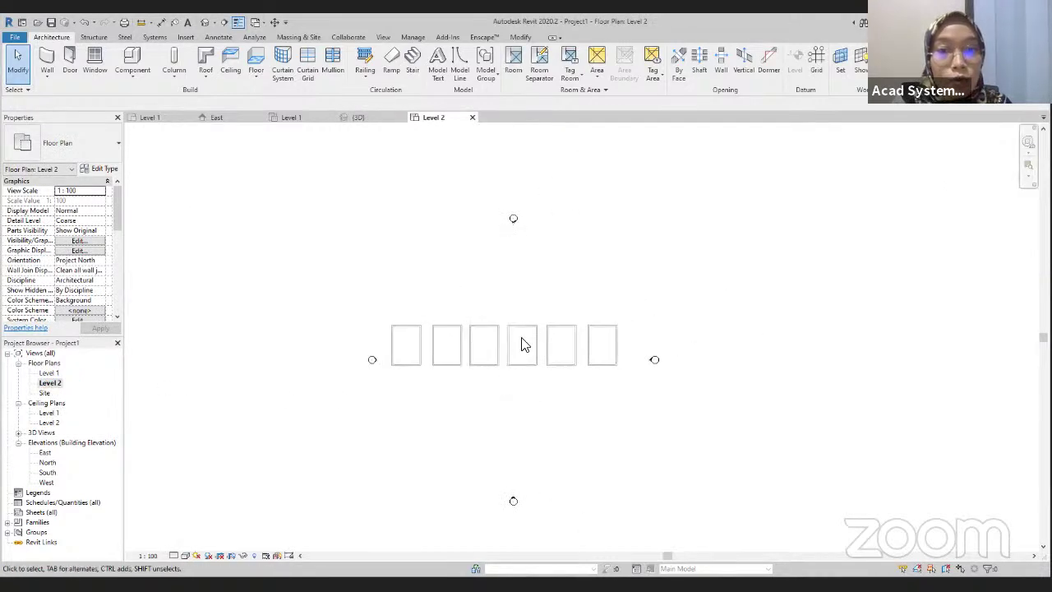
scroll(493, 355, "up", 2)
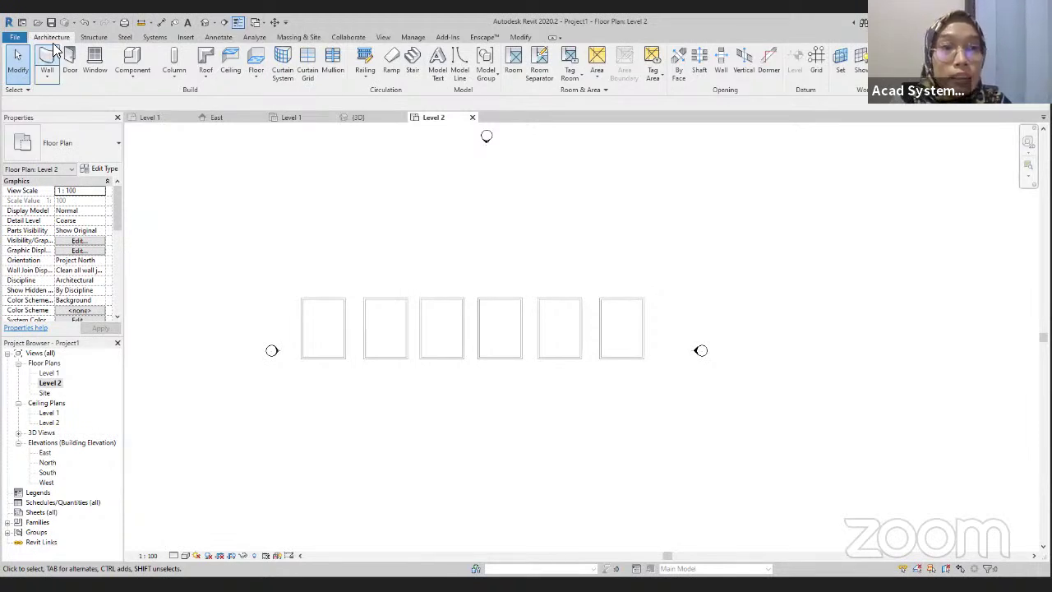
left_click(205, 77)
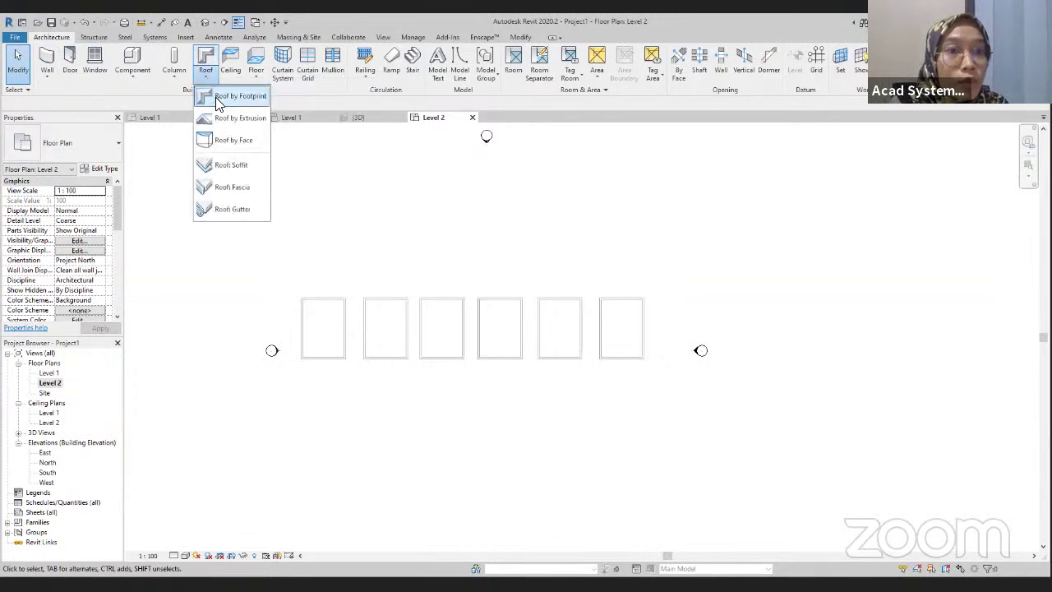
left_click(219, 99)
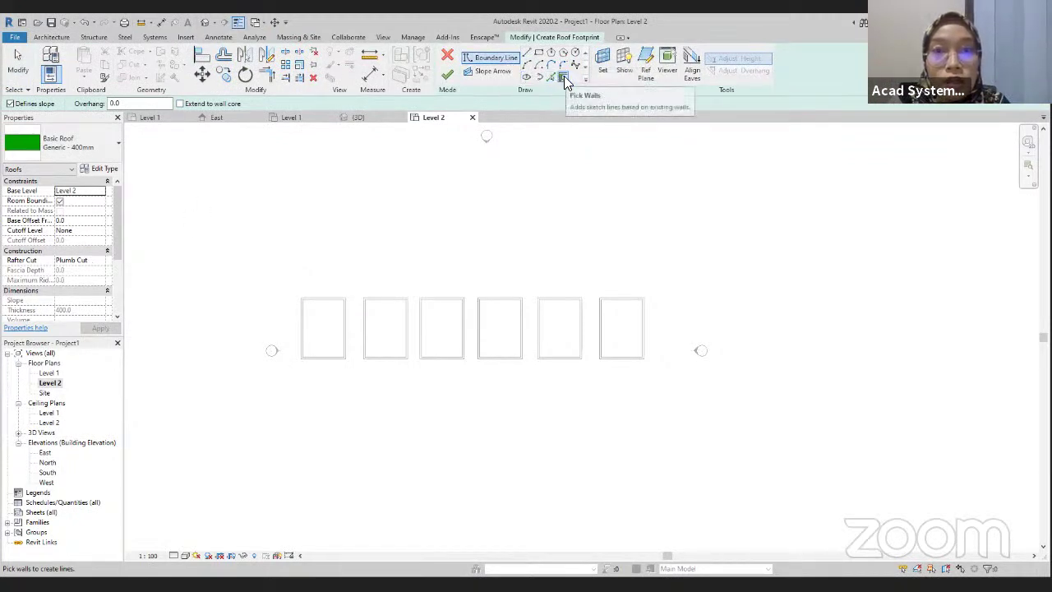
scroll(505, 346, "up", 2)
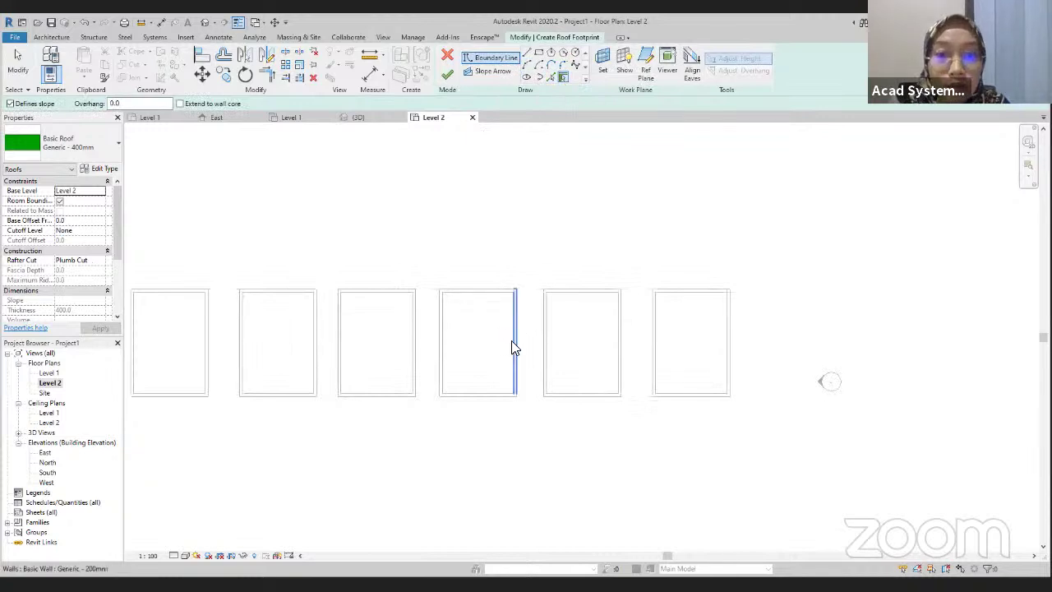
left_click(514, 346)
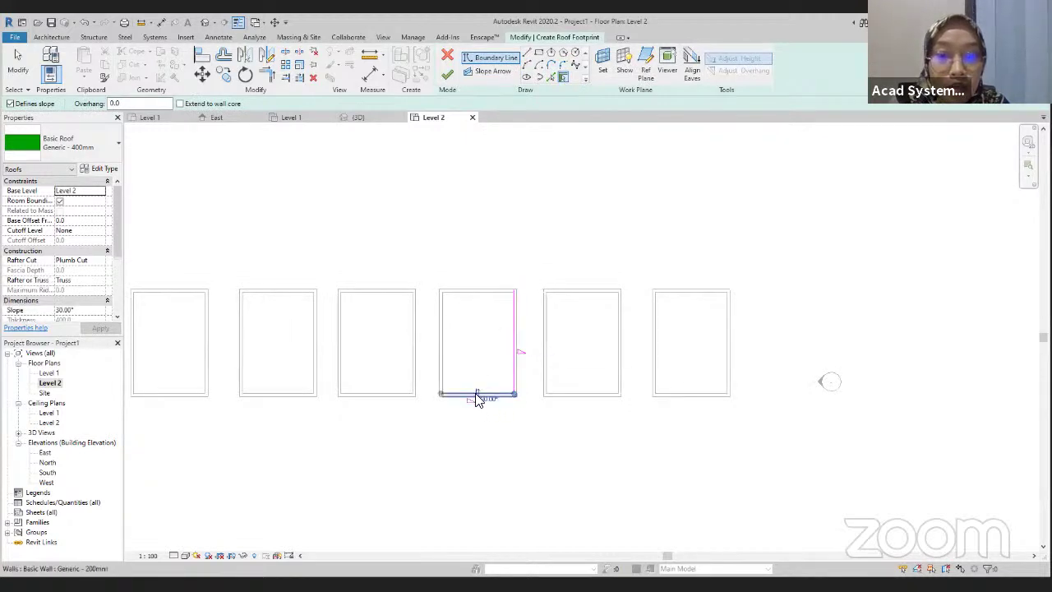
left_click(475, 394)
left_click(441, 331)
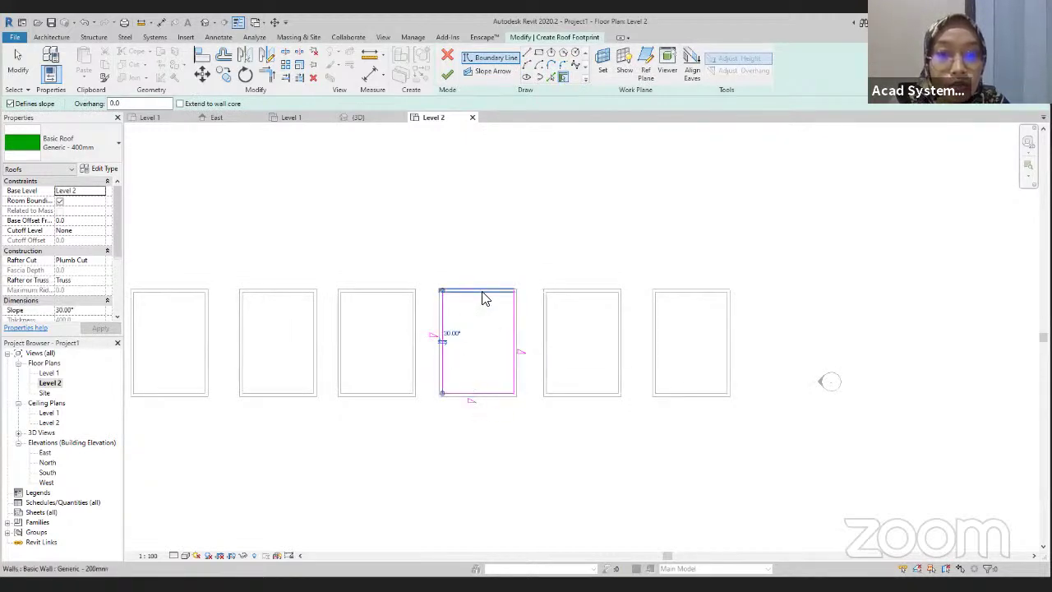
left_click(481, 293)
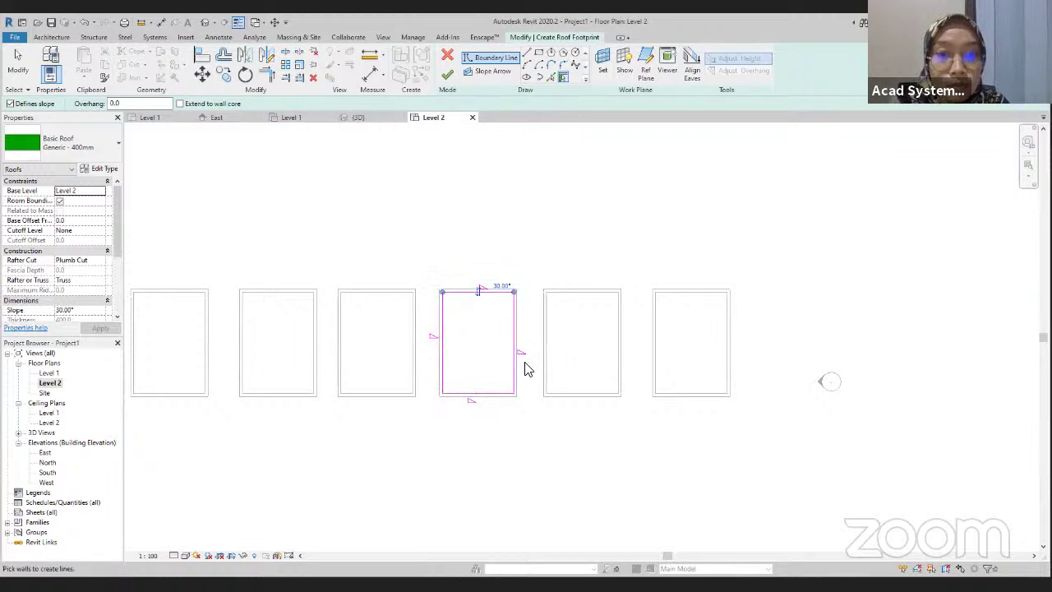
left_click(480, 292)
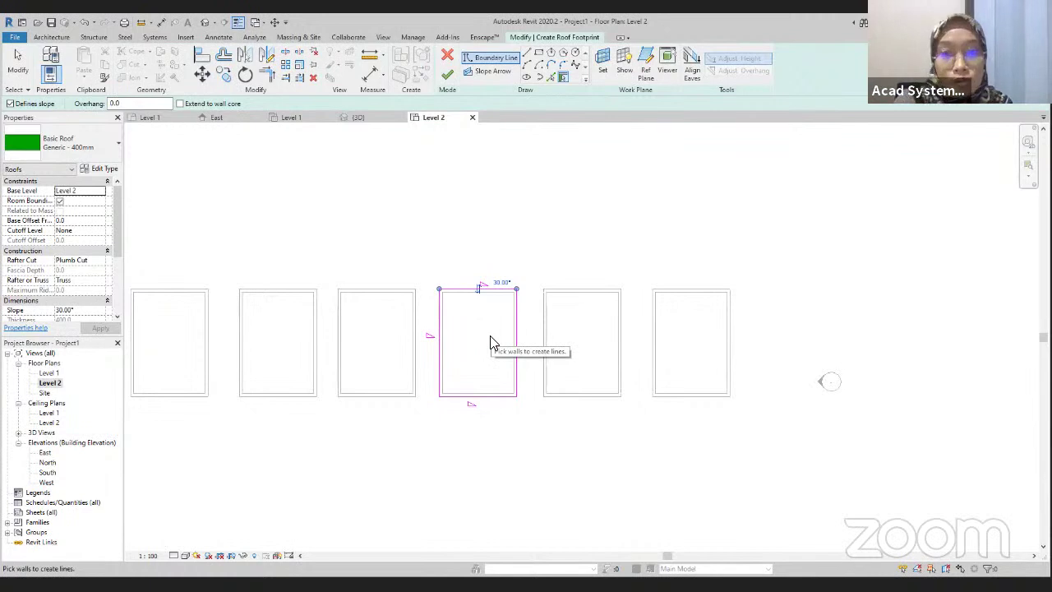
- Remove the slope definition from the footprint's two short edges, upper and lower, and finish the fourth room's roof
scroll(493, 364, "down", 1)
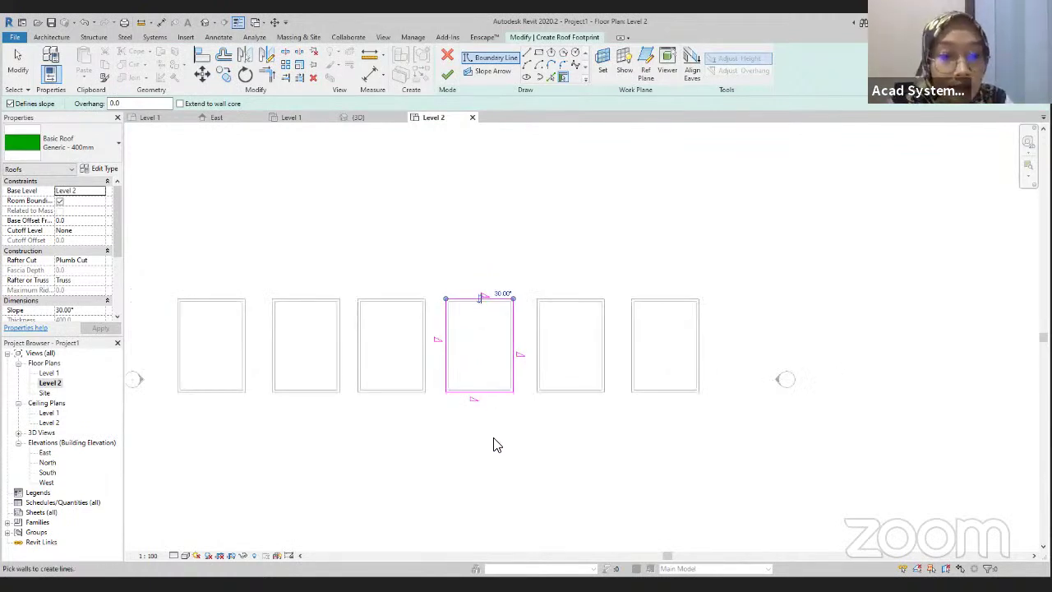
key("Escape")
mouse_move(498, 421)
left_mouse_down()
mouse_move(472, 403)
mouse_move(463, 272)
left_mouse_up()
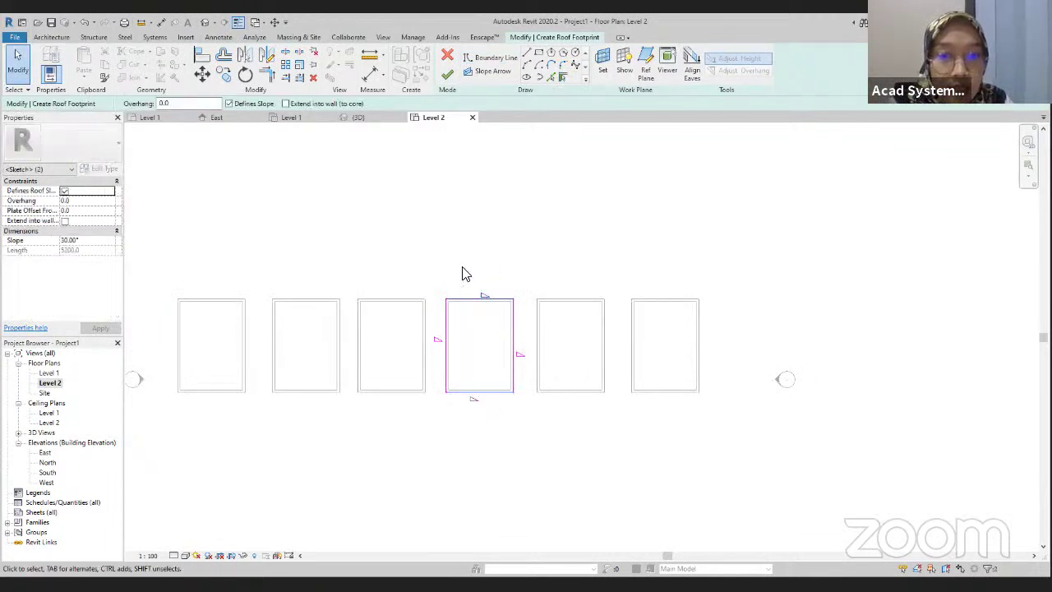
left_click(231, 105)
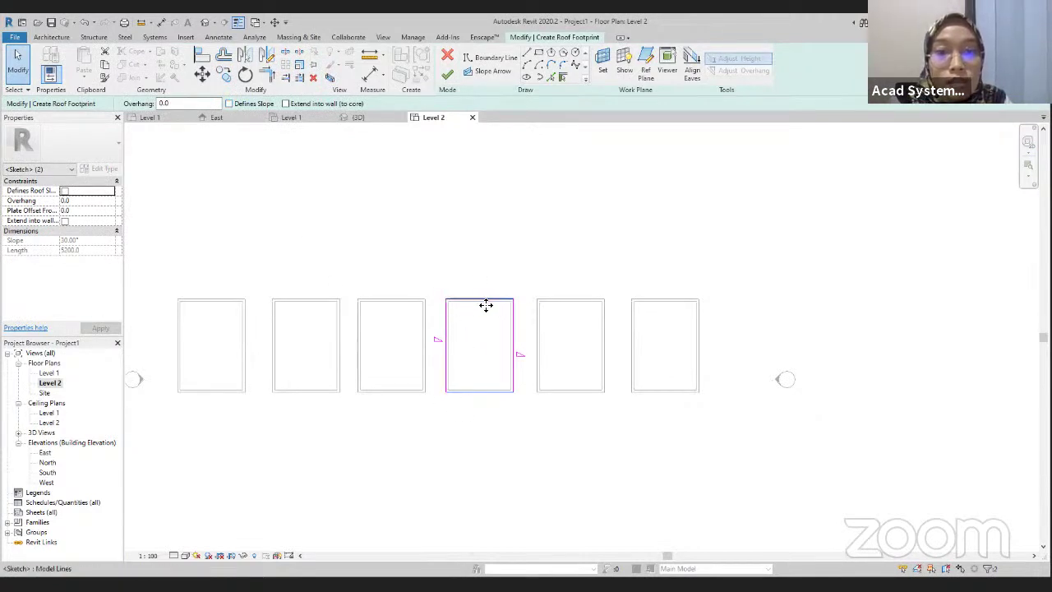
left_click(518, 354)
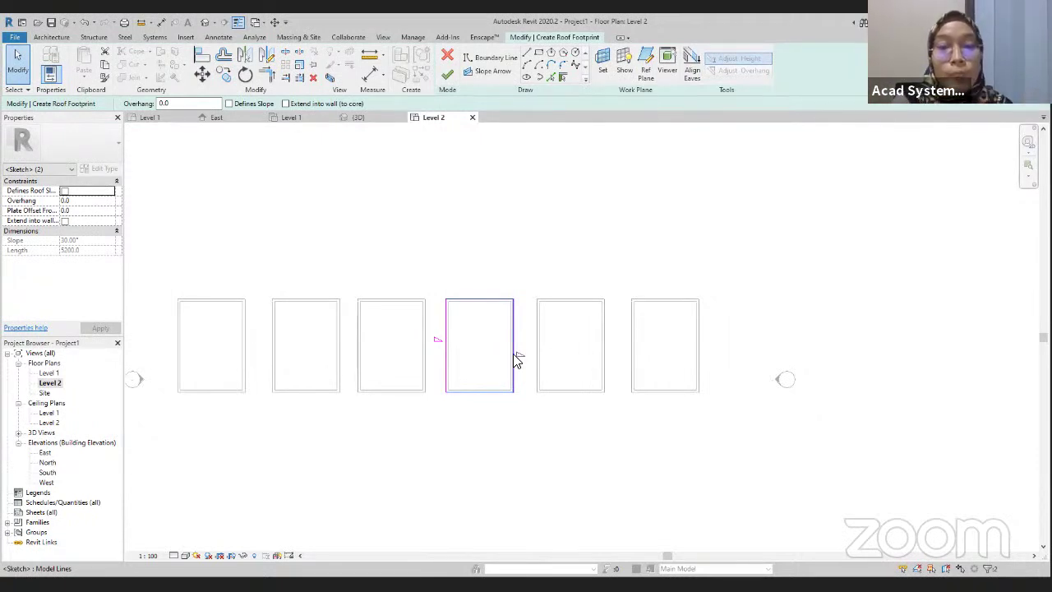
left_click(446, 78)
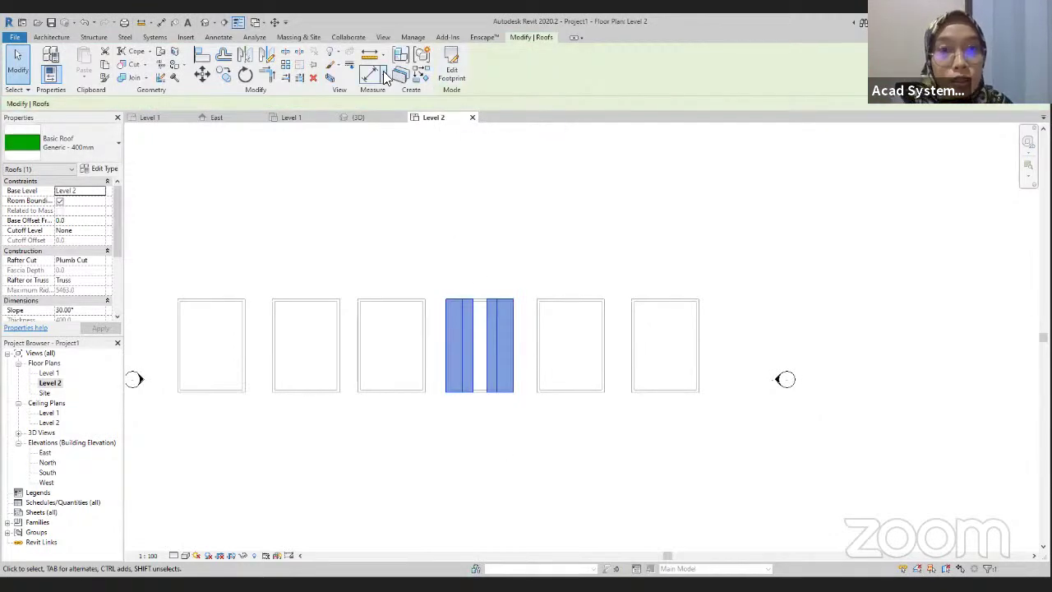
- In the 3D view, raise the top of the section box well above the fourth room's gable roof
left_click(354, 118)
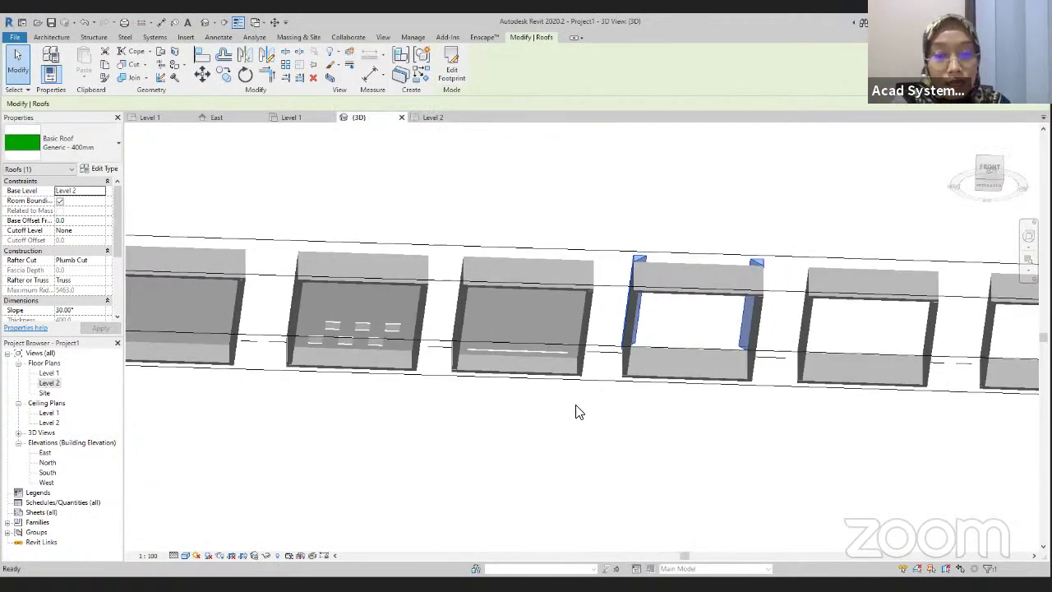
middle_click_drag(730, 388, 603, 318, "shift")
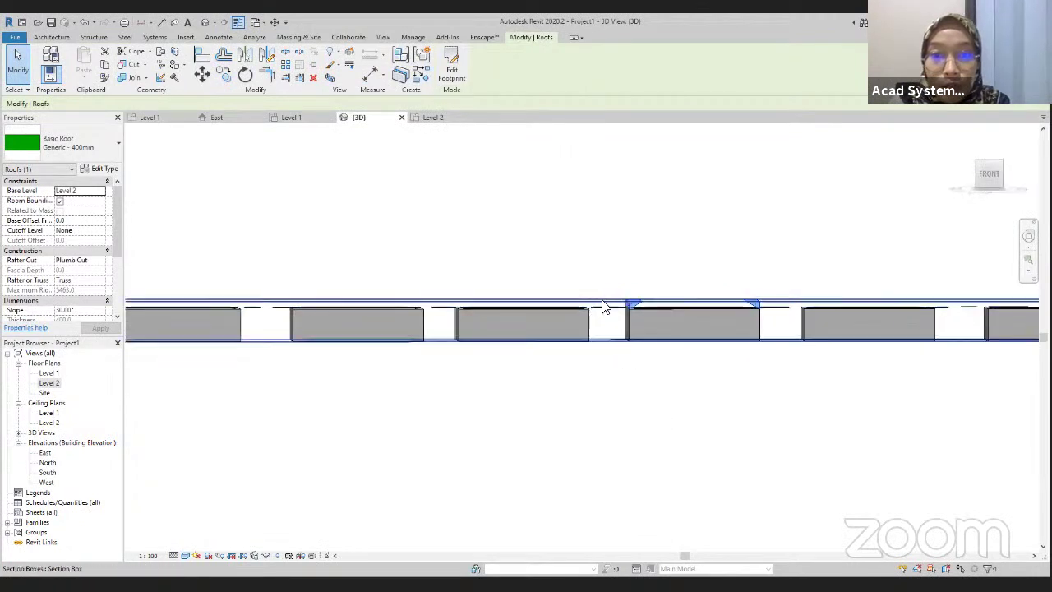
left_click(605, 303)
left_click_drag(606, 293, 606, 220)
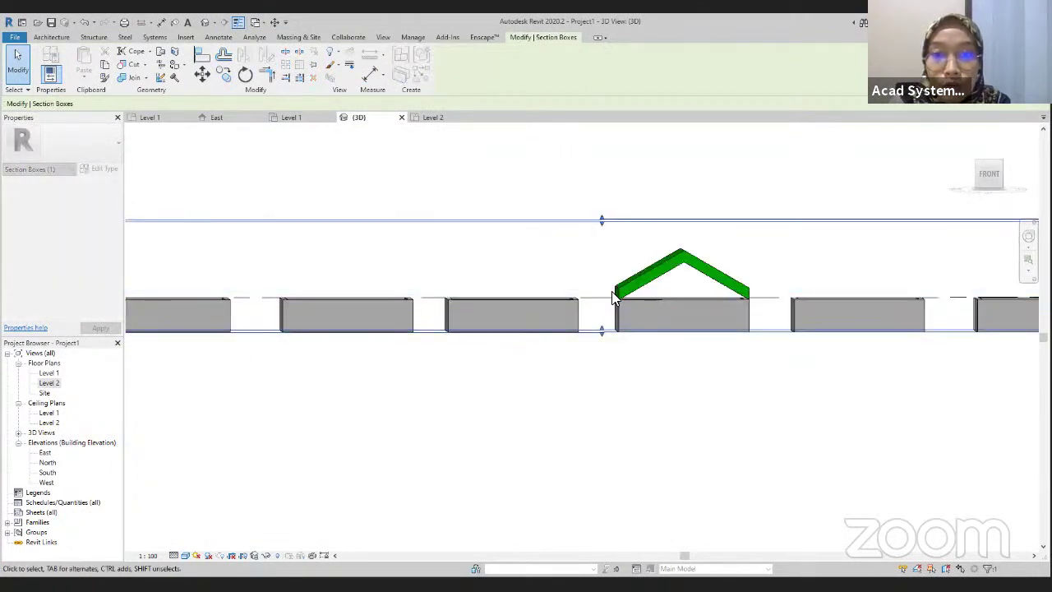
left_click(315, 130)
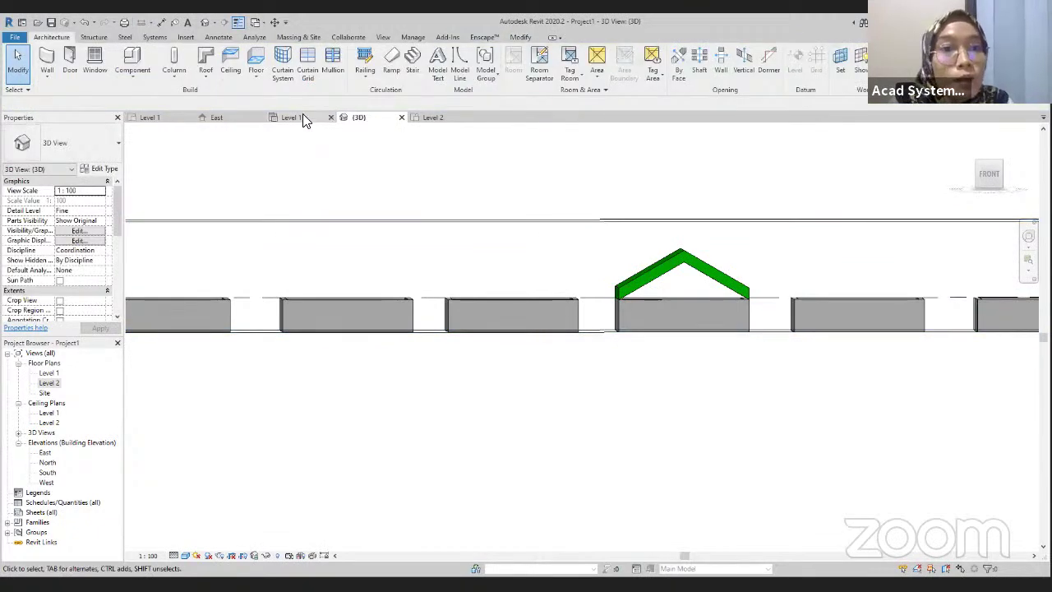
- Start a sketched Plain ceiling in the Level 1 ceiling plan and set its height offset to 3000
double_click(47, 413)
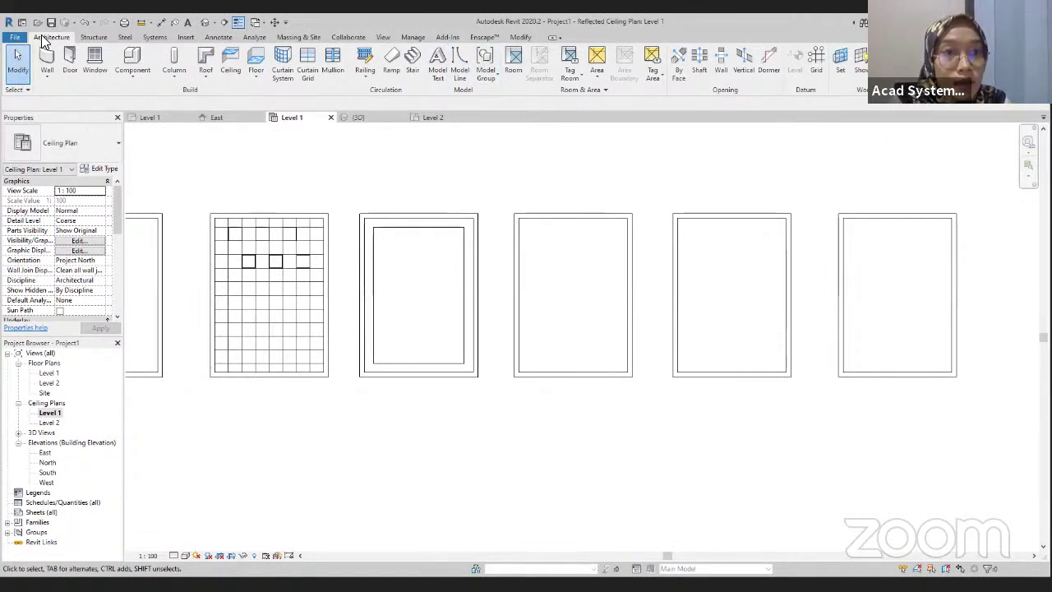
left_click(230, 56)
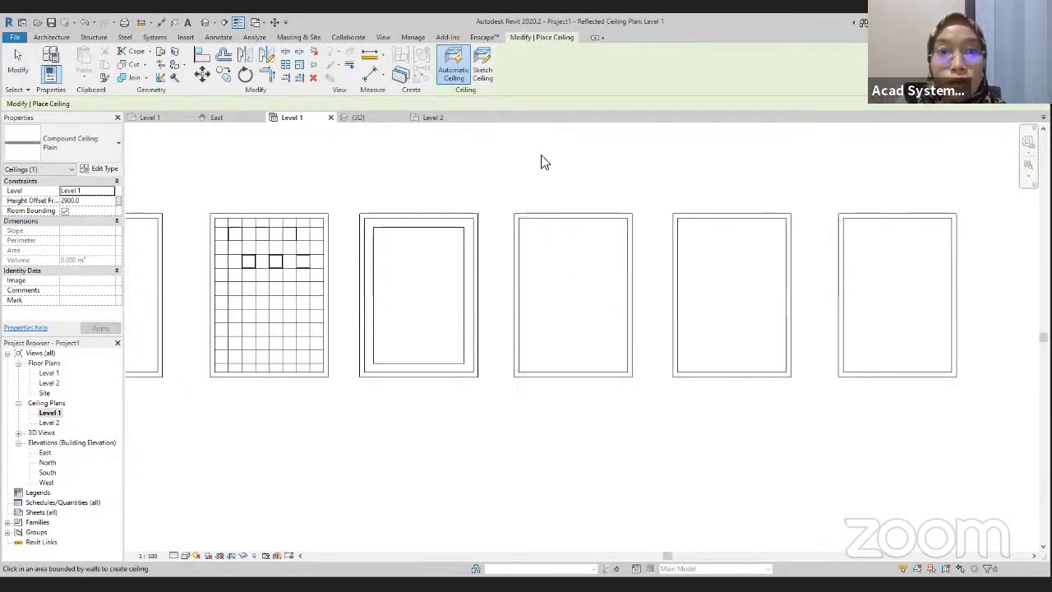
left_click(481, 65)
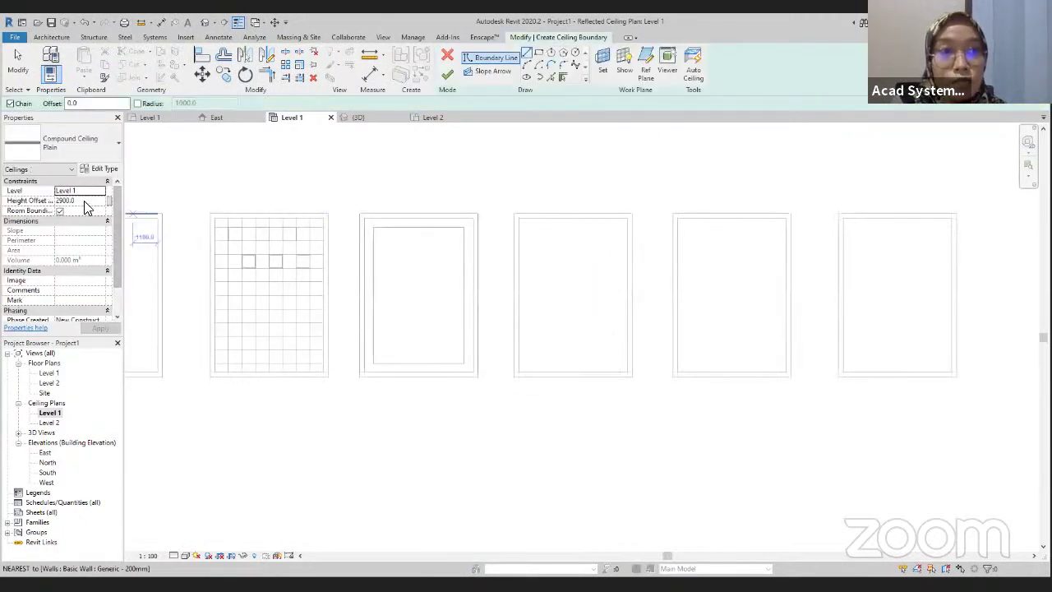
left_click(37, 202)
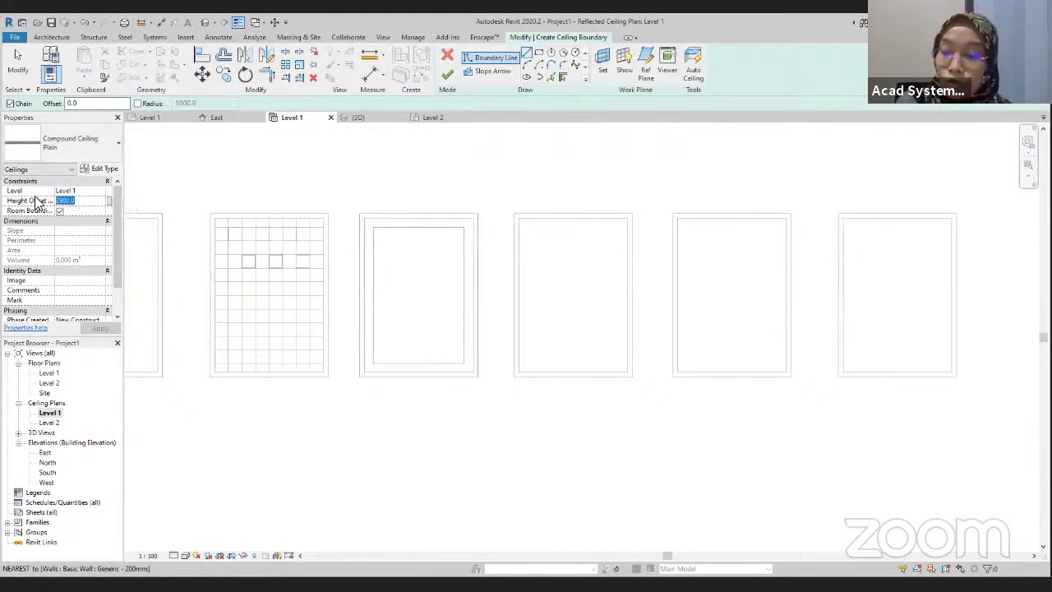
type("3000")
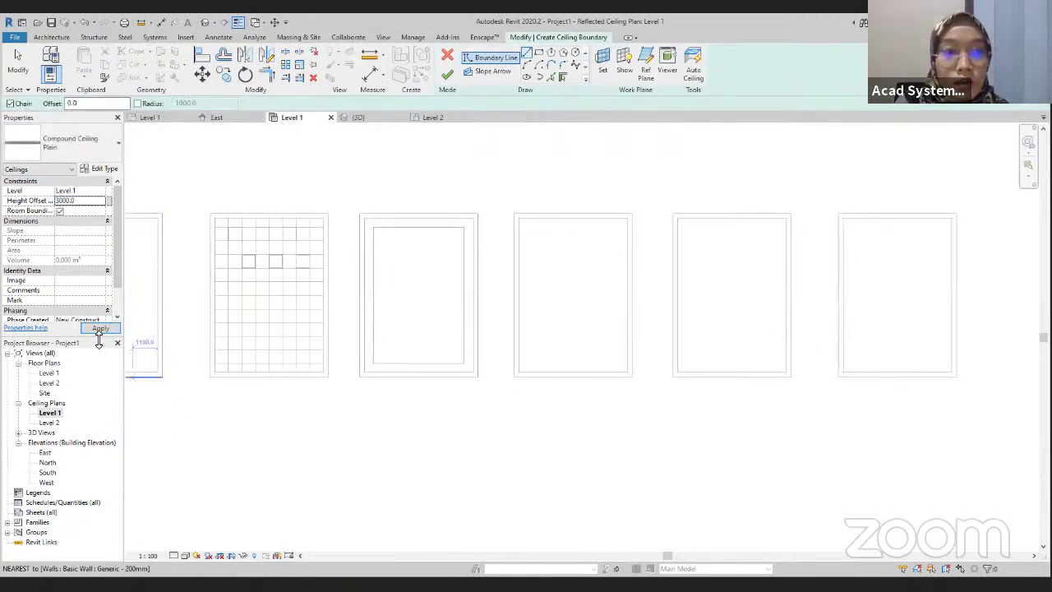
- Draw a rectangular ceiling boundary about 2400 by 6800 over the left half of the fourth room, within the walls' inner faces
left_click(100, 329)
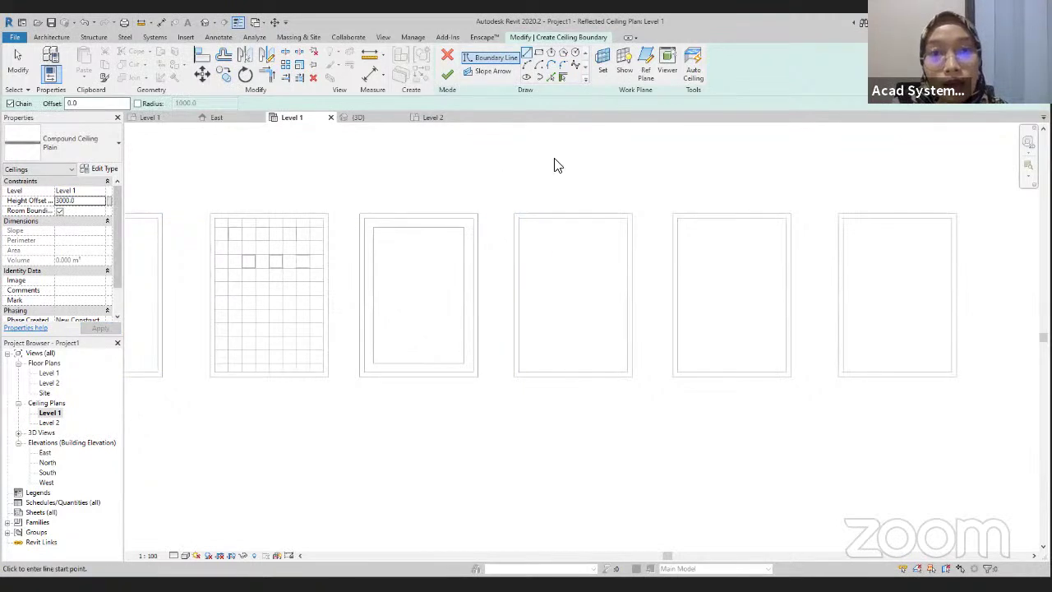
left_click(538, 52)
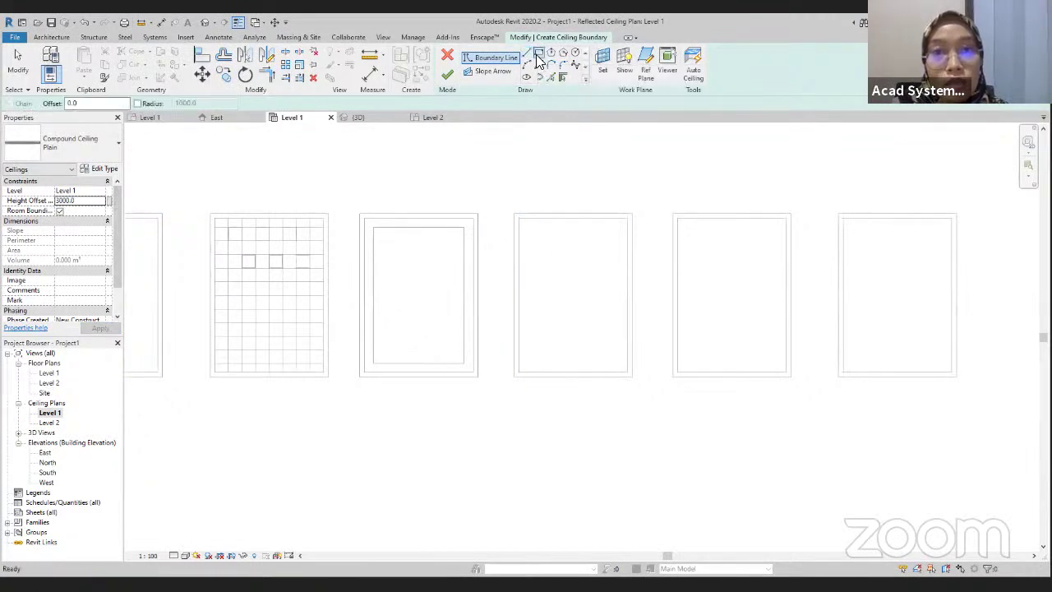
left_click(517, 218)
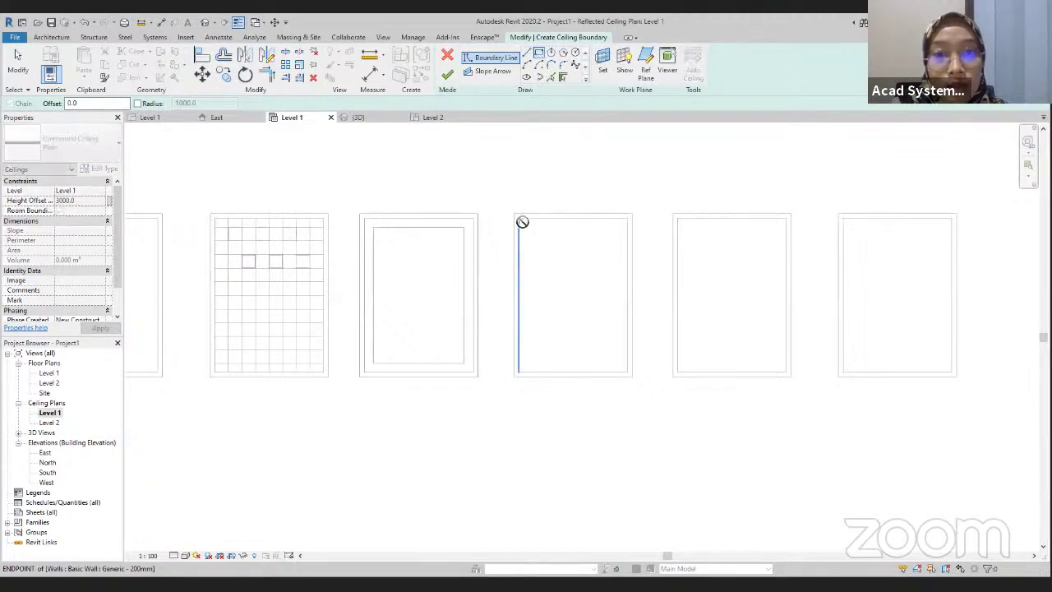
left_click(577, 371)
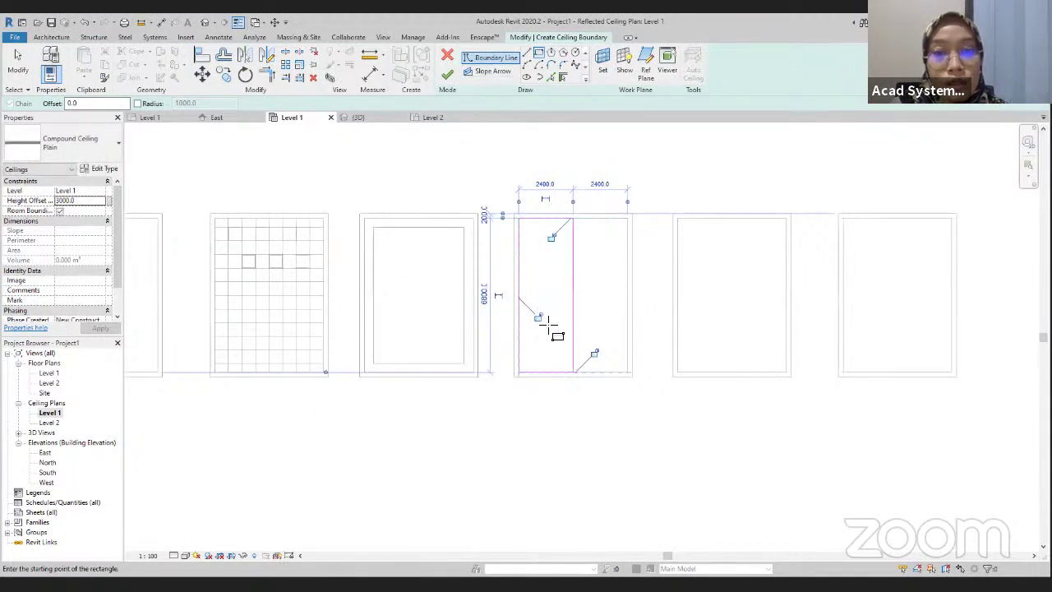
- Add a slope arrow across the ceiling boundary, from the midpoint of its wall-side edge to the room's centreline
left_click(485, 72)
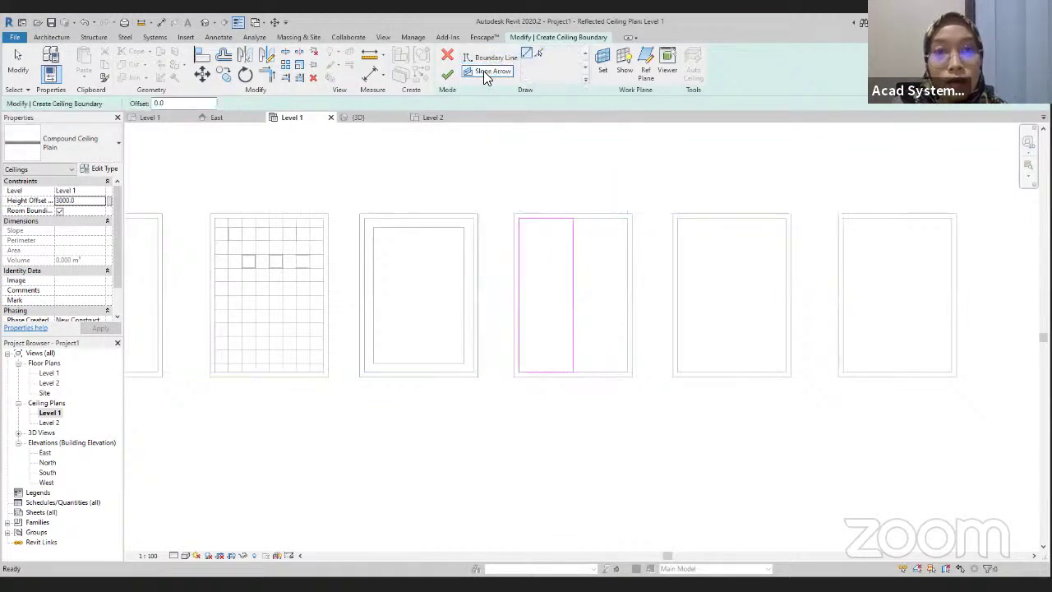
left_click(519, 295)
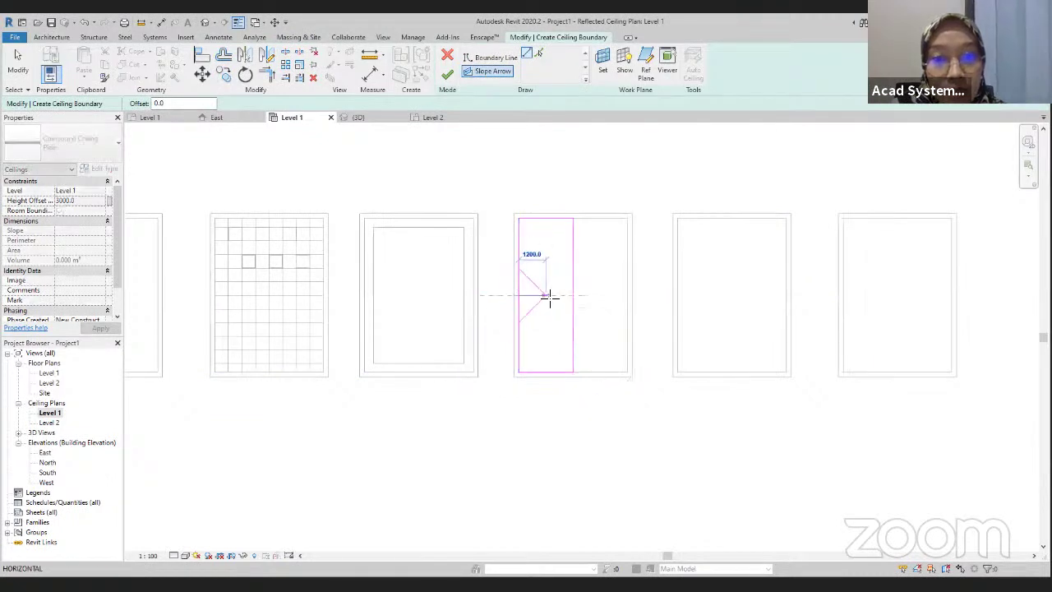
left_click(573, 294)
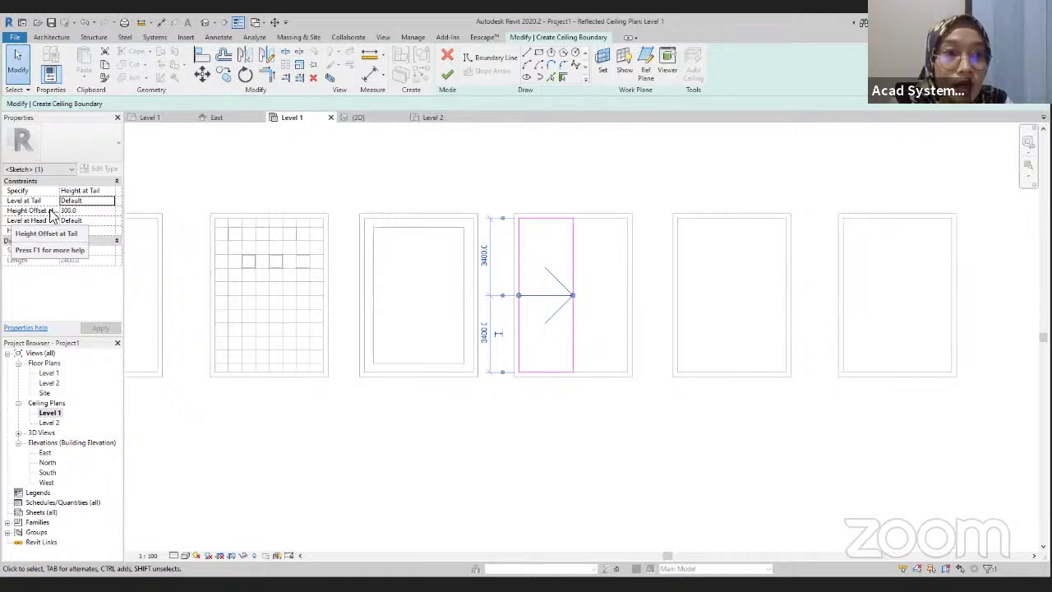
- Set the slope arrow's height offset at tail to 0 and finish the fourth room's half ceiling
left_click(78, 212)
left_click_drag(78, 212, 34, 210)
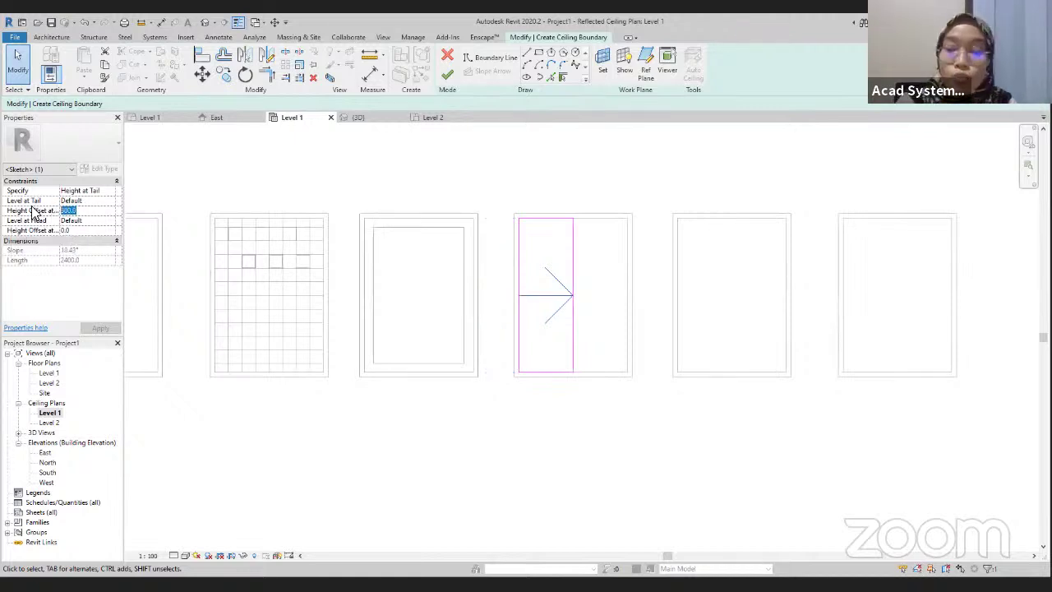
type("0")
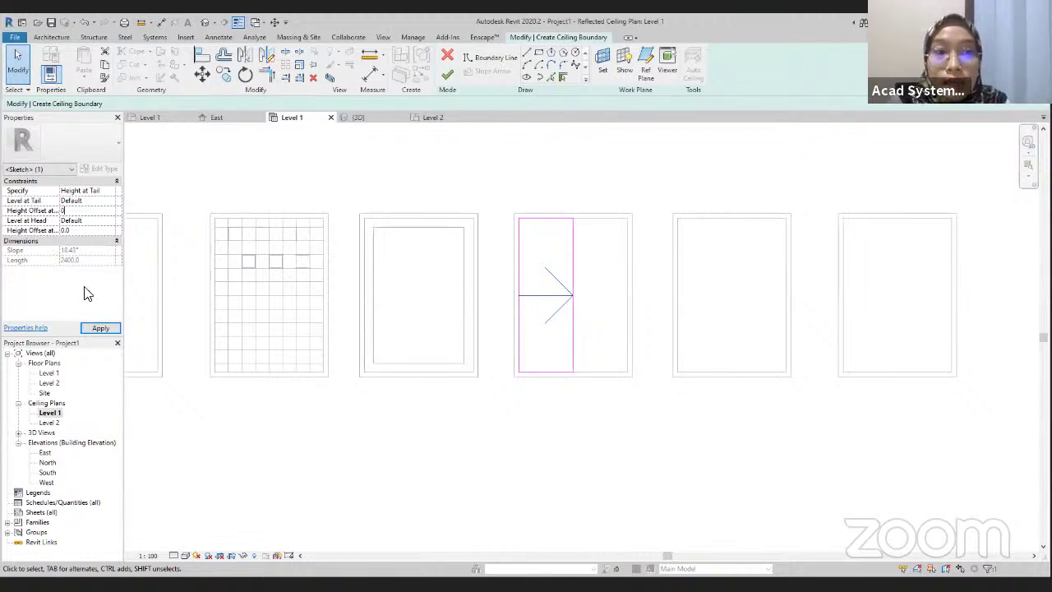
left_click(99, 329)
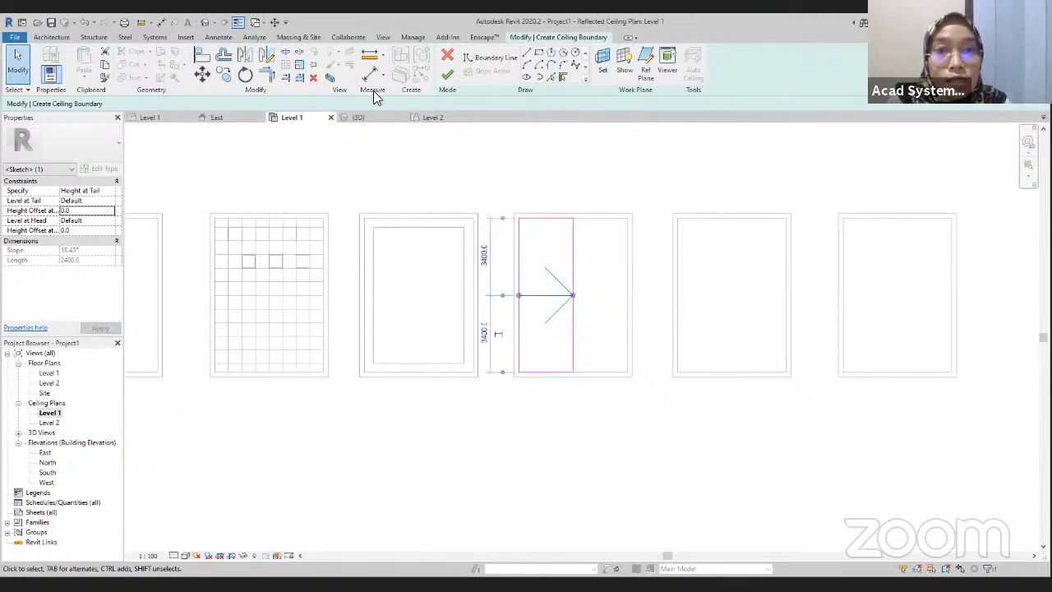
left_click(447, 76)
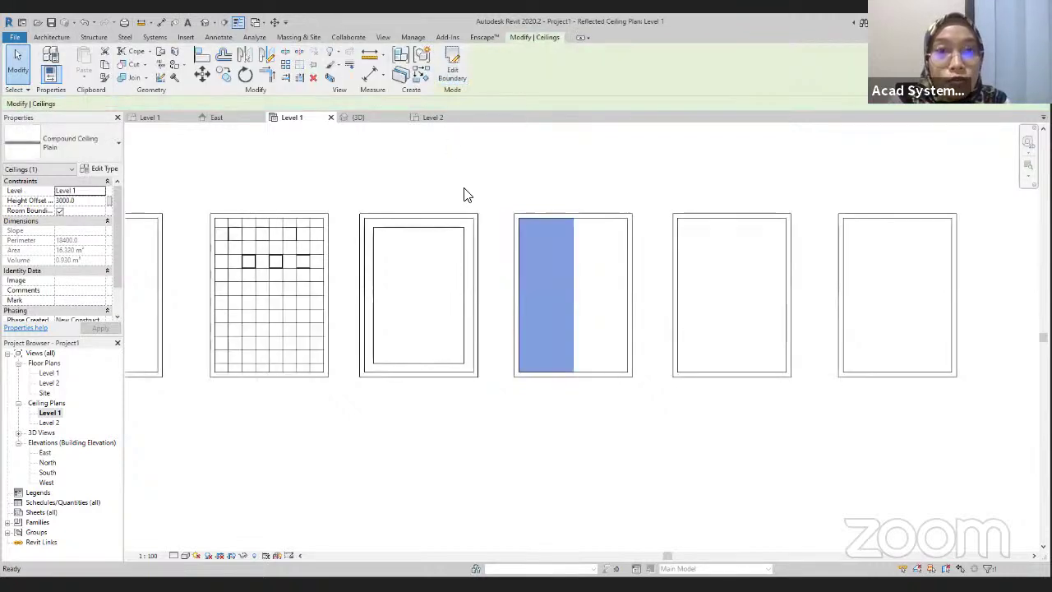
scroll(444, 245, "down", 2)
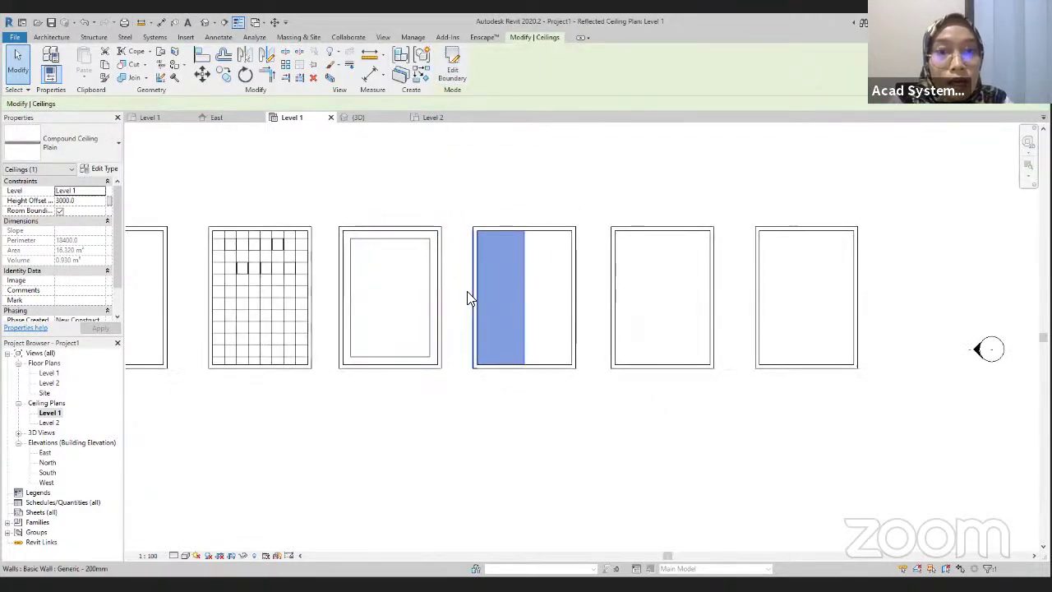
key("Escape")
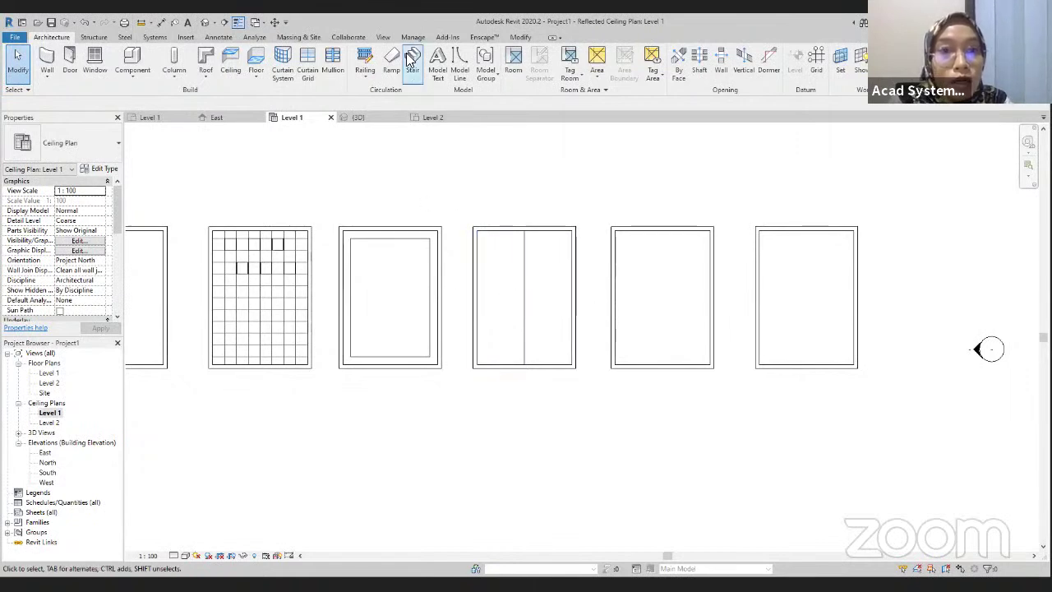
- Create a building section running horizontally across the fourth room and open its section view
left_click(386, 37)
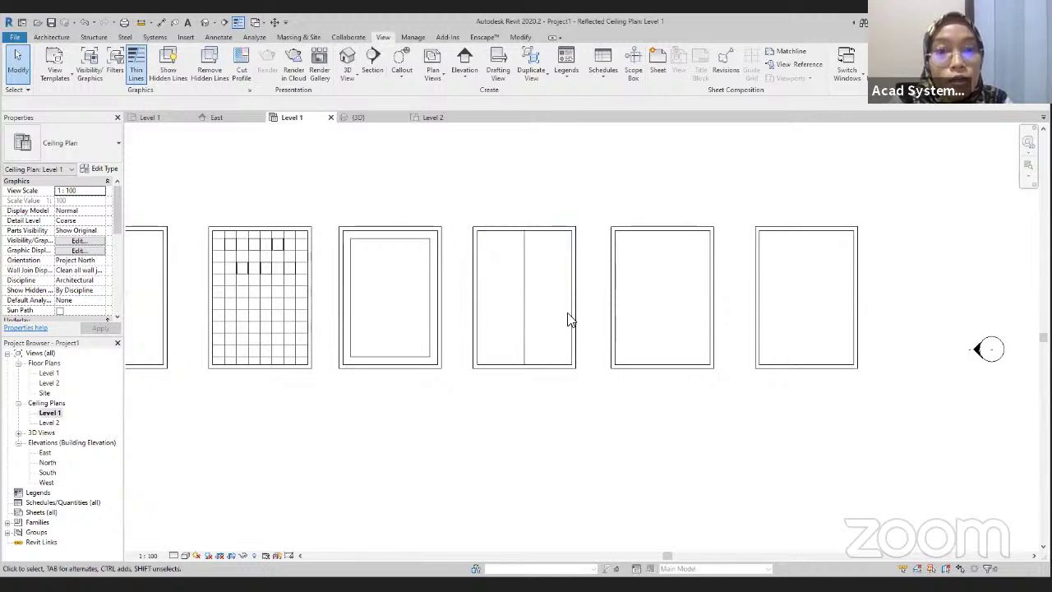
left_click(375, 66)
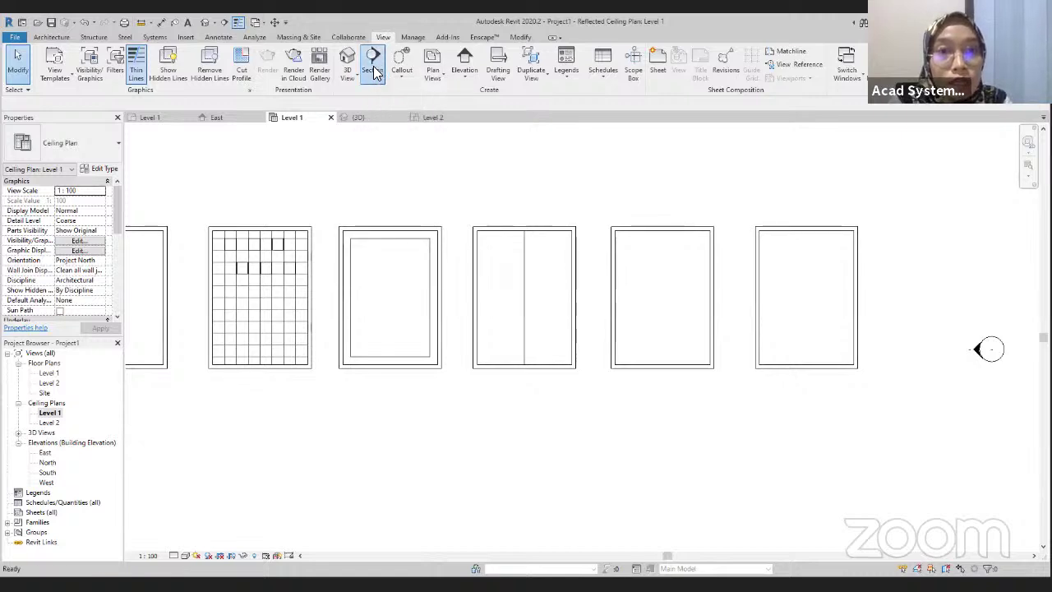
left_click(448, 321)
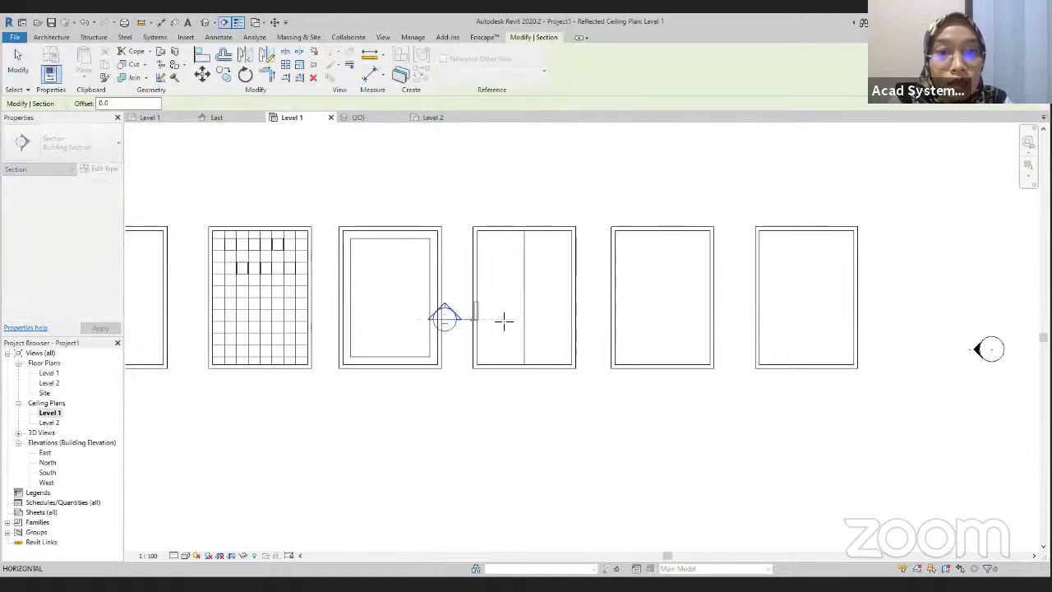
left_click(592, 322)
key("Escape")
key("Escape")
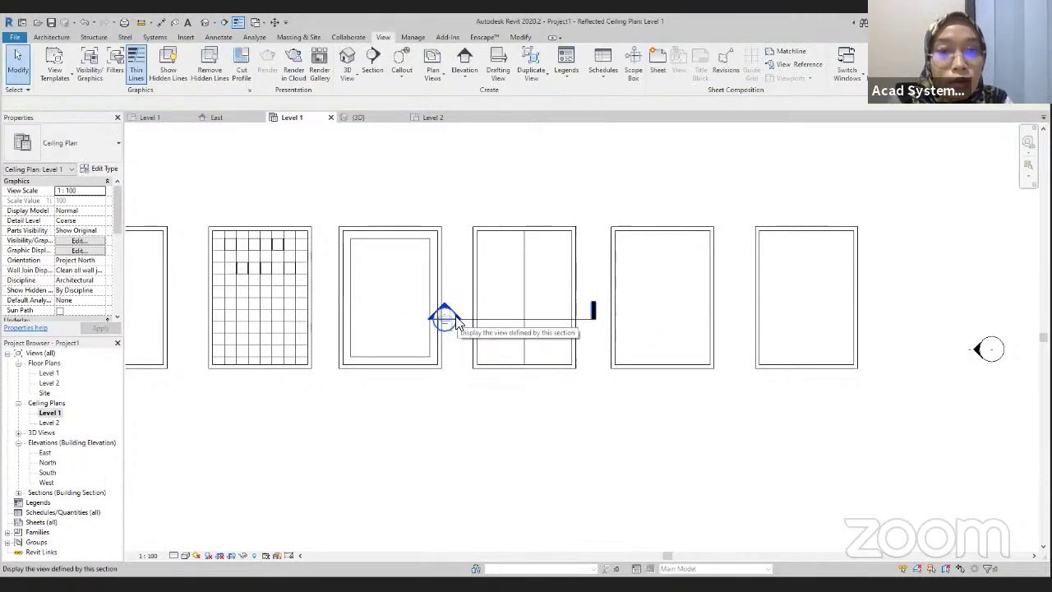
right_click(457, 321)
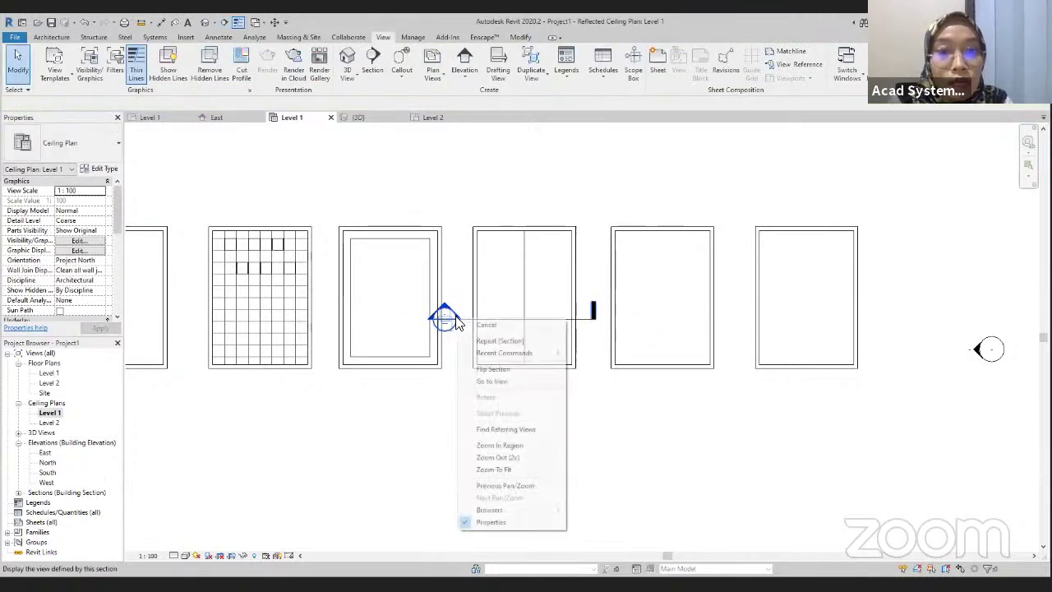
left_click(504, 382)
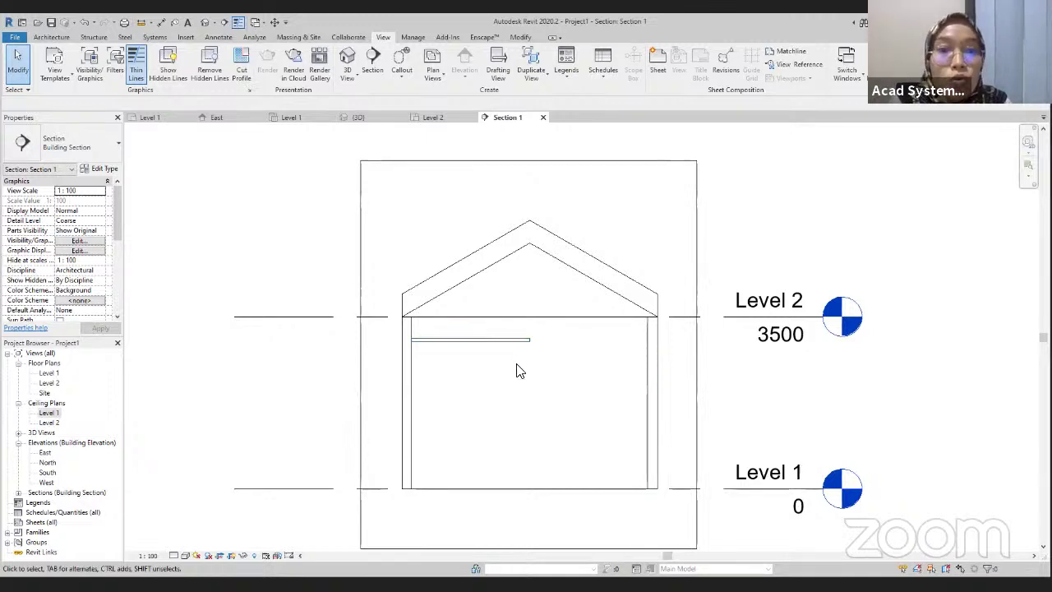
- Measure the vertical distance from the underside of the roof's ridge down to the Level 2 line
scroll(413, 351, "up", 3)
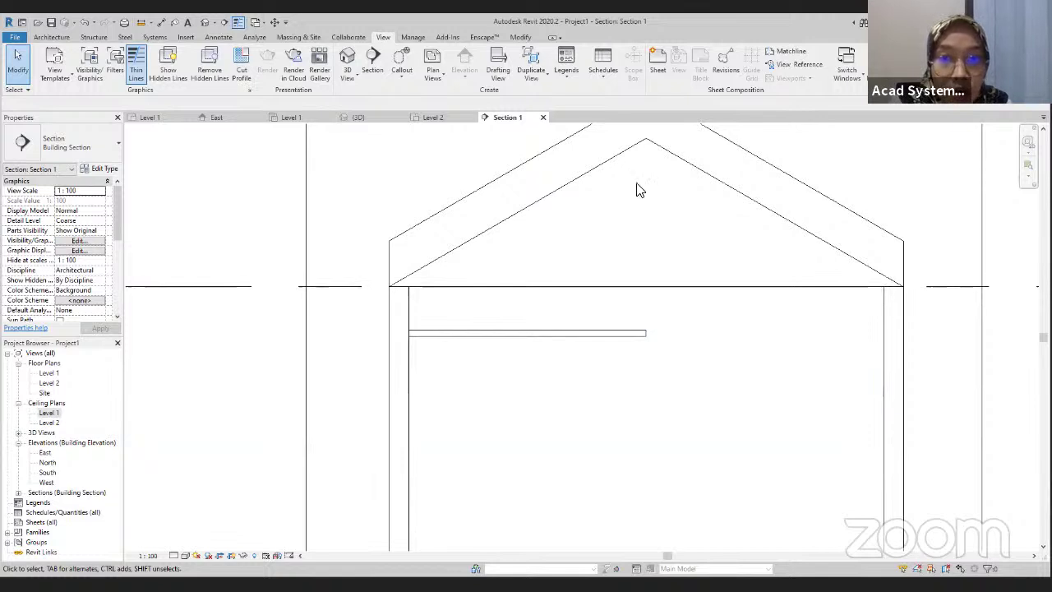
scroll(444, 329, "down", 3)
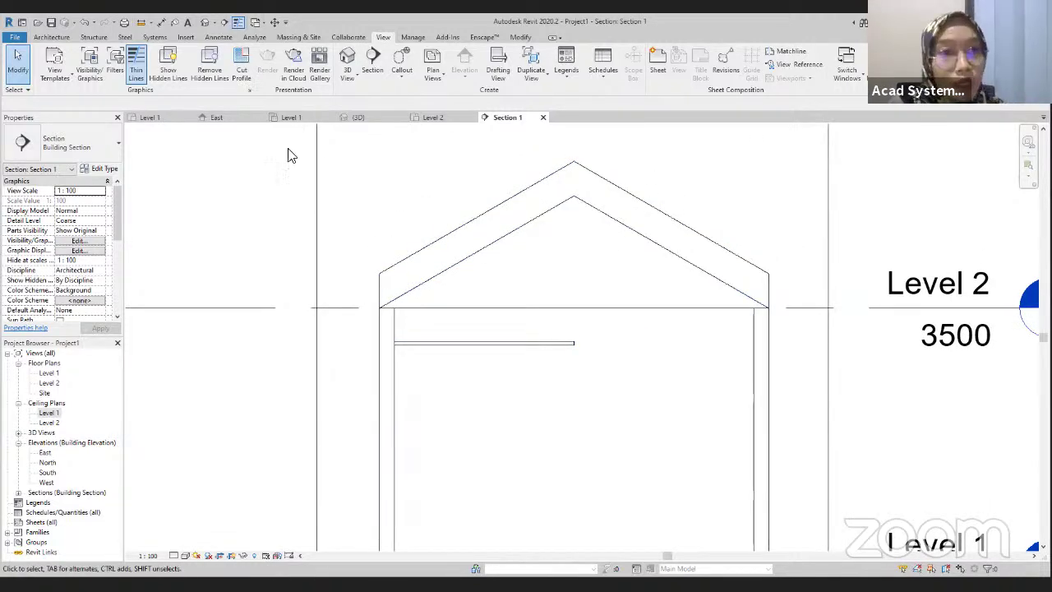
left_click(142, 24)
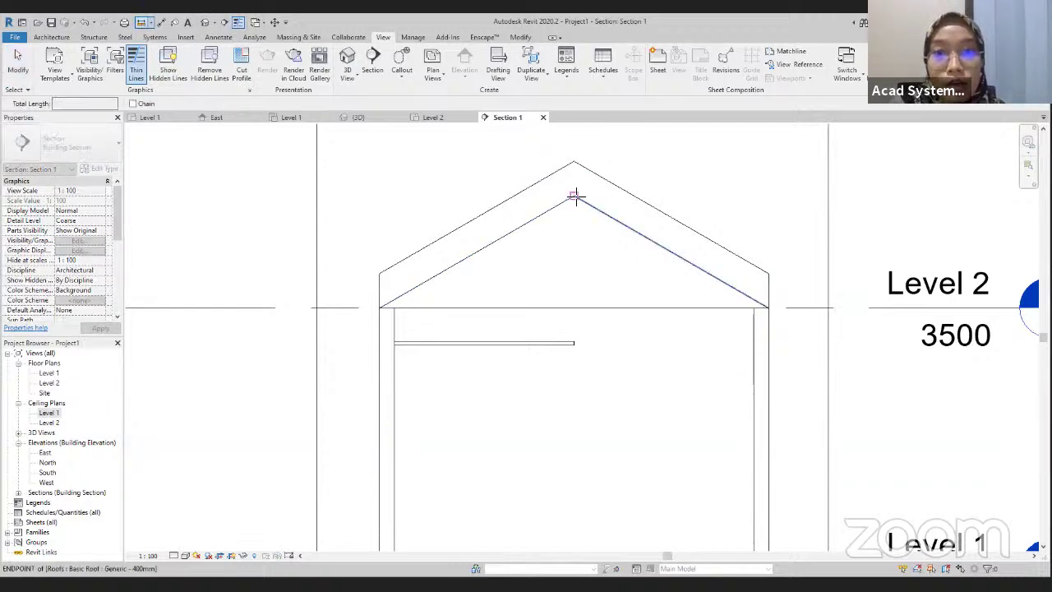
left_click(574, 195)
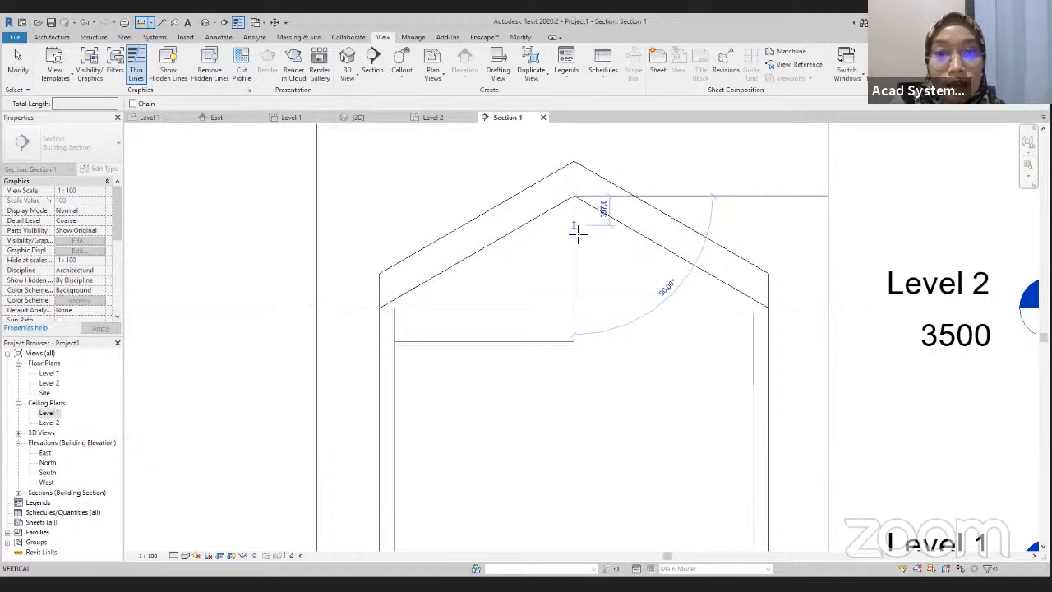
left_click(575, 306)
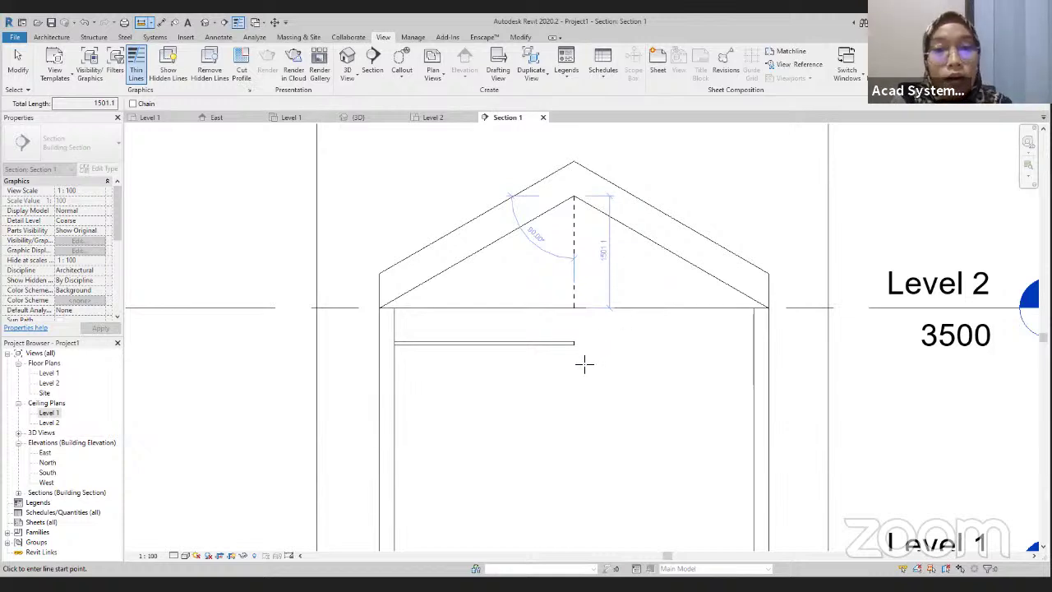
scroll(584, 364, "down", 1)
key("Escape")
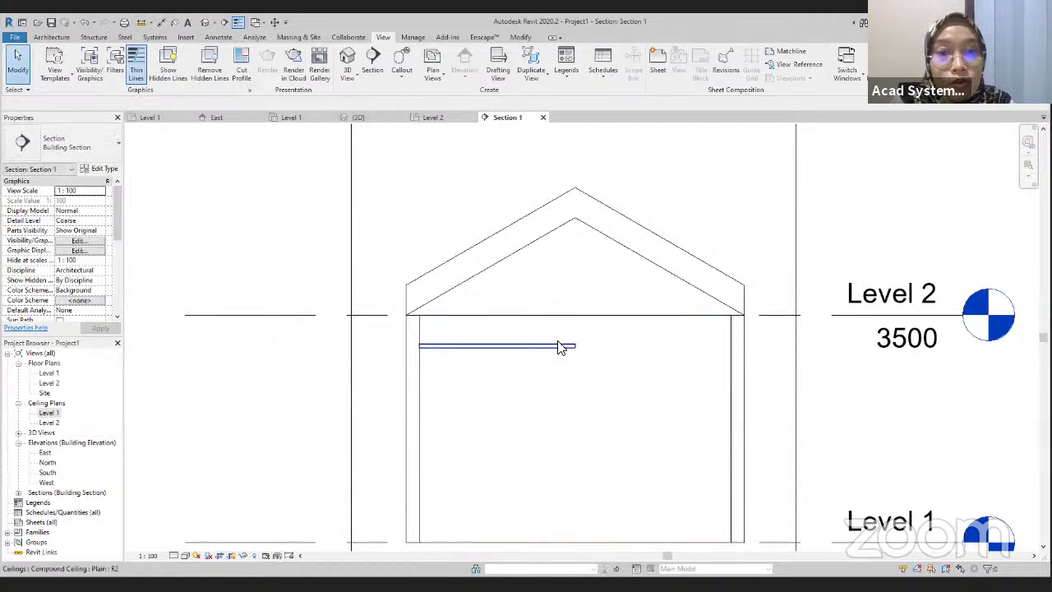
- In the Level 1 ceiling plan, set the half ceiling's slope arrow height offset at head to 1501.1, finish the sketch and reopen the section view
left_click(303, 118)
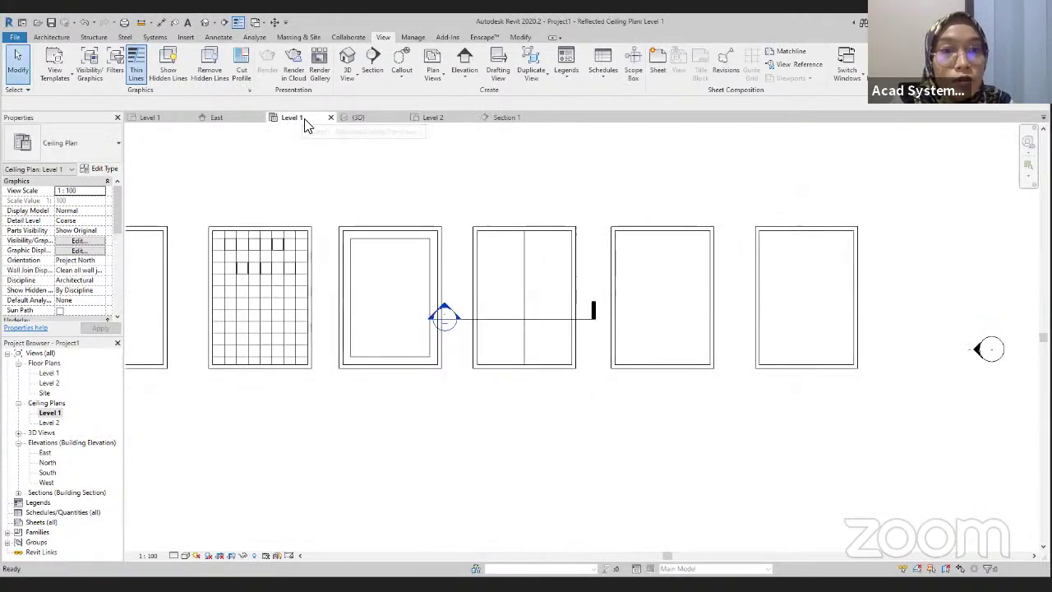
left_click(527, 284)
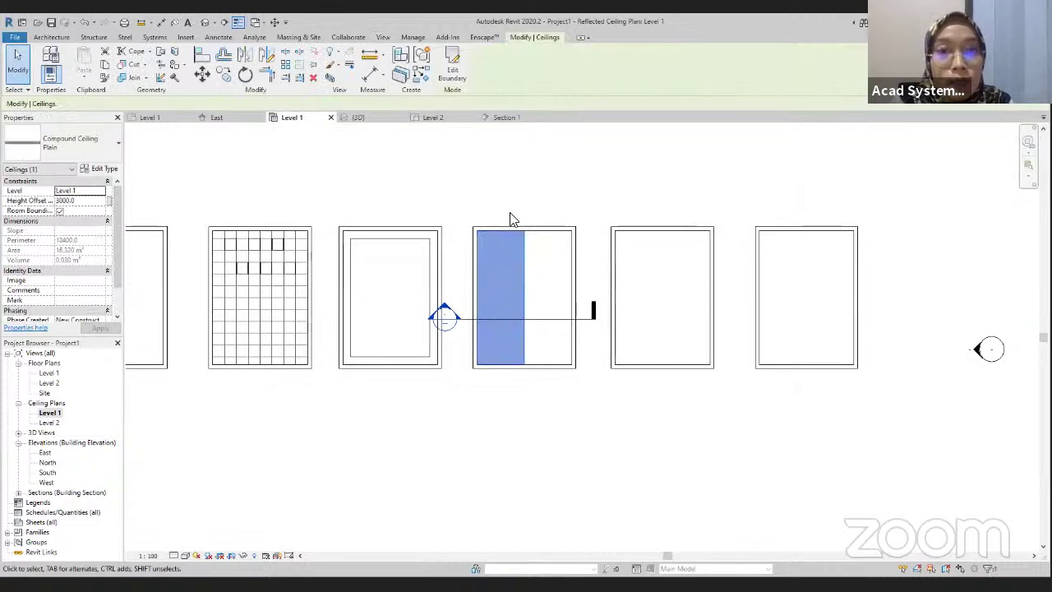
left_click(457, 71)
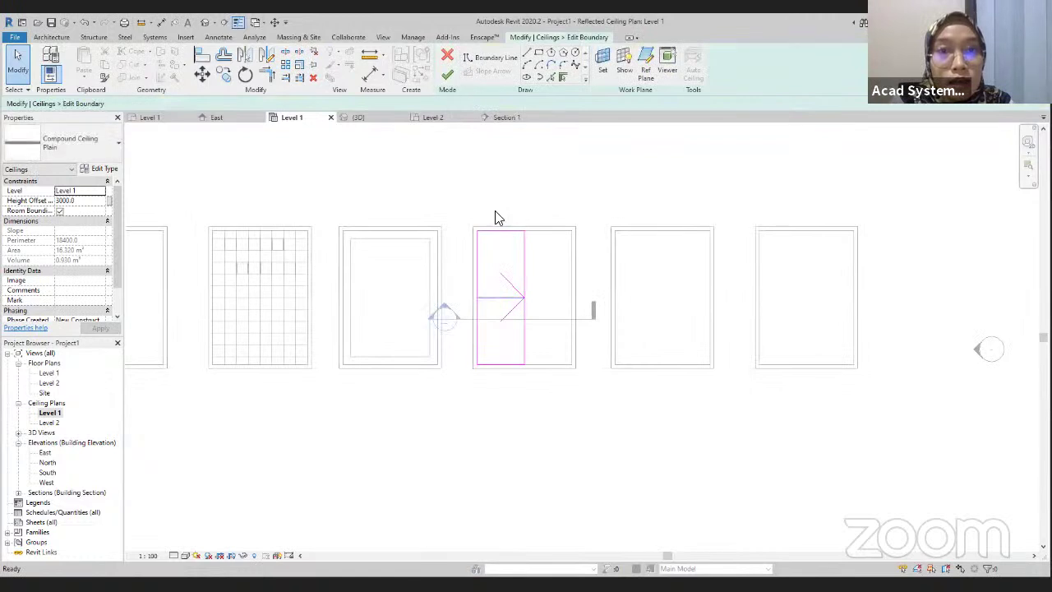
left_click(521, 304)
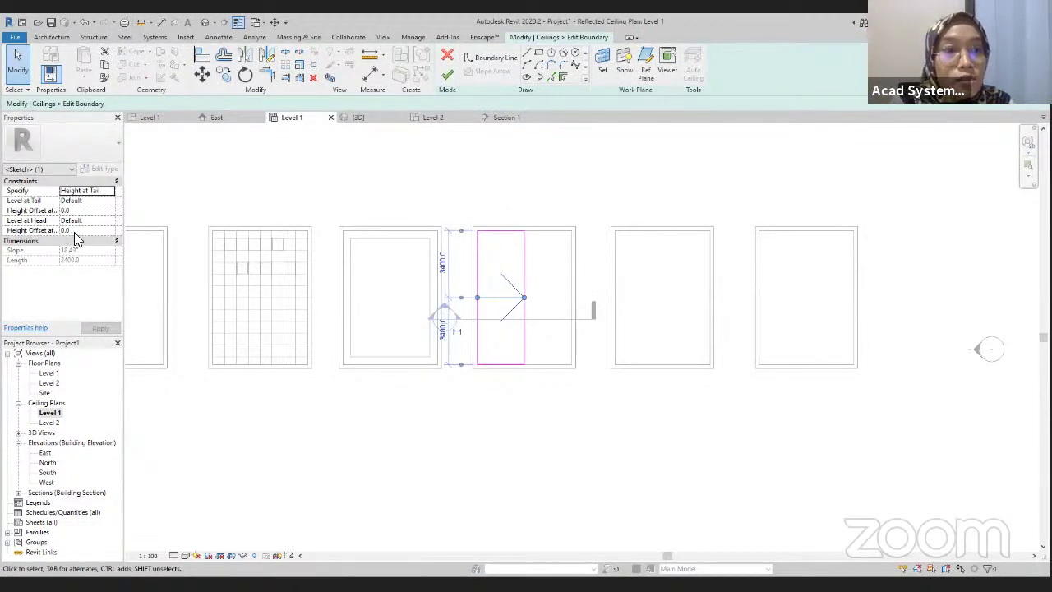
left_click(77, 231)
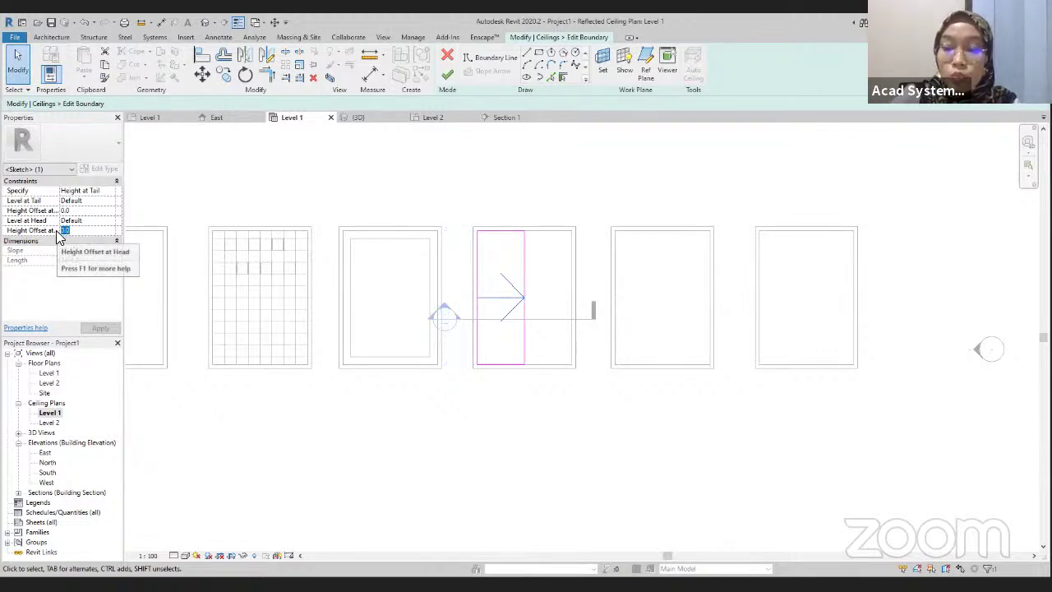
type("15")
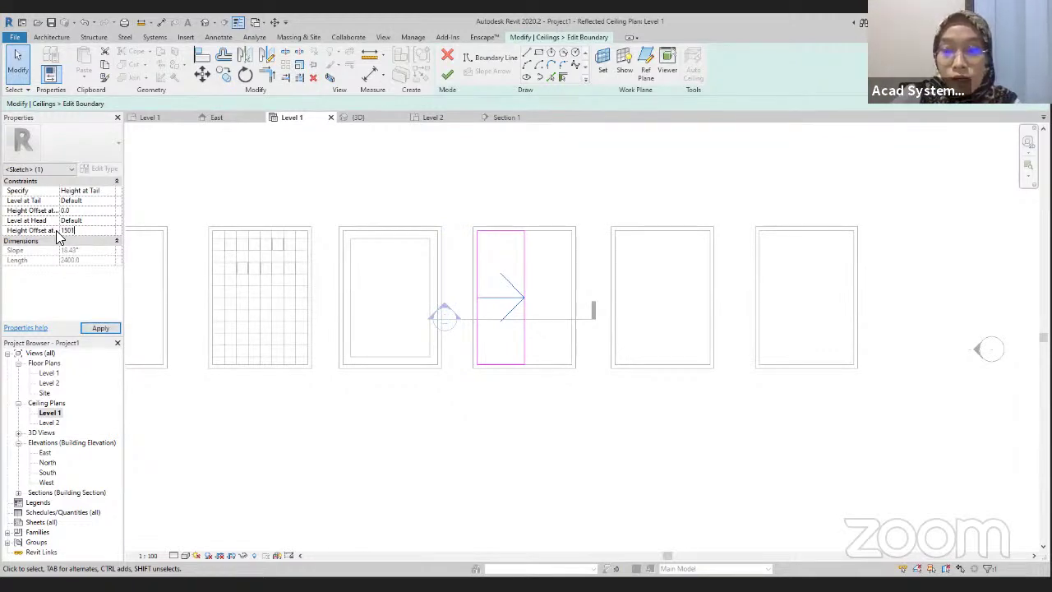
type("01.1")
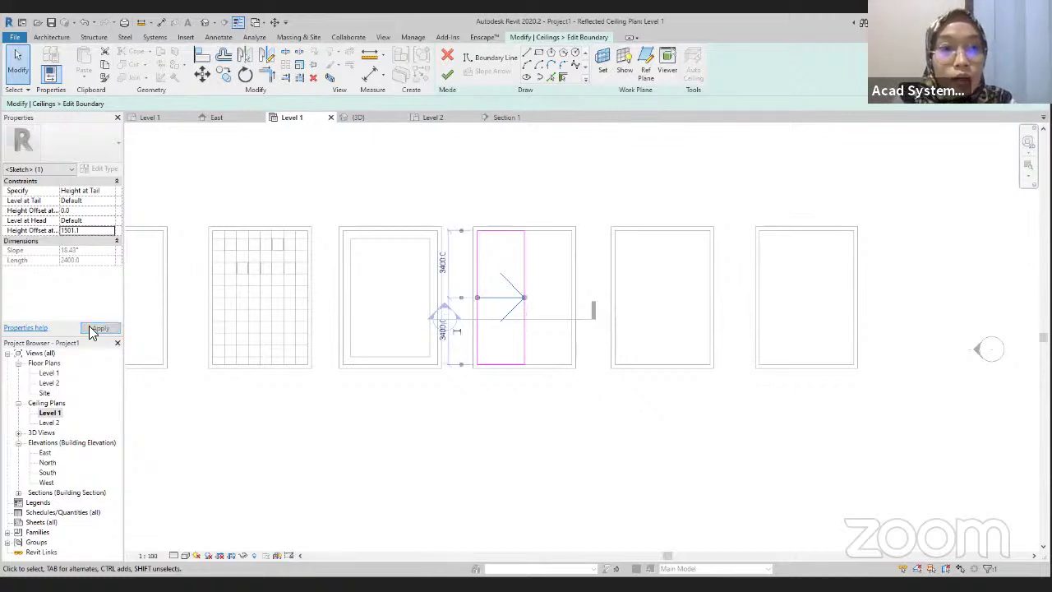
left_click(101, 328)
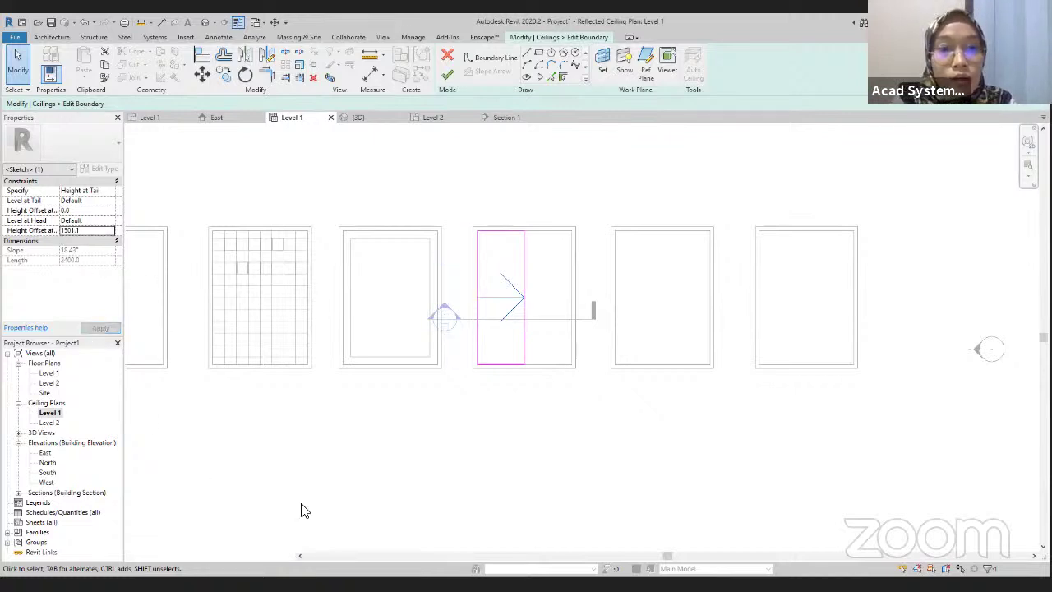
left_click(447, 77)
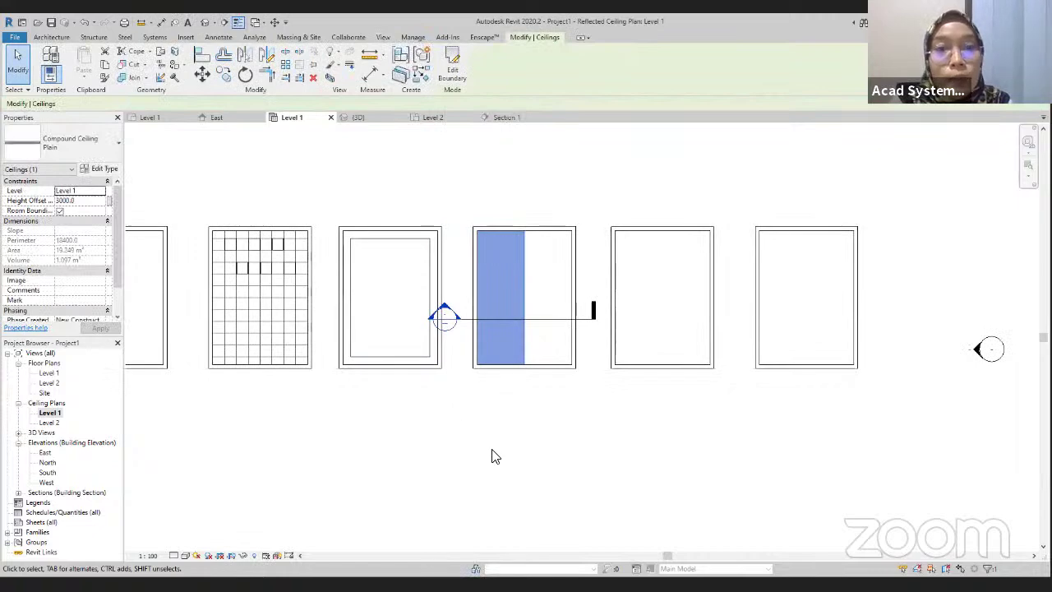
double_click(457, 323)
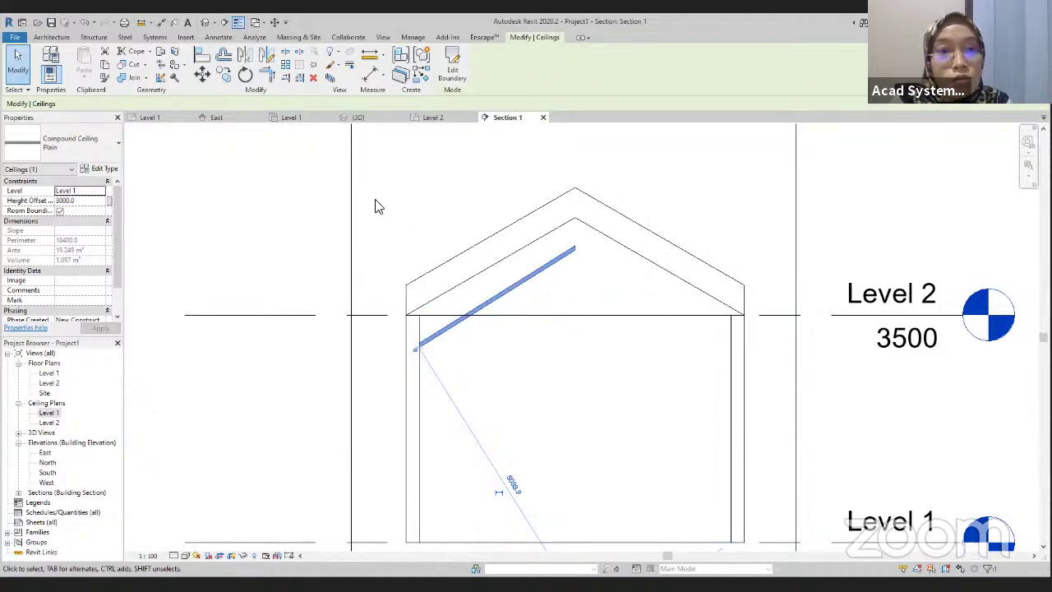
- In the Level 1 ceiling plan, mirror the fourth room's sloped half ceiling about its ridge edge and check both halves in Section 1
left_click(290, 120)
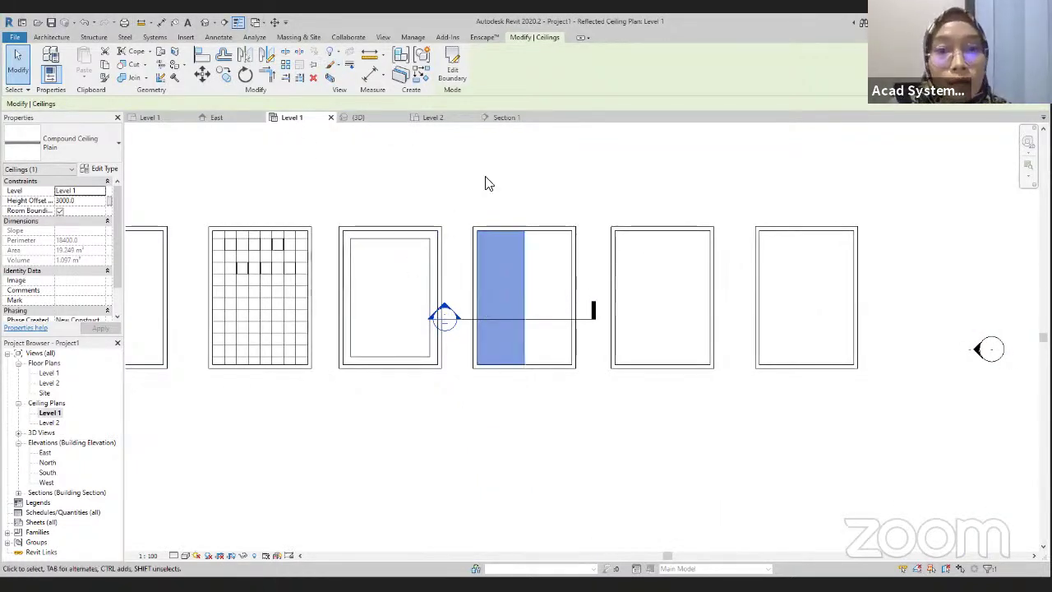
key("Escape")
left_click(526, 280)
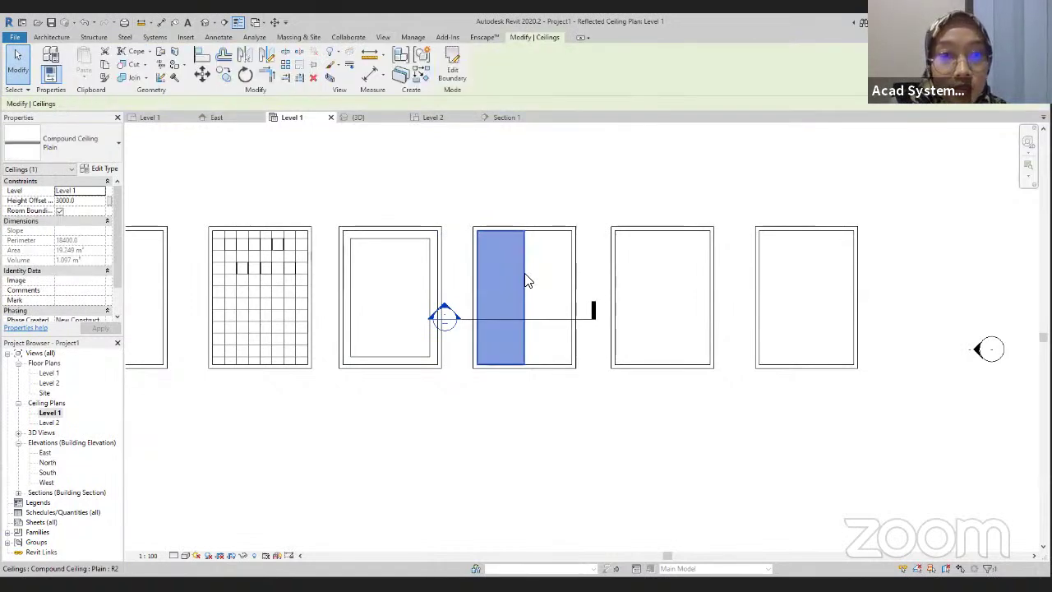
left_click(247, 54)
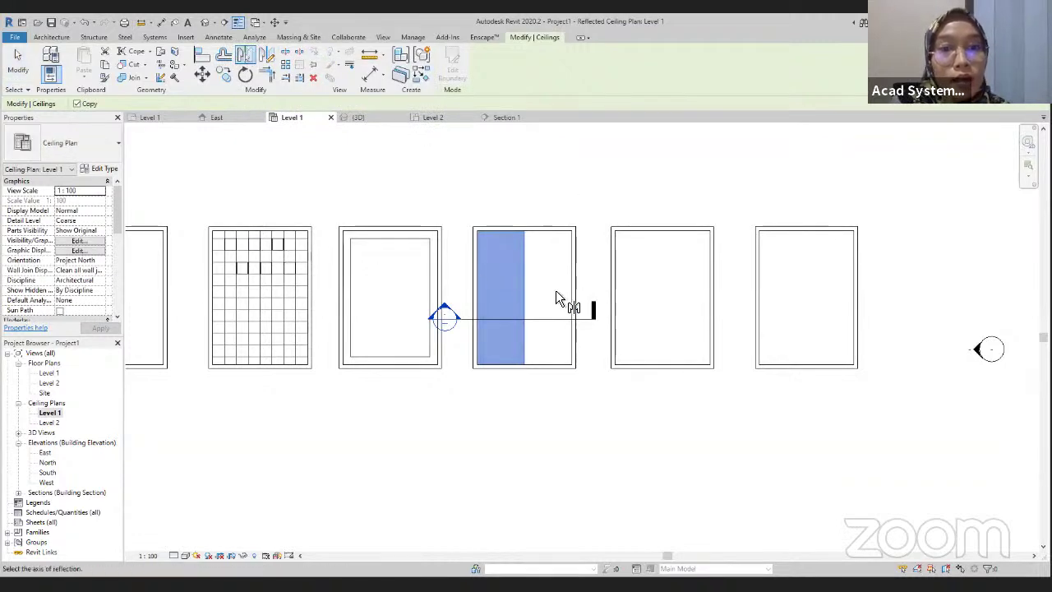
left_click(525, 281)
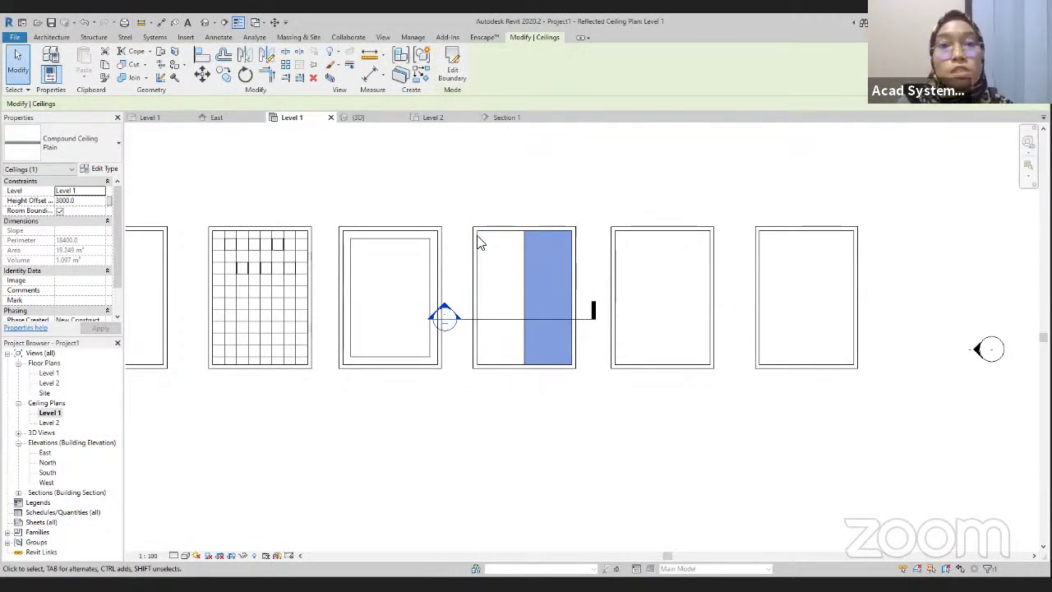
left_click(502, 119)
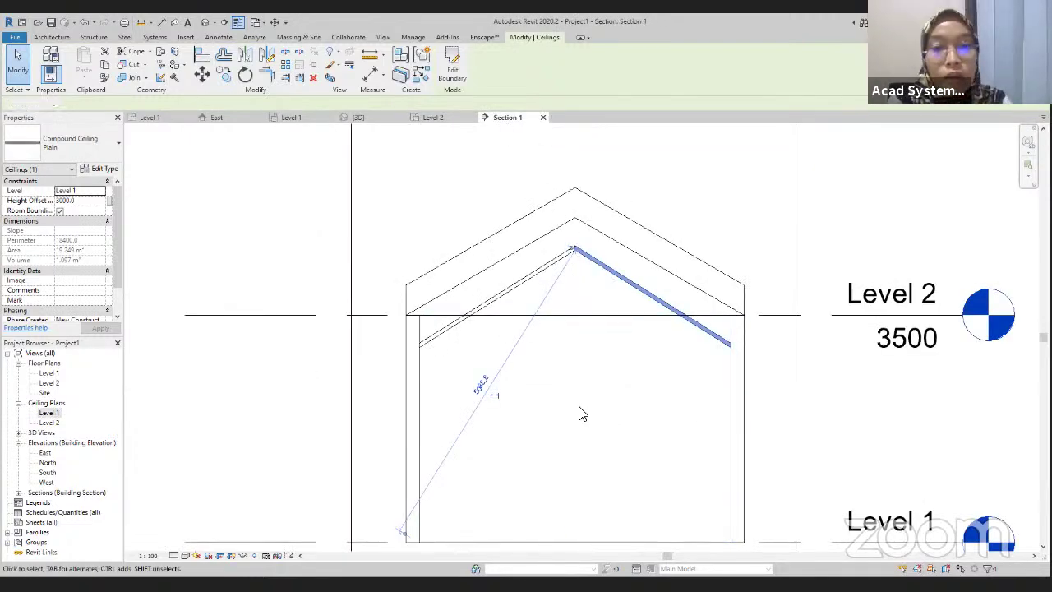
key("Escape")
scroll(580, 413, "down", 1)
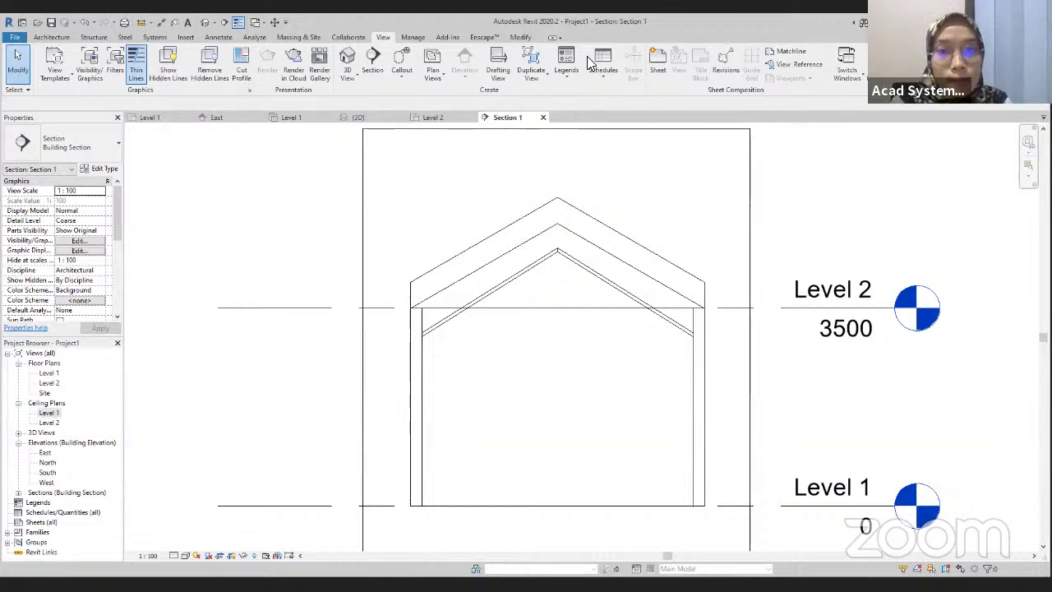
- Switch to PowerPoint to consult the Types of Ceilings slide, and return to the Level 1 ceiling plan in Revit
key("alt+Tab")
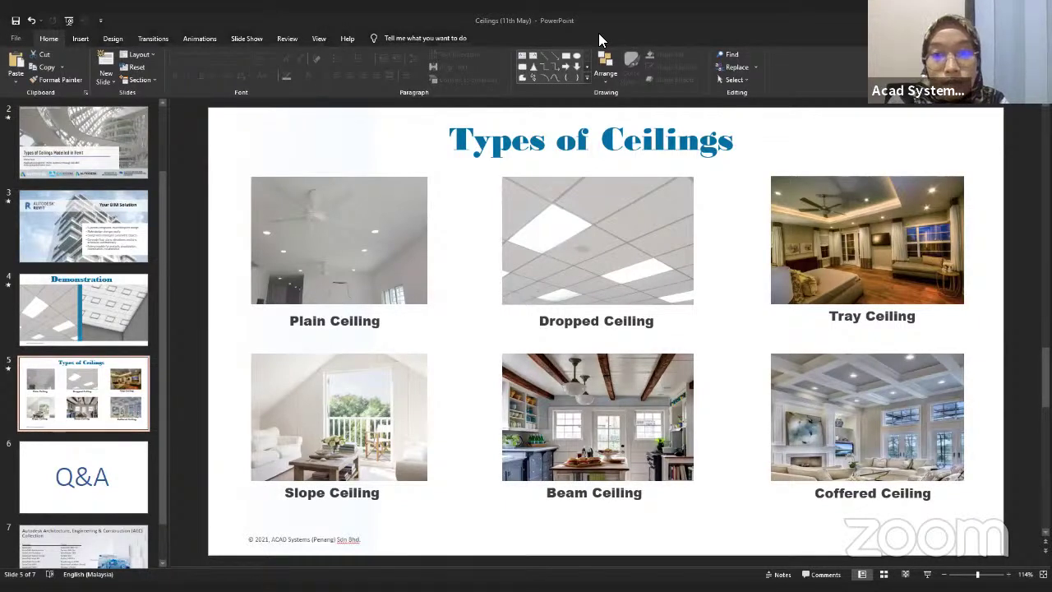
key("alt+Tab")
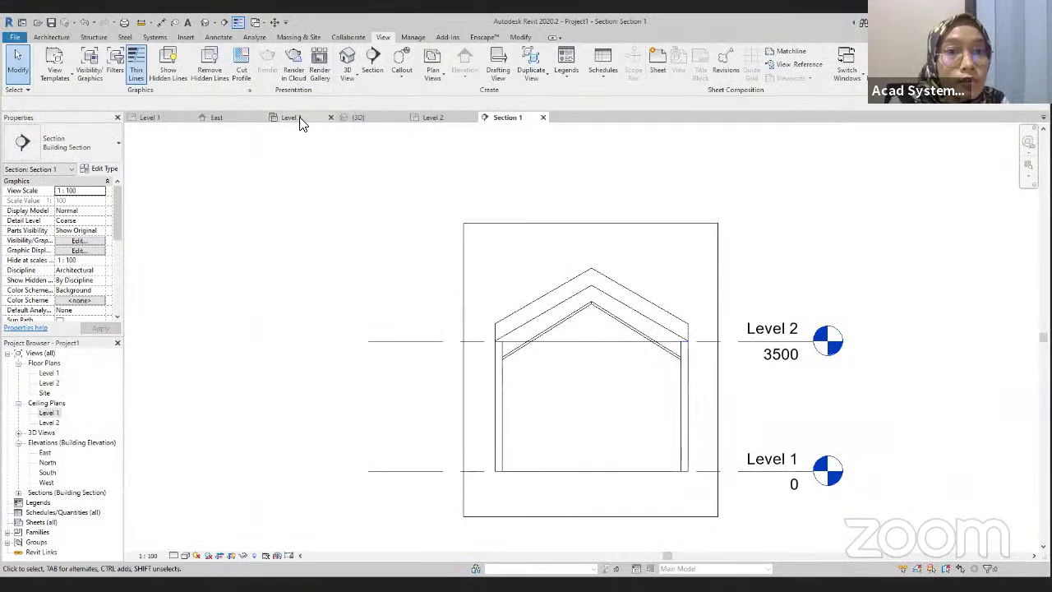
left_click(284, 118)
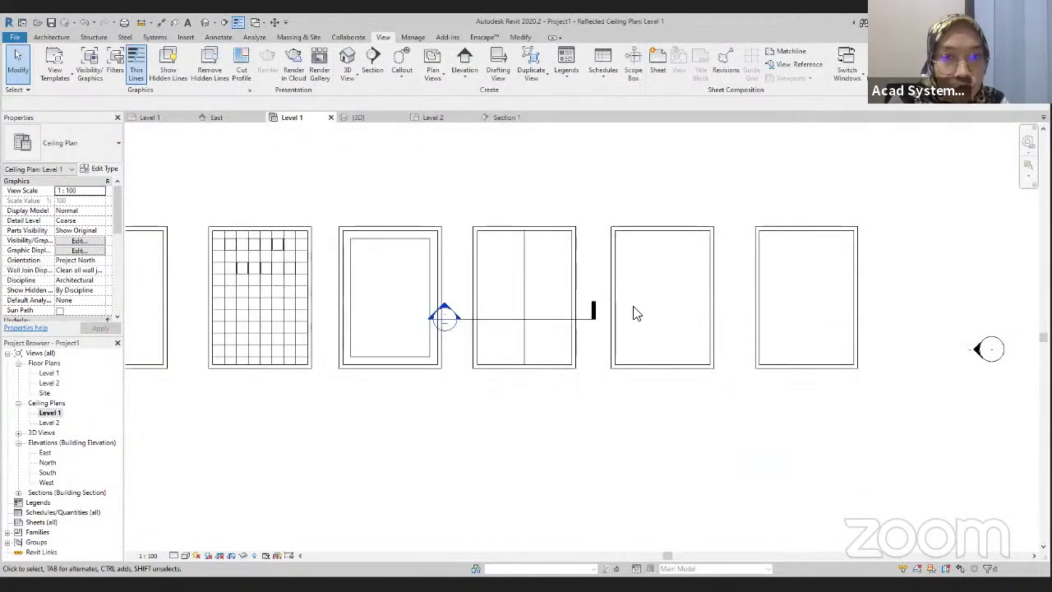
scroll(657, 329, "up", 2)
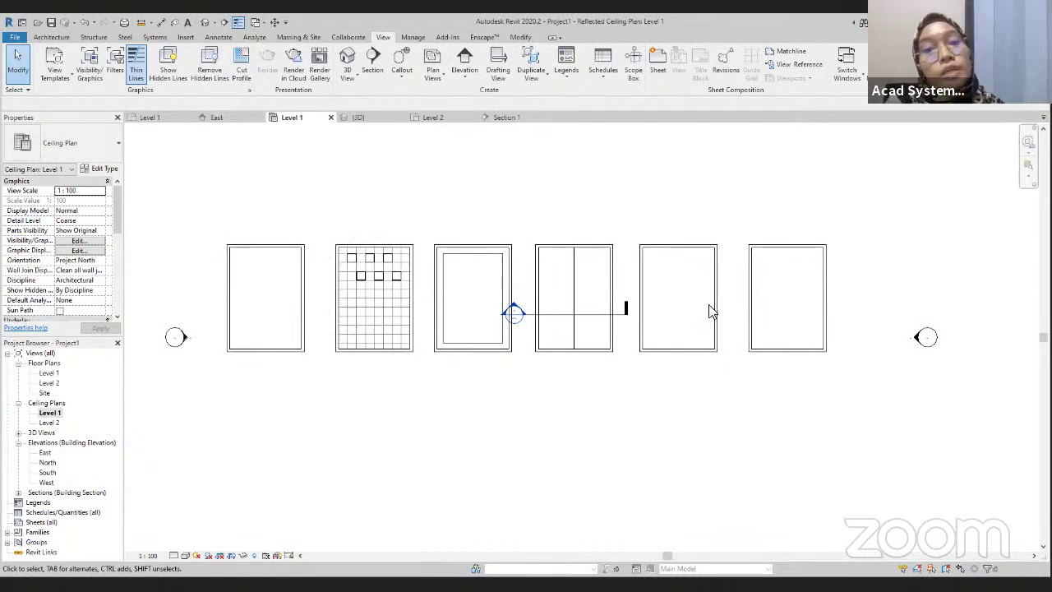
- Place an automatic Compound Ceiling: Plain in the fifth room at a height offset of 3000 from Level 1
left_click(45, 38)
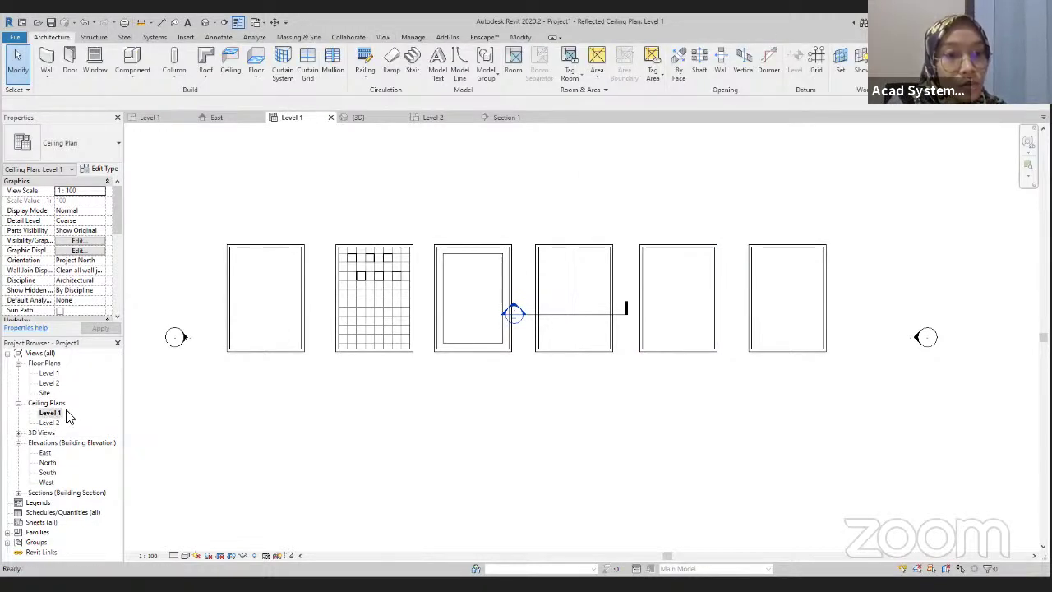
middle_click_drag(697, 320, 660, 319)
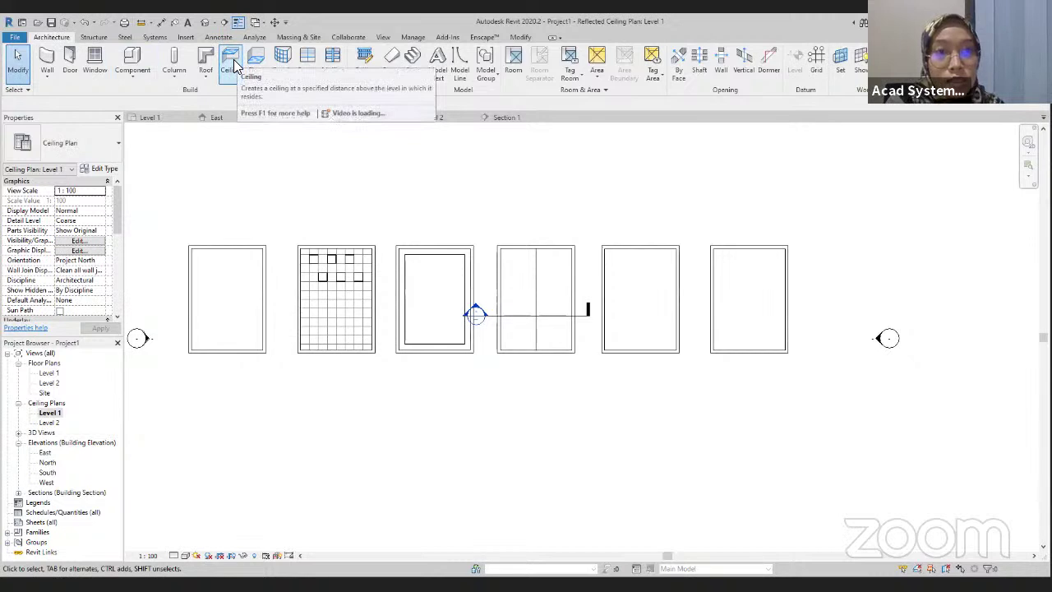
left_click(232, 65)
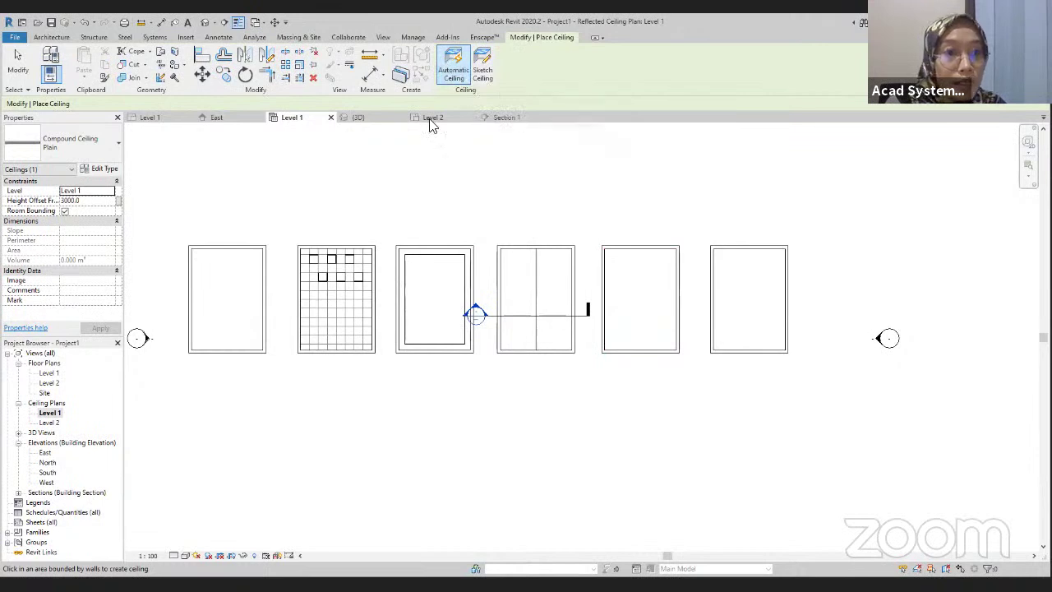
left_click(90, 201)
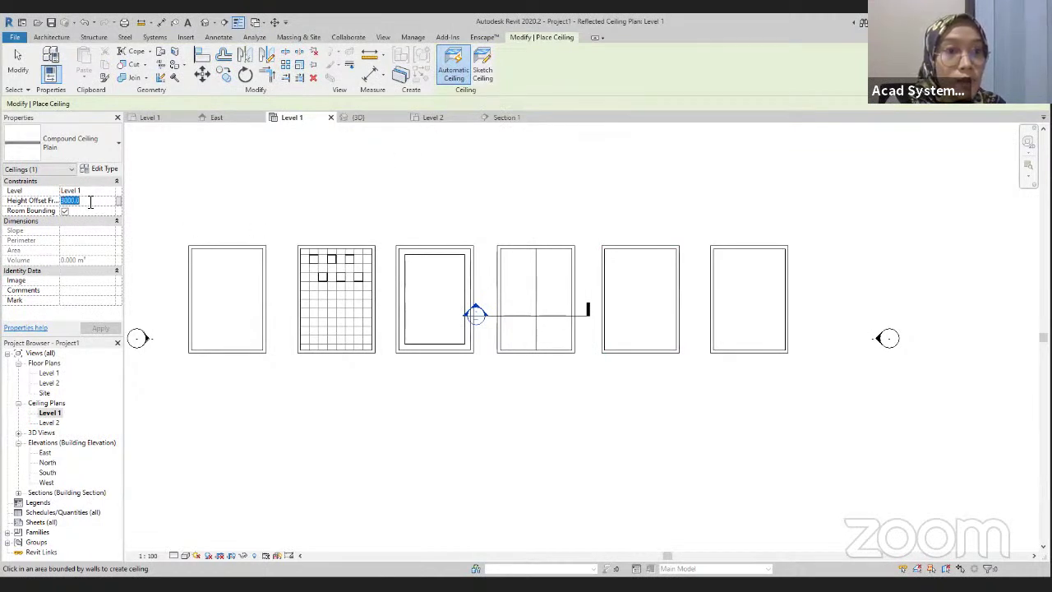
left_click(91, 202)
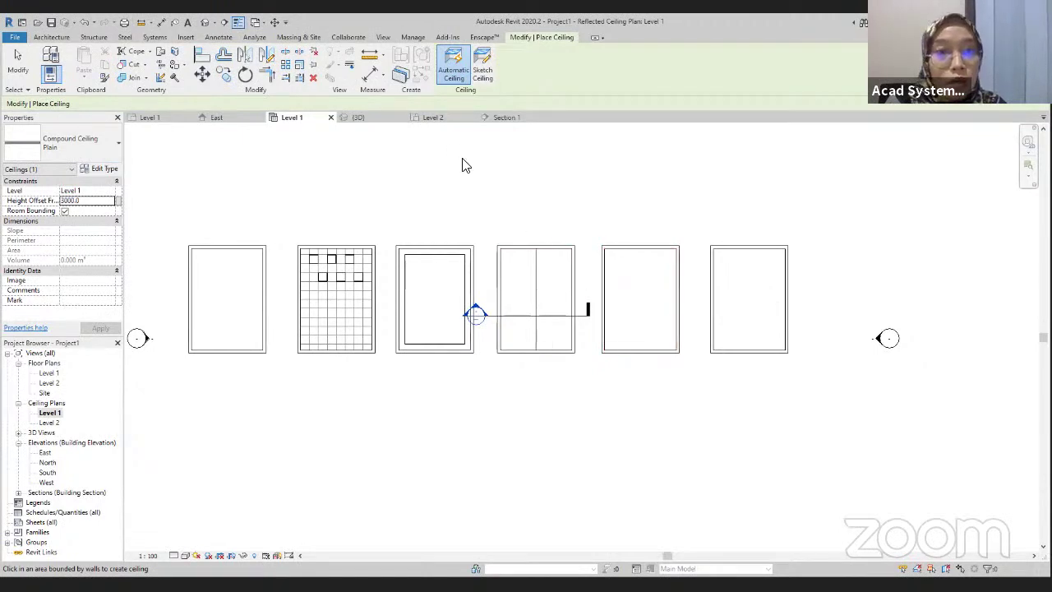
- Leave ceiling placement and examine the rooms' ceilings from below and above in the 3D view
left_click(368, 117)
middle_click_drag(674, 347, 759, 297, "shift")
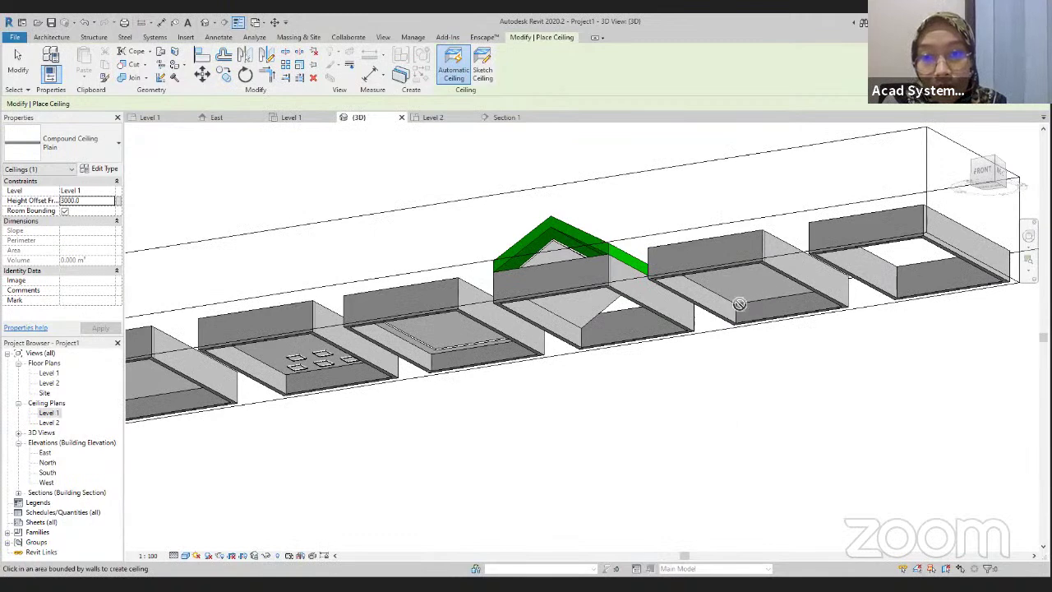
key("Escape")
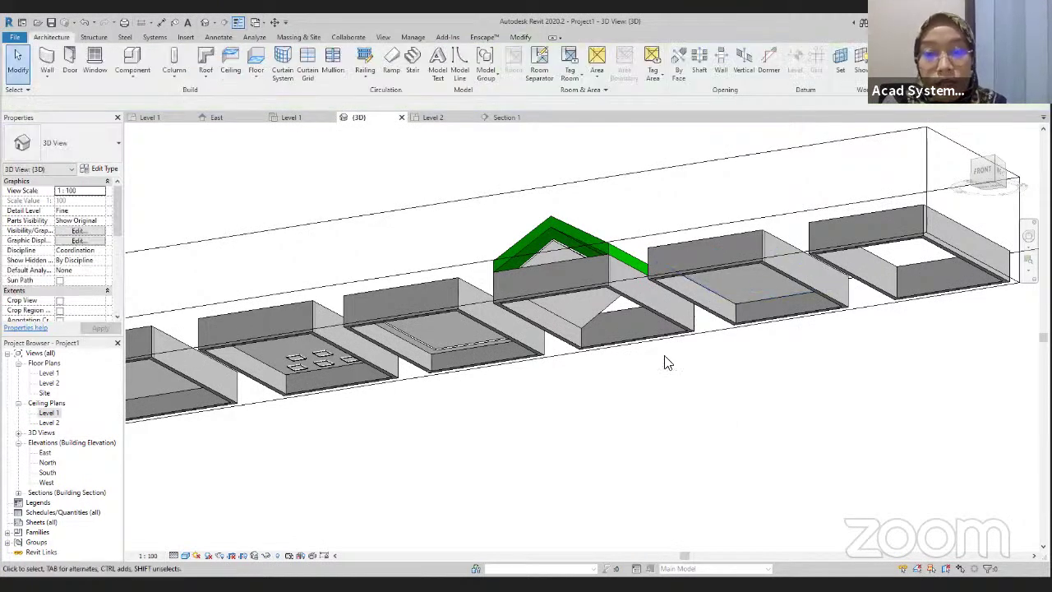
middle_click_drag(668, 363, 732, 285, "shift")
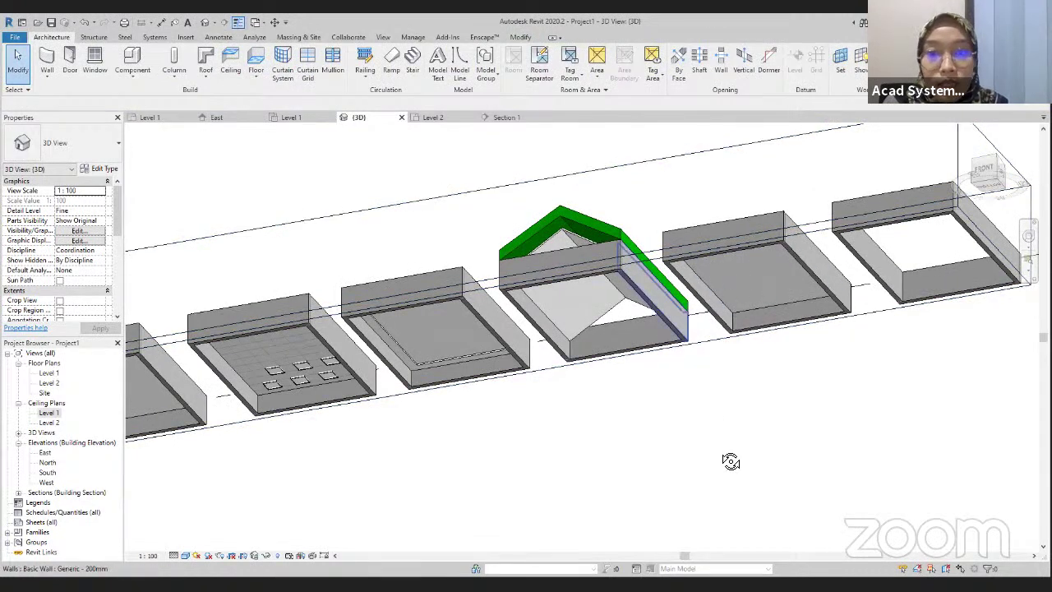
middle_click_drag(731, 461, 718, 468, "shift")
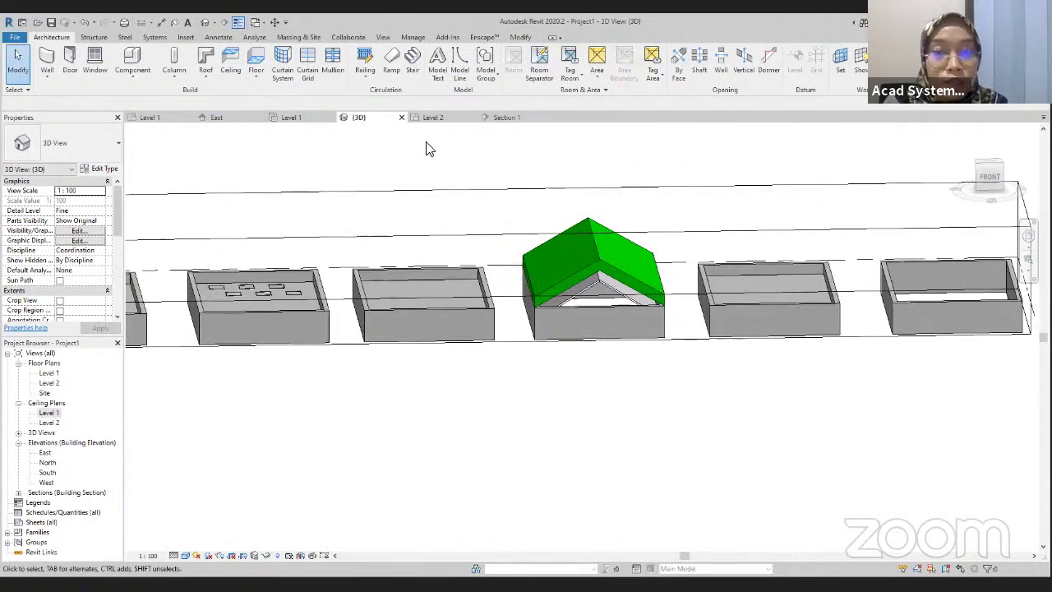
- Start a roof by footprint in the Level 2 floor plan using the Sloped Glazing type
left_click(291, 116)
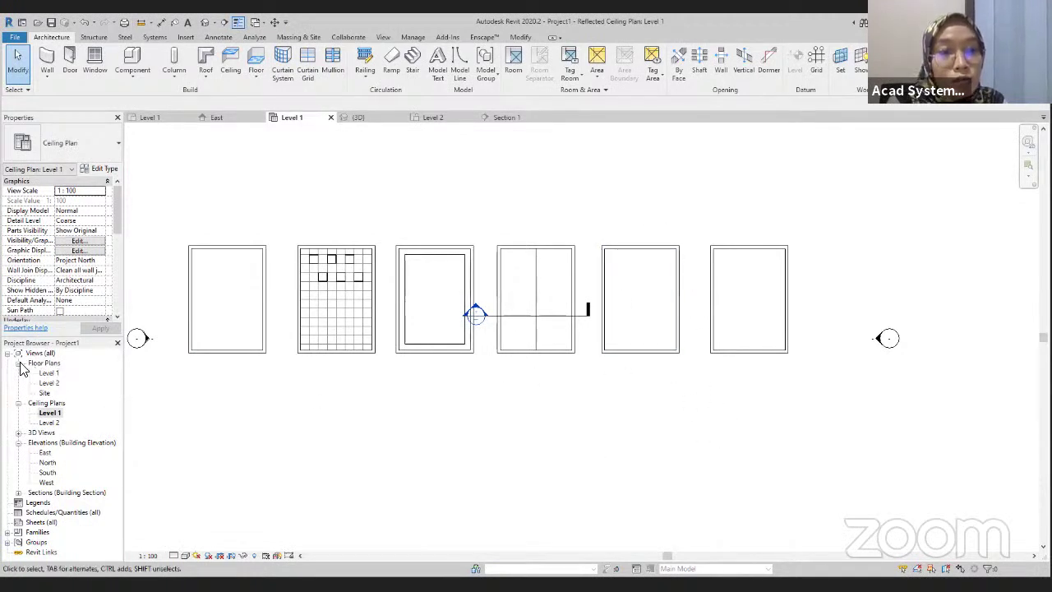
double_click(49, 383)
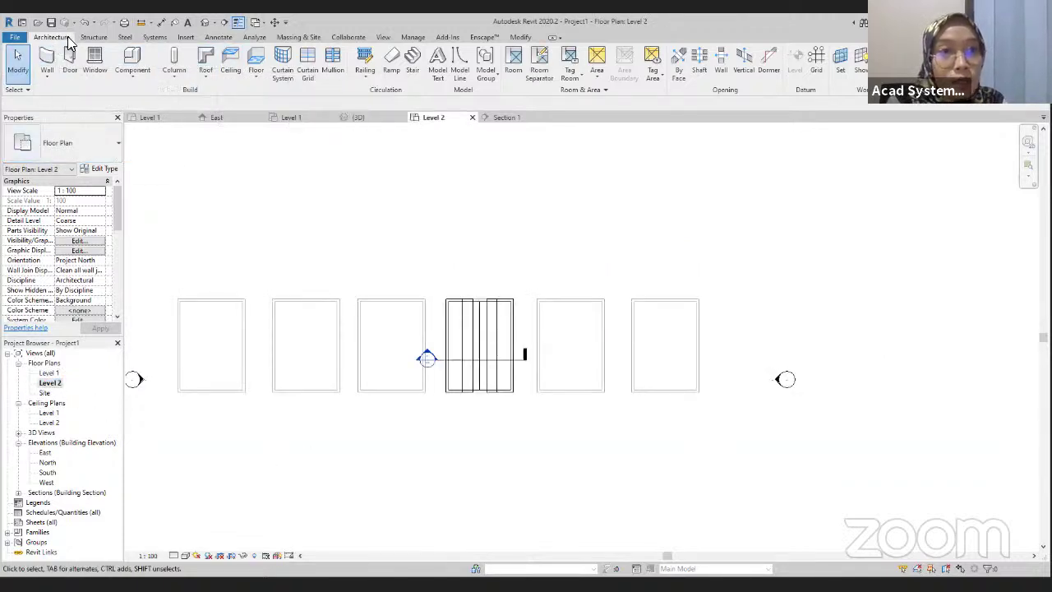
left_click(207, 74)
left_click(207, 100)
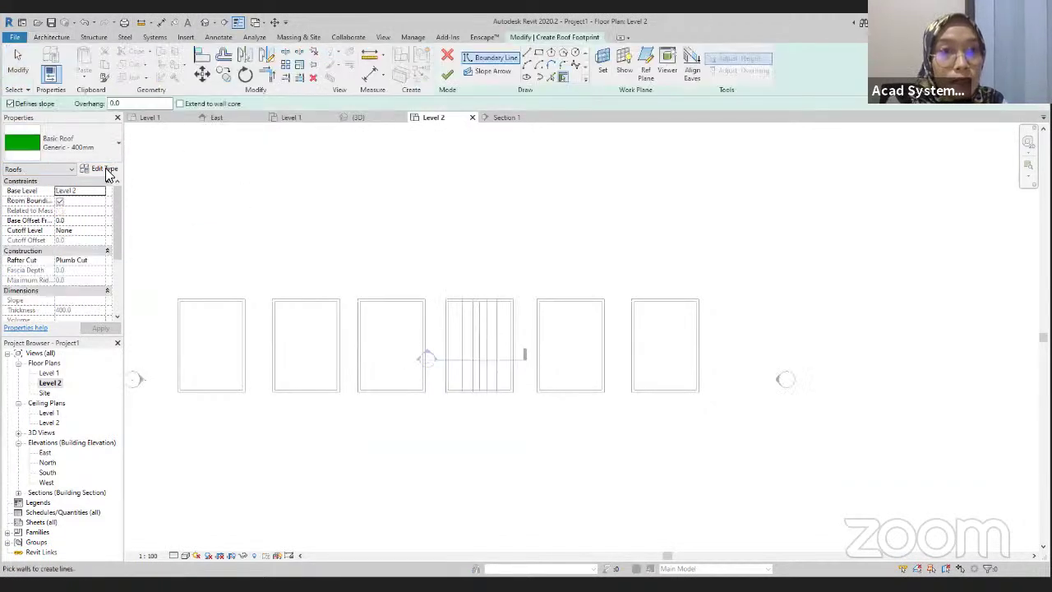
left_click(86, 148)
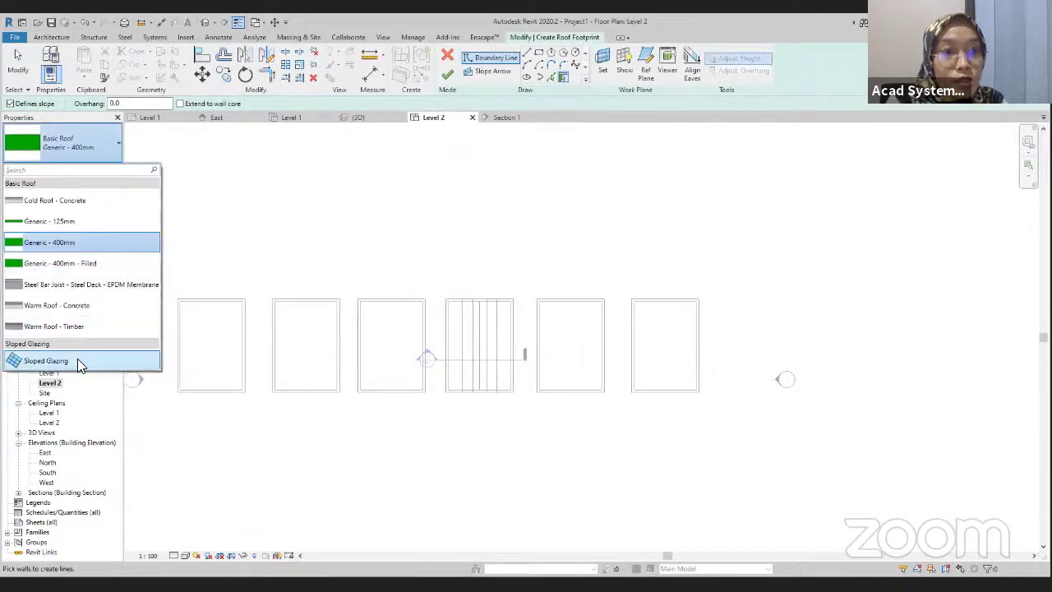
left_click(78, 361)
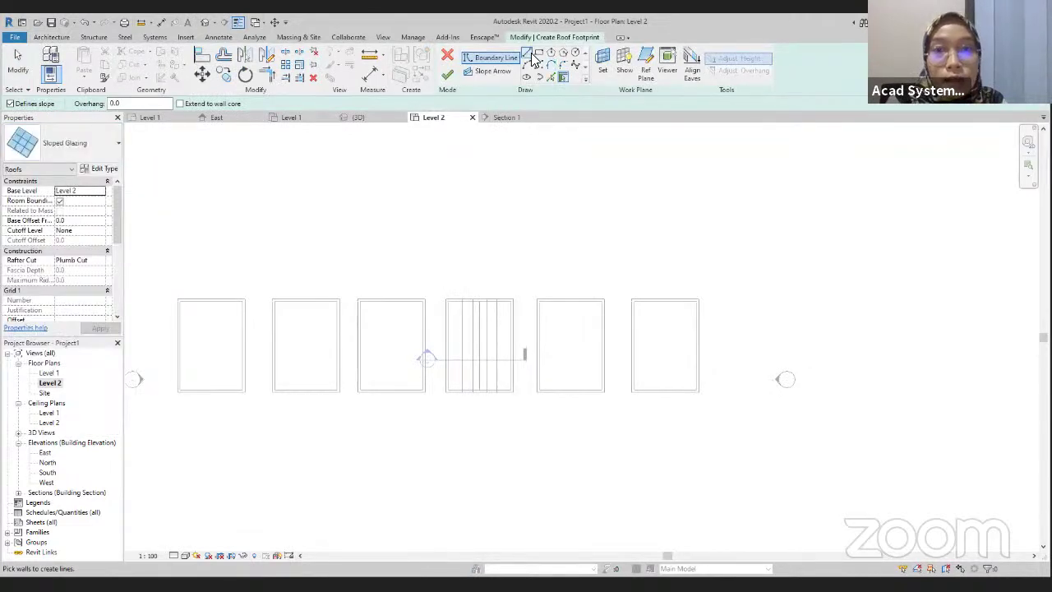
- Sketch a rectangular roof boundary along the fifth room's inner wall faces, turn off Defines Slope for all four lines, and finish the roof
left_click(540, 56)
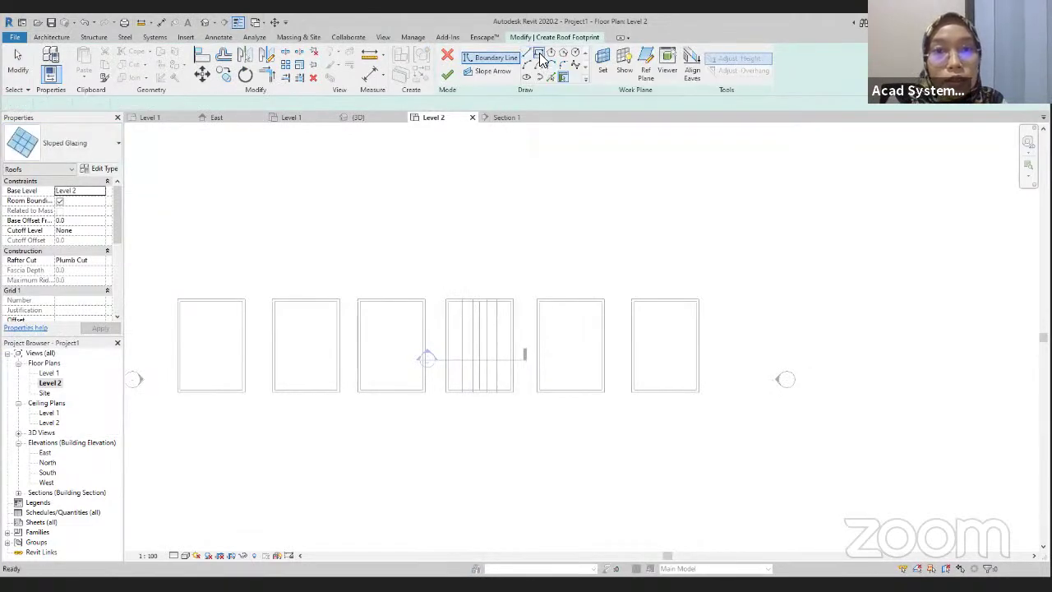
scroll(545, 303, "up", 2)
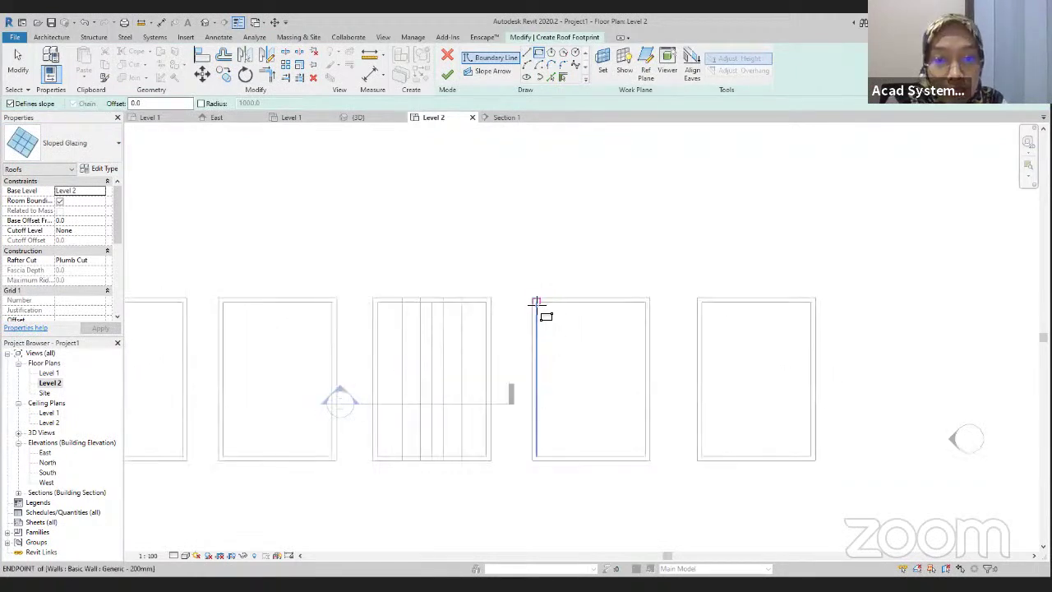
left_click(536, 302)
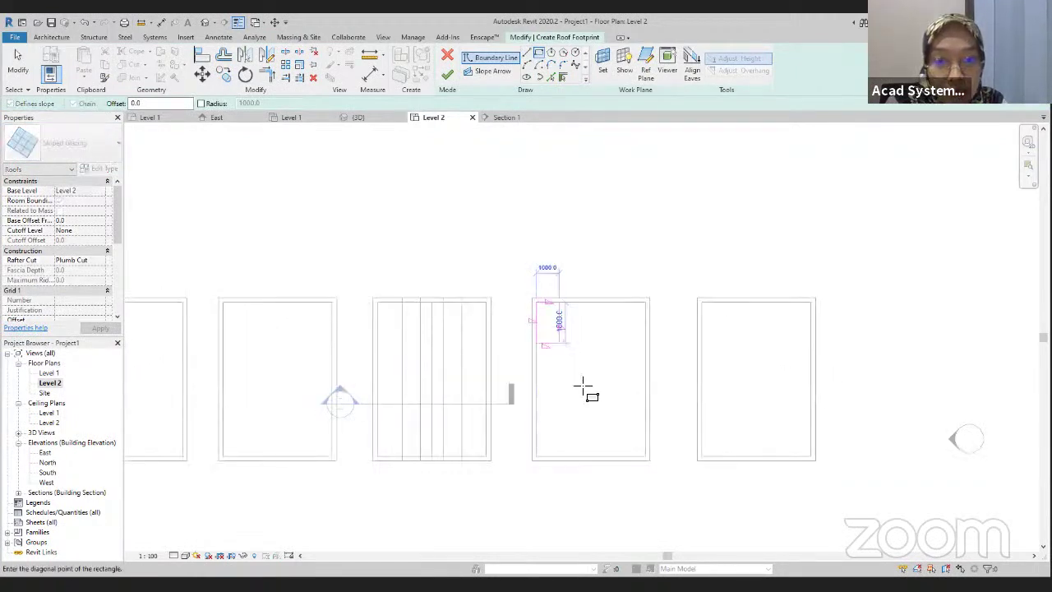
left_click(646, 457)
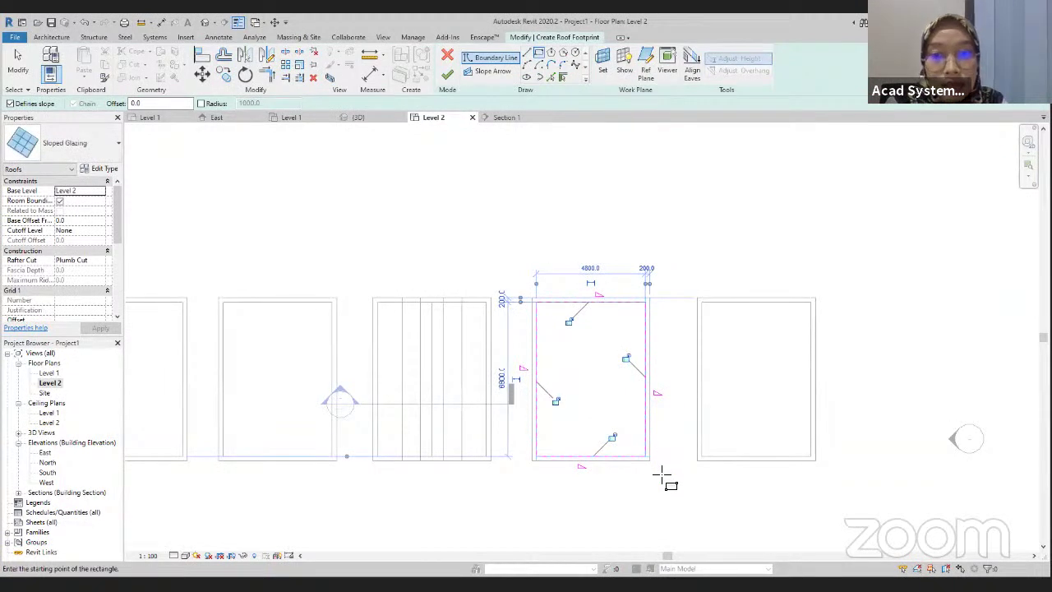
key("Escape")
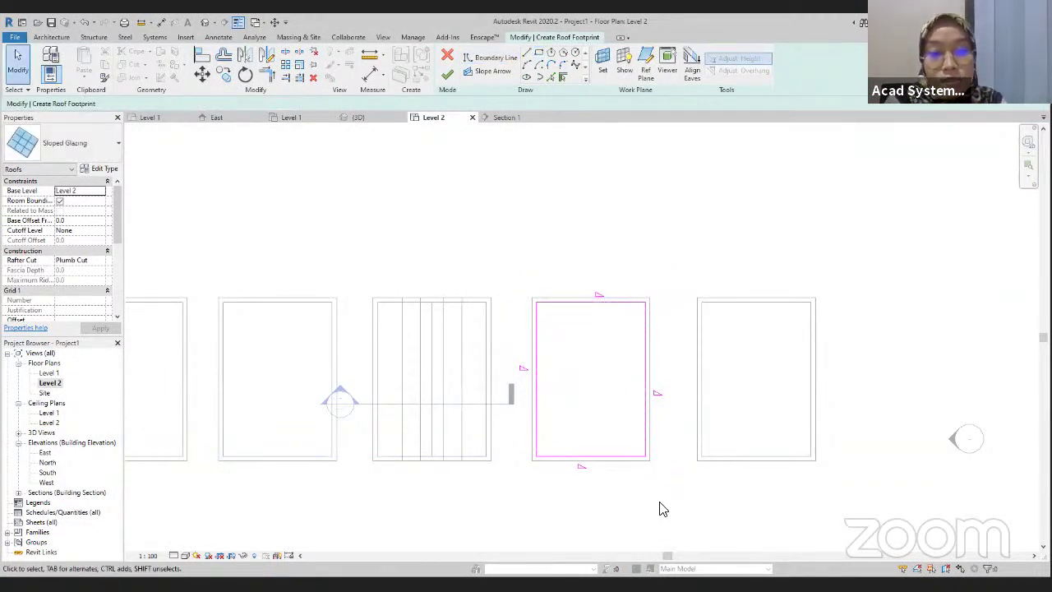
mouse_move(682, 470)
left_mouse_down()
mouse_move(526, 376)
mouse_move(518, 238)
left_mouse_up()
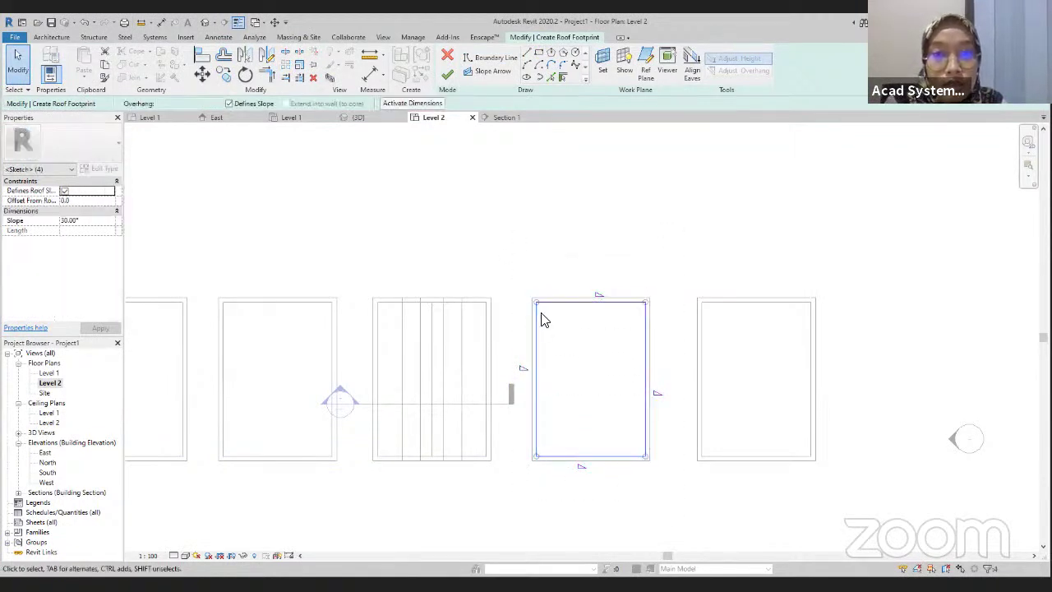
left_click(229, 105)
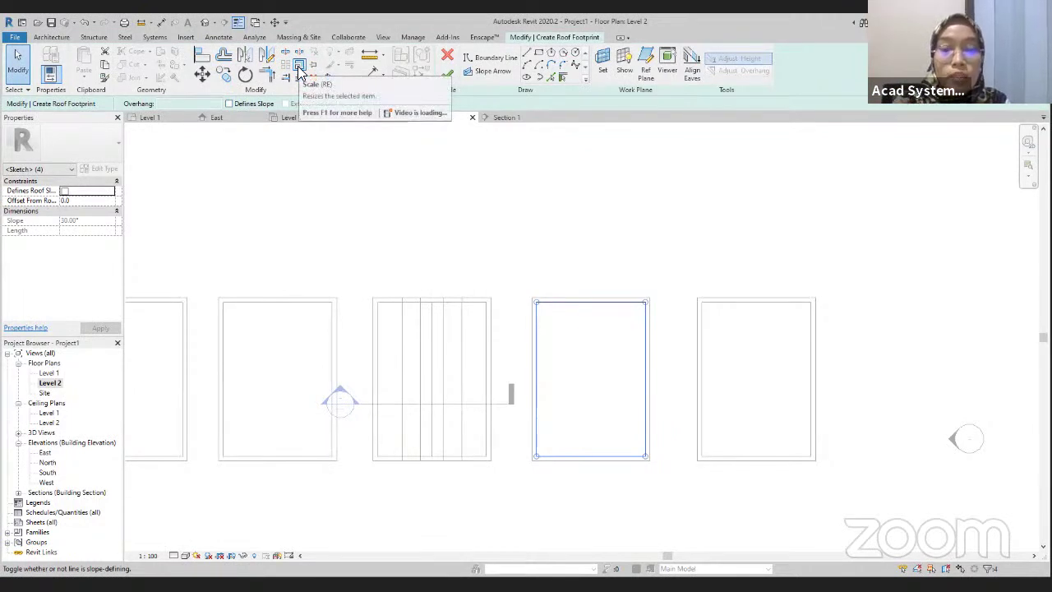
left_click(449, 79)
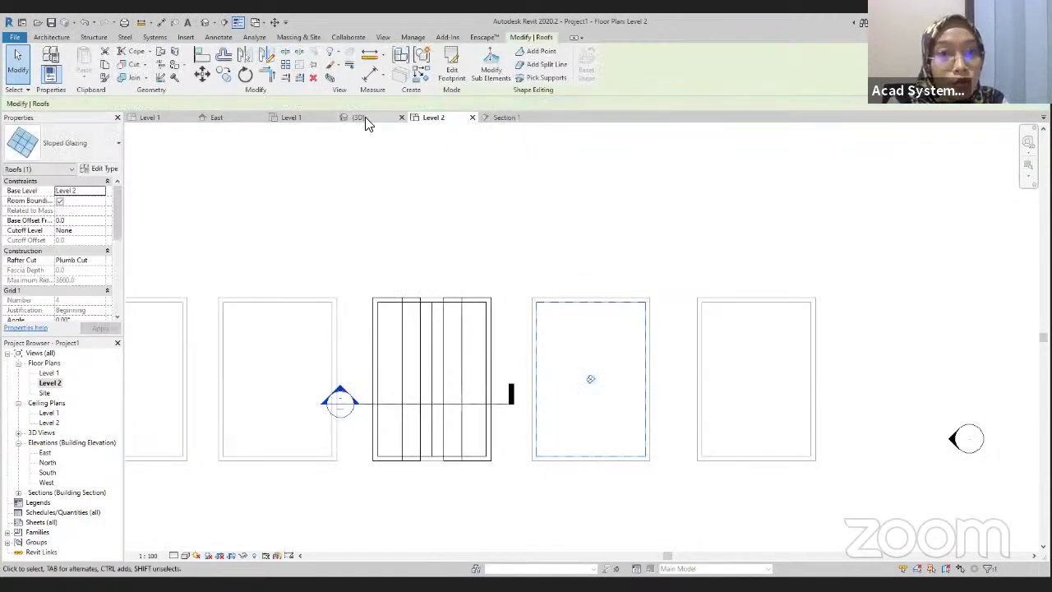
- Inspect the fifth room's flat sloped glazing in the 3D view and return to the Level 2 floor plan
left_click(359, 116)
middle_click_drag(580, 342, 484, 340)
key("Escape")
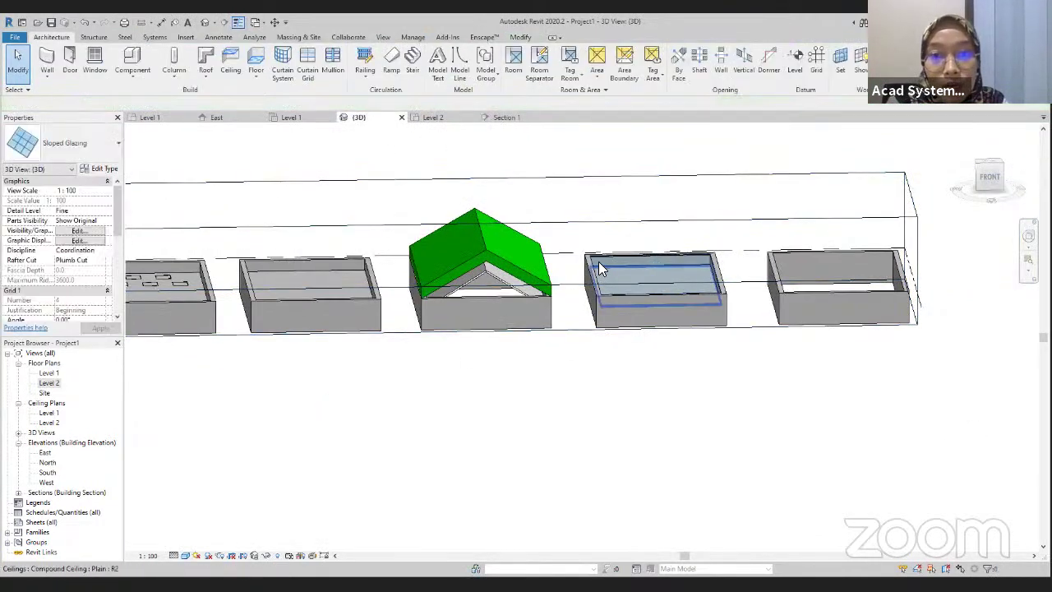
scroll(600, 269, "up", 2)
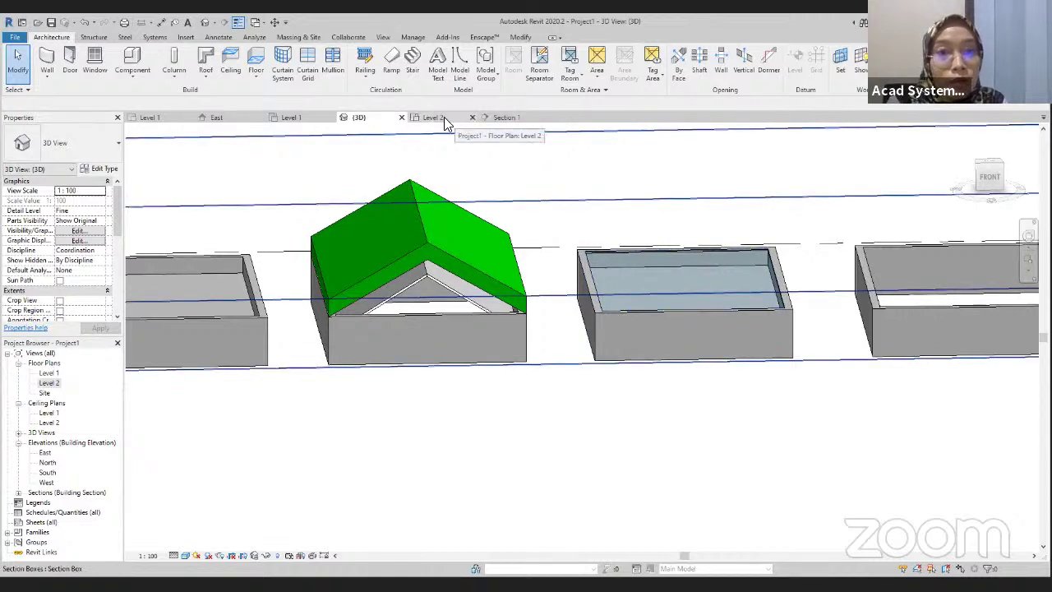
left_click(436, 118)
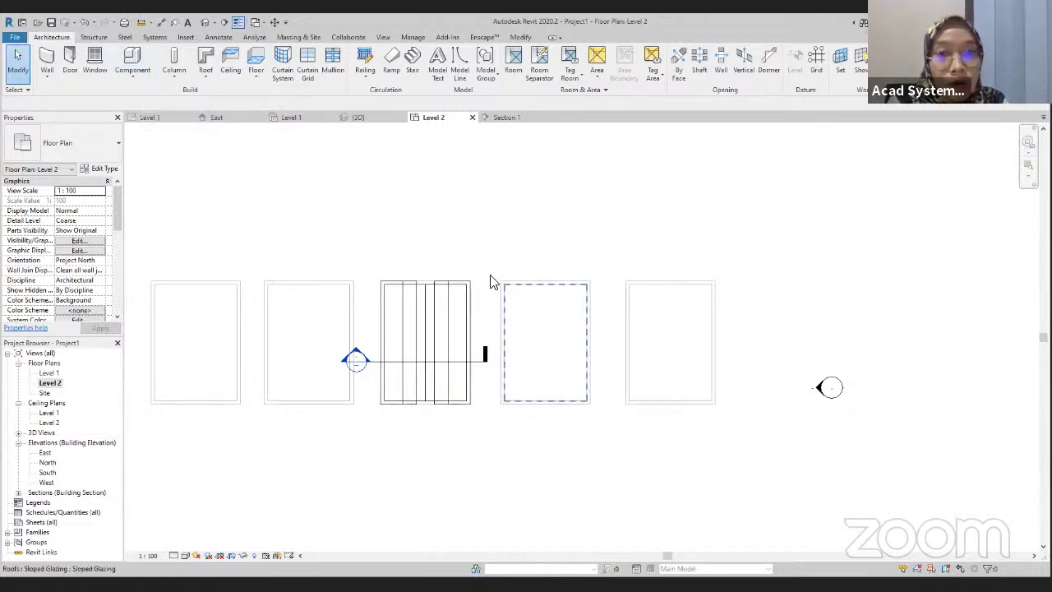
- Start placing a structural beam in the Level 2 floor plan and check which beam types are available in the project
left_click(93, 41)
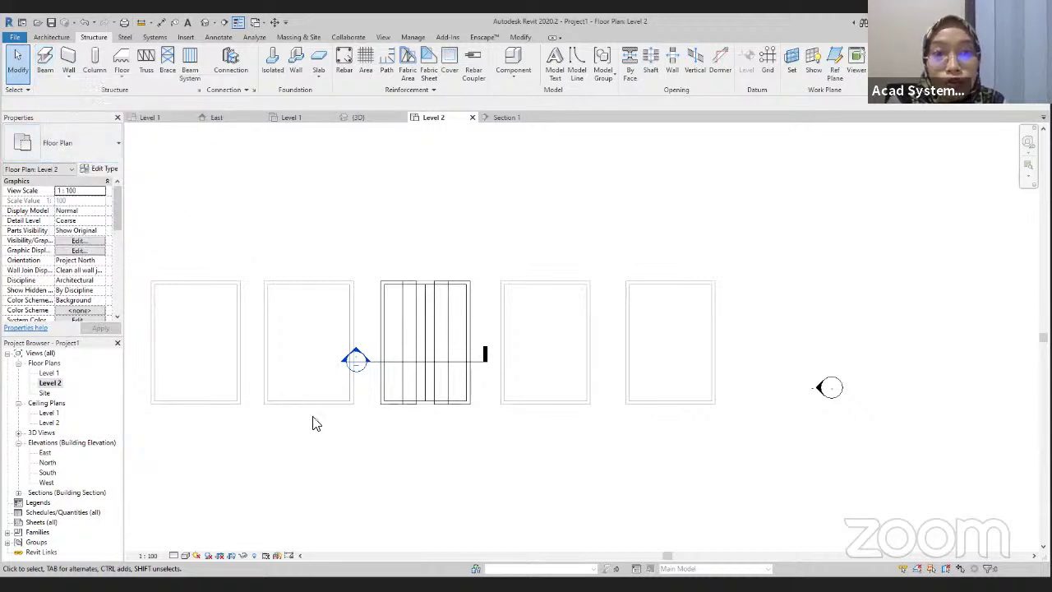
left_click(42, 66)
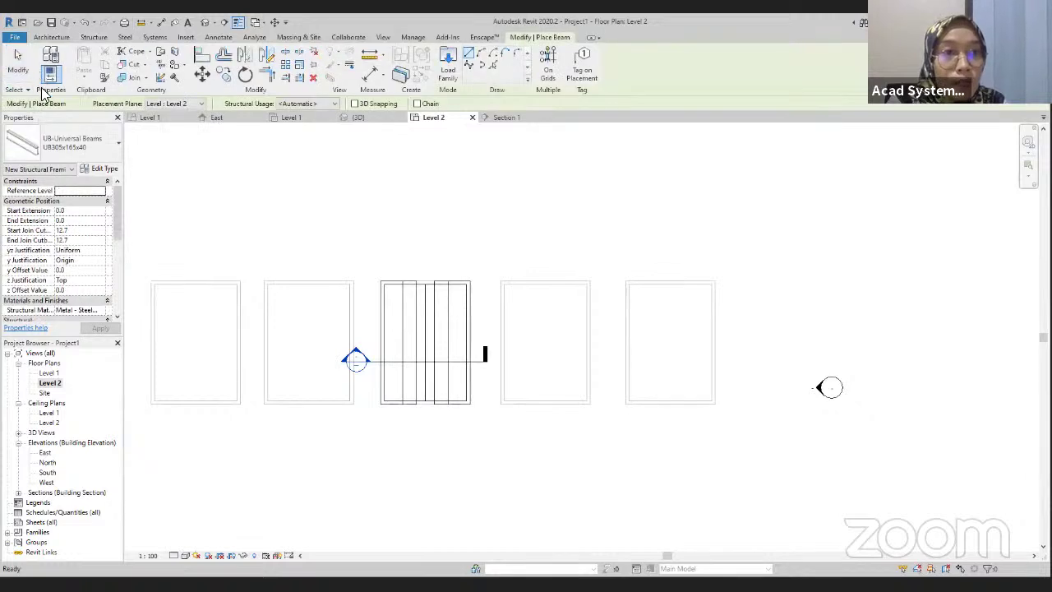
left_click(49, 152)
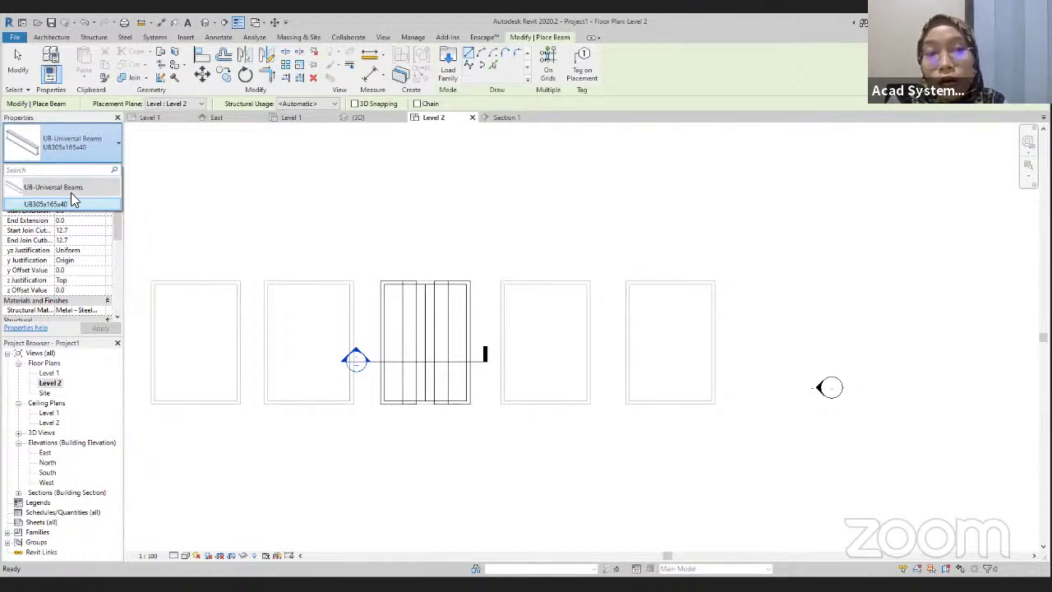
left_click(62, 136)
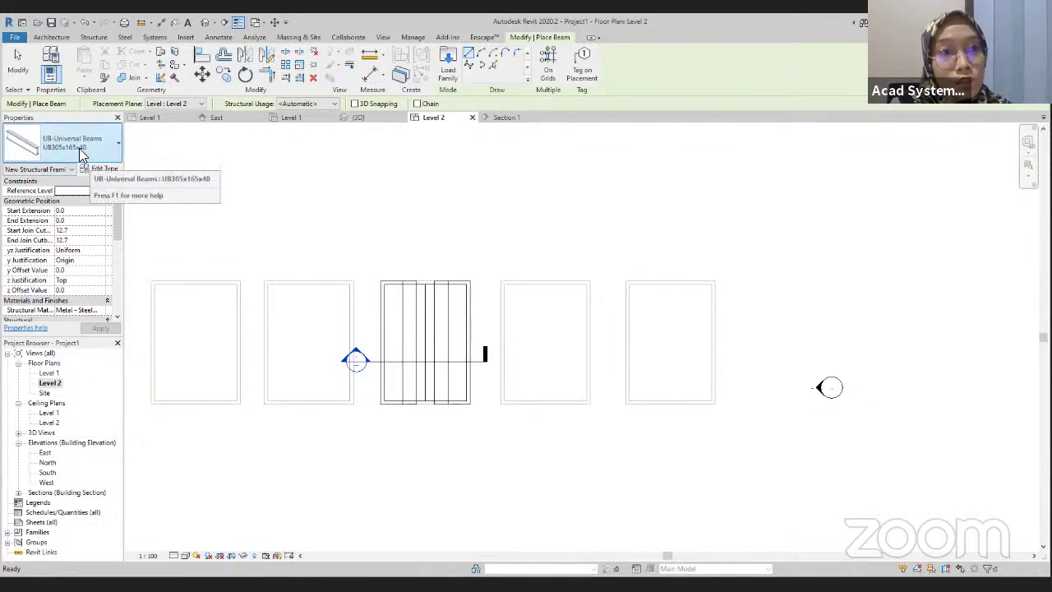
- Load the M_Timber family with its 114x114 type from the Malaysia library's Structural Framing, Wood folder, and leave beam placement
left_click(448, 66)
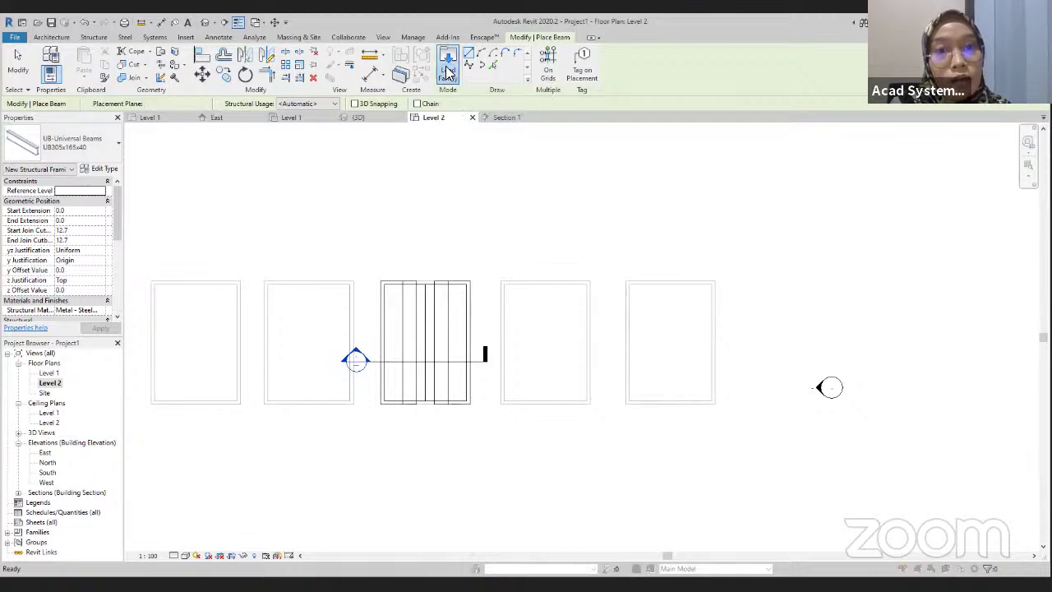
left_click(452, 185)
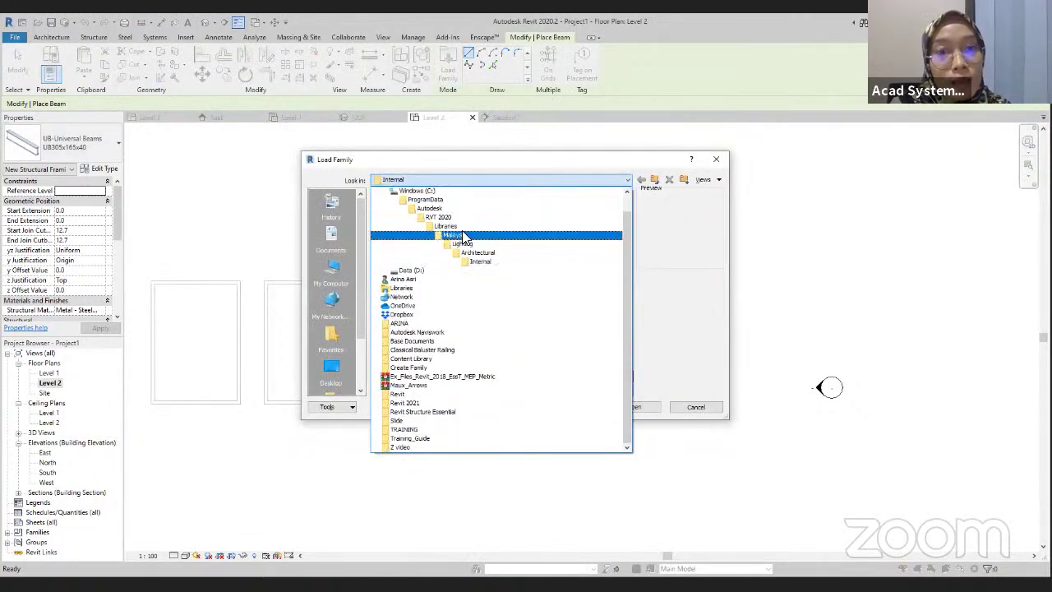
left_click(465, 238)
scroll(460, 277, "down", 7)
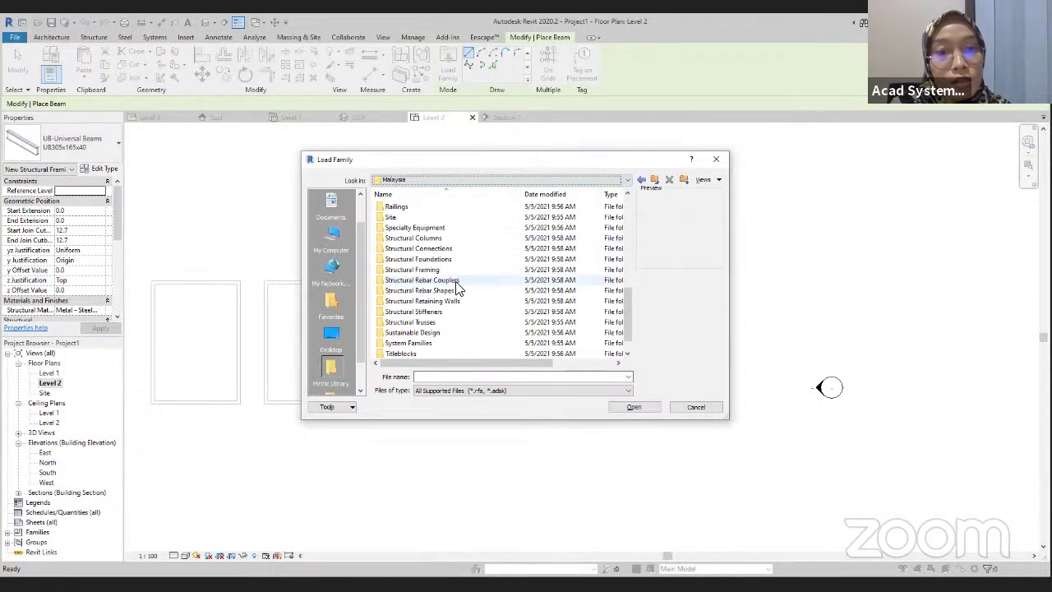
left_click(433, 271)
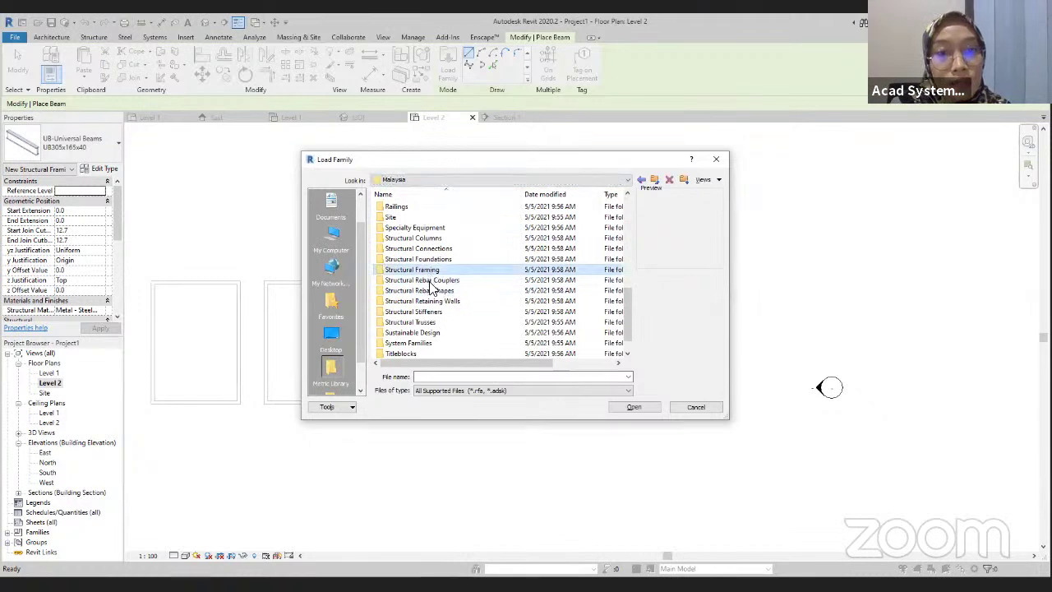
left_click(635, 407)
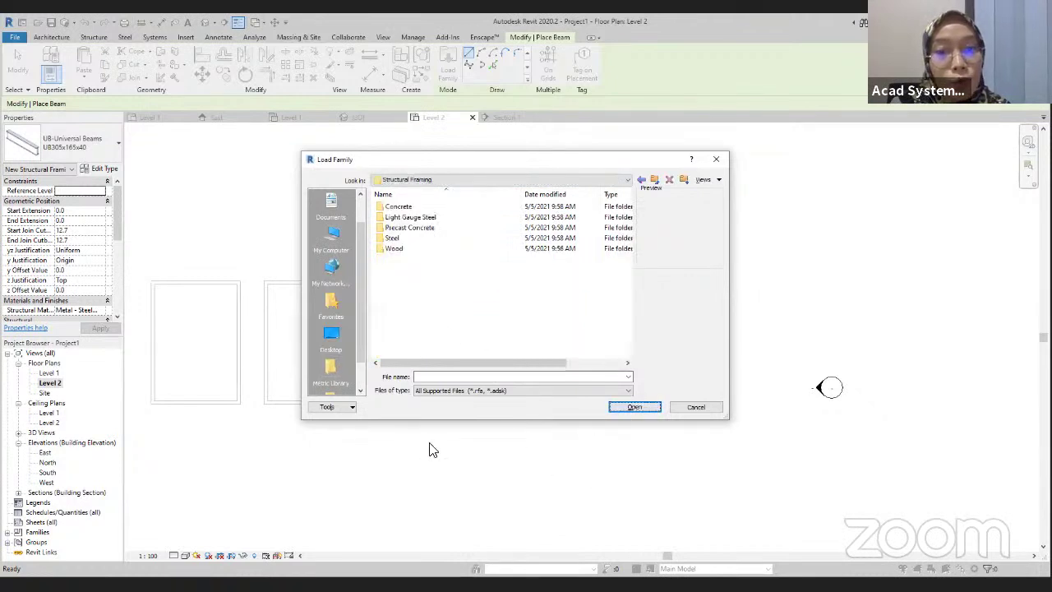
double_click(428, 250)
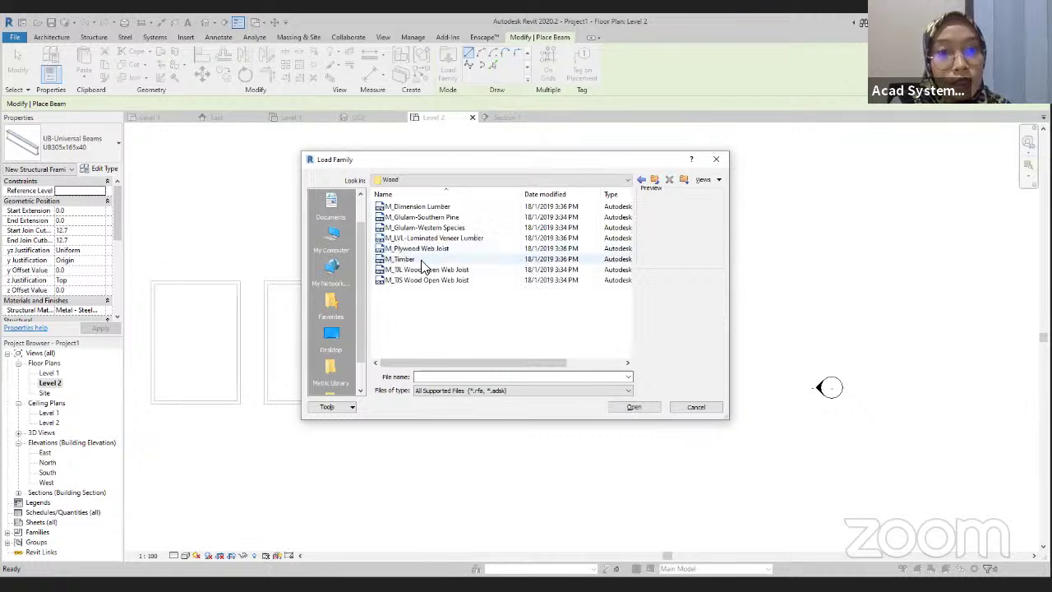
left_click(391, 260)
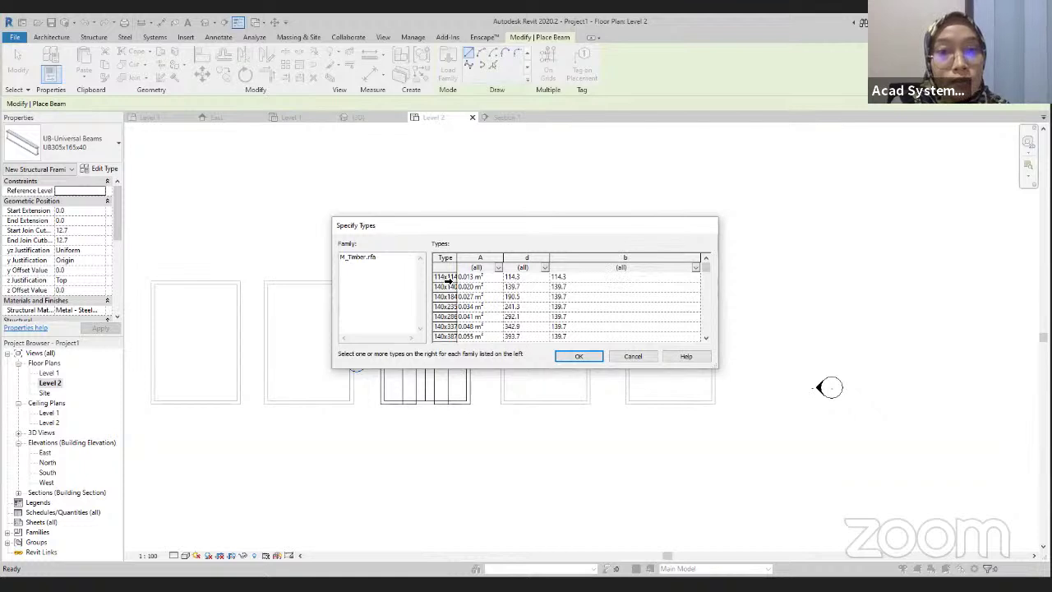
left_click(451, 278)
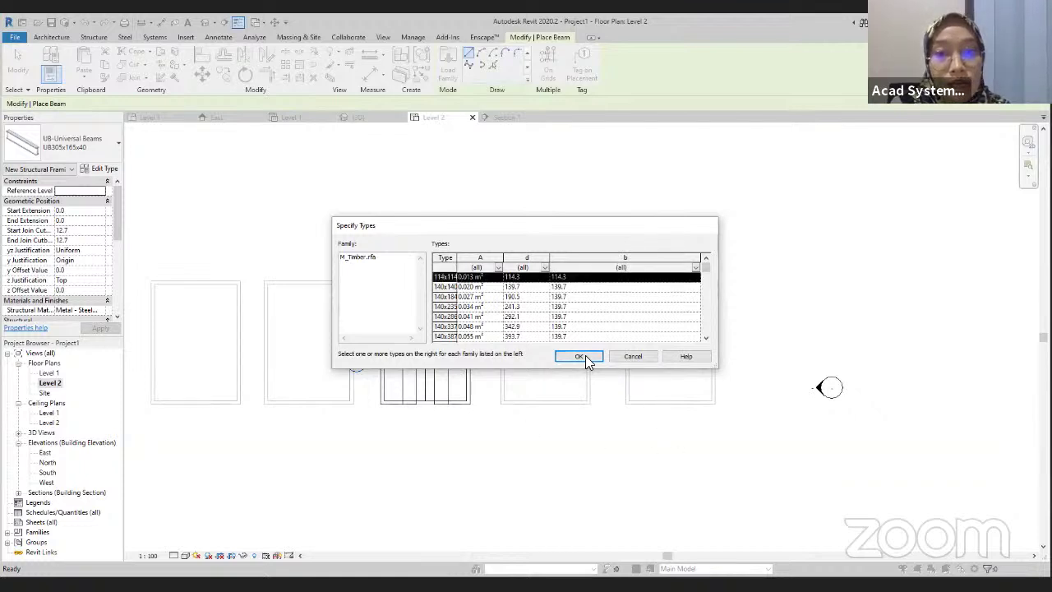
left_click(582, 355)
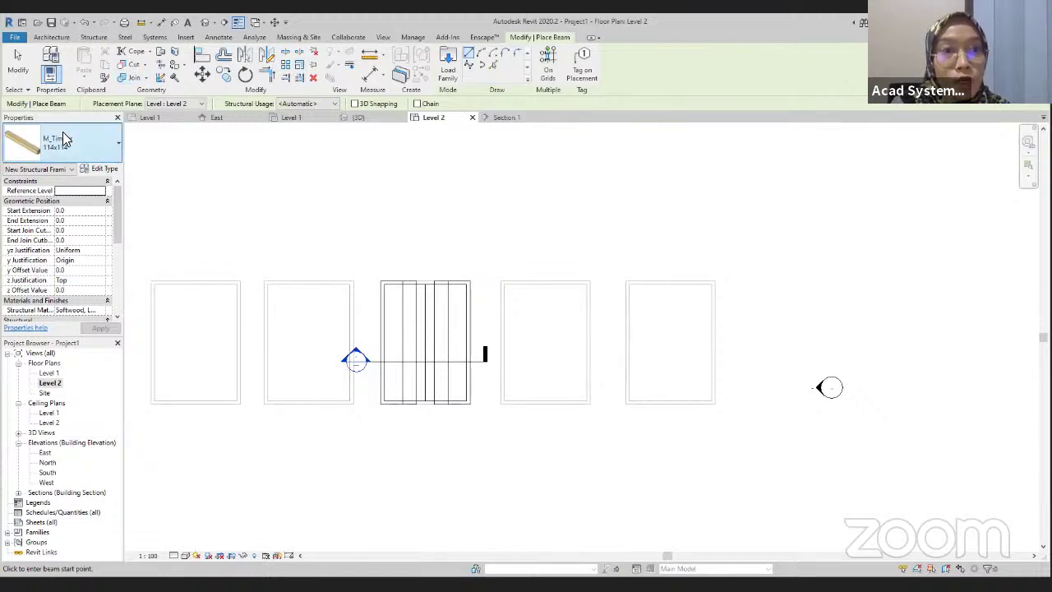
key("Escape")
key("Escape")
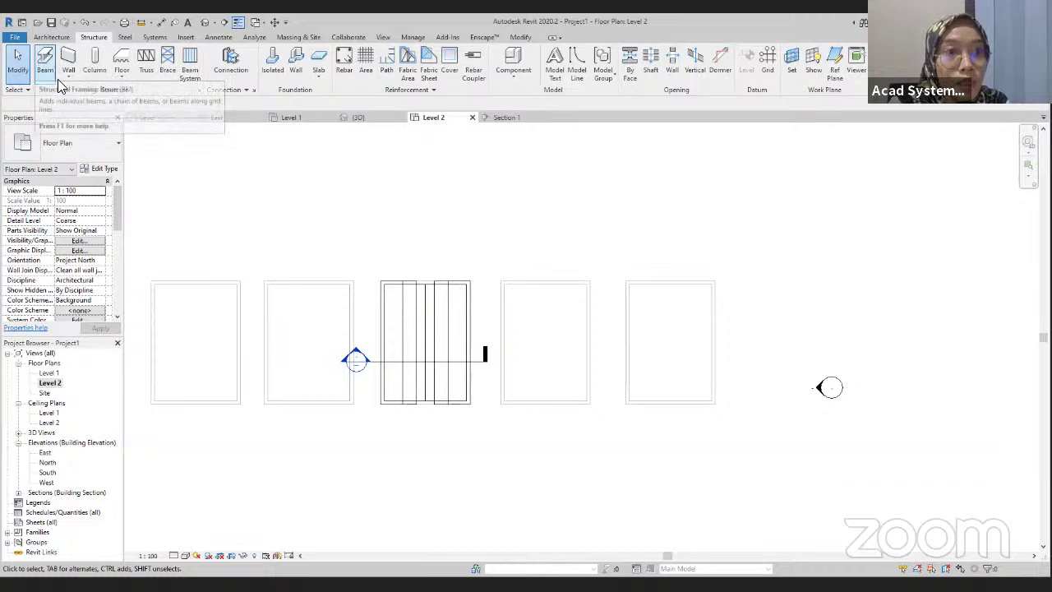
- Start a beam system and sketch a rectangular boundary of about 4800 by 6800 mm along the fifth room's inner wall faces
left_click(191, 70)
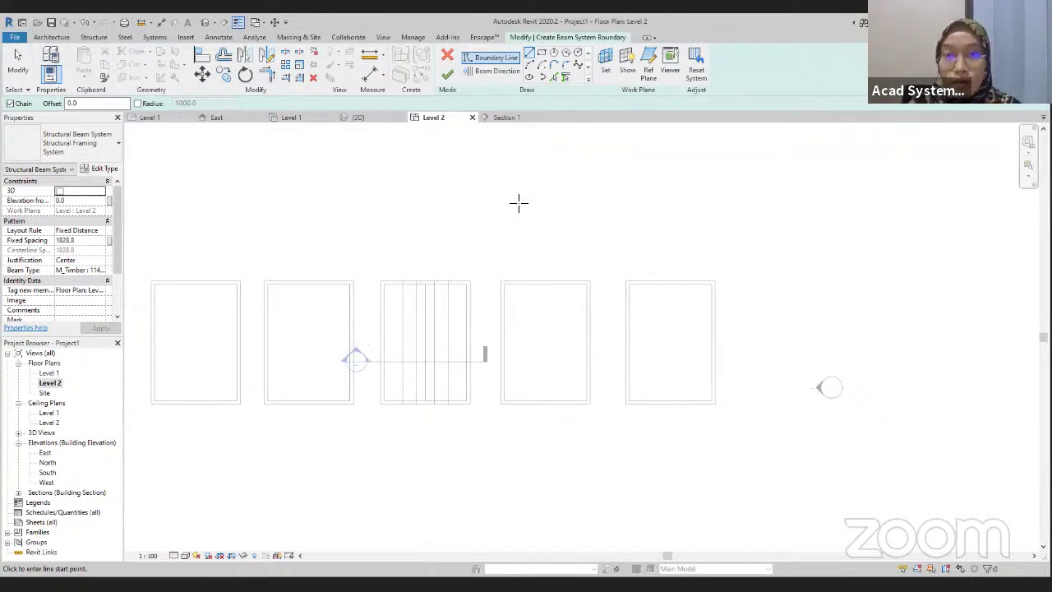
left_click(542, 59)
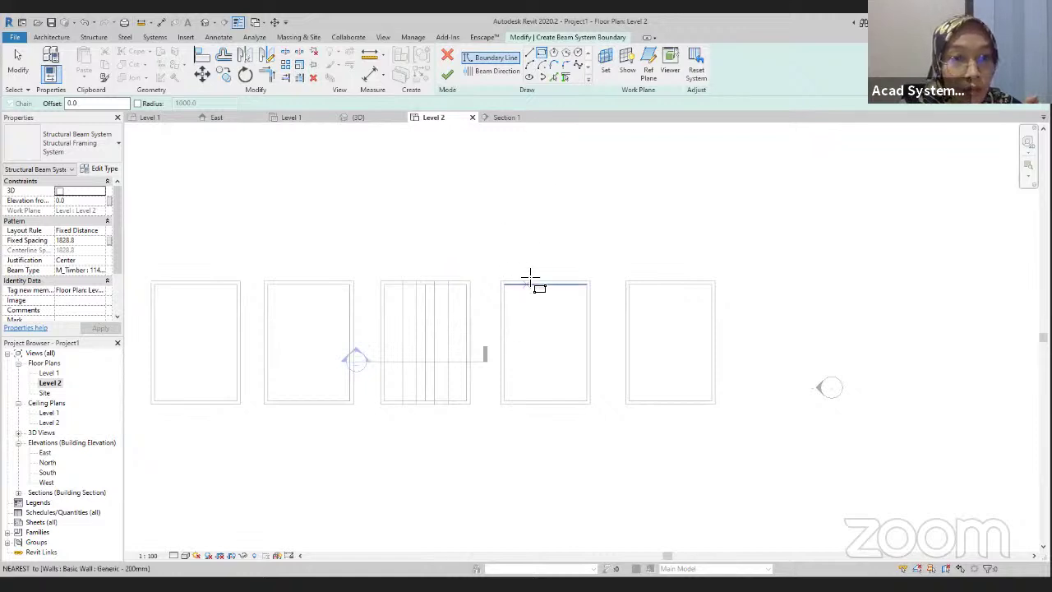
scroll(522, 283, "up", 2)
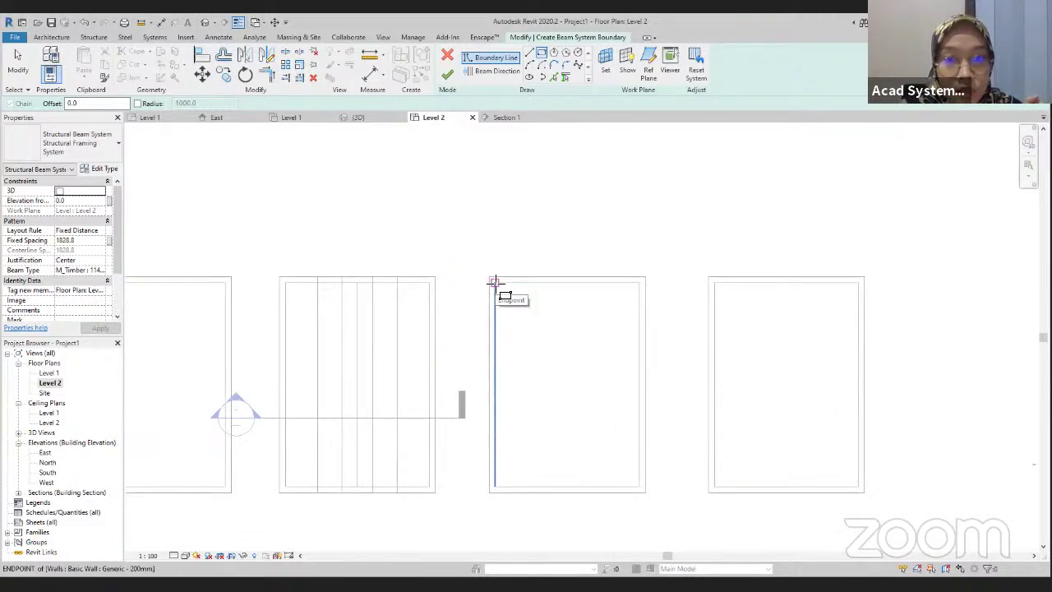
left_click(494, 283)
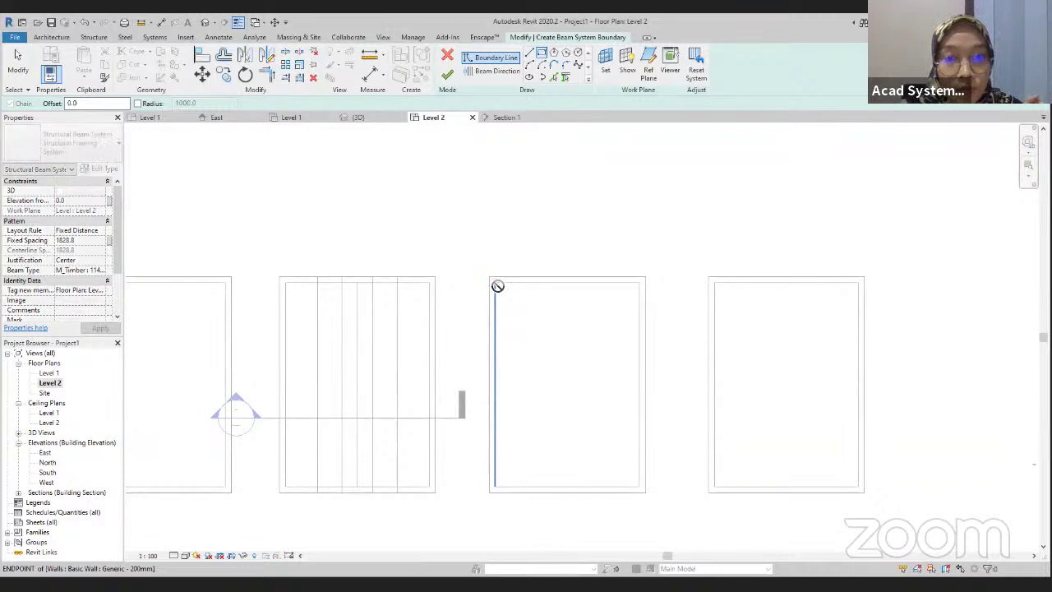
left_click(638, 487)
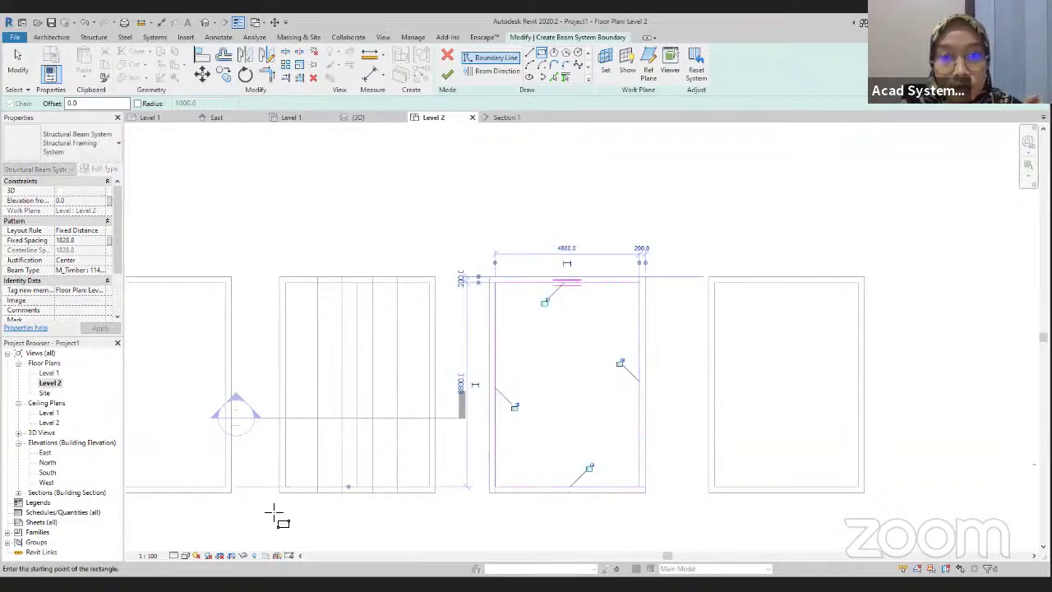
- Draw the beam direction lengthwise about 700 mm inside the room's left wall and replace it with a crosswise line about 700 mm below the upper wall
left_click(491, 72)
scroll(571, 312, "down", 2)
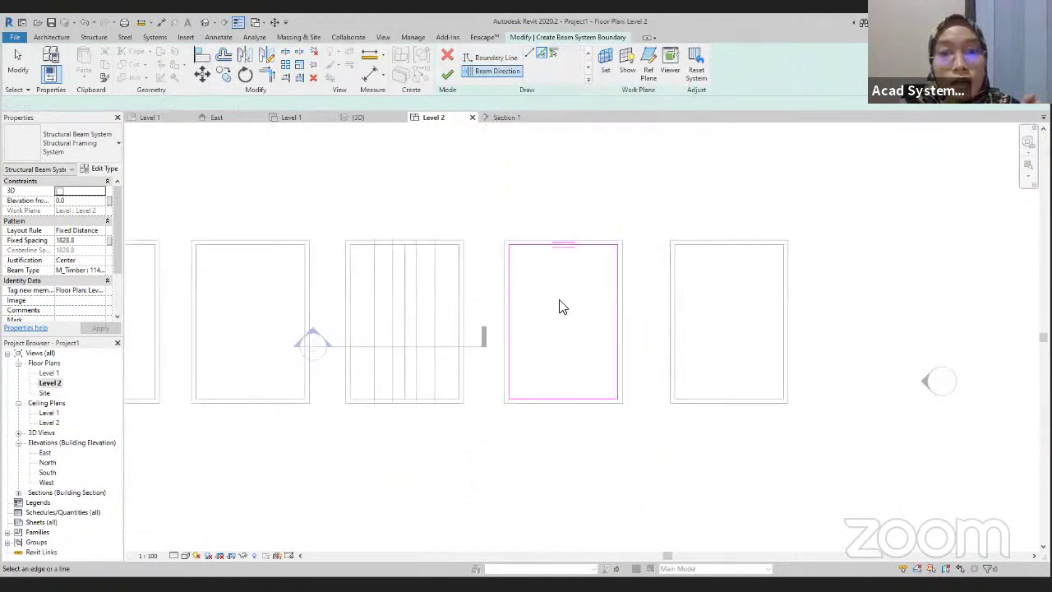
left_click(529, 54)
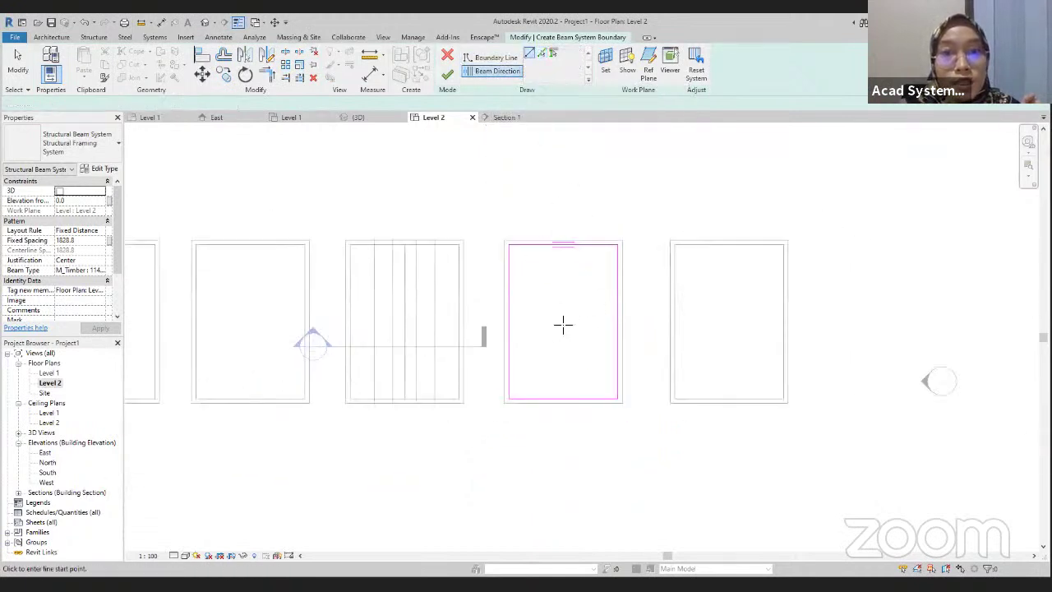
left_click(527, 245)
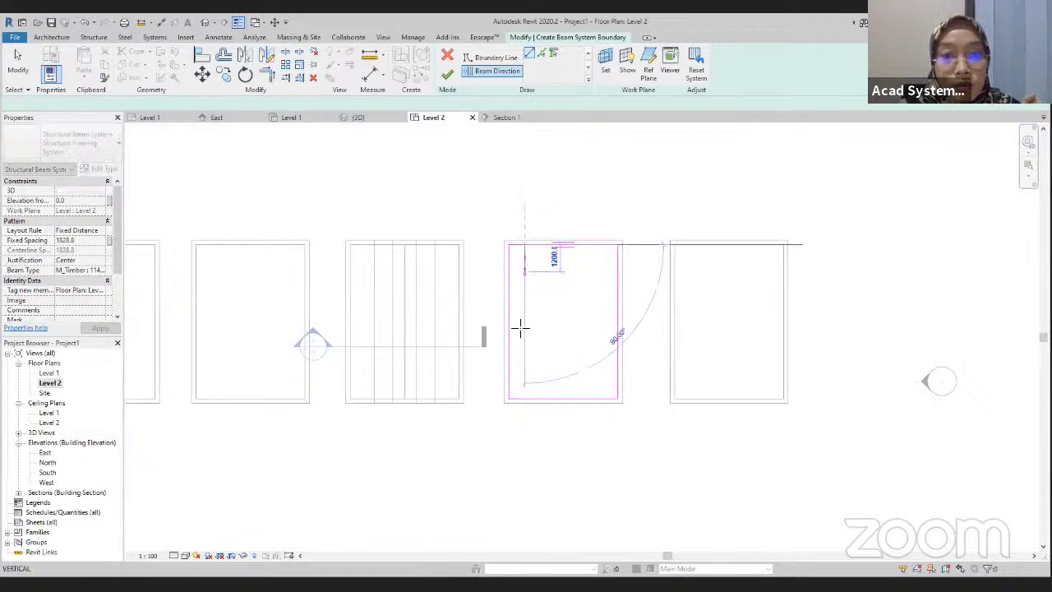
left_click(527, 398)
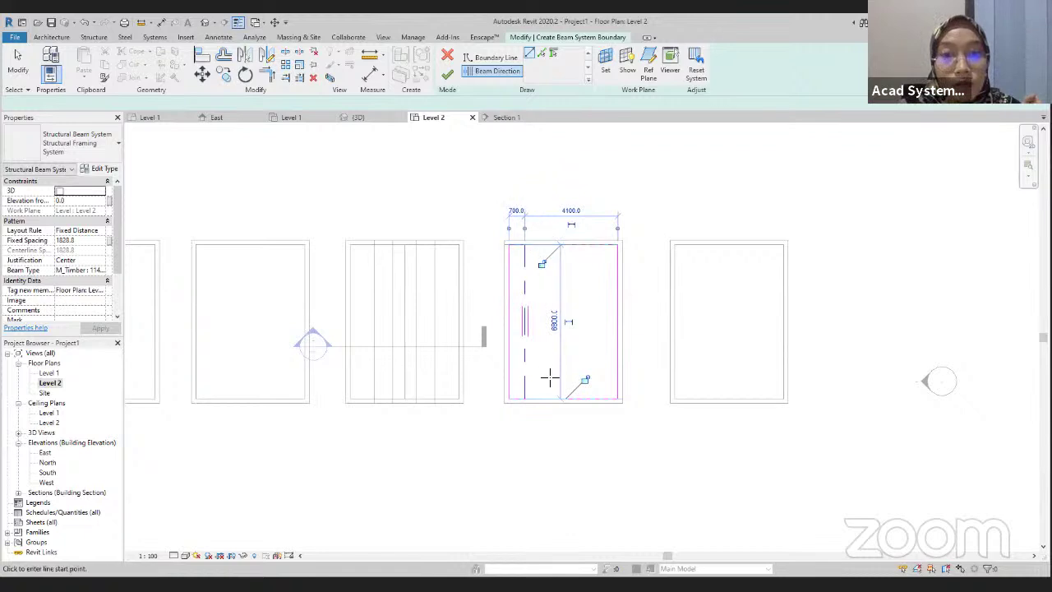
left_click(615, 398)
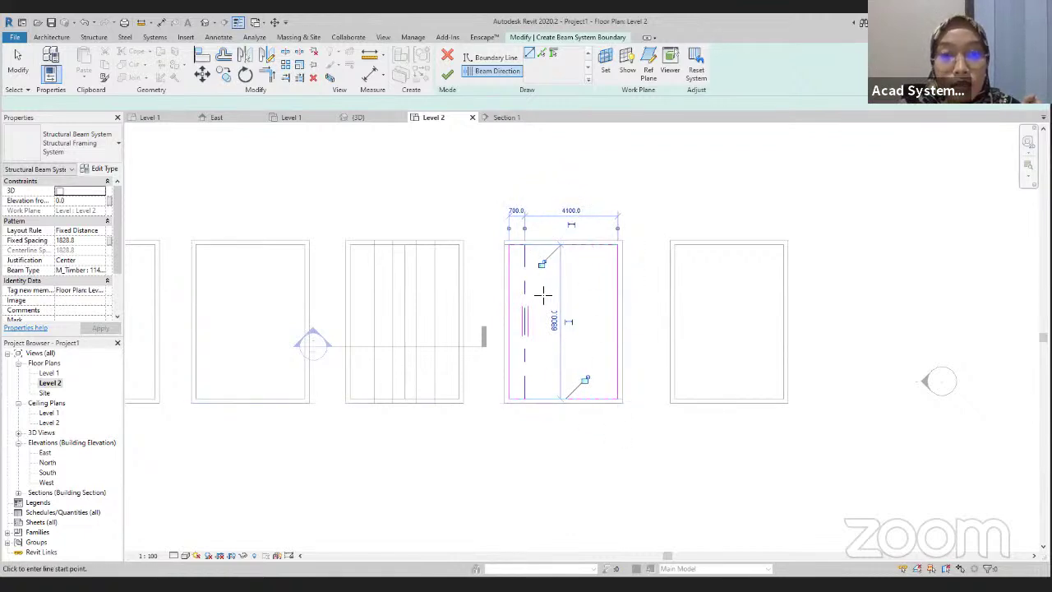
left_click(512, 261)
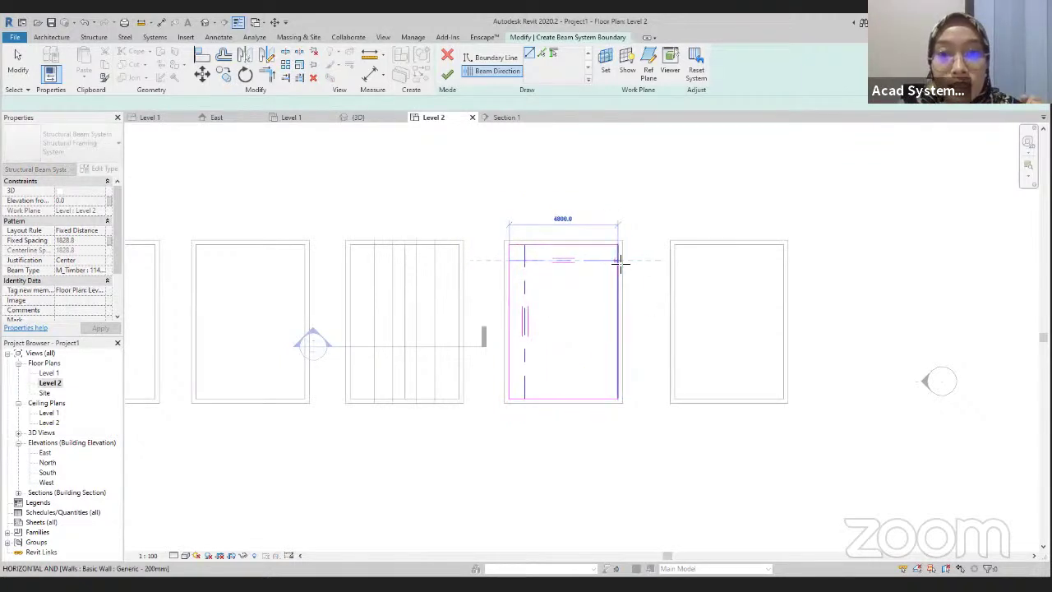
left_click(618, 261)
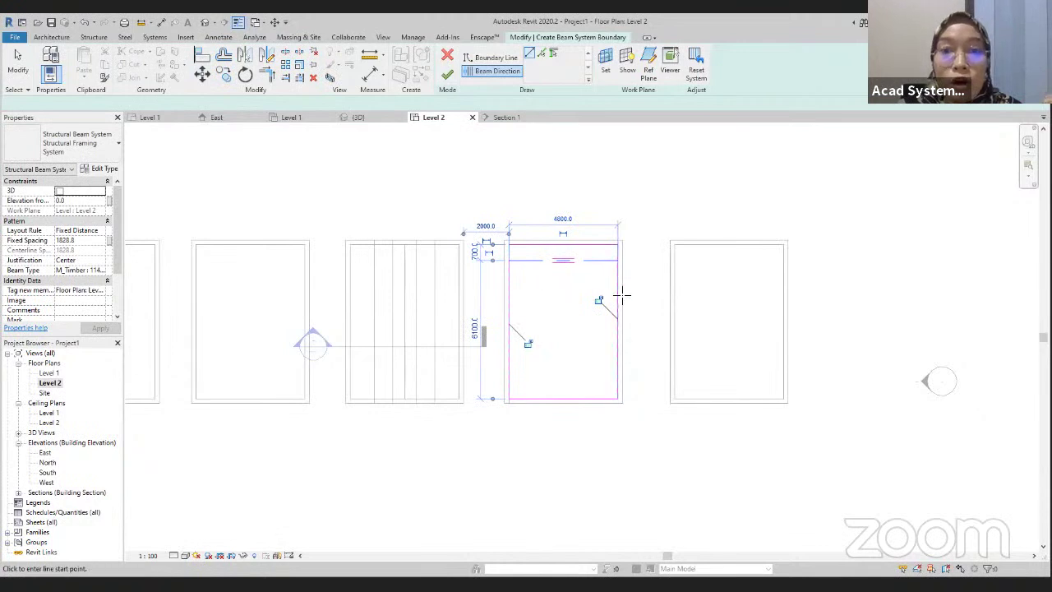
- Redraw the beam direction line lengthwise between the room's upper and lower walls, about 600 mm inside the left wall
left_click(506, 72)
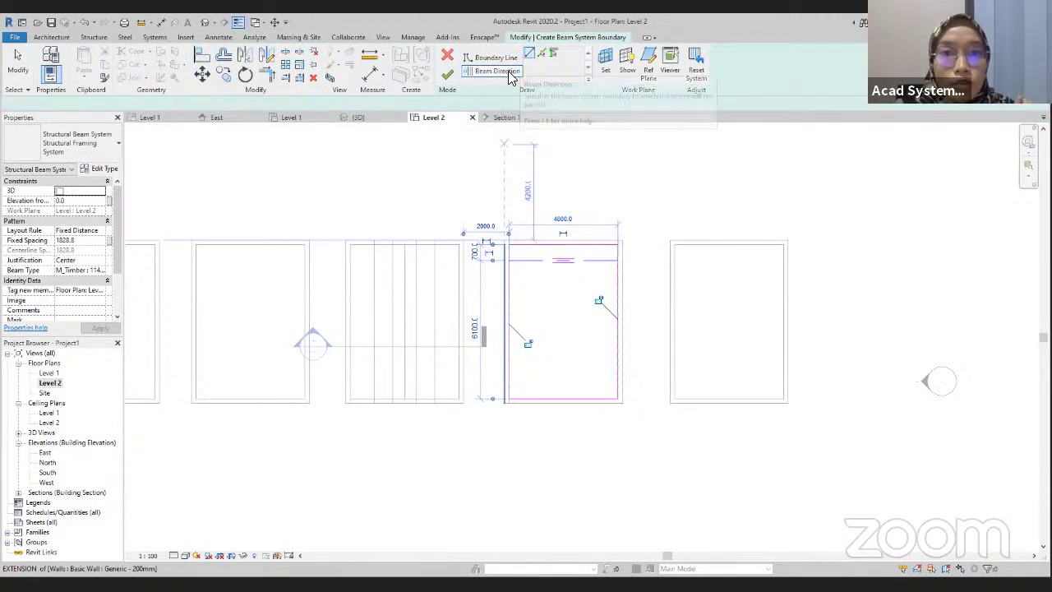
left_click(524, 245)
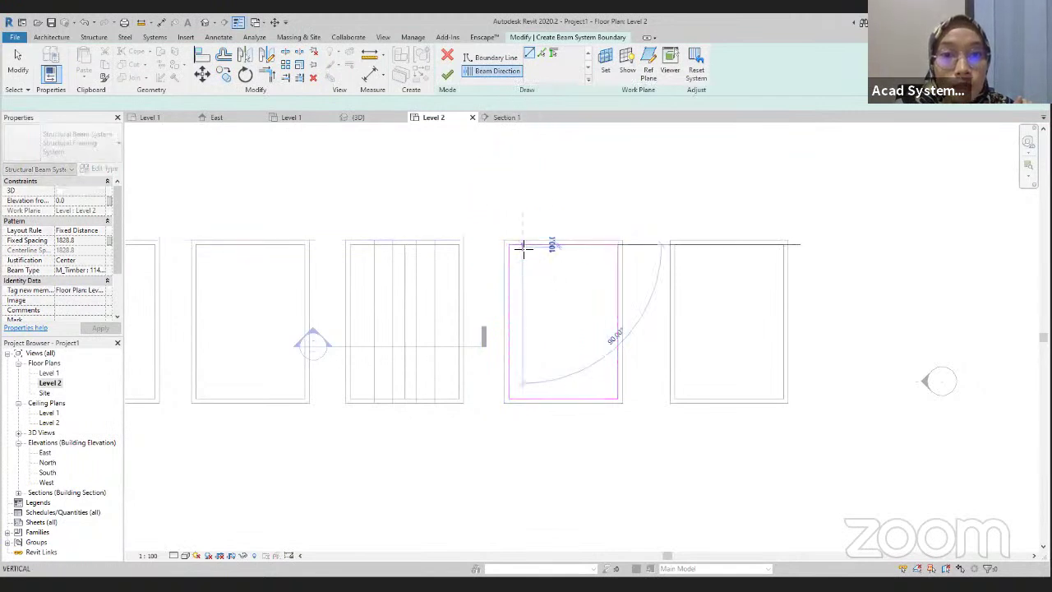
left_click(524, 400)
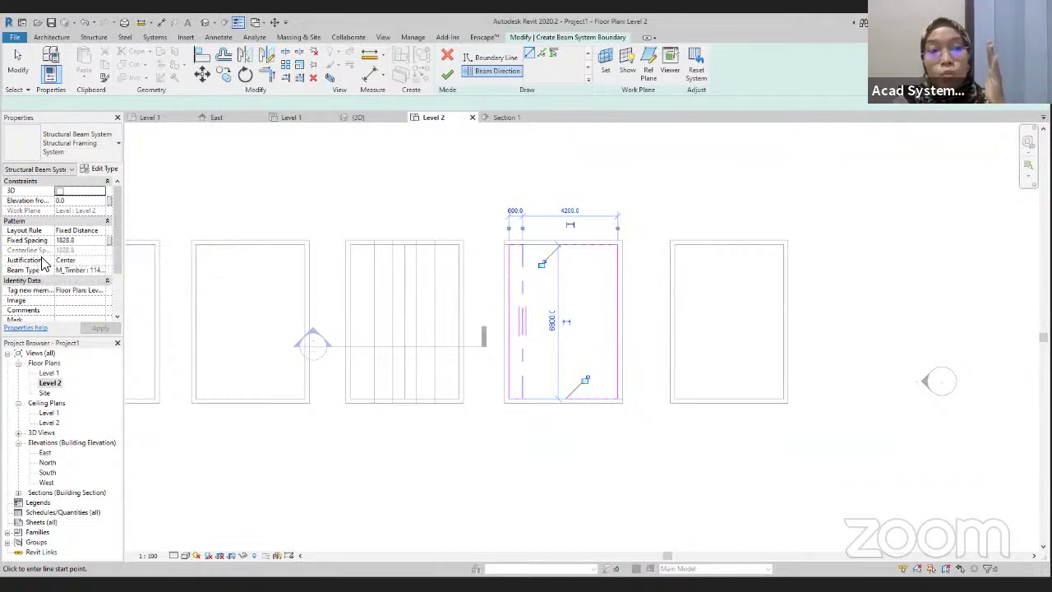
- Set the beam system's fixed spacing to 1200 mm and check the beam type choices, keeping M_Timber 114x114
left_click(81, 240)
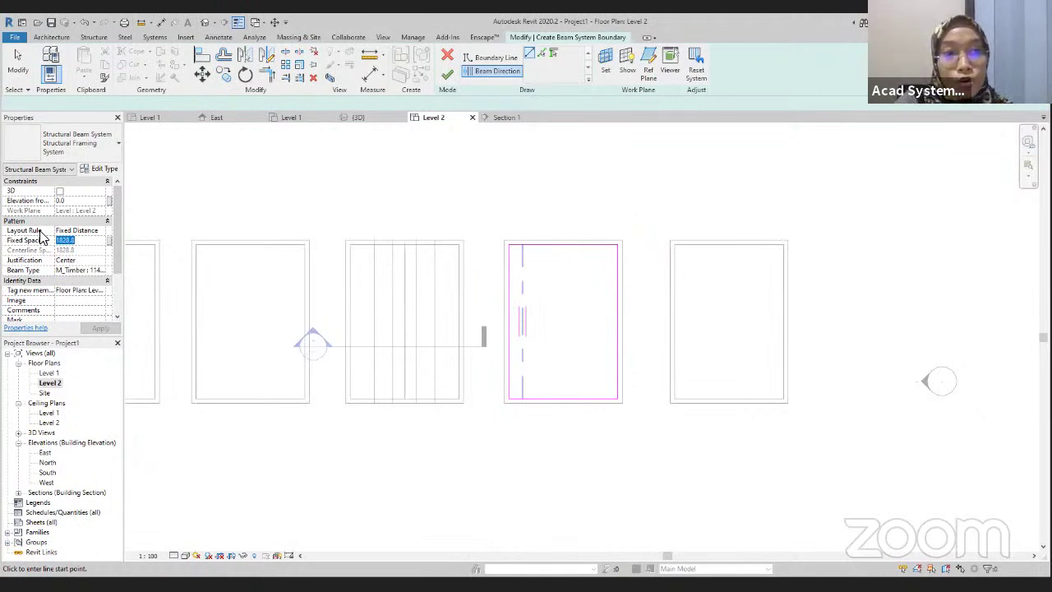
type("1200")
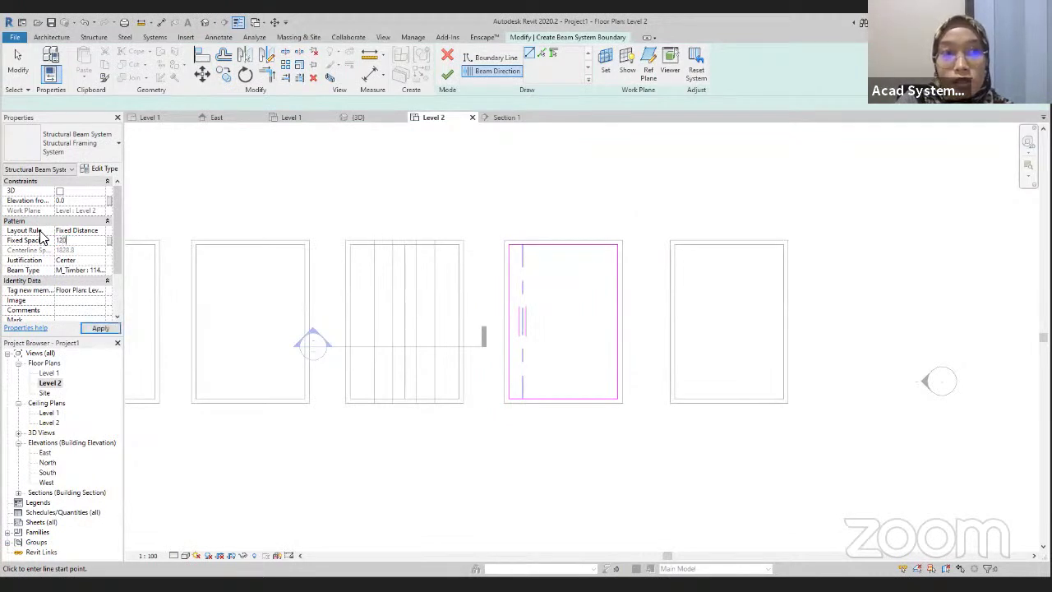
left_click(92, 270)
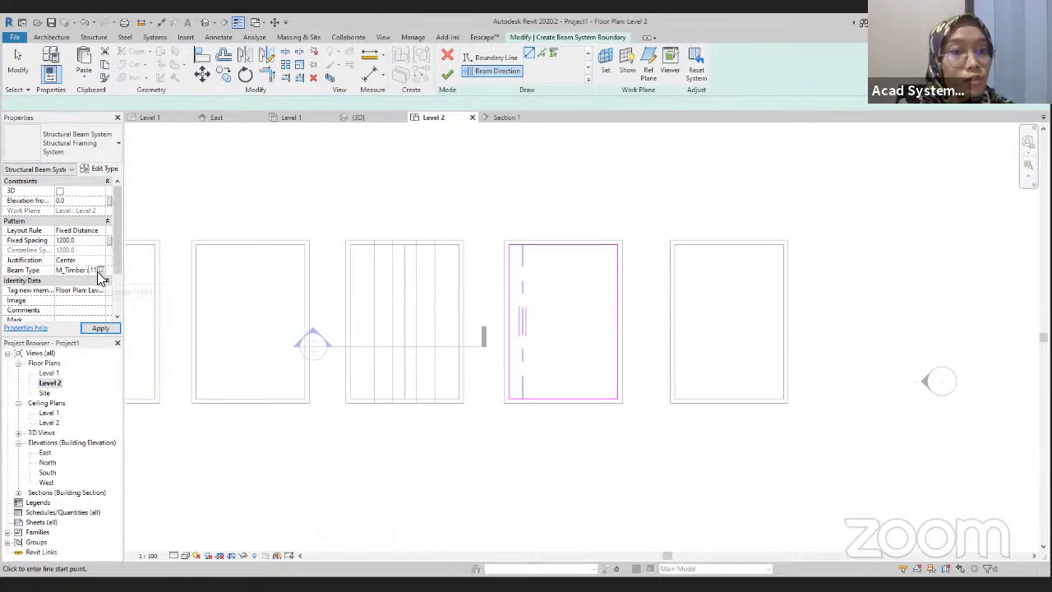
left_click(100, 272)
left_click(99, 281)
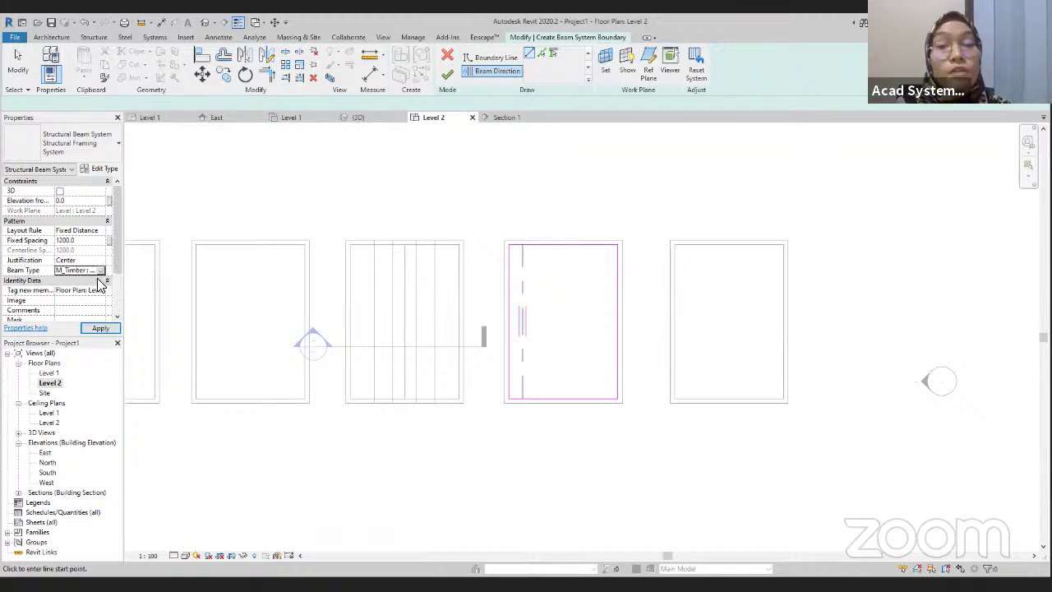
- Set the beam system's fixed spacing to 600 mm and finish the beam system sketch
left_click(81, 240)
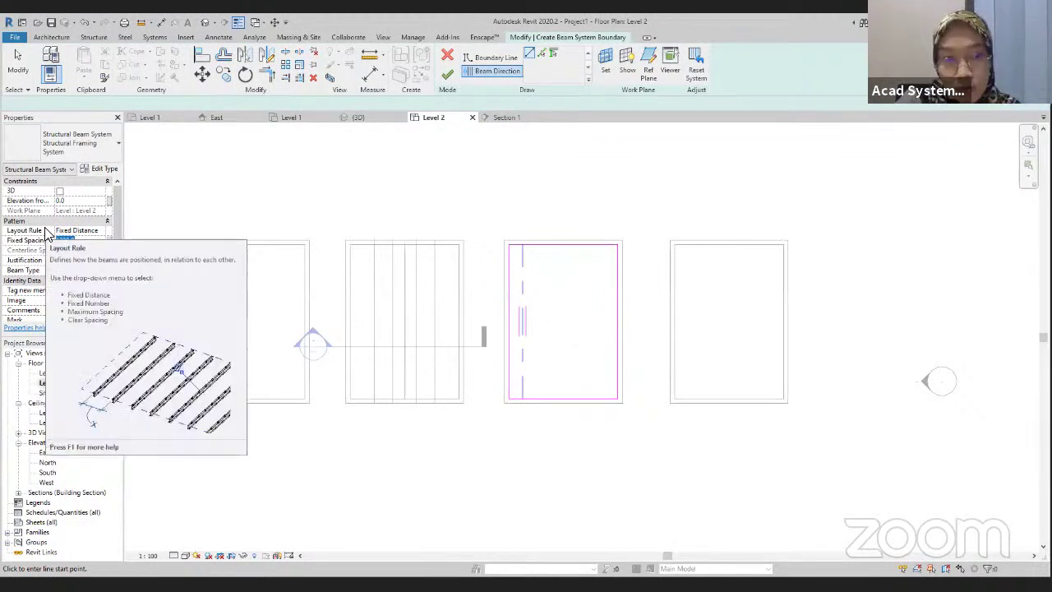
type("600")
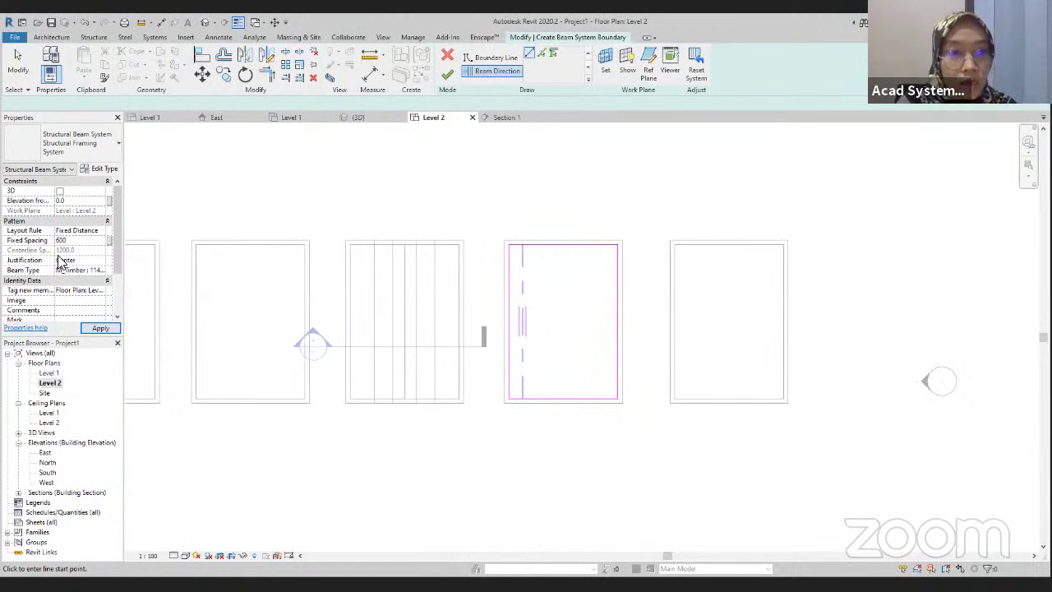
left_click(100, 328)
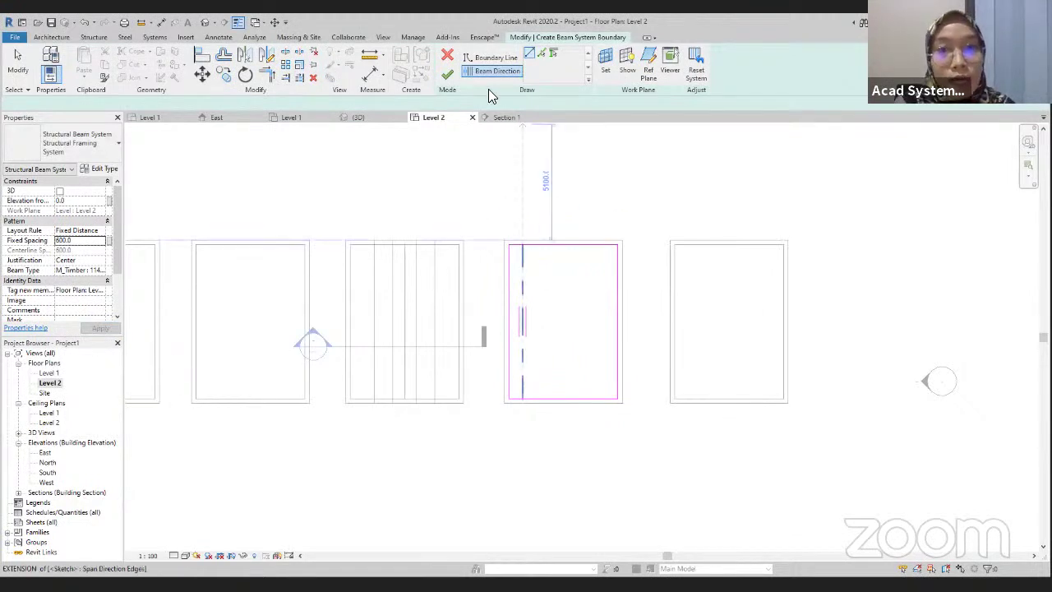
left_click(448, 78)
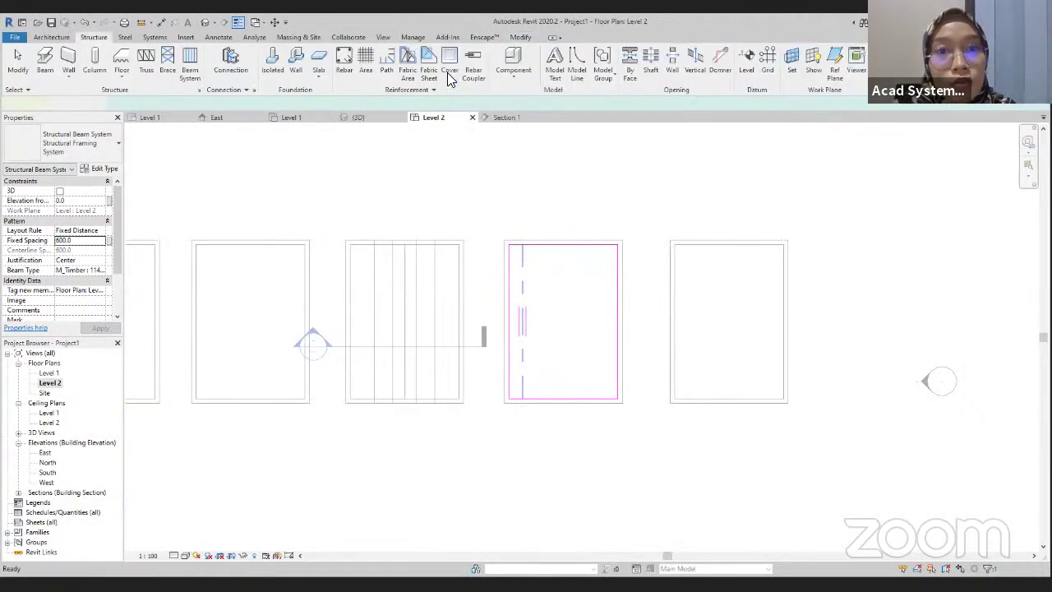
scroll(552, 374, "down", 2)
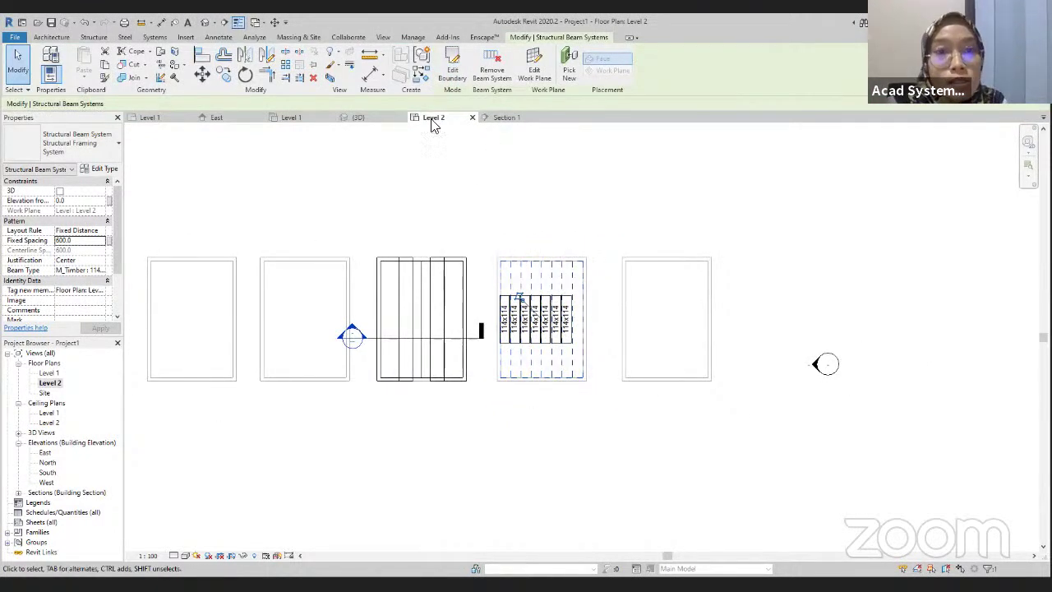
- Inspect the fifth room's timber beams in the 3D view from above and below
left_click(362, 117)
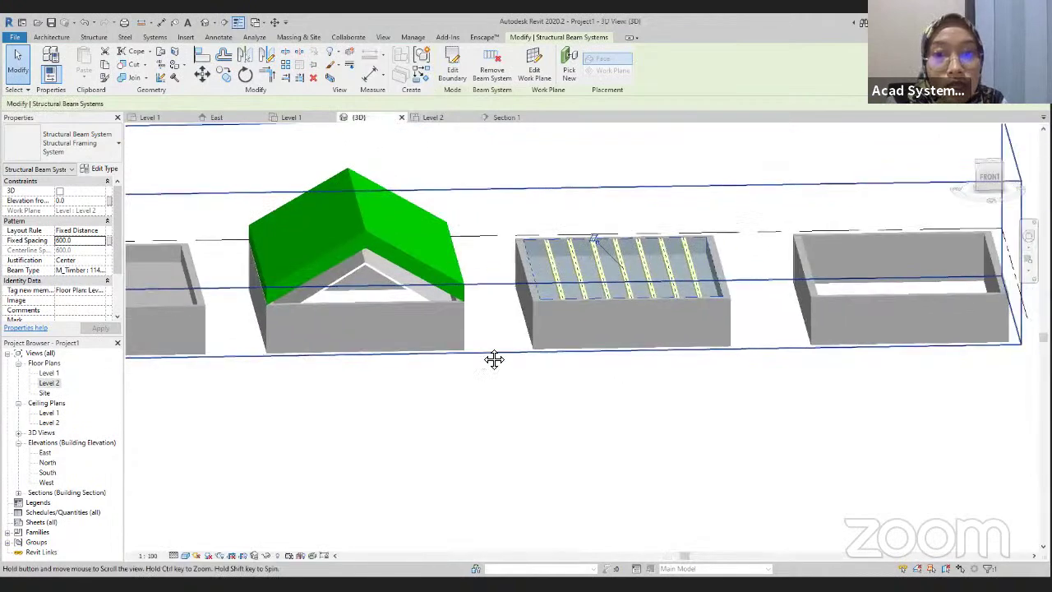
scroll(610, 255, "up", 3)
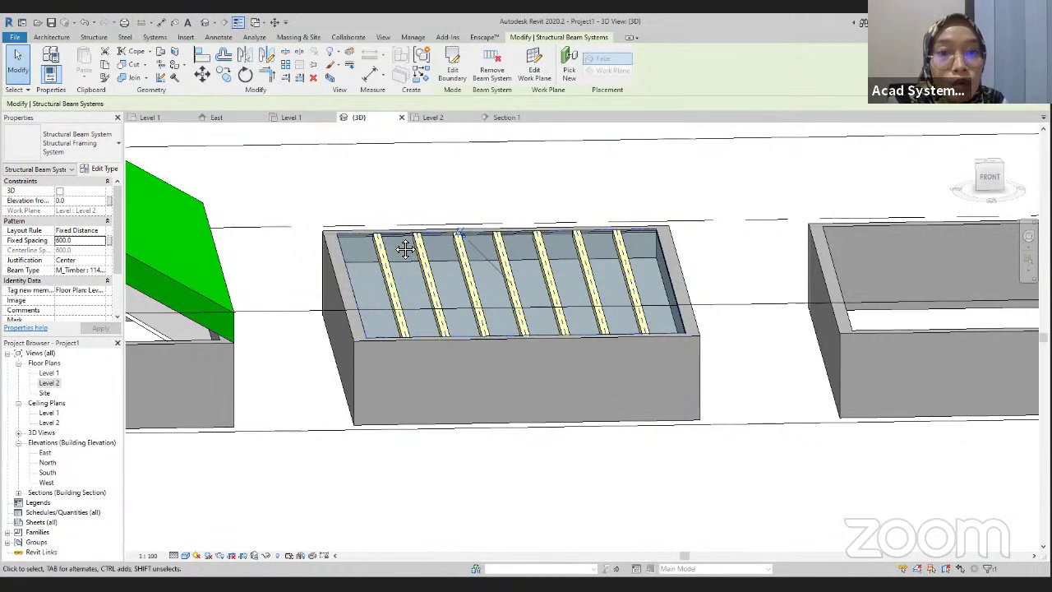
middle_click_drag(405, 248, 377, 174)
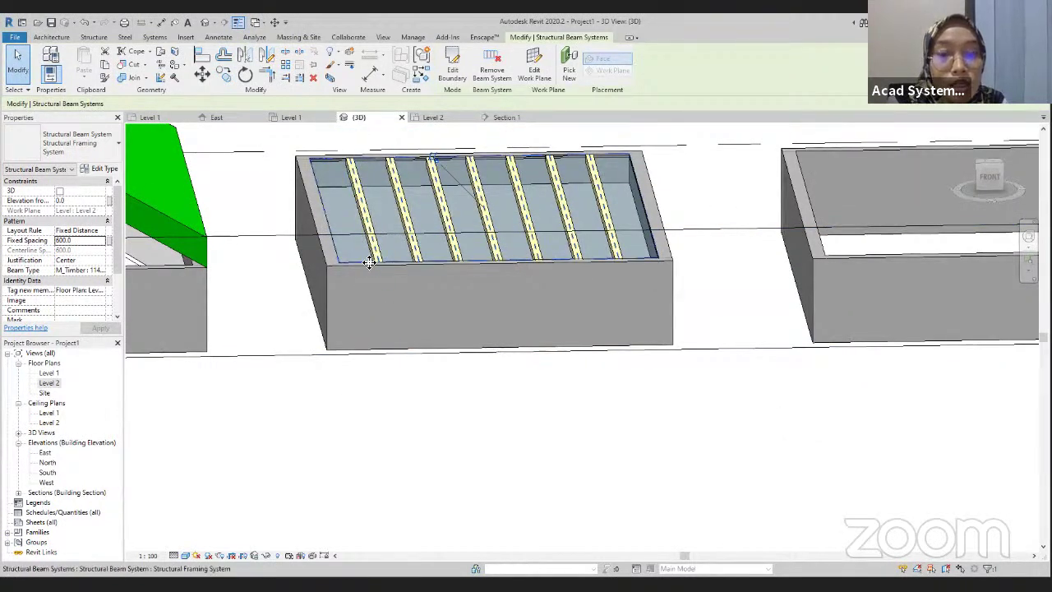
middle_click_drag(369, 262, 406, 303, "shift")
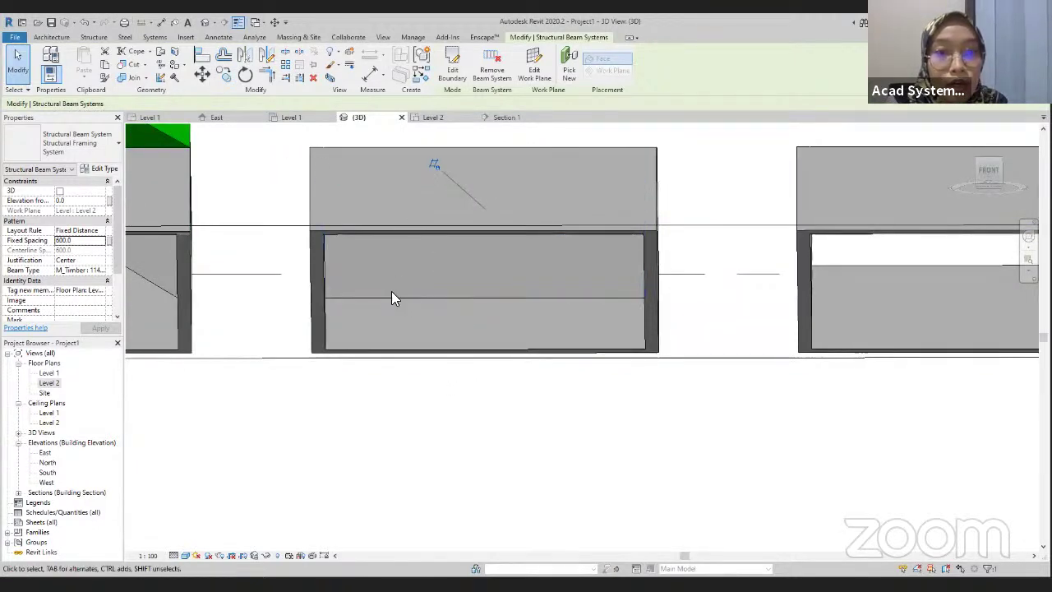
middle_click_drag(418, 272, 444, 374, "shift")
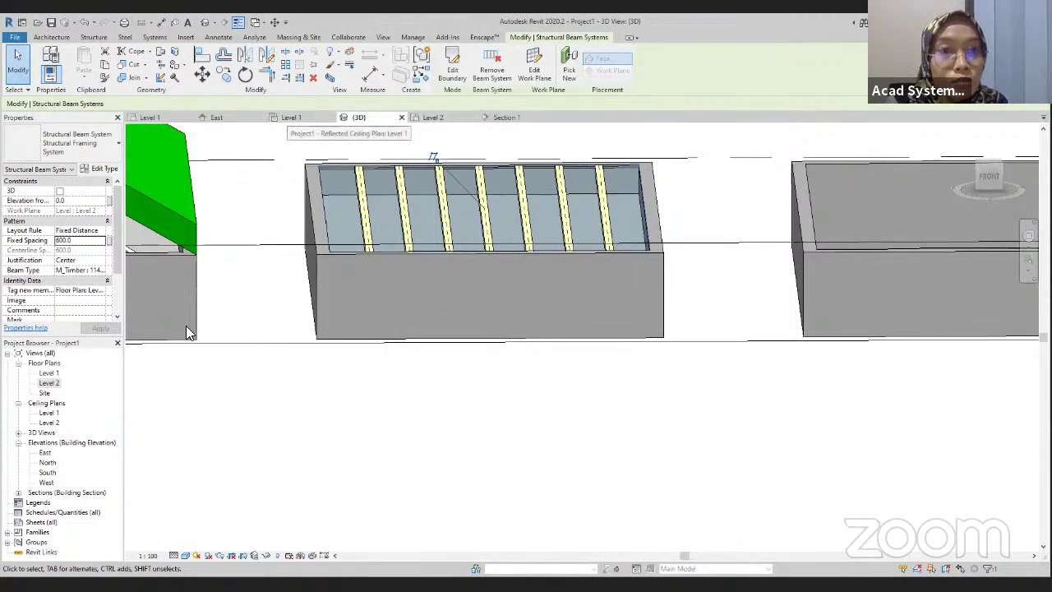
- In the Level 1 ceiling plan, draw a building section crosswise through the fifth room, extending just past both side walls
double_click(44, 413)
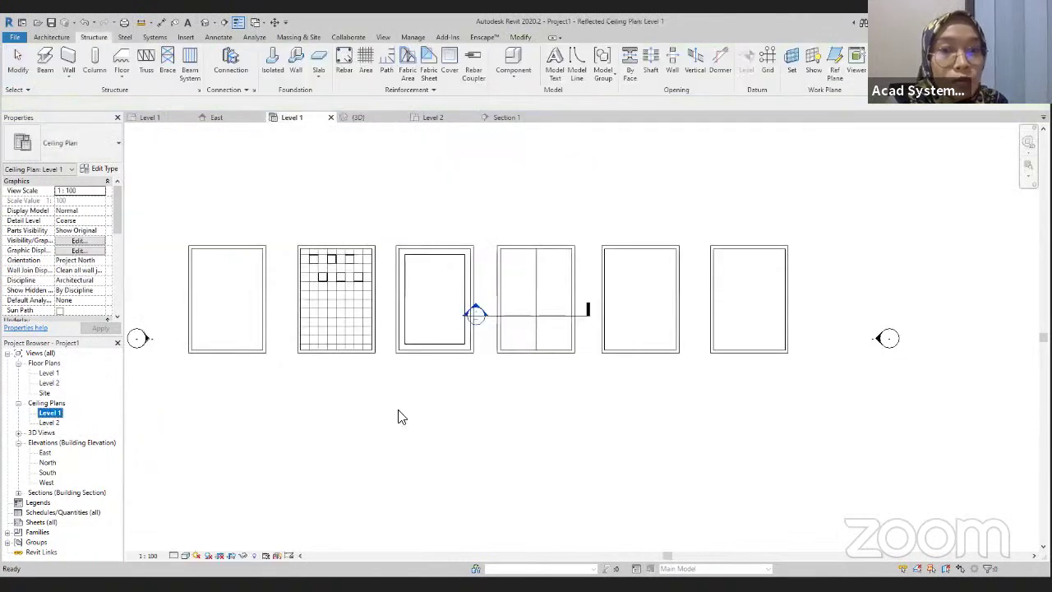
middle_click_drag(606, 367, 562, 359)
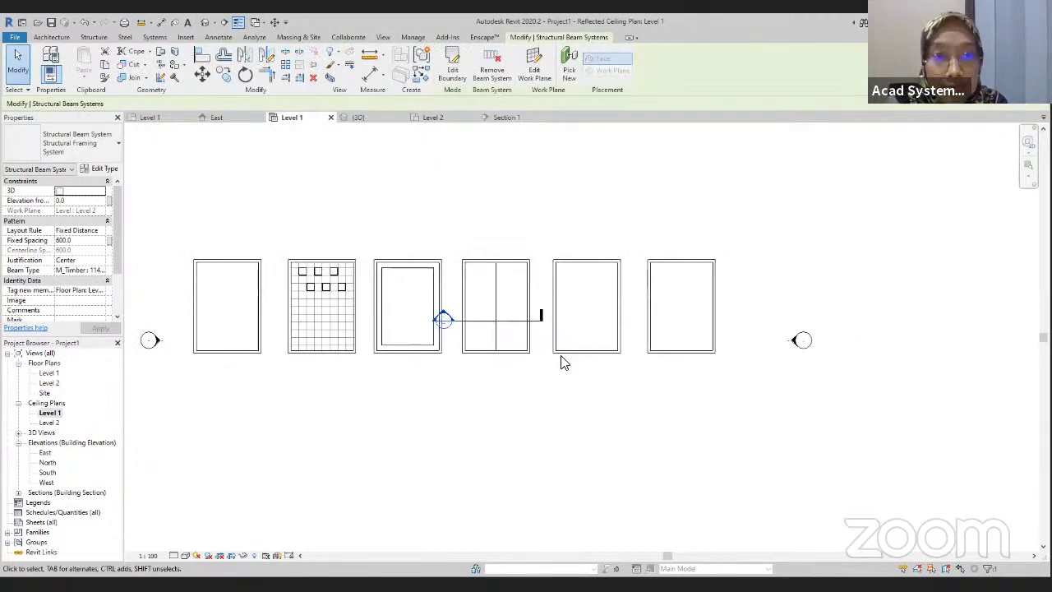
left_click(383, 38)
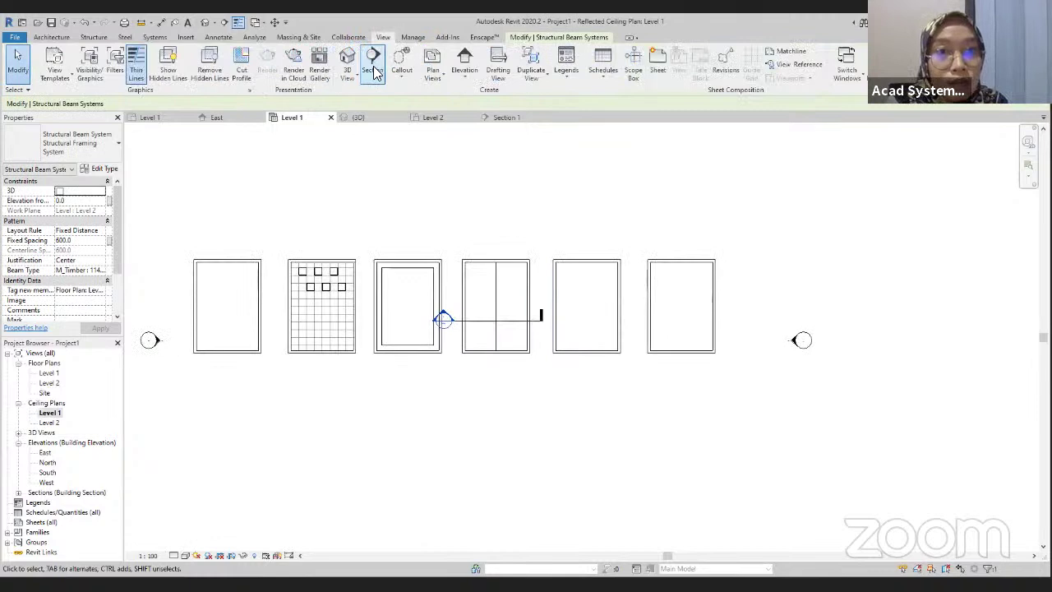
left_click(371, 65)
scroll(568, 344, "up", 2)
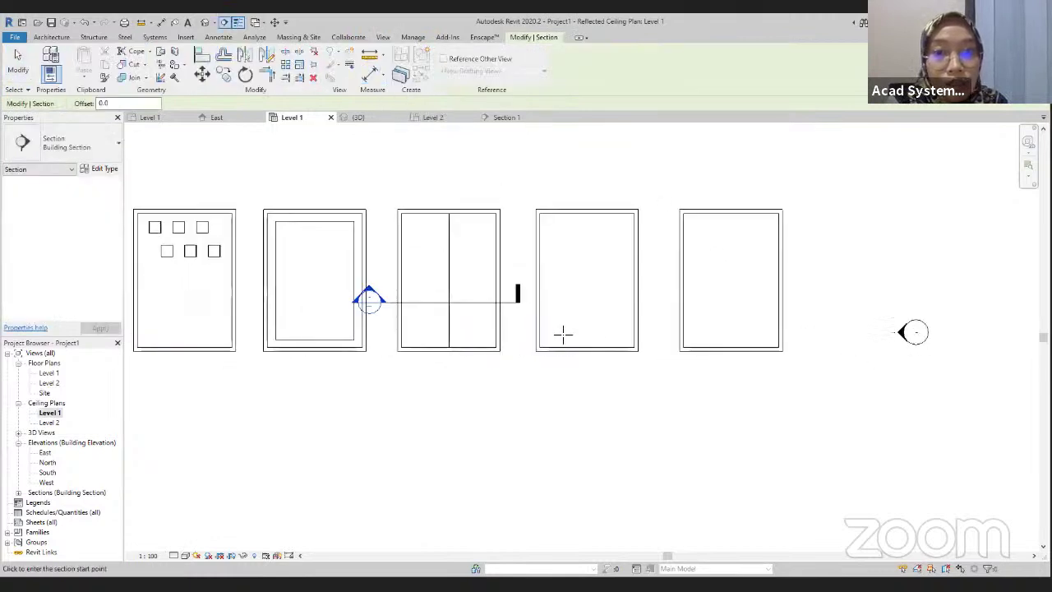
left_click(532, 303)
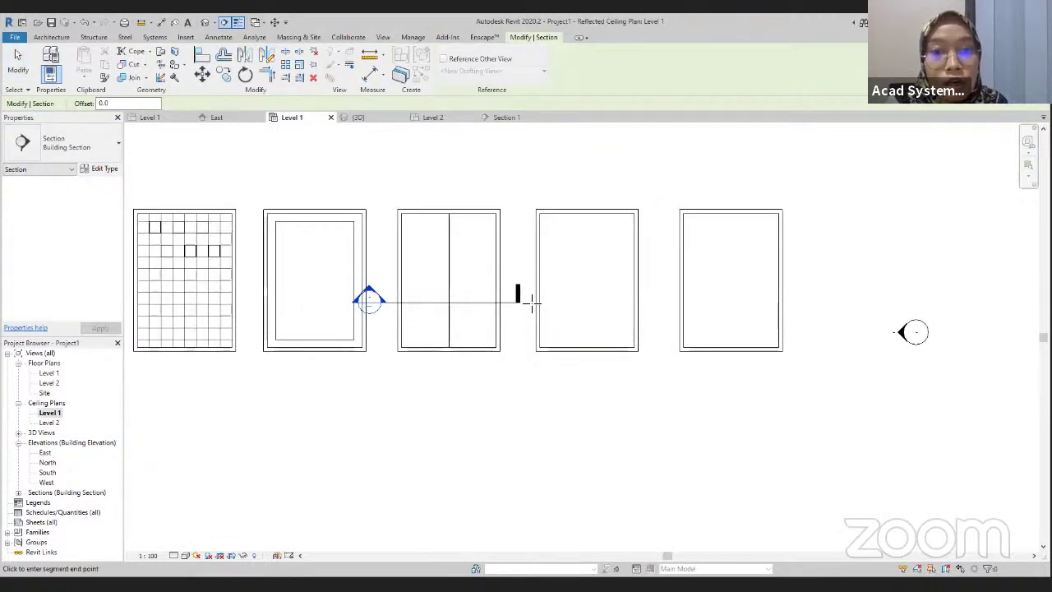
left_click(648, 302)
key("Escape")
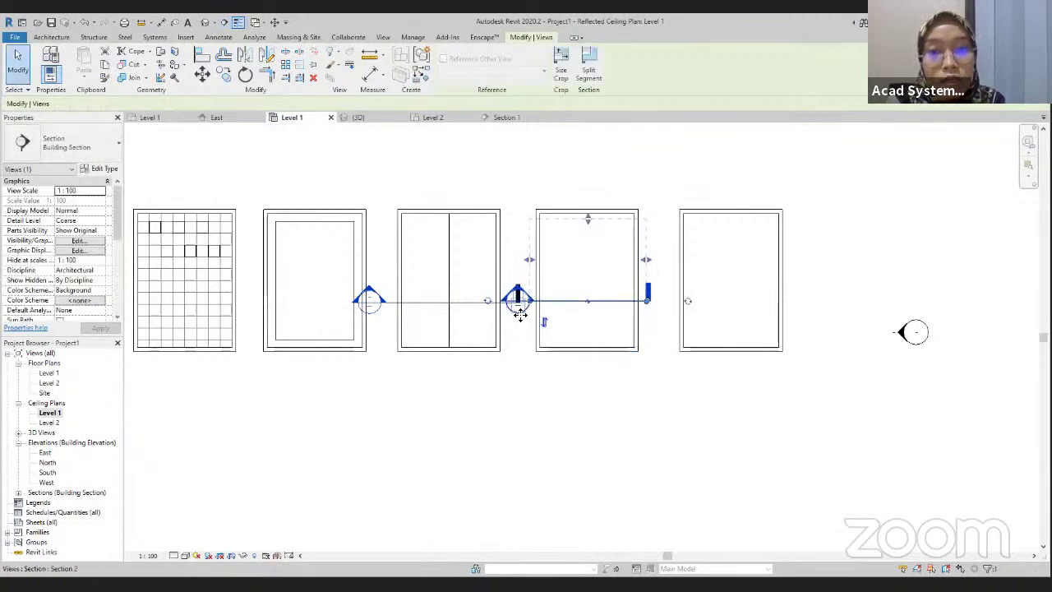
key("Escape")
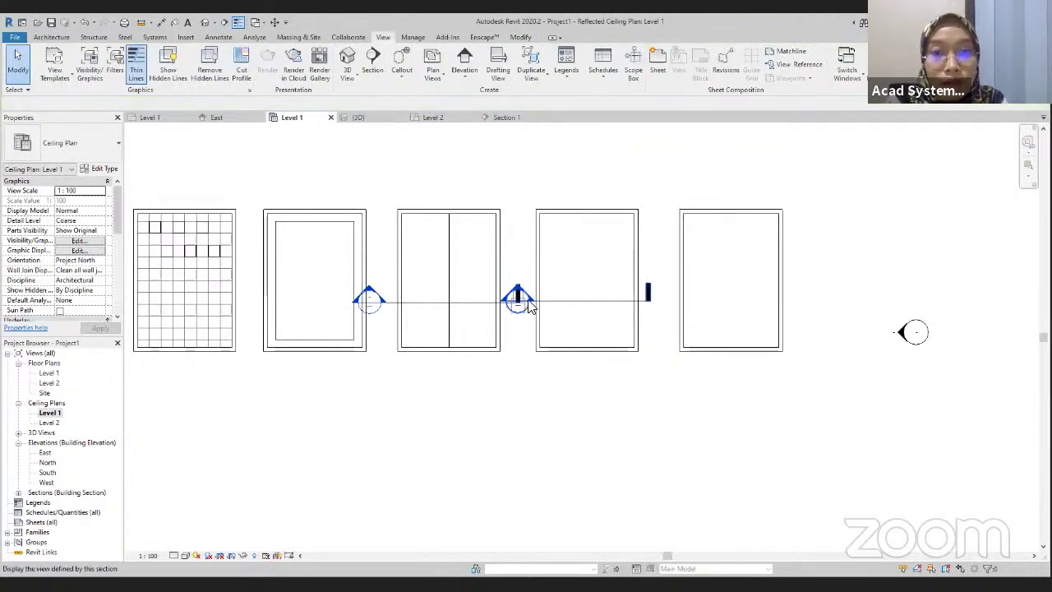
- Open the fifth room's new section view and examine the beams and the ceiling below them
right_click(530, 306)
left_click(560, 369)
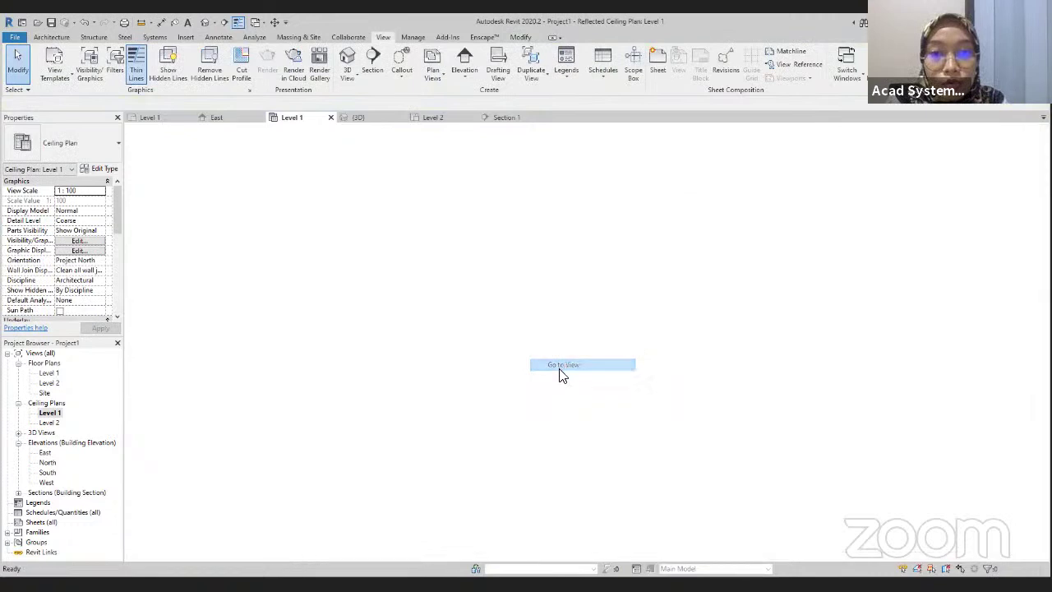
scroll(526, 277, "up", 5)
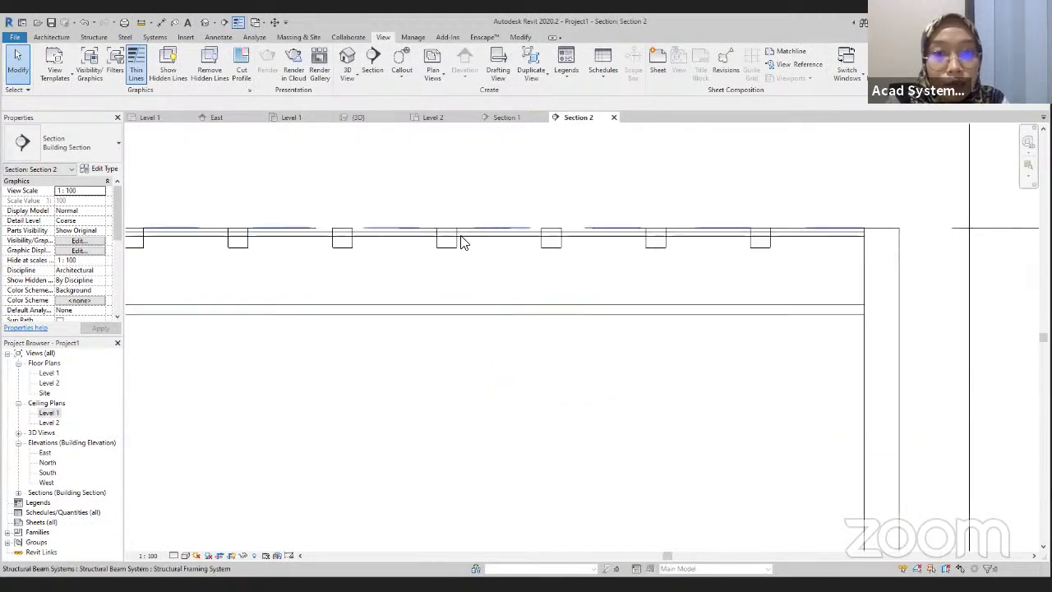
middle_click_drag(463, 242, 570, 206)
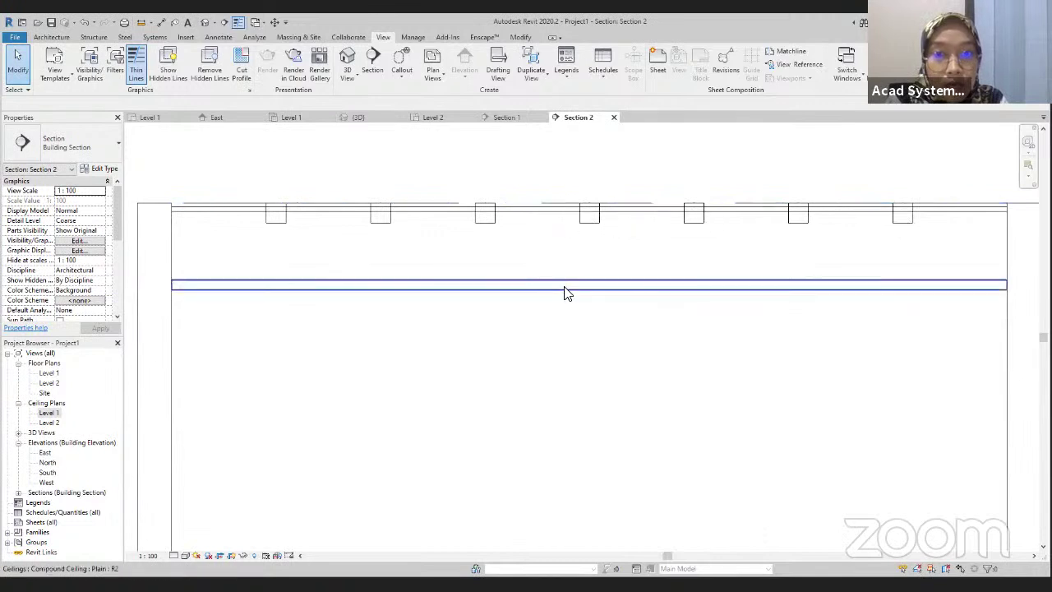
- Measure the vertical distance from the Level 2 line down to the underside of the ceiling in Section 2
left_click(543, 206)
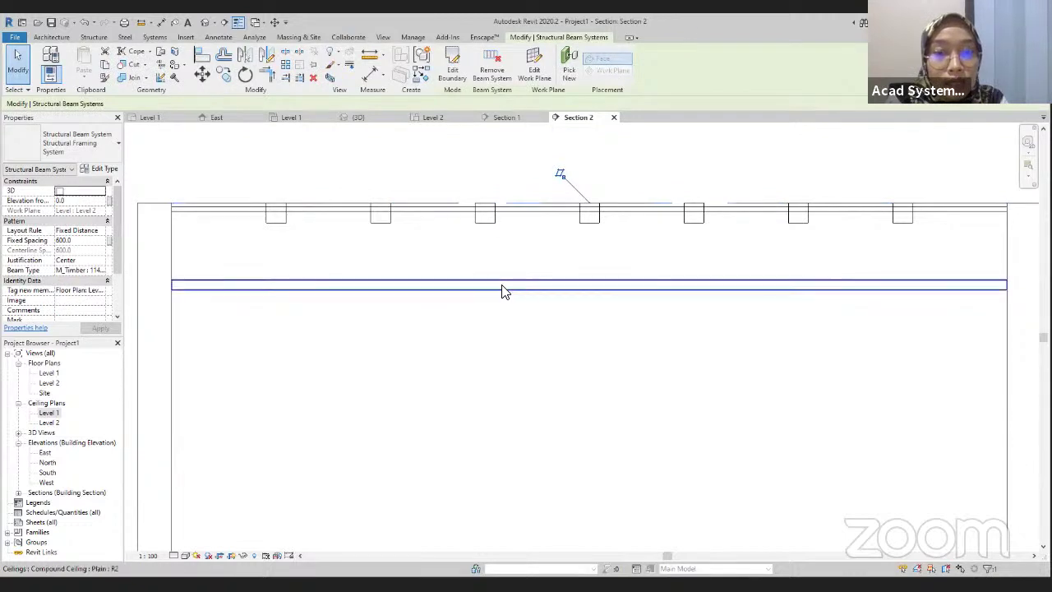
left_click(512, 263)
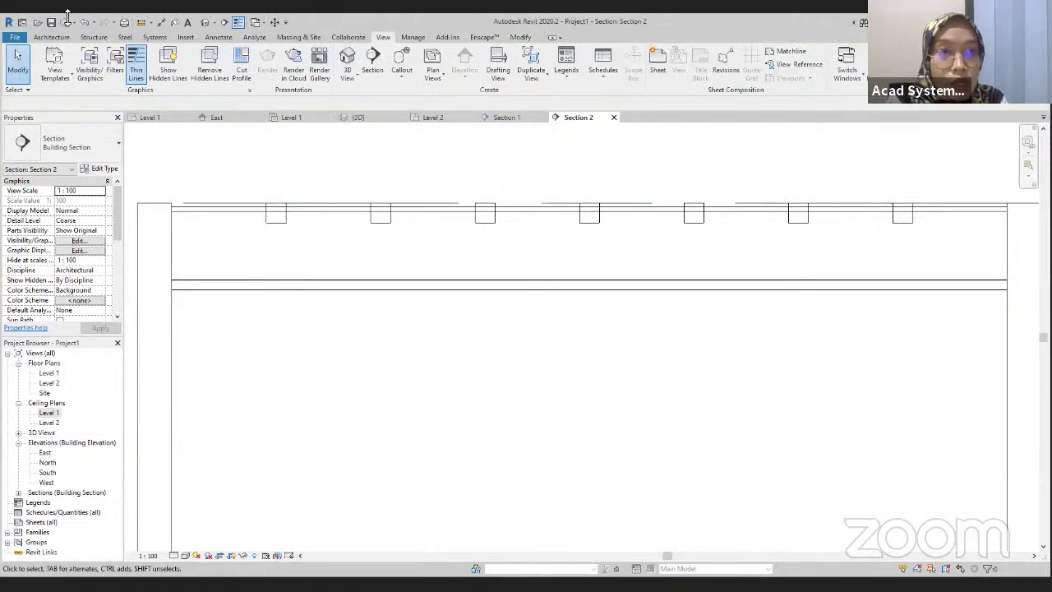
left_click(141, 24)
scroll(552, 203, "up", 1)
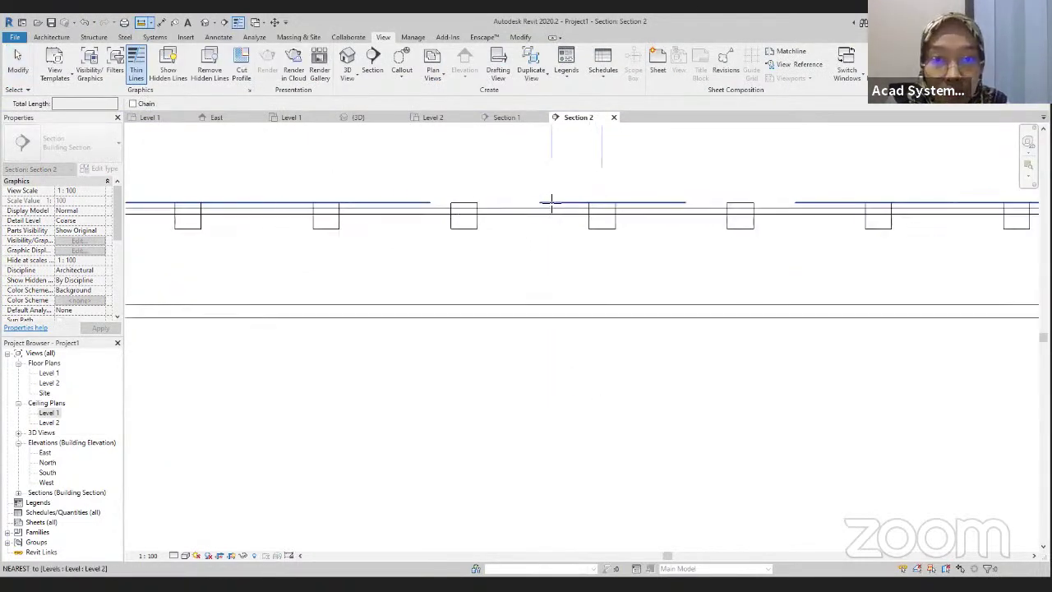
left_click(551, 203)
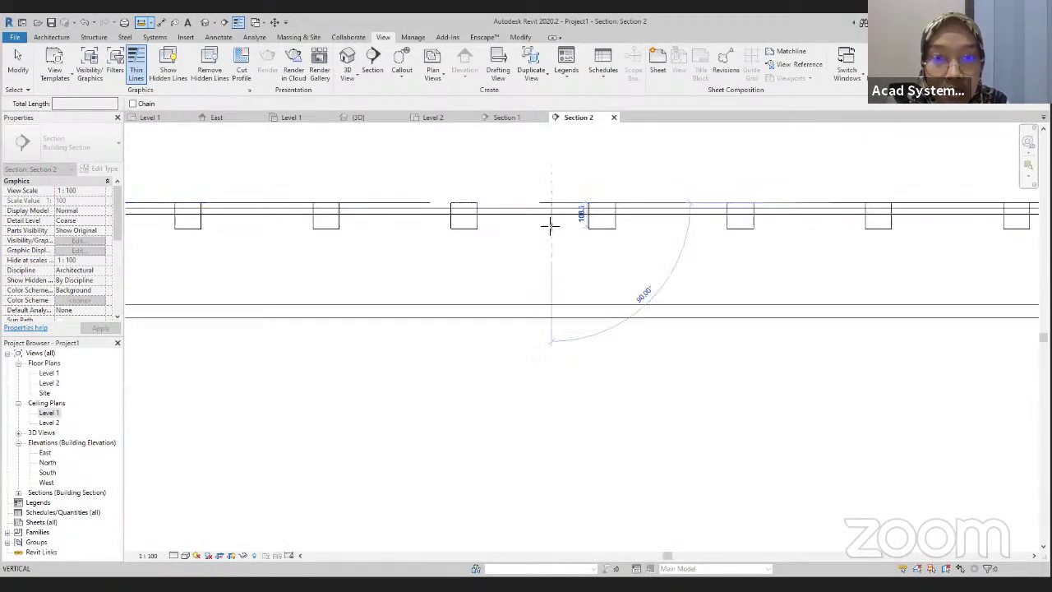
middle_click_drag(550, 225, 546, 150)
left_click(547, 241)
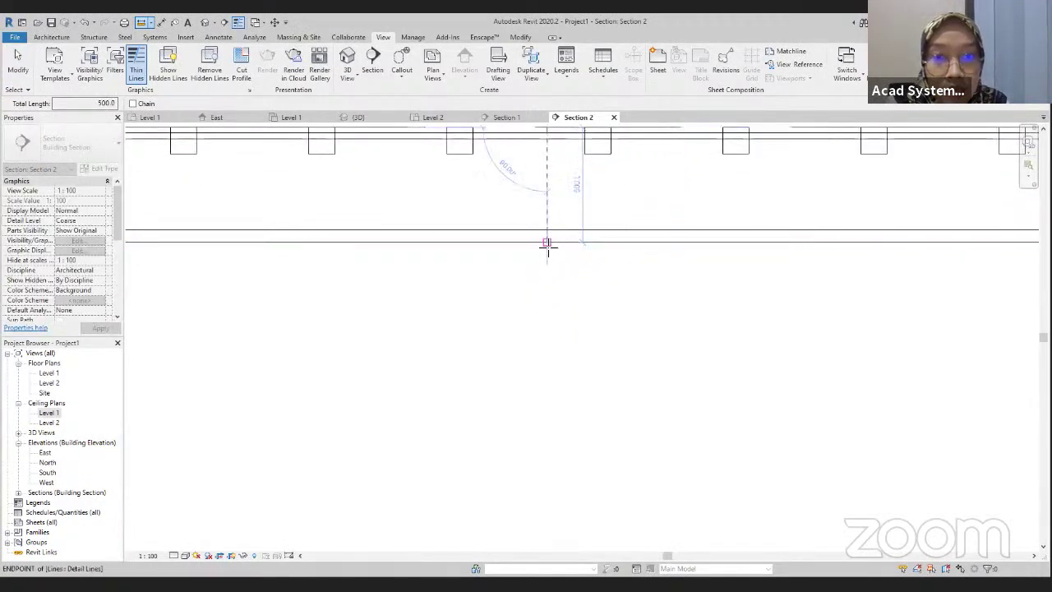
mouse_move(548, 242)
middle_mouse_down()
mouse_move(550, 329)
mouse_move(551, 260)
middle_mouse_up()
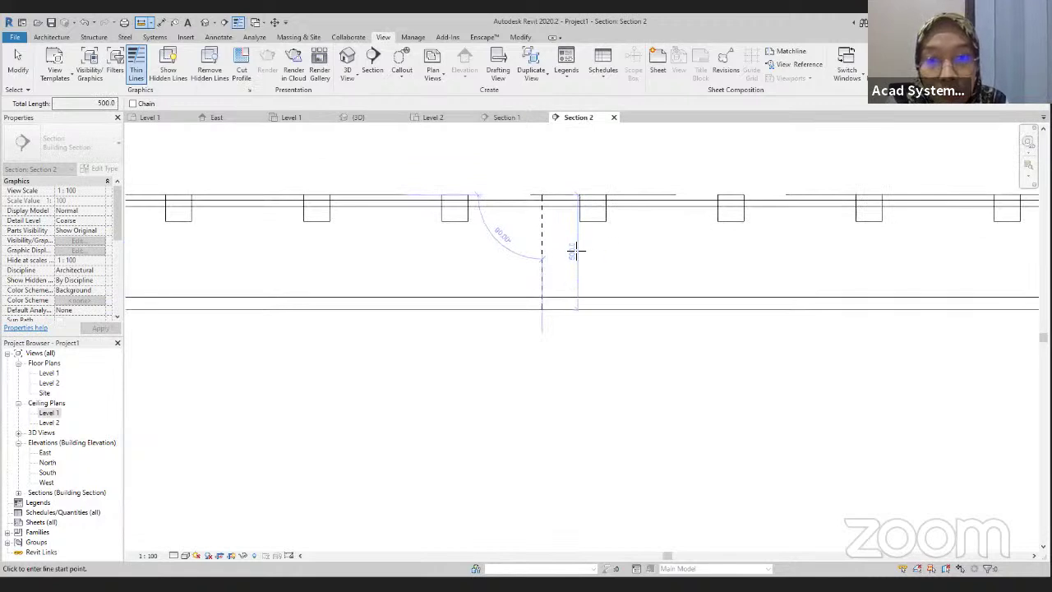
key("Escape")
key("Escape")
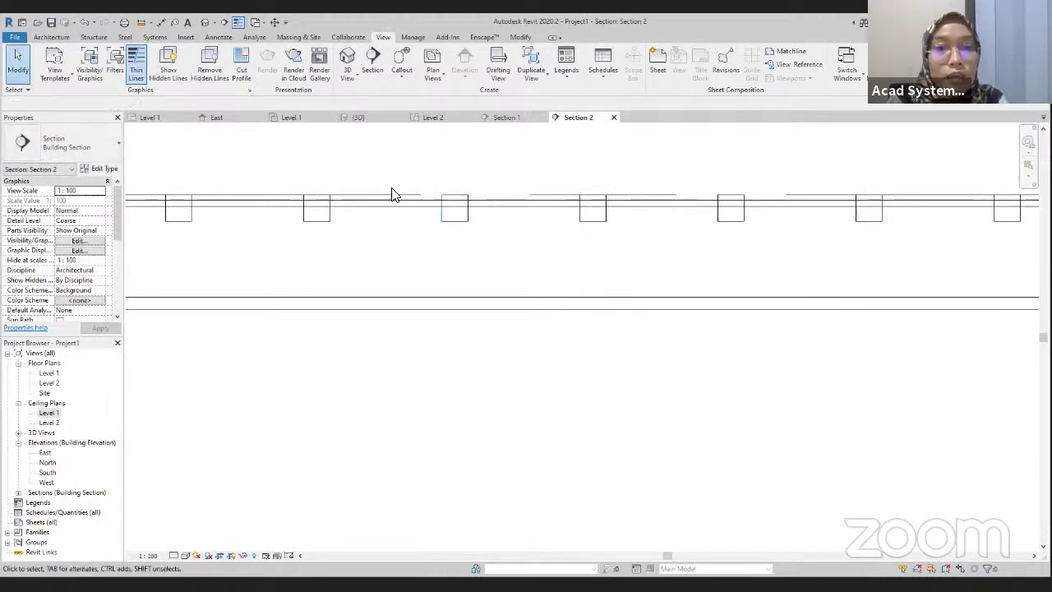
- Set the structural beam system's elevation from Level 2 to -500 in Section 2
left_click(391, 200)
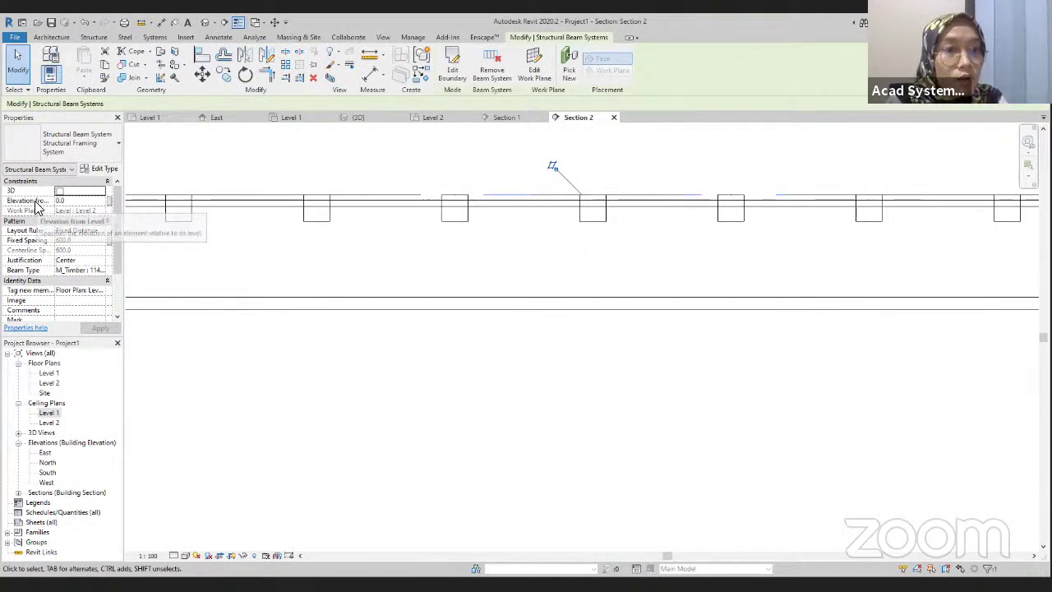
left_click(59, 201)
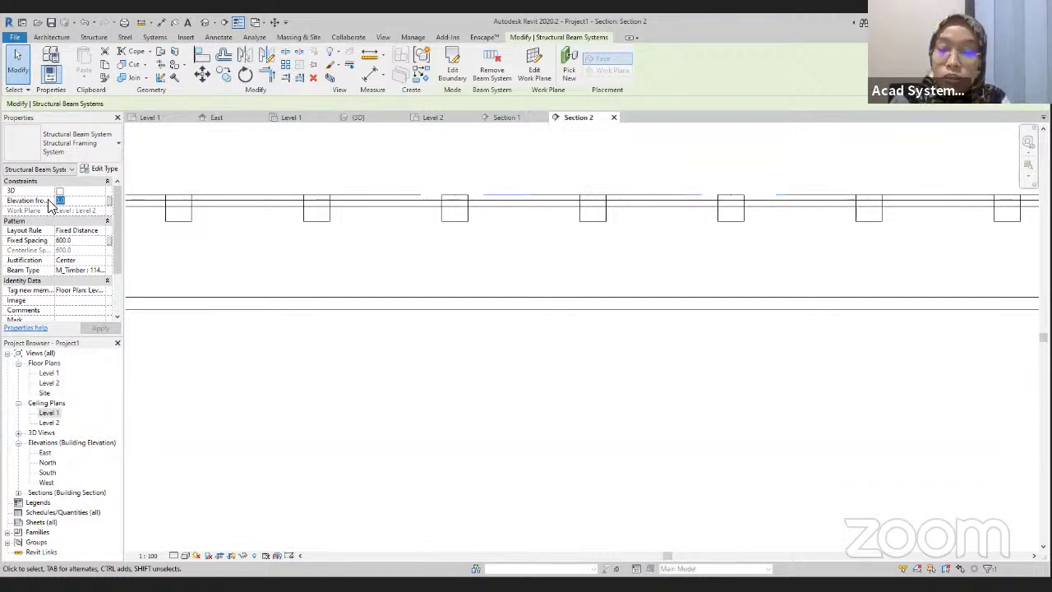
type("3")
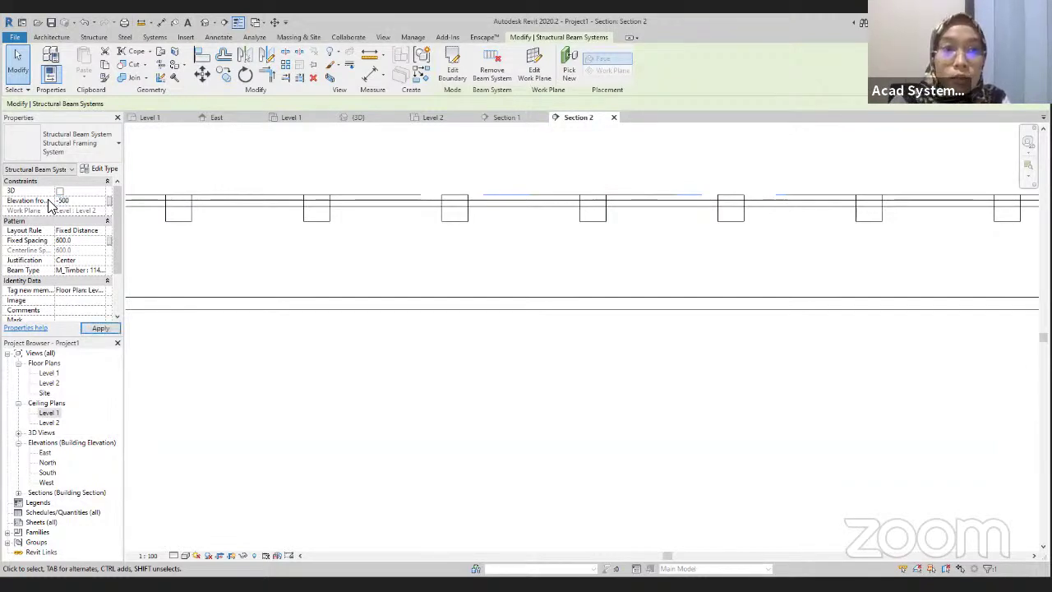
left_click(100, 328)
scroll(411, 411, "down", 3)
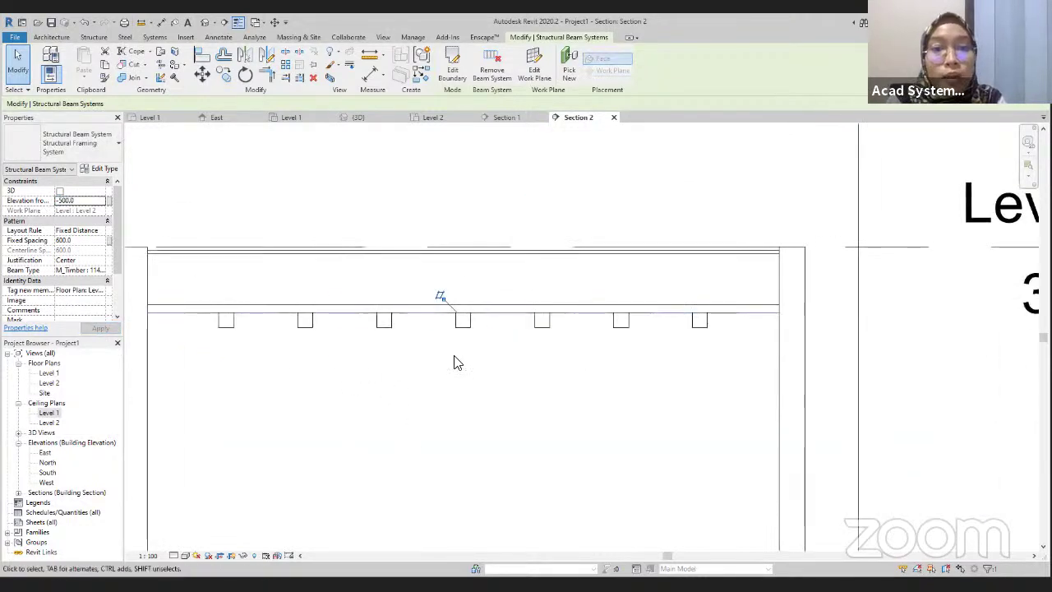
scroll(414, 323, "up", 2)
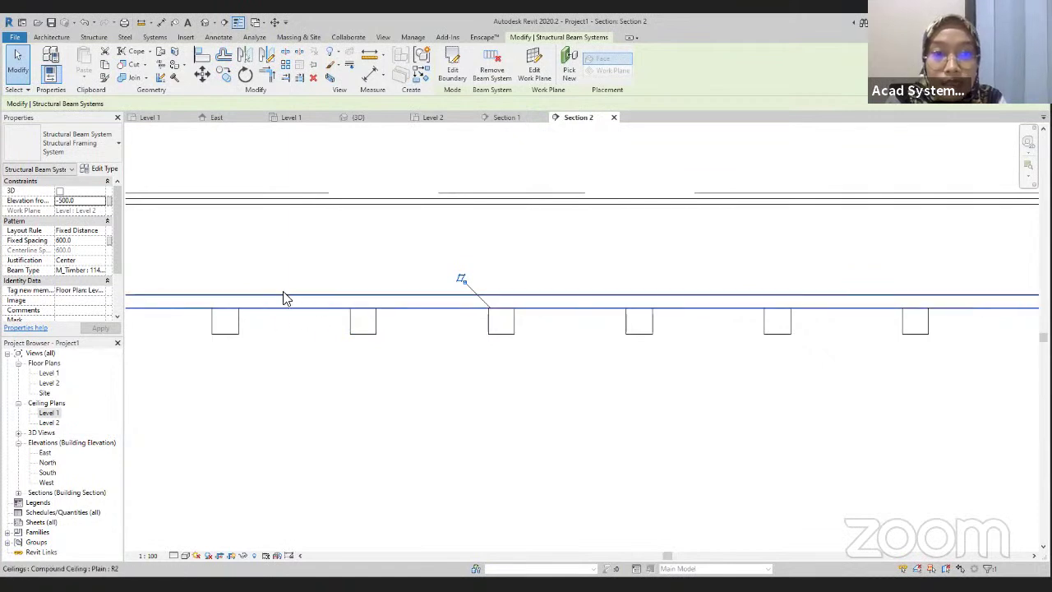
- Inspect the lowered timber beams under the ceiling from below and above in the 3D view
left_click(376, 120)
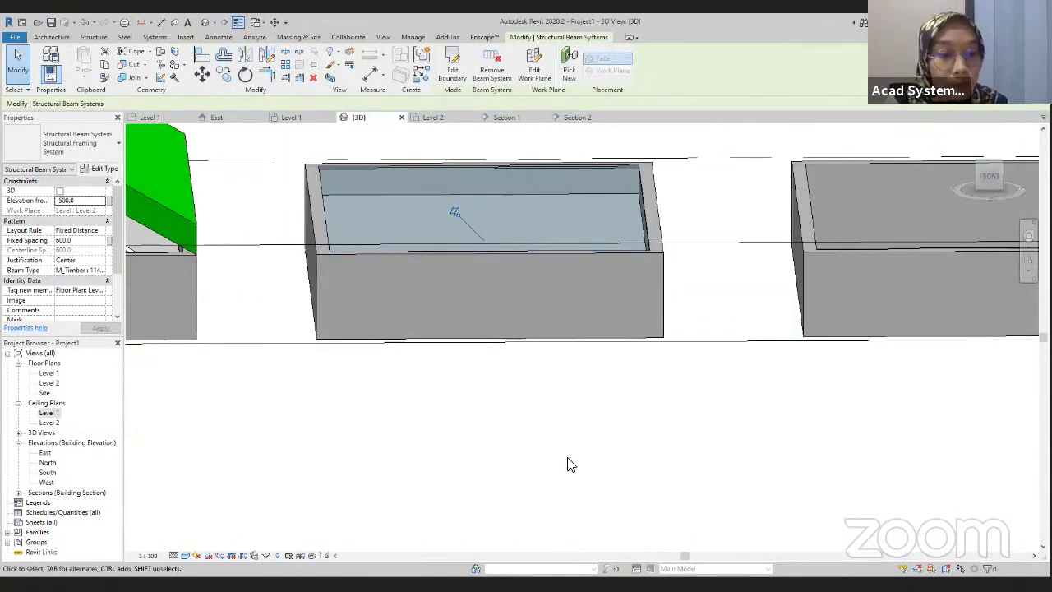
middle_click_drag(566, 463, 447, 371, "shift")
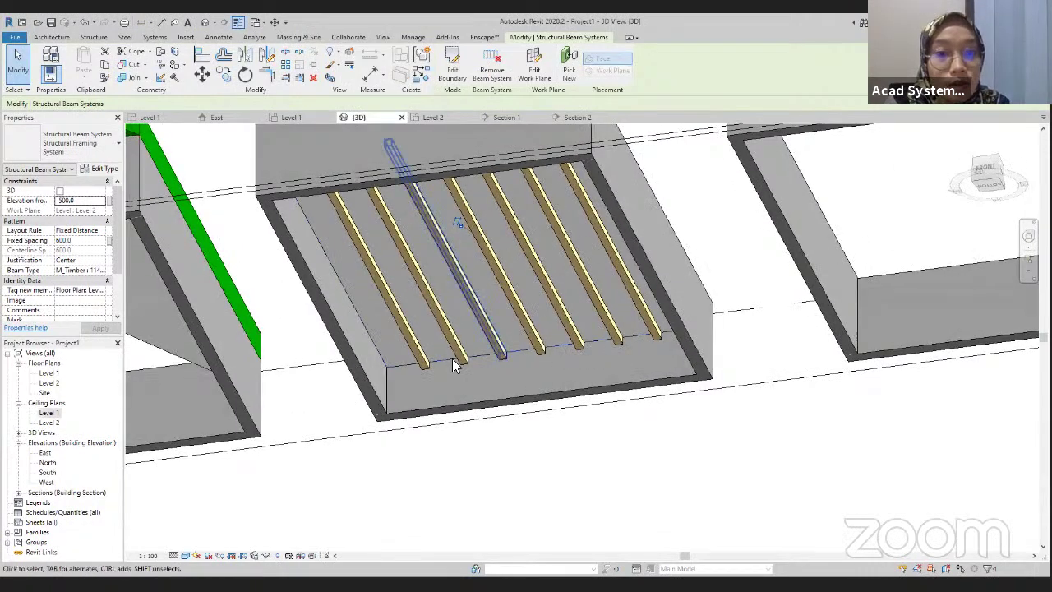
scroll(453, 365, "up", 3)
scroll(376, 374, "down", 5)
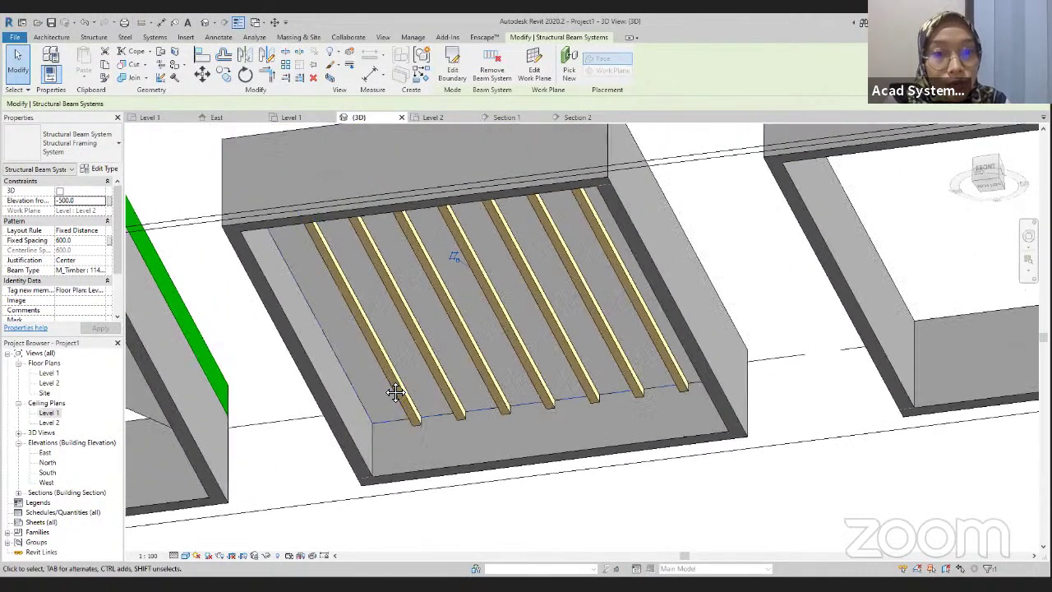
key("Escape")
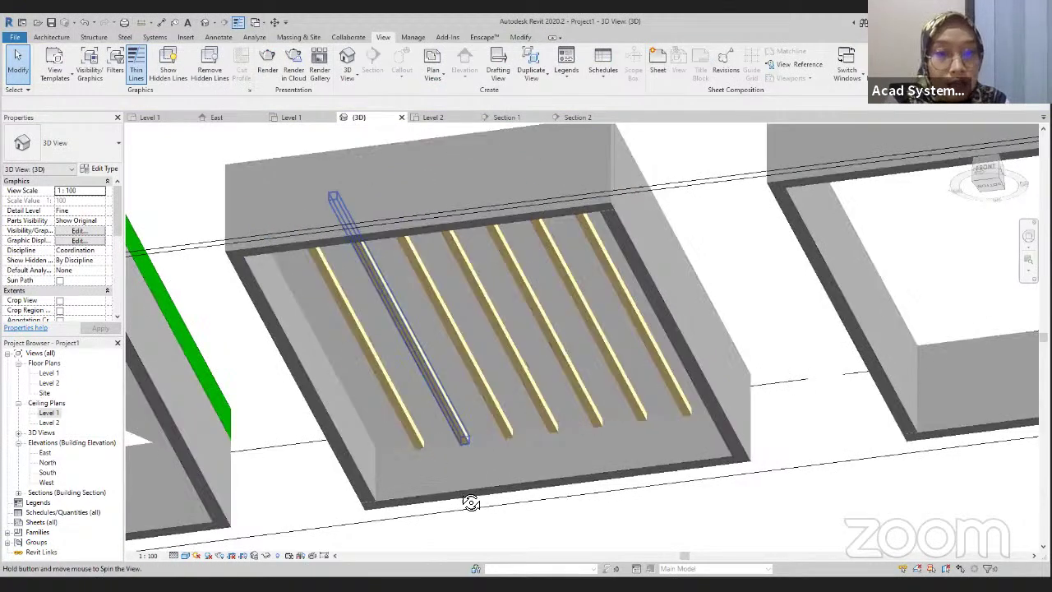
middle_click_drag(469, 501, 483, 215, "shift")
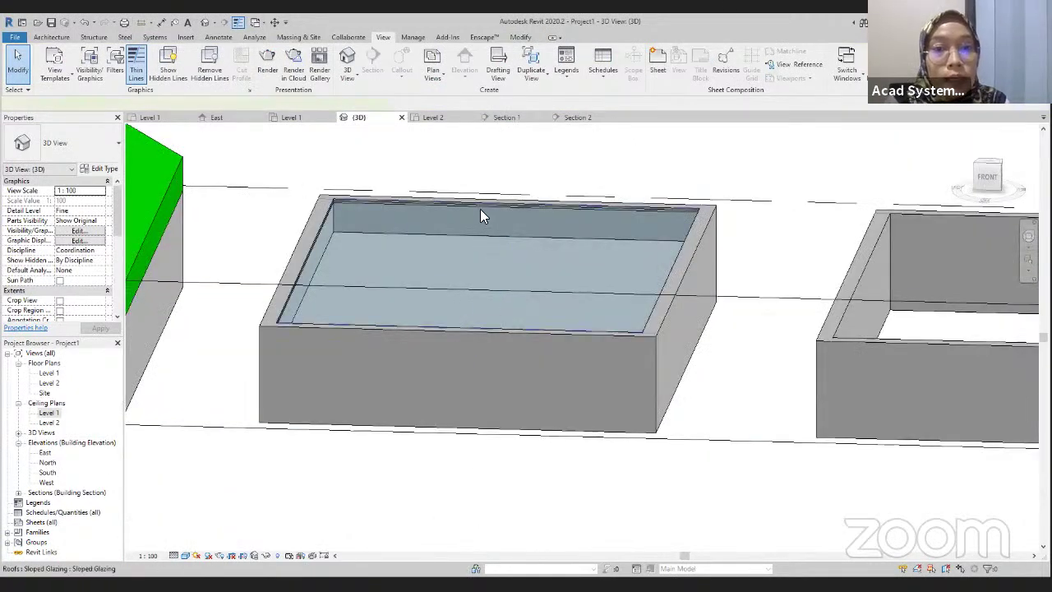
- Remove the sloped glazing roof over the beam-ceiling room in the 3D view
left_click(480, 209)
left_click(693, 455)
scroll(437, 433, "down", 3)
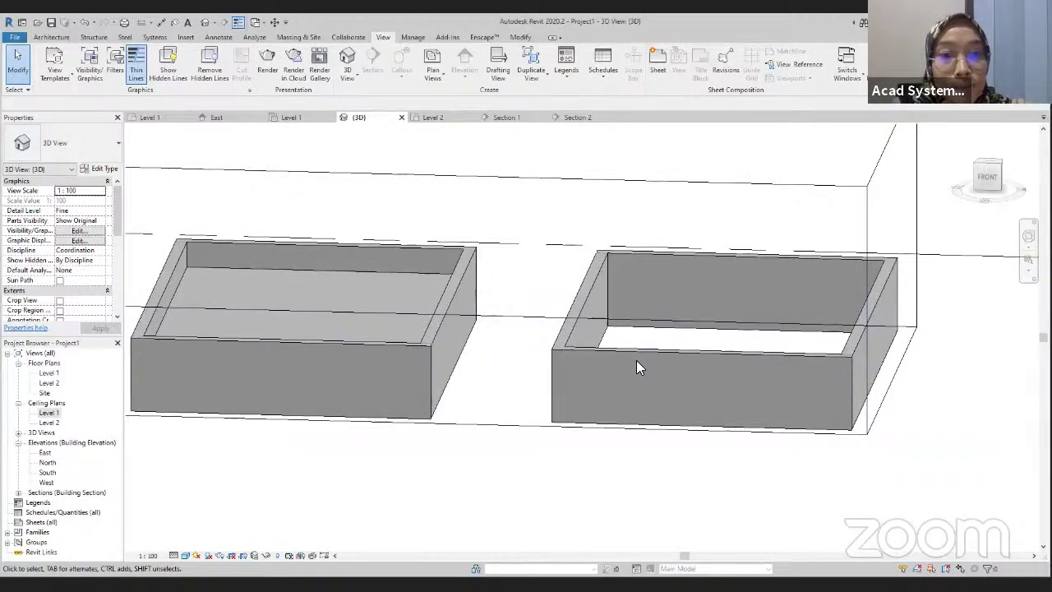
- Check the Coffered Ceiling example on the PowerPoint ceiling types slide, and return to the easternmost room in Revit's Level 1 ceiling plan
key("alt+Tab")
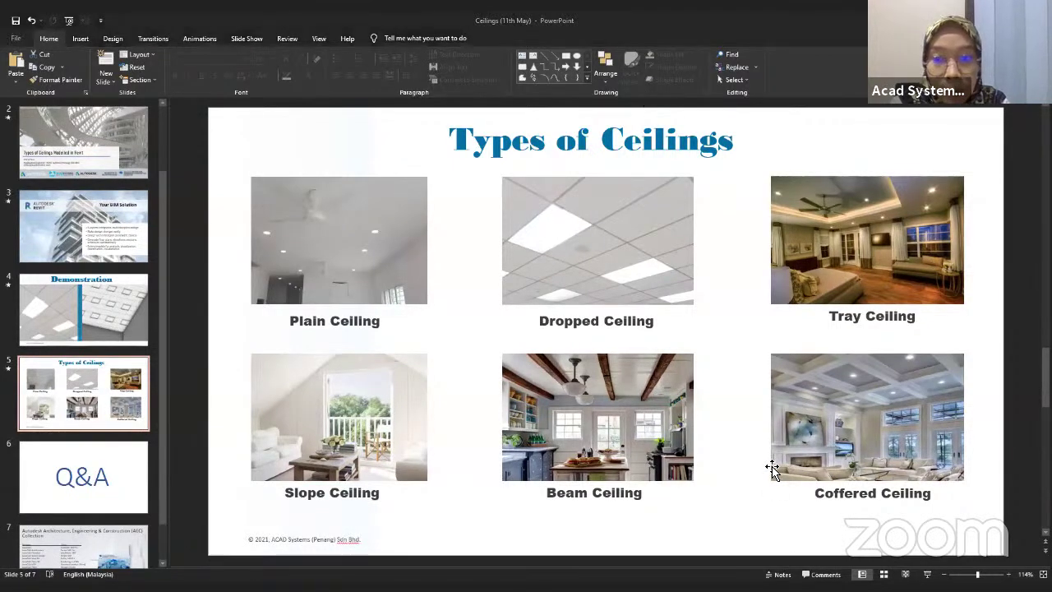
key("alt+Tab")
left_click(291, 119)
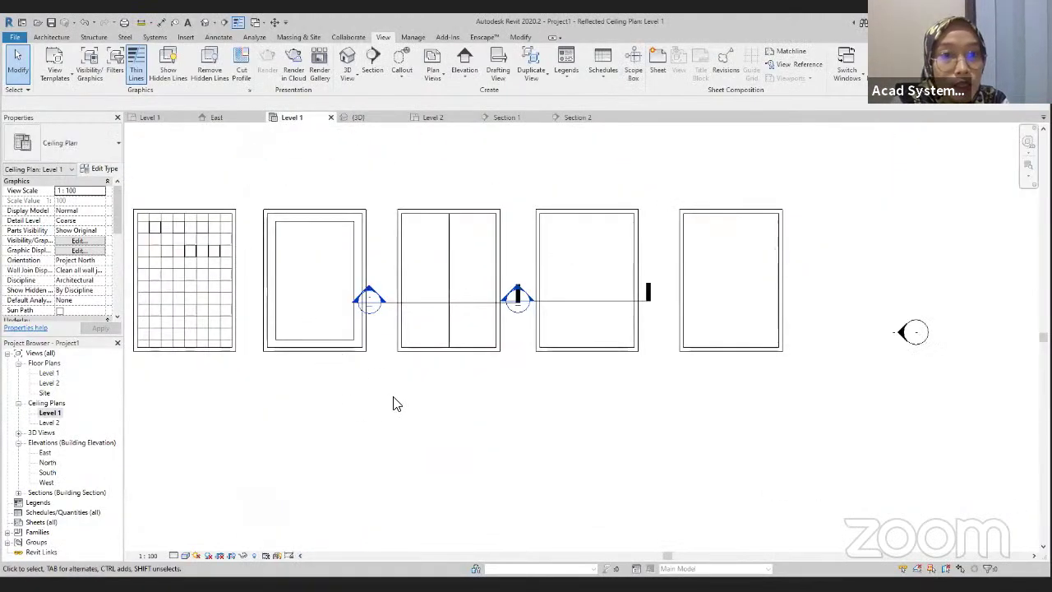
scroll(413, 382, "down", 1)
middle_click_drag(413, 382, 367, 331)
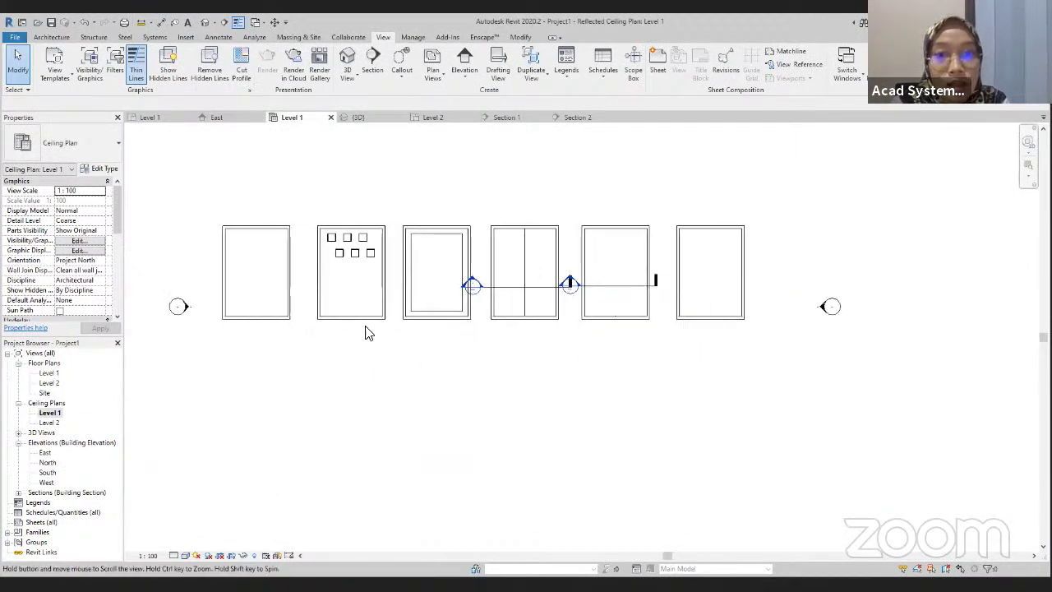
middle_click_drag(681, 284, 664, 321)
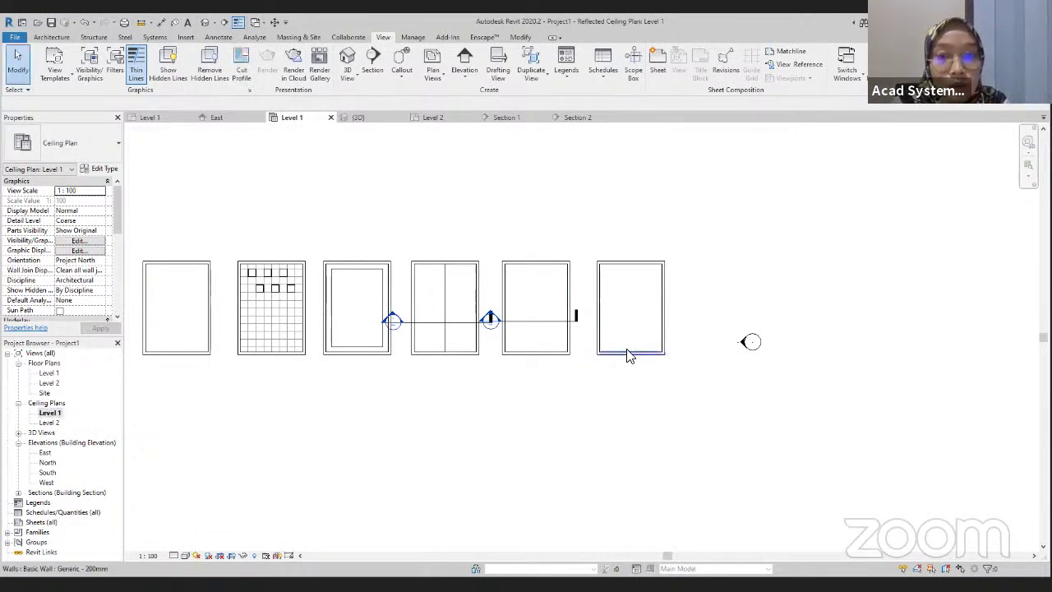
scroll(628, 353, "up", 2)
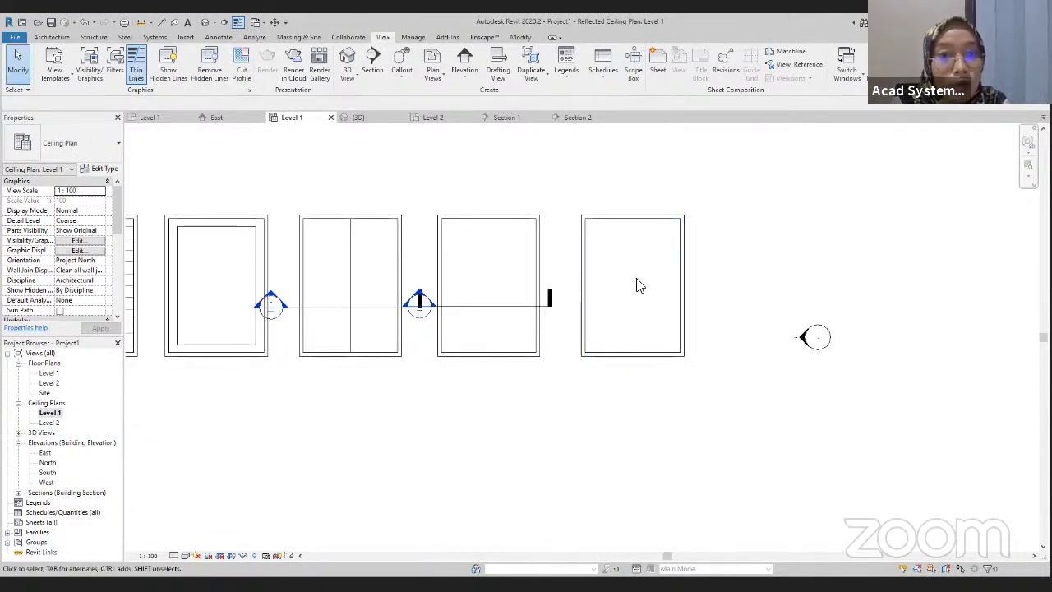
- Place an automatic plain compound ceiling with a height offset of 3000 in the easternmost room, and check it in 3D
left_click(51, 37)
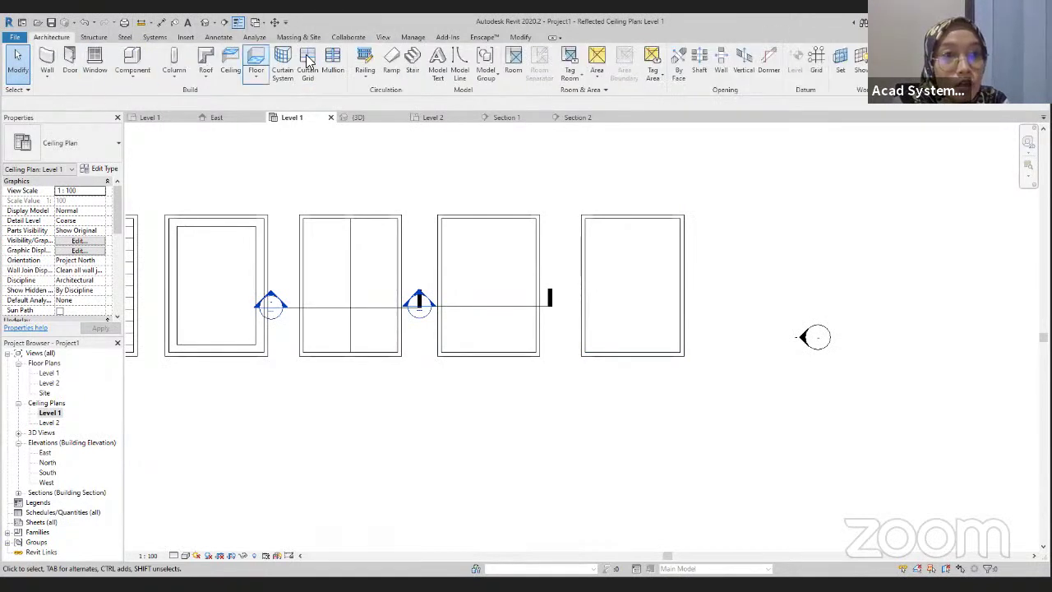
left_click(231, 62)
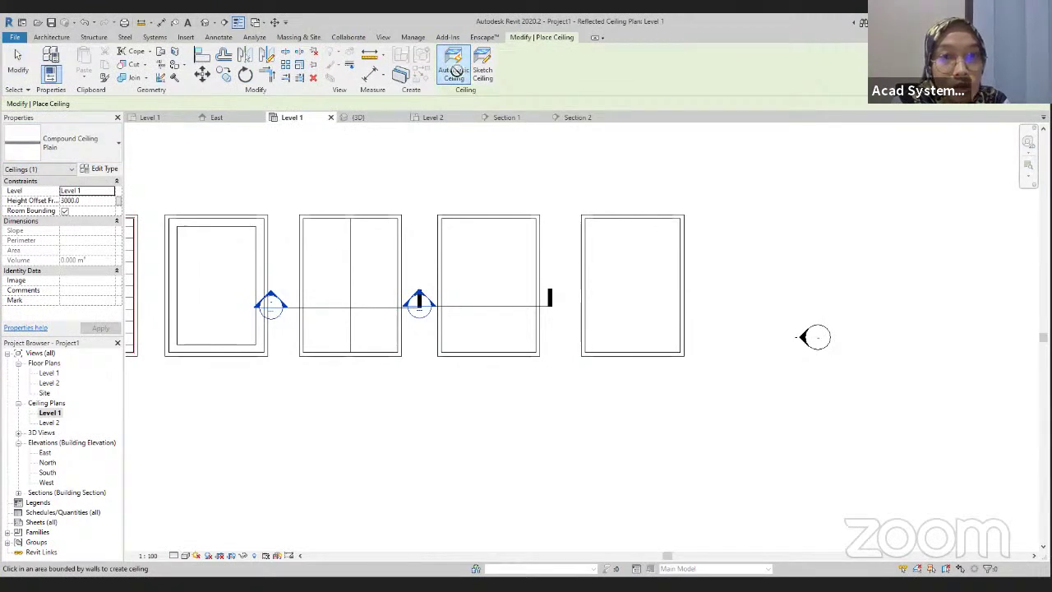
left_click(71, 144)
left_click(62, 277)
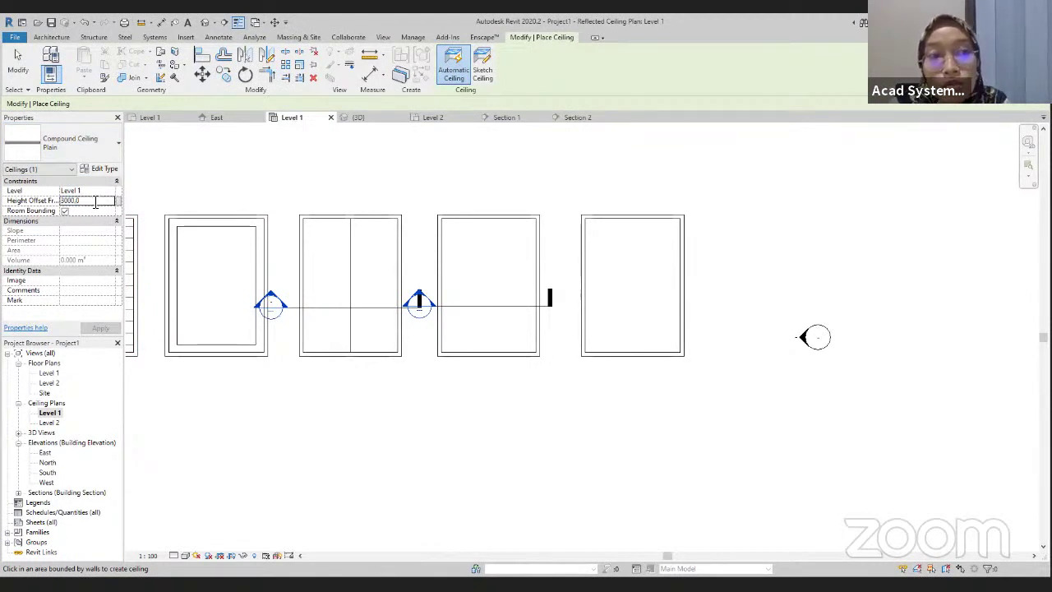
left_click(86, 201)
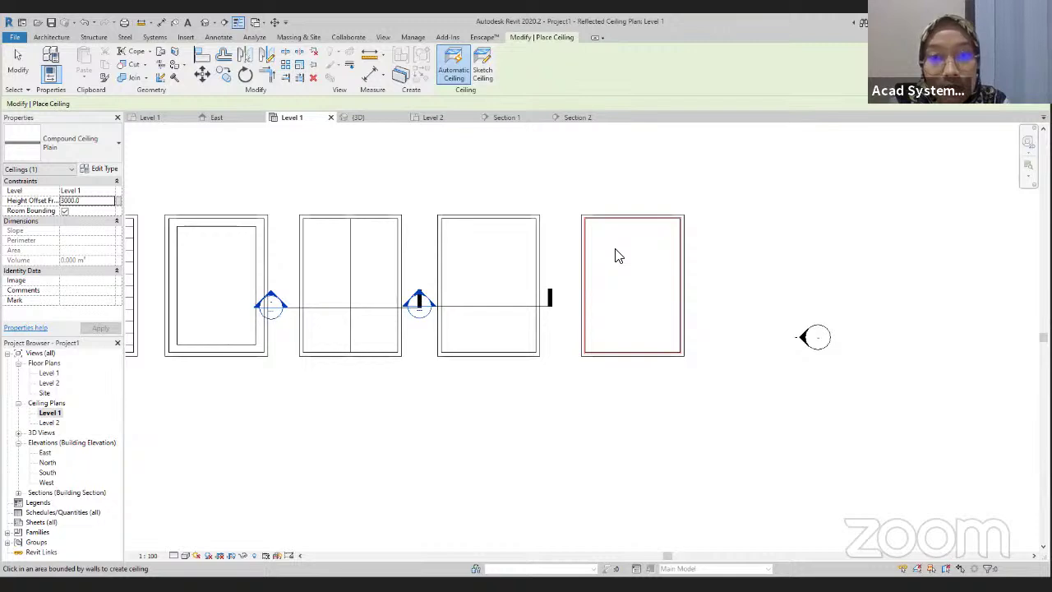
left_click(361, 118)
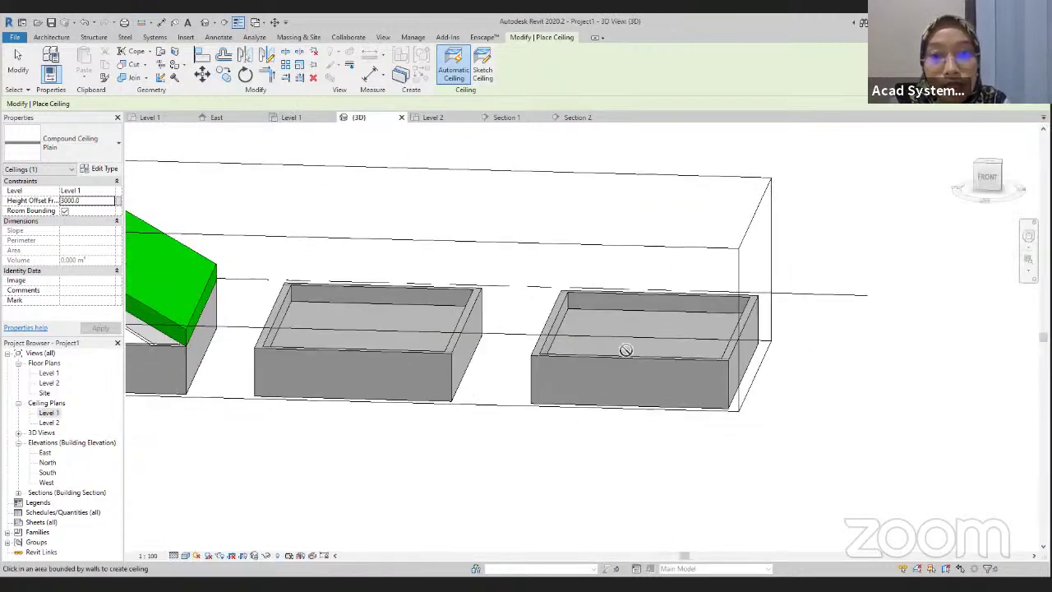
key("Escape")
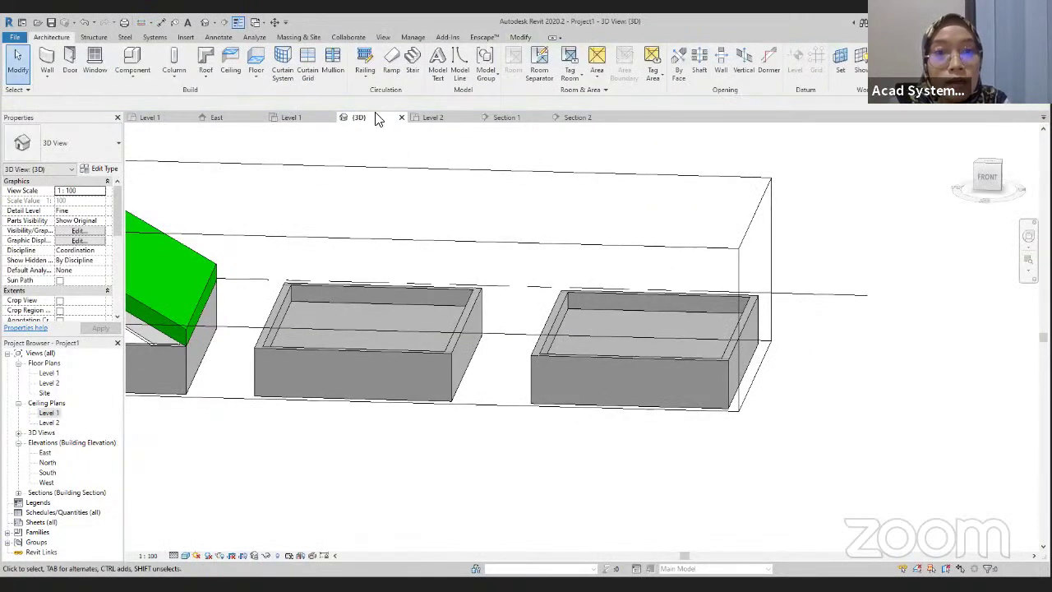
- Start a footprint roof on the Level 2 floor plan with a rectangular boundary, using the Sloped Glazing roof type
left_click(297, 119)
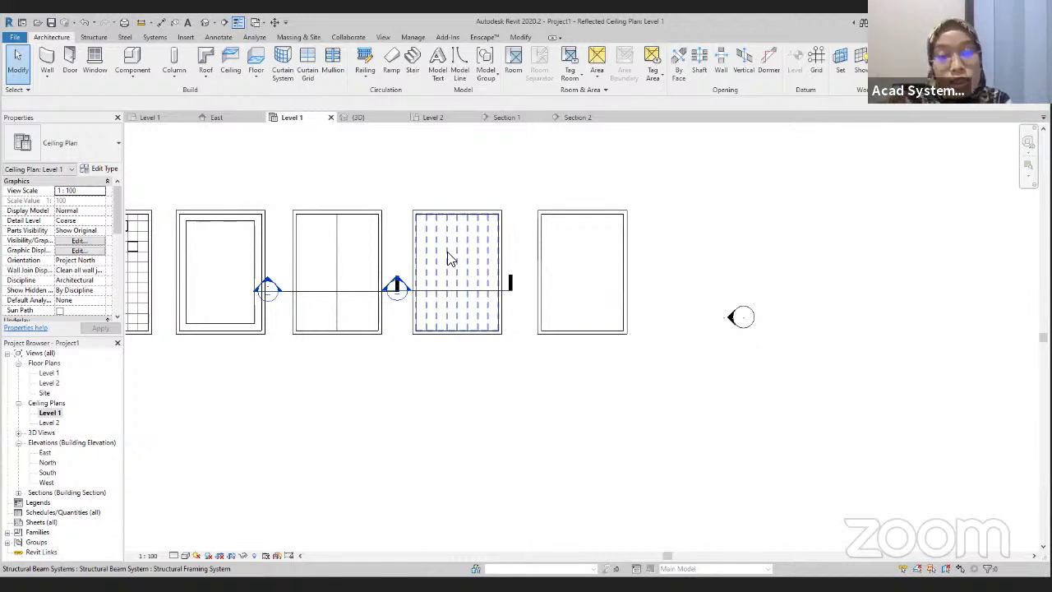
scroll(611, 317, "down", 1)
scroll(575, 235, "up", 3)
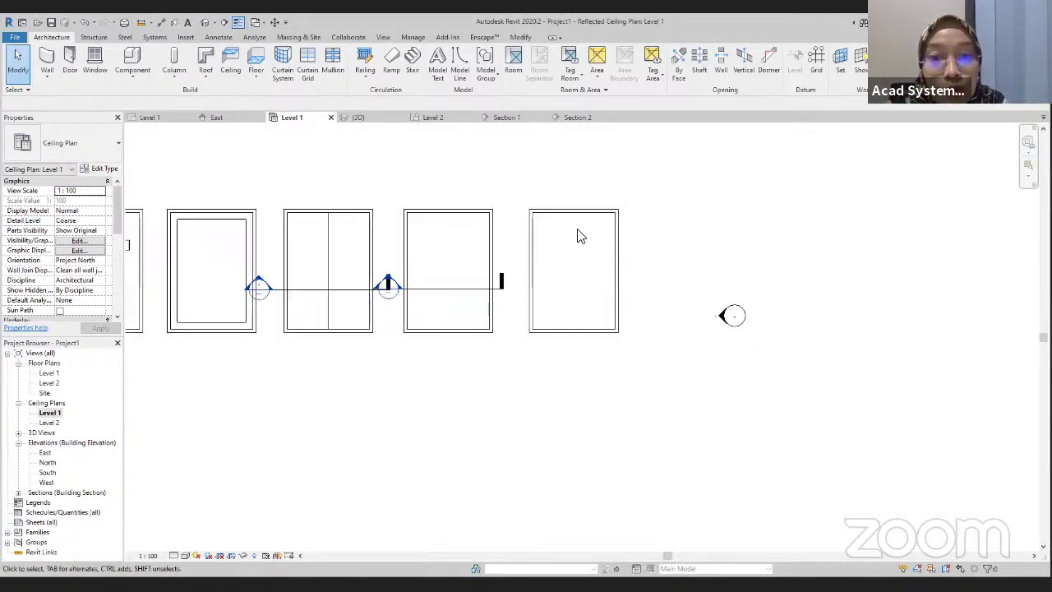
double_click(50, 383)
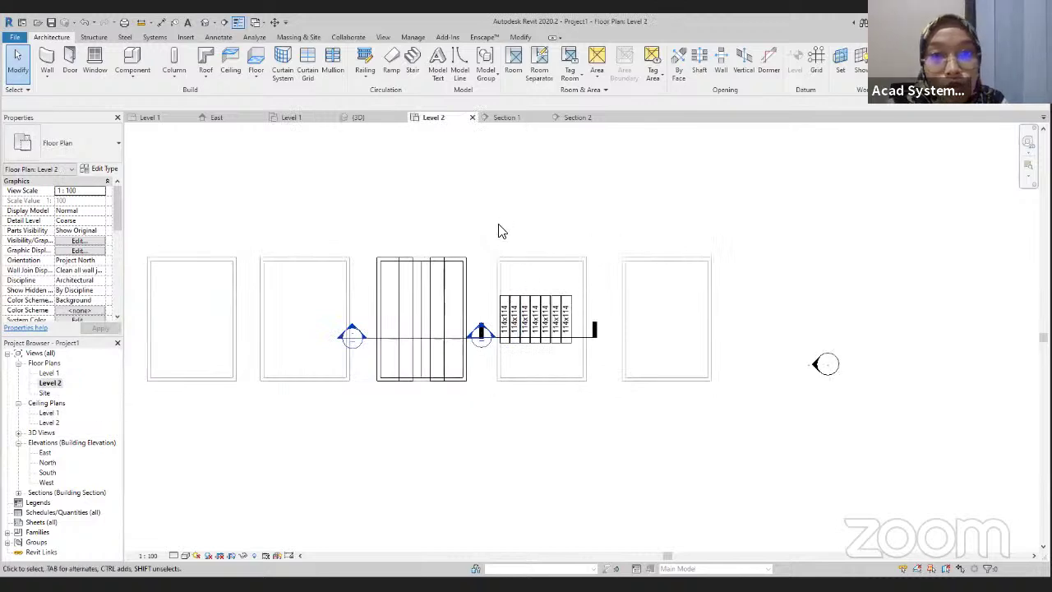
middle_click_drag(674, 291, 613, 282)
scroll(606, 280, "up", 2)
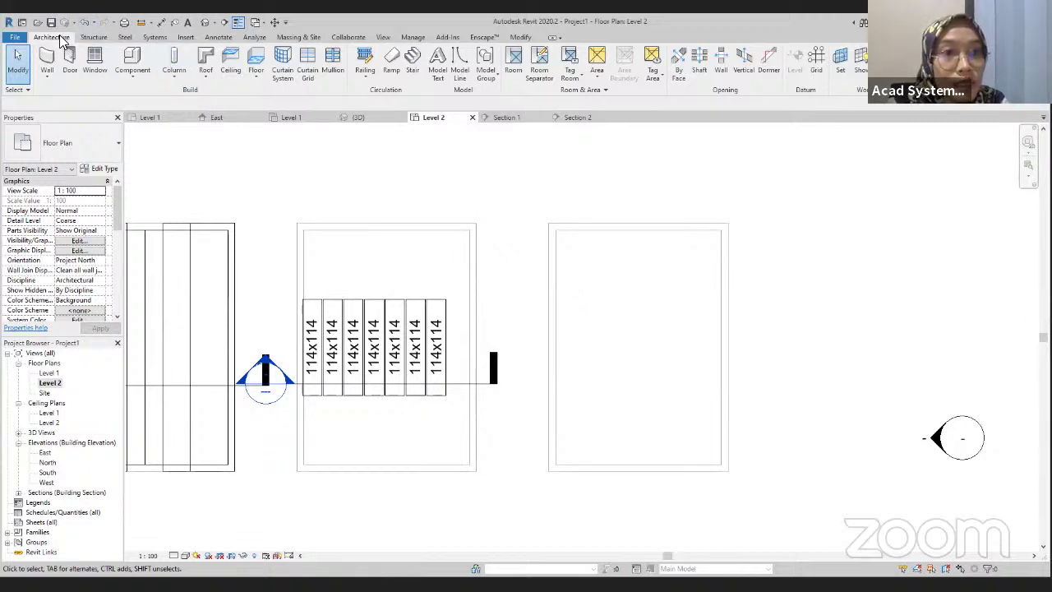
left_click(204, 75)
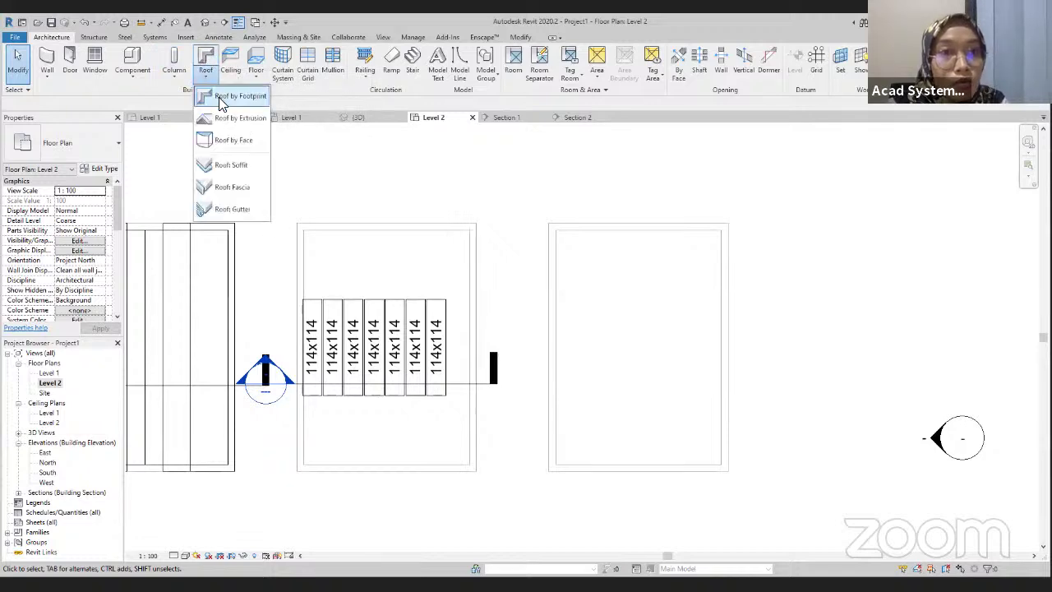
left_click(219, 96)
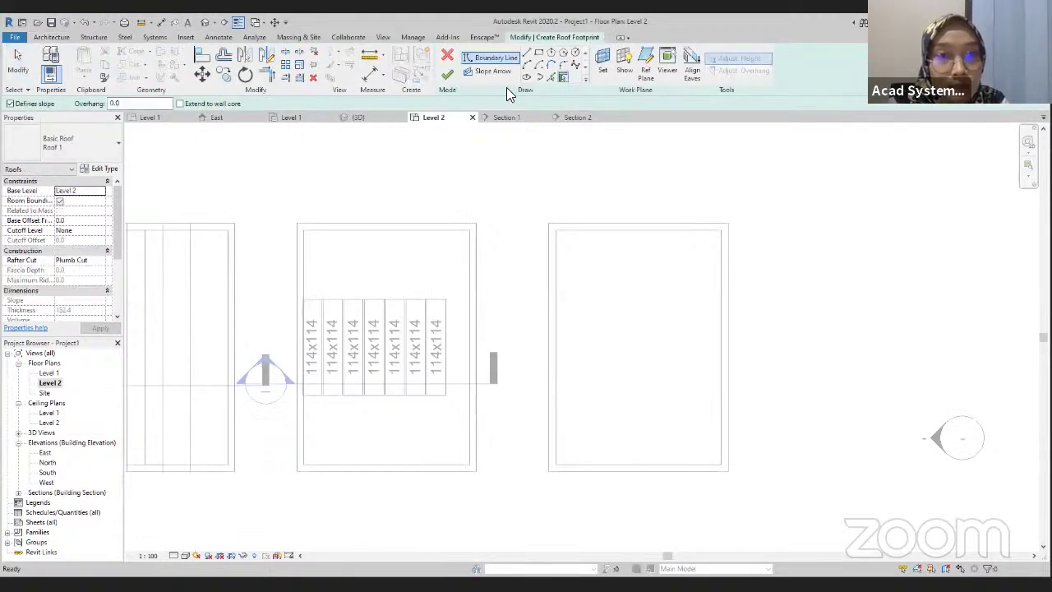
left_click(539, 54)
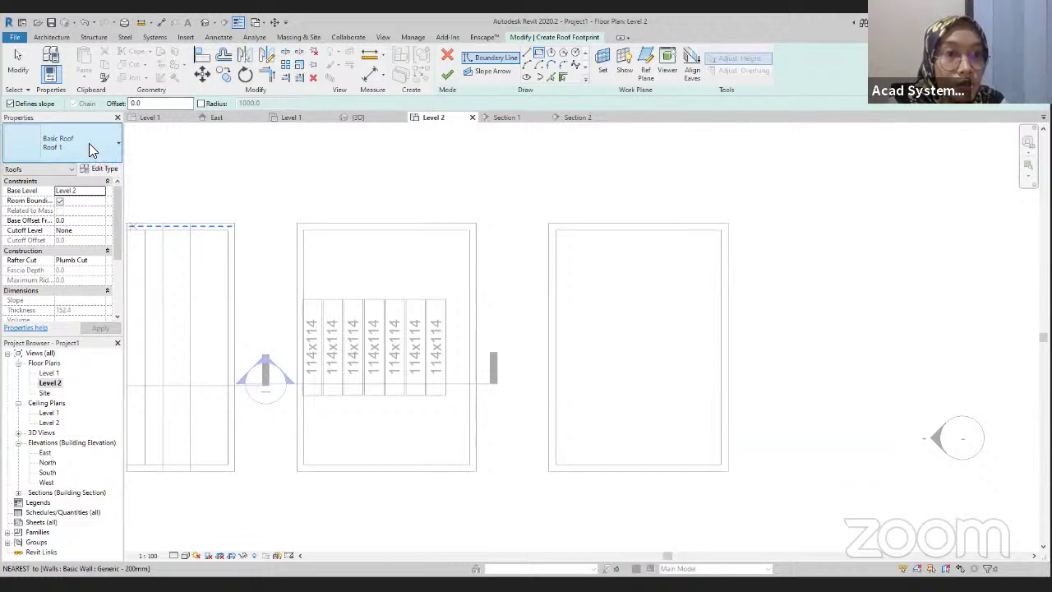
left_click(91, 149)
left_click(25, 372)
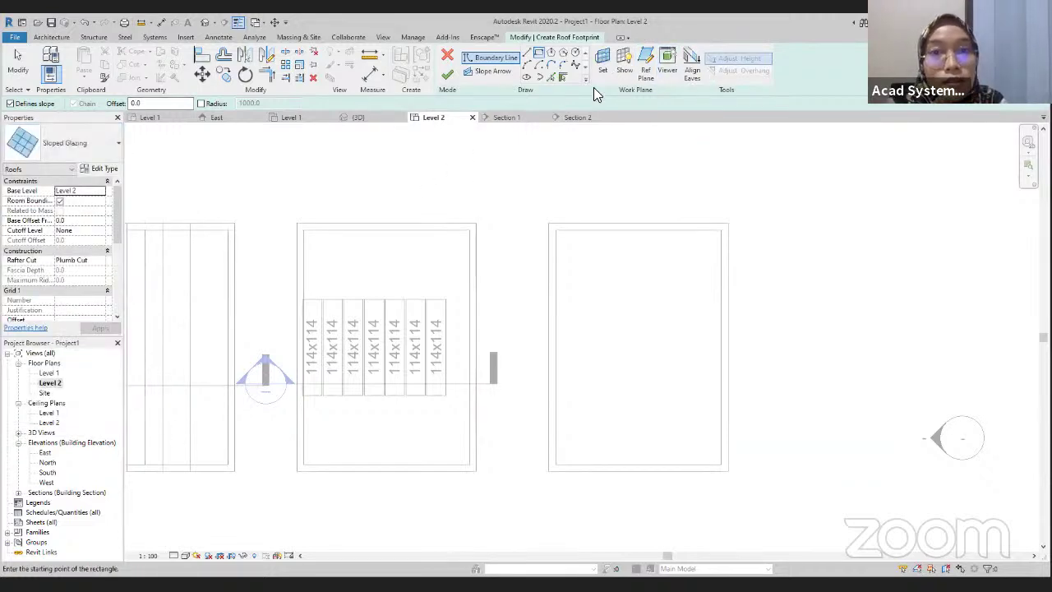
- Sketch the roof's rectangular boundary along the inner wall faces of the easternmost room
left_click(555, 231)
left_click(722, 465)
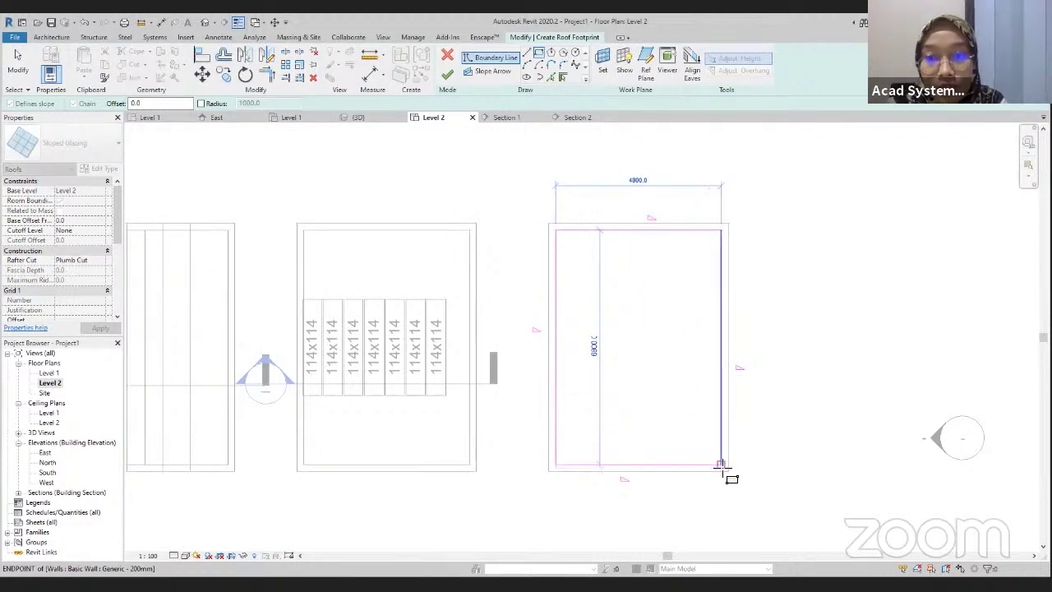
key("Escape")
middle_click_drag(790, 448, 724, 393)
key("Escape")
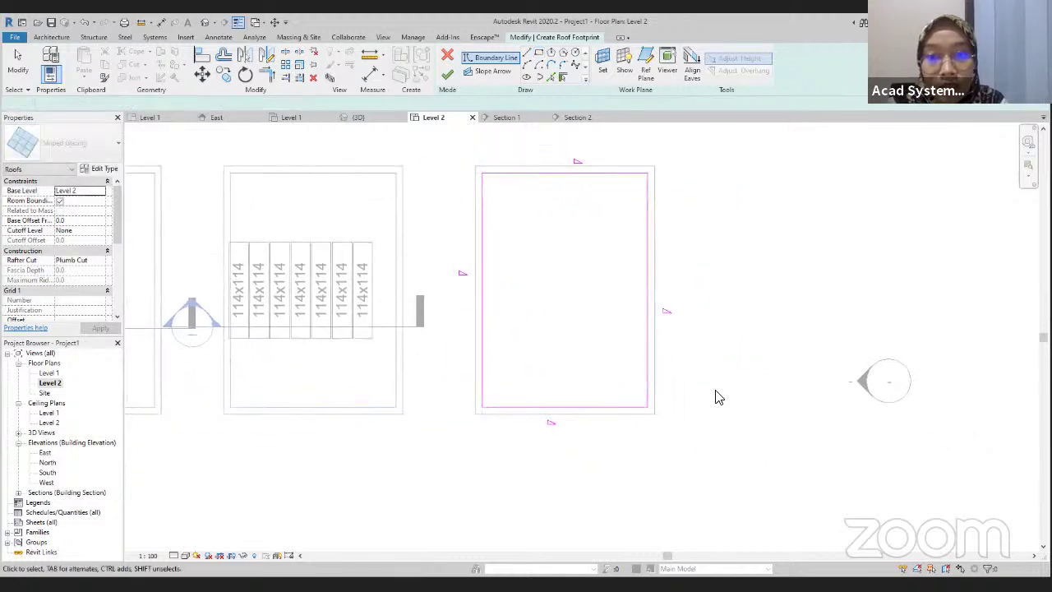
- Remove the slope definition from all four roof boundary lines, finish the glazing roof, and check it in the 3D view
key("Escape")
mouse_move(718, 499)
left_mouse_down()
mouse_move(505, 341)
mouse_move(446, 150)
left_mouse_up()
left_click(230, 103)
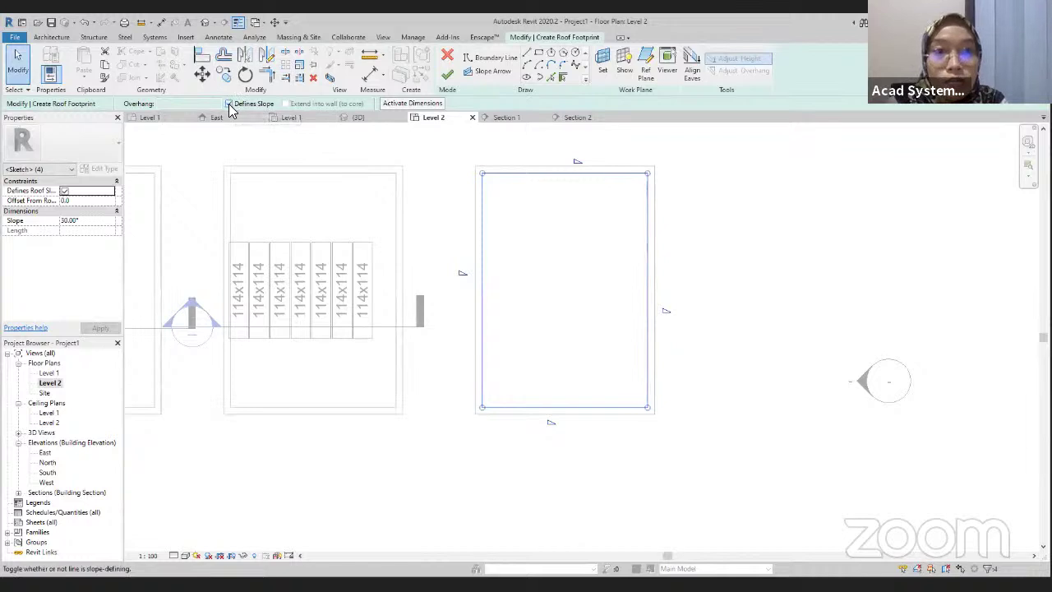
scroll(630, 331, "down", 1)
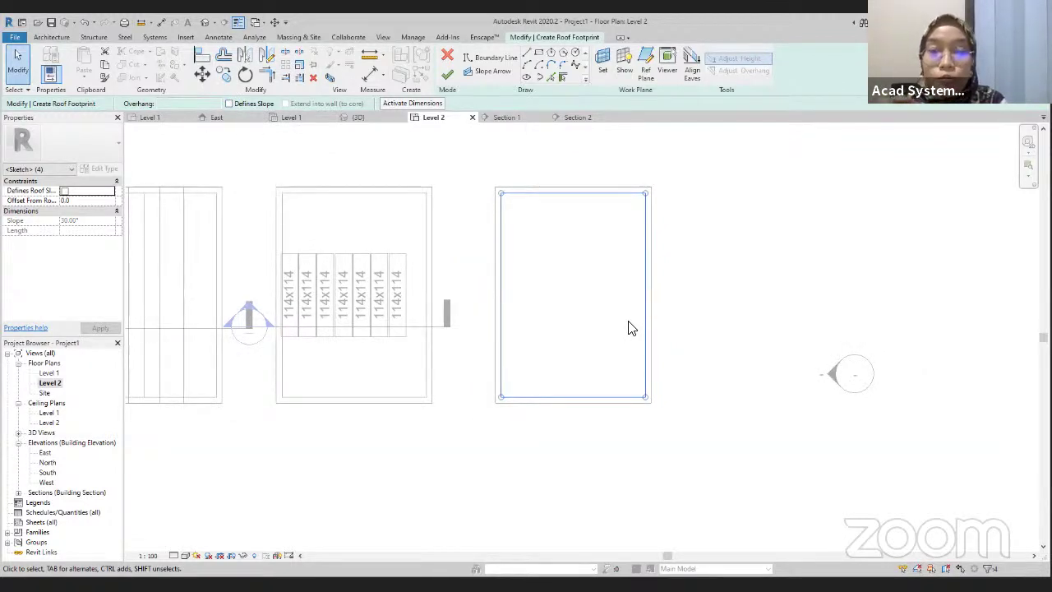
left_click(448, 79)
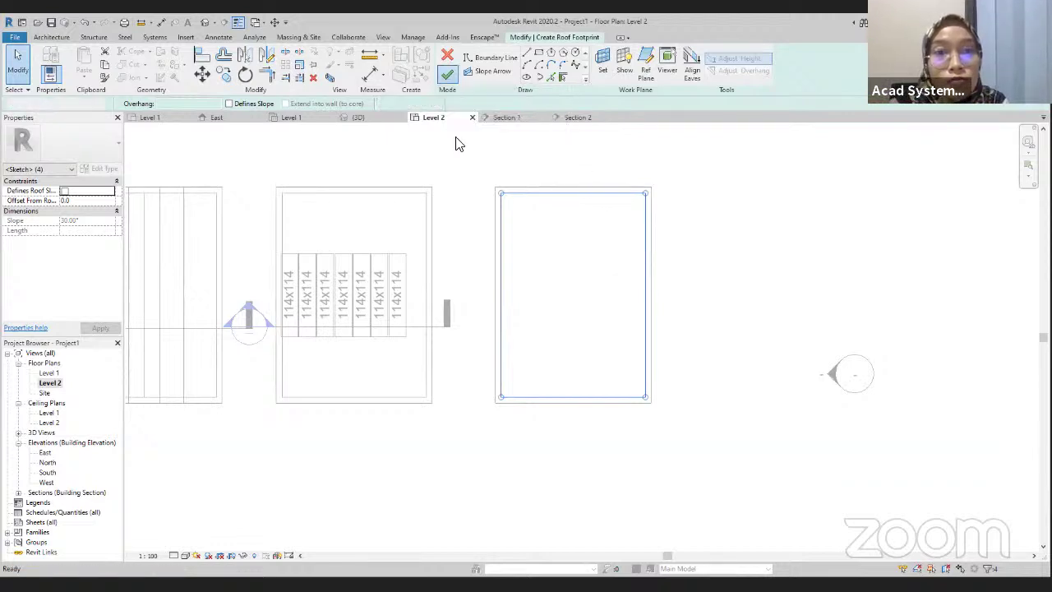
left_click(381, 120)
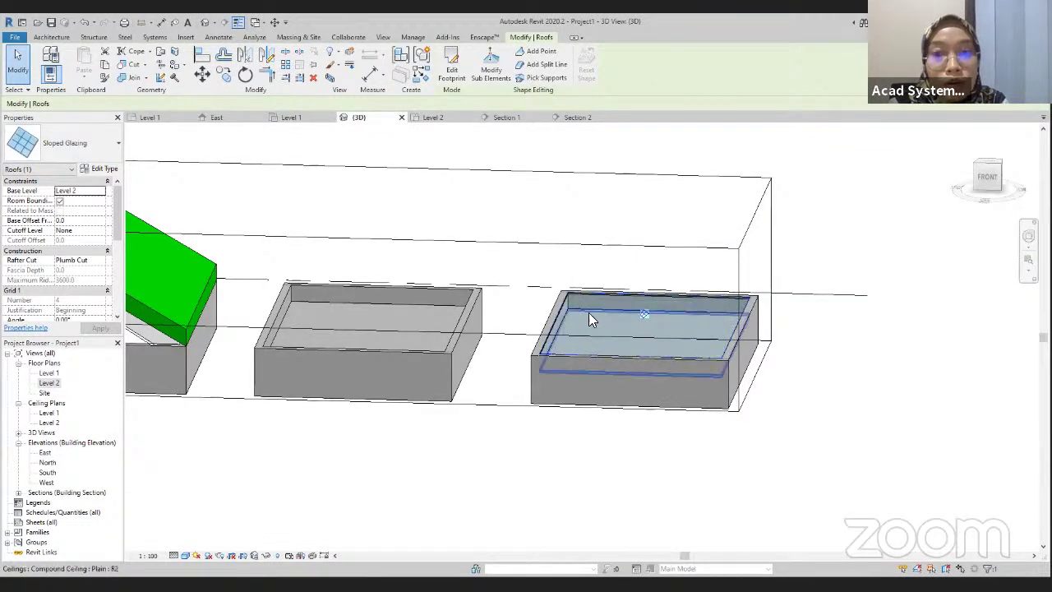
key("Escape")
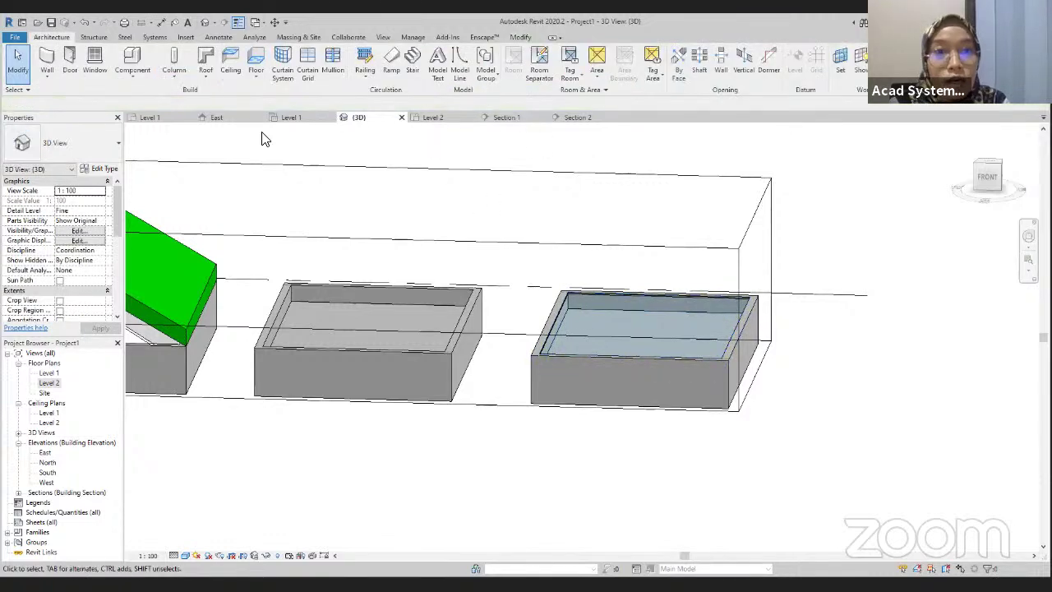
- Return to the Level 1 ceiling plan and create a new family from the Metric Profile-Mullion template
left_click(283, 119)
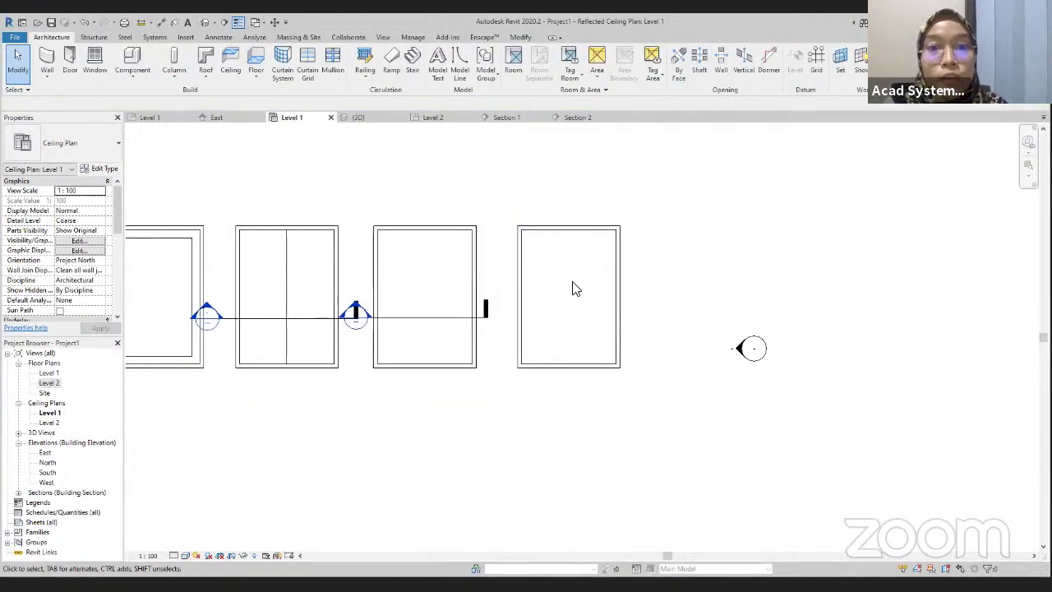
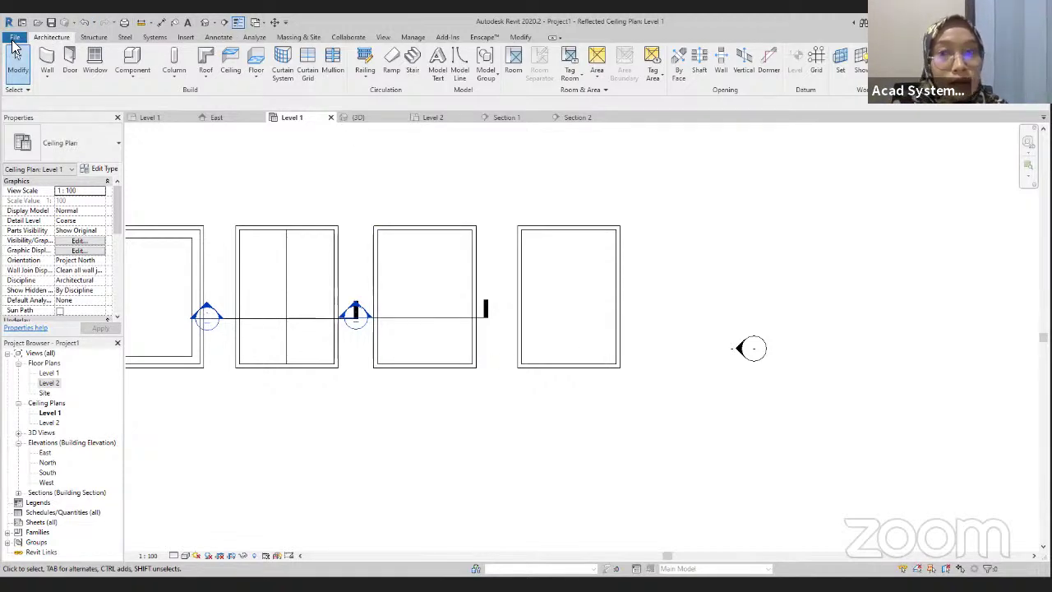
left_click(14, 37)
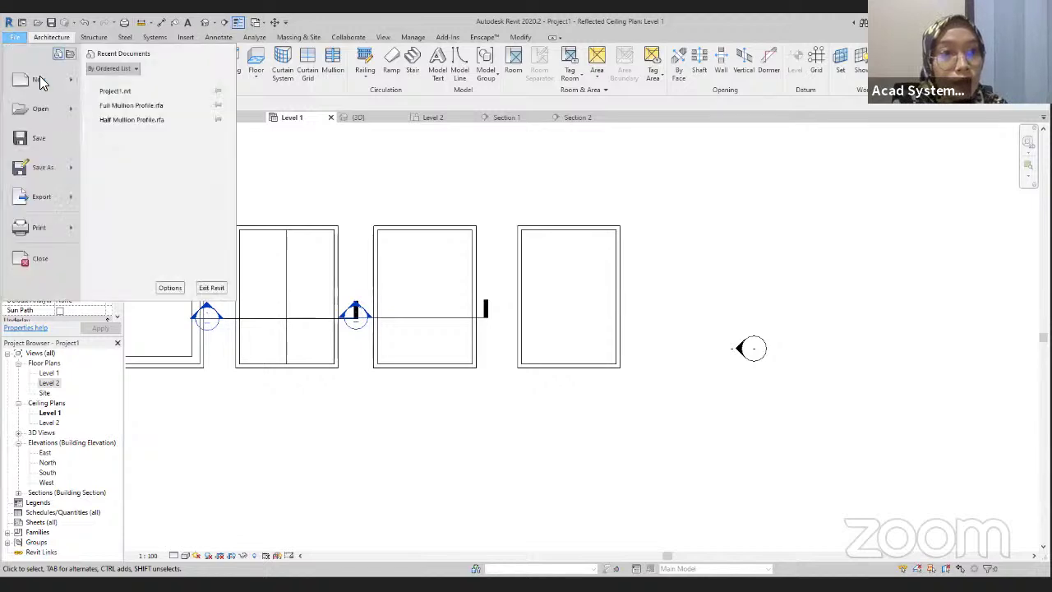
mouse_move(51, 82)
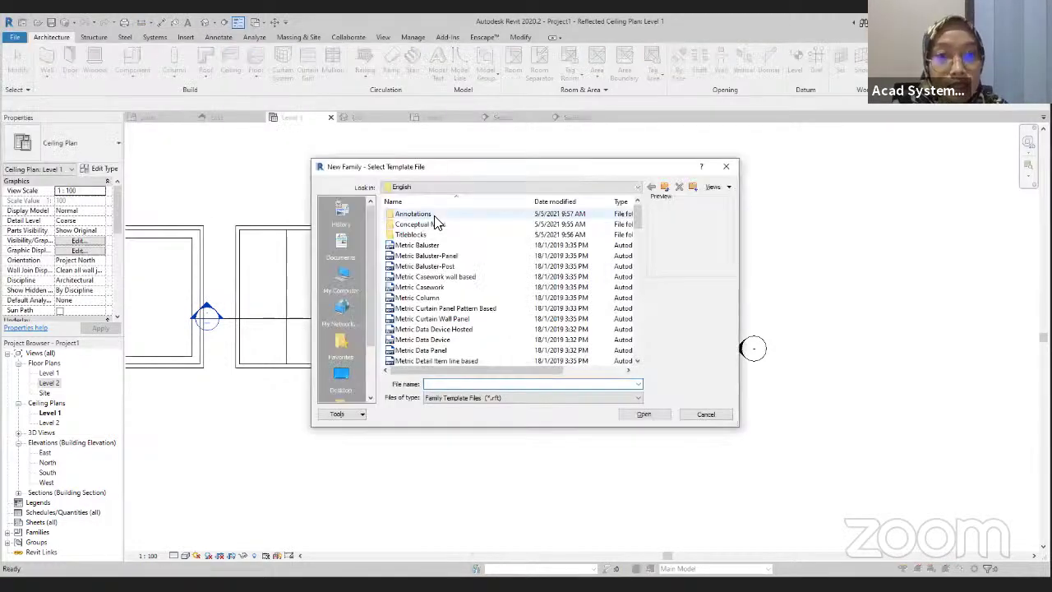
scroll(420, 247, "down", 6)
scroll(424, 282, "down", 10)
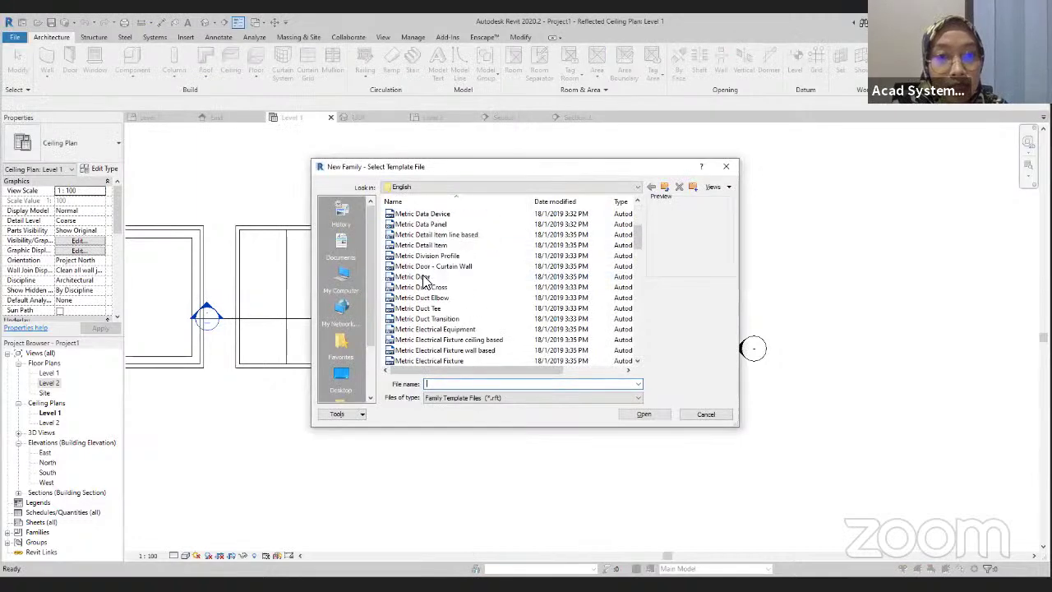
scroll(424, 282, "down", 4)
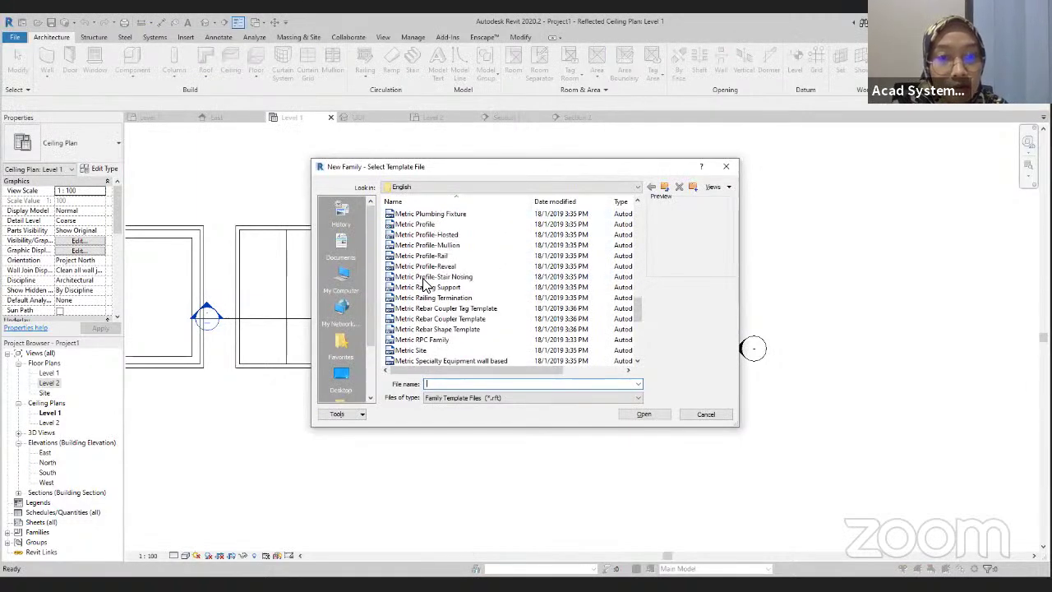
left_click(429, 247)
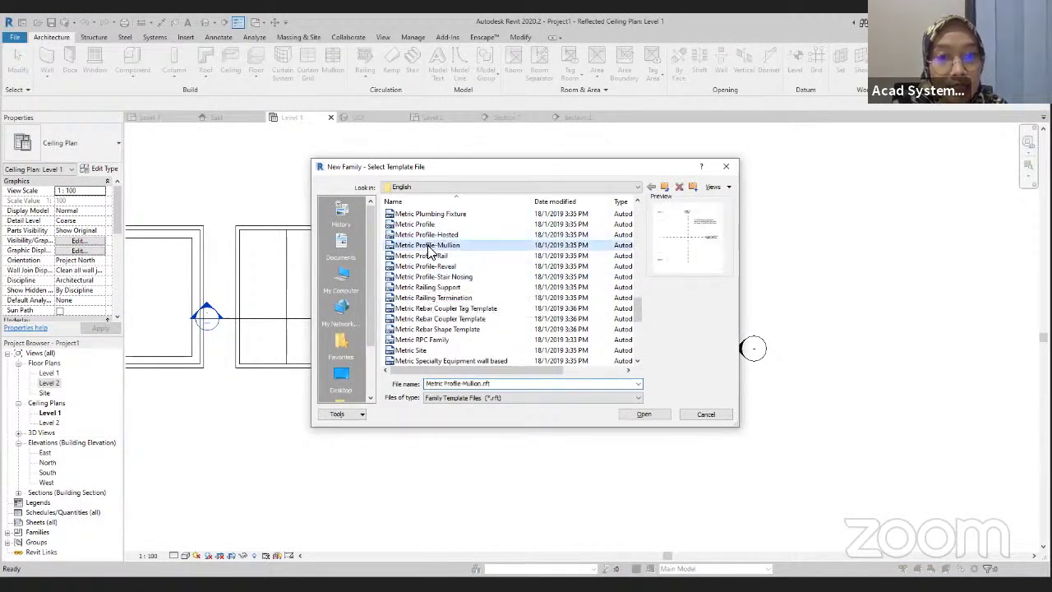
left_click(654, 416)
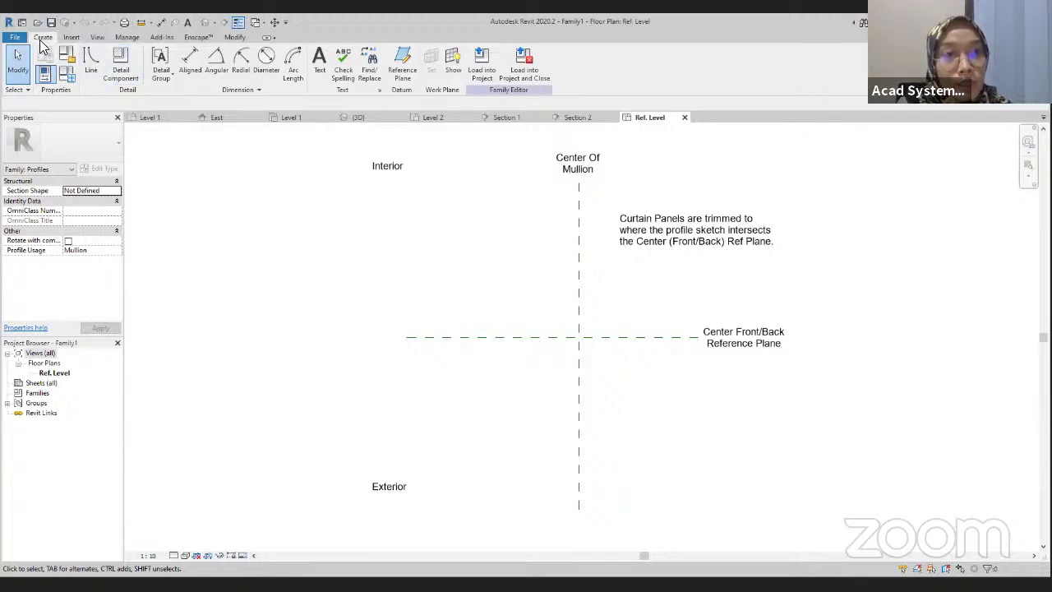
- From 50 mm left of the mullion centre on the front/back plane, draw connected lines 100 mm down, 10 mm right, 10 mm up and 40 mm right to the centre
left_click(92, 66)
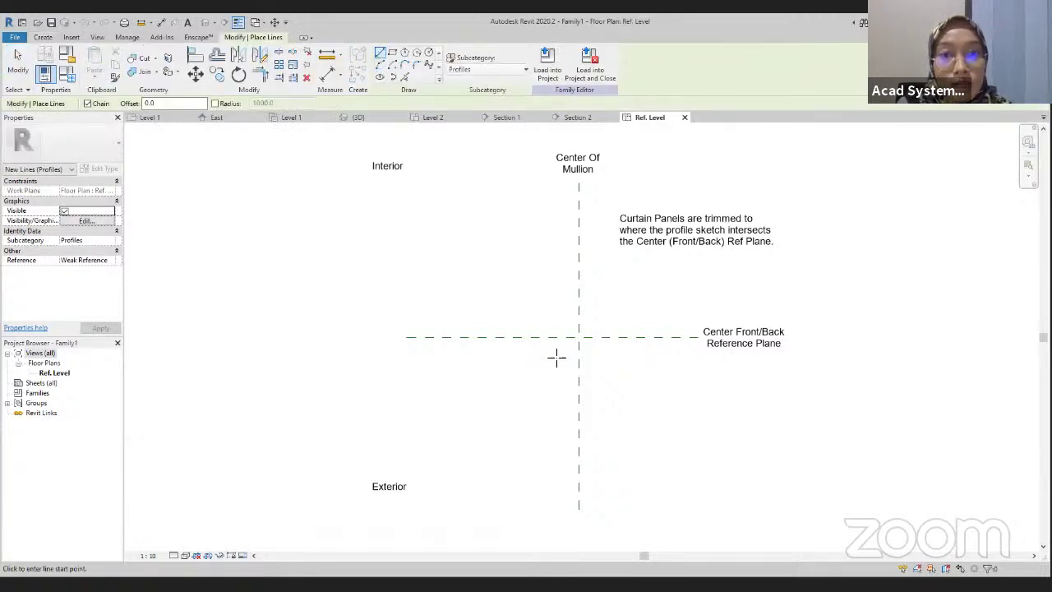
scroll(552, 354, "up", 2)
scroll(552, 355, "up", 2)
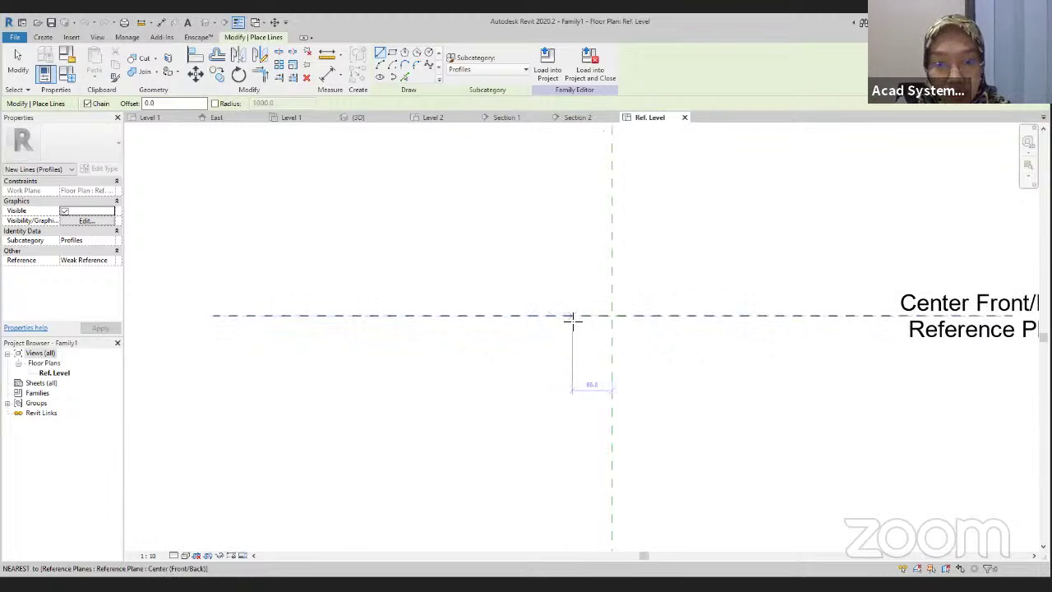
scroll(576, 319, "up", 1)
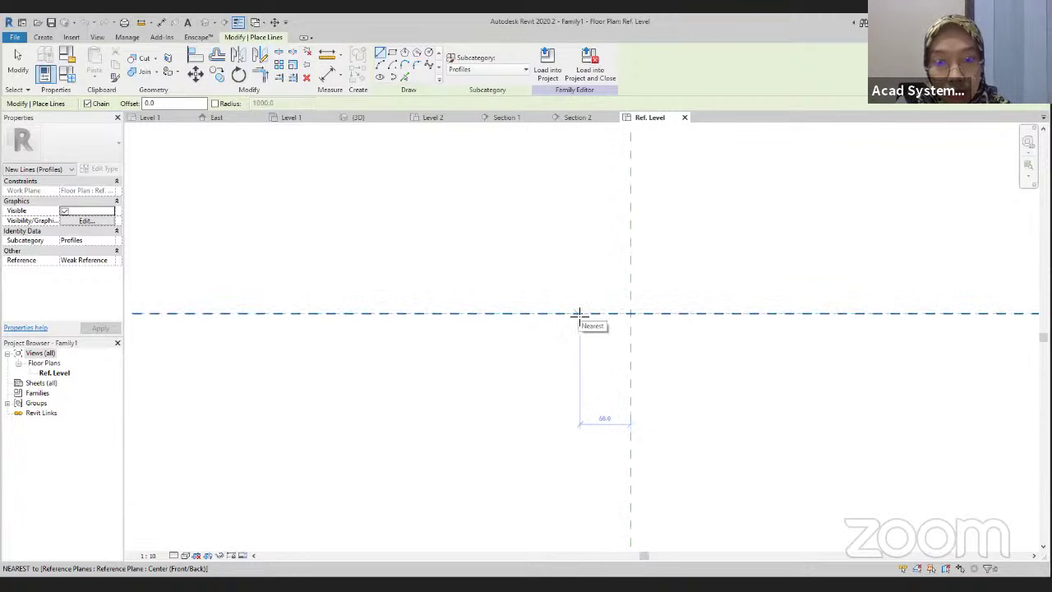
left_click(579, 314)
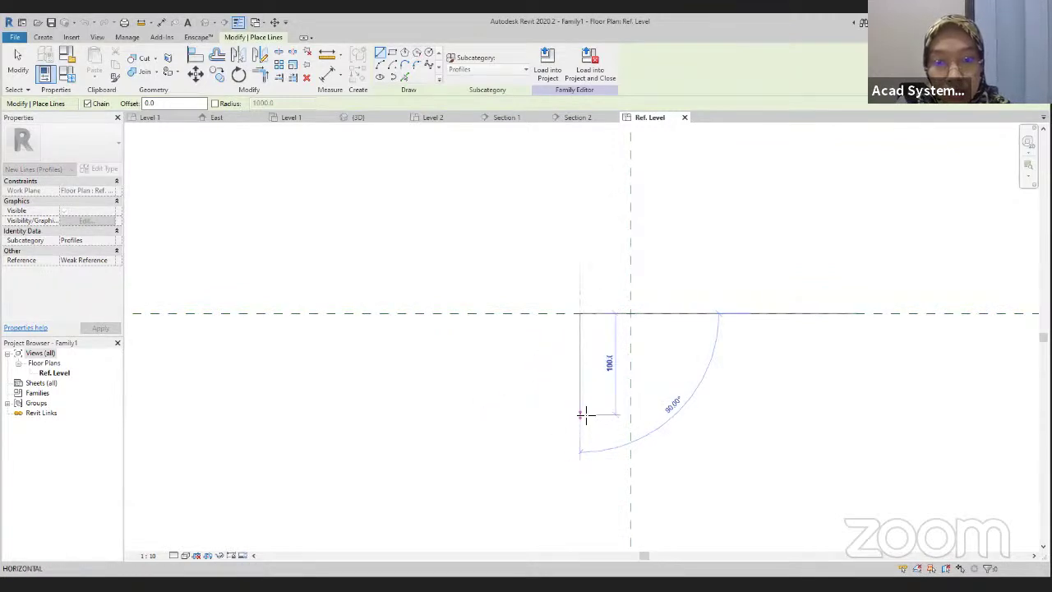
left_click(581, 414)
scroll(587, 415, "up", 3)
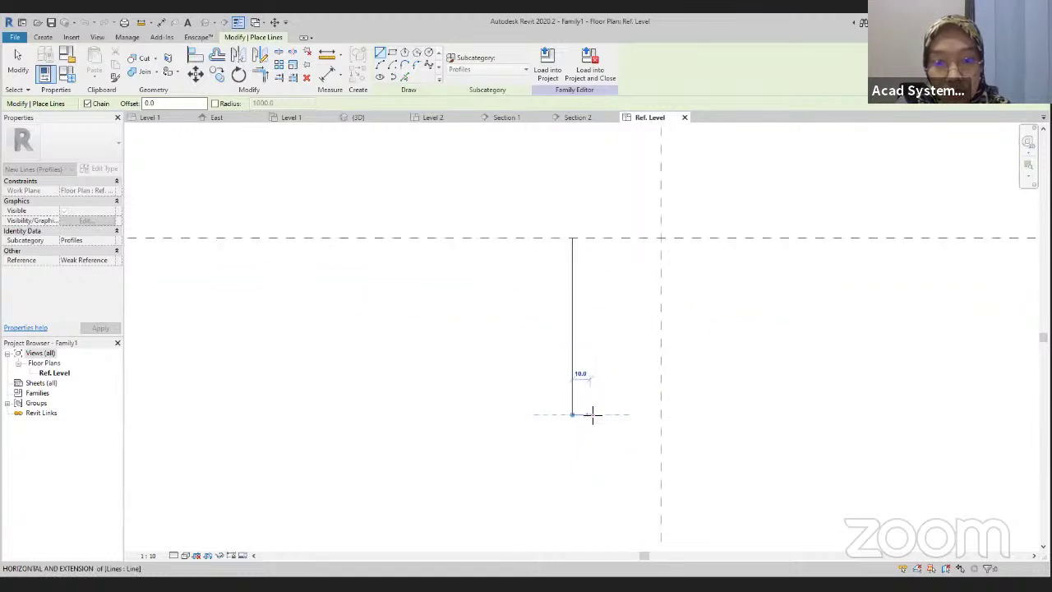
left_click(592, 415)
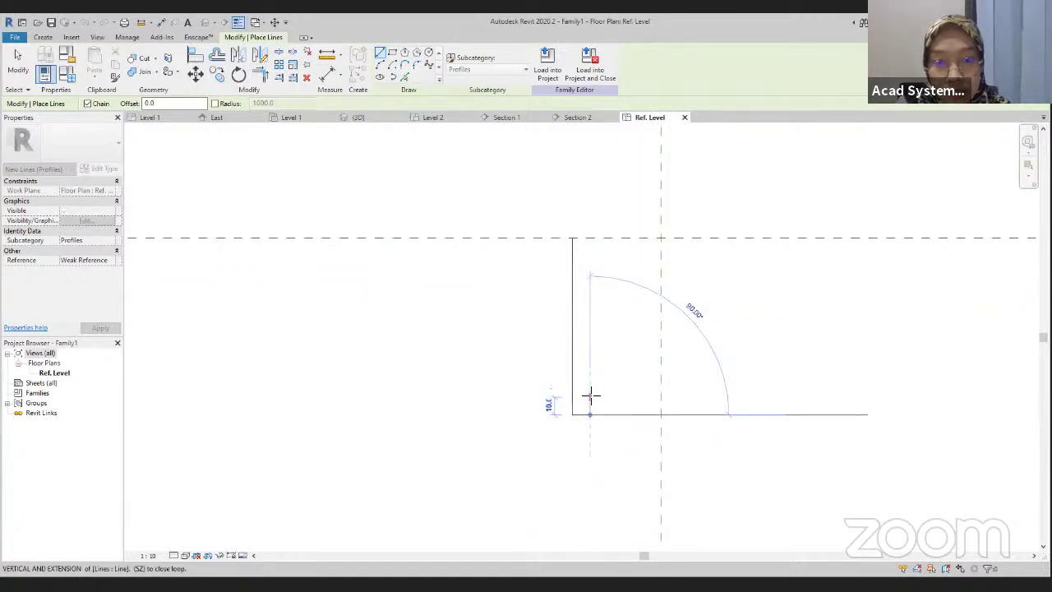
left_click(591, 396)
left_click(660, 399)
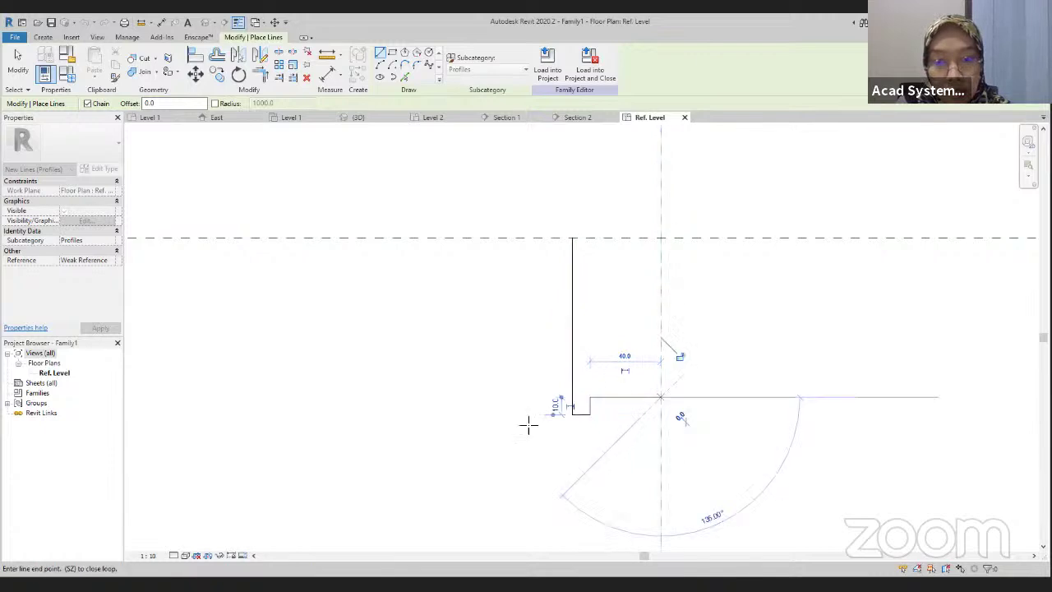
key("Escape")
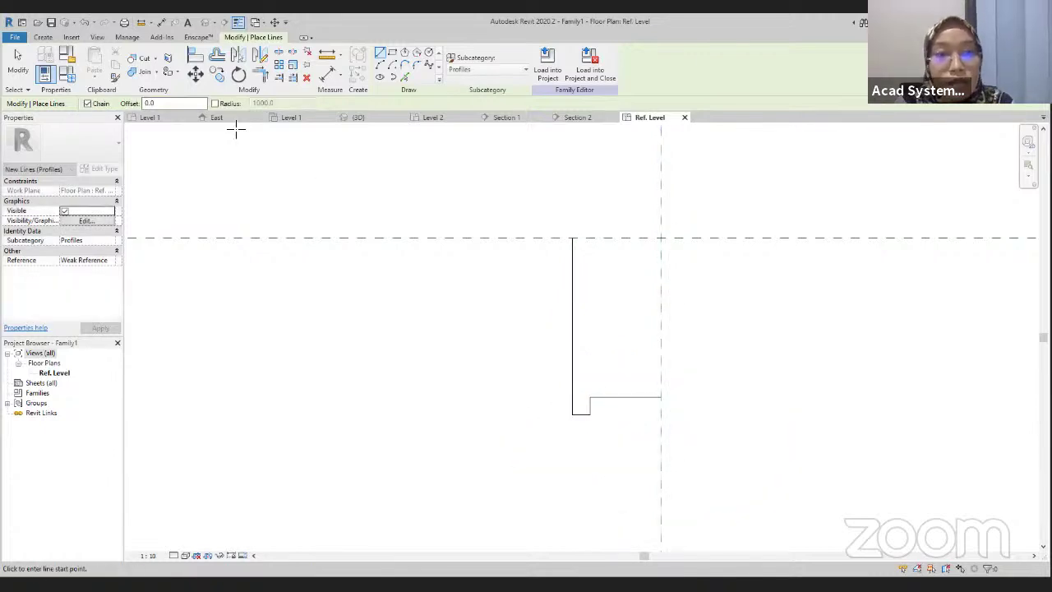
- Draw a 5 mm line left from the long vertical line's outer side, followed by a 5 mm line up
left_click(46, 36)
key("Escape")
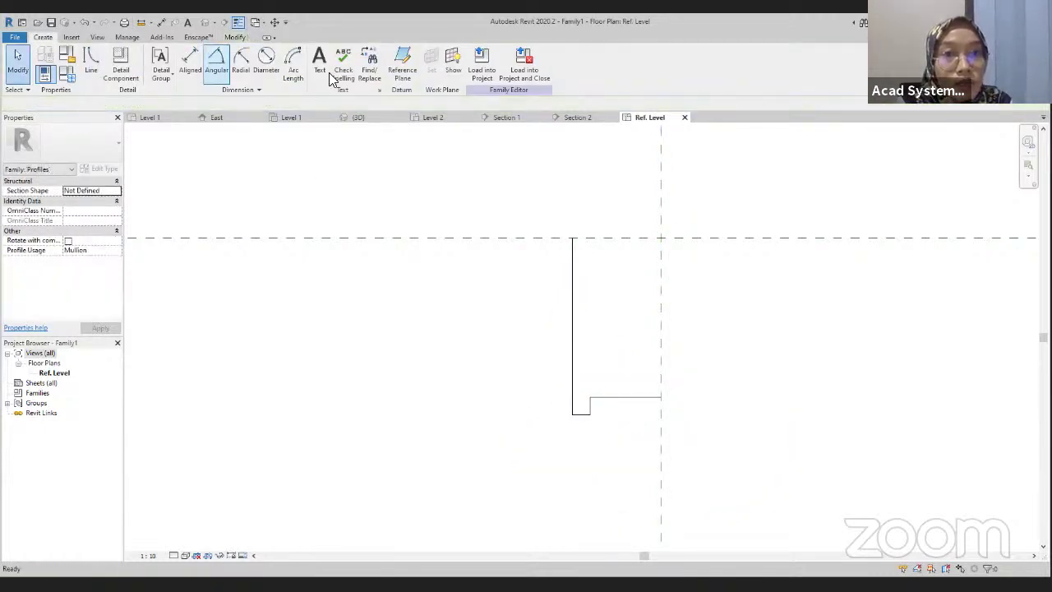
left_click(90, 63)
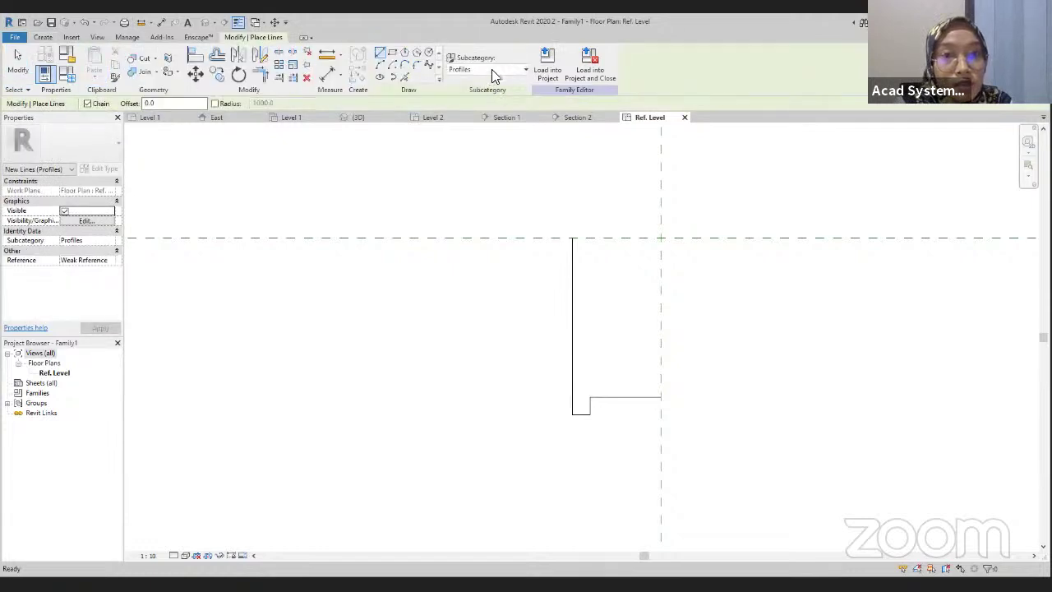
left_click(379, 54)
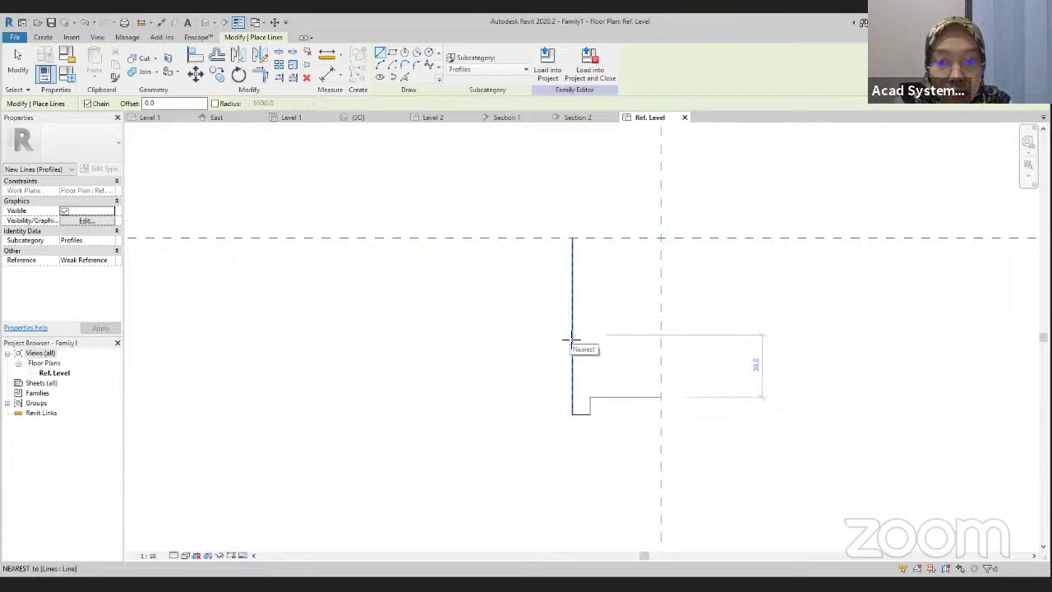
left_click(573, 338)
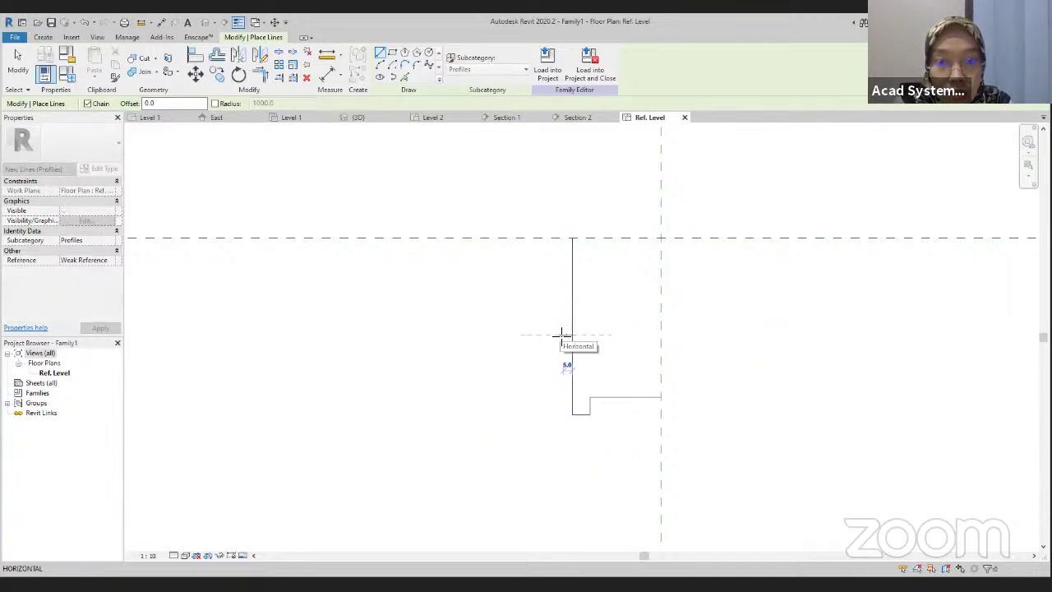
left_click(562, 335)
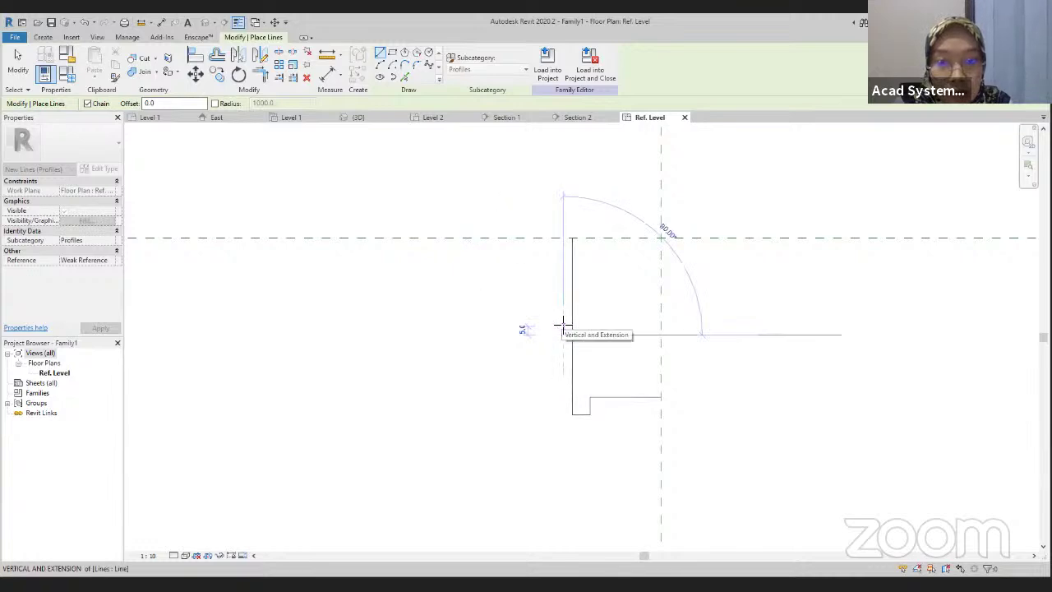
left_click(564, 325)
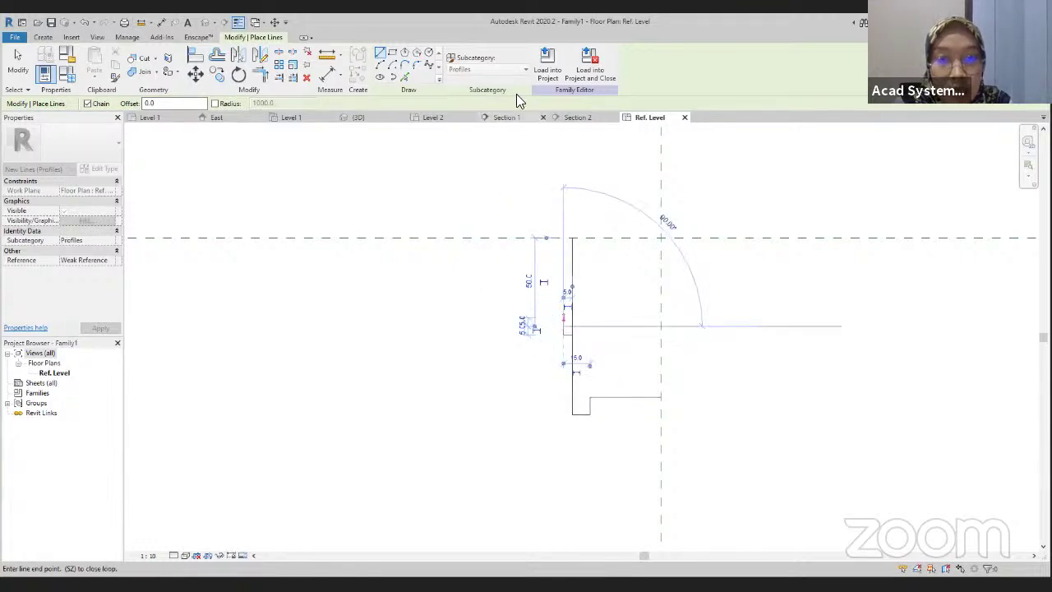
- Draw a tangent quarter-circle arc of about 31.8 mm radius curving up and left from the short vertical line's end
left_click(380, 69)
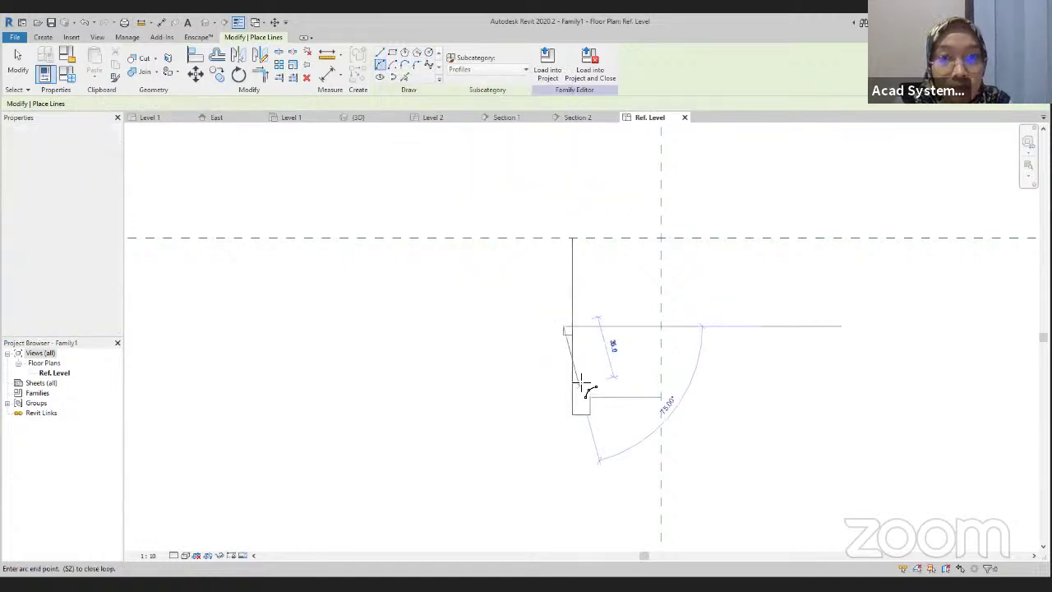
left_click(513, 272)
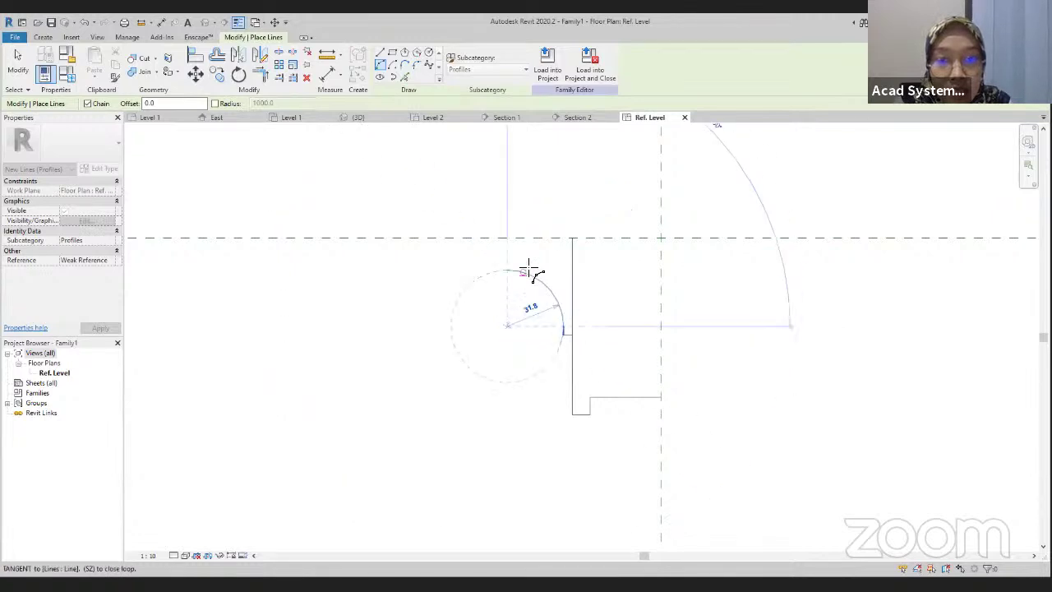
left_click(531, 277)
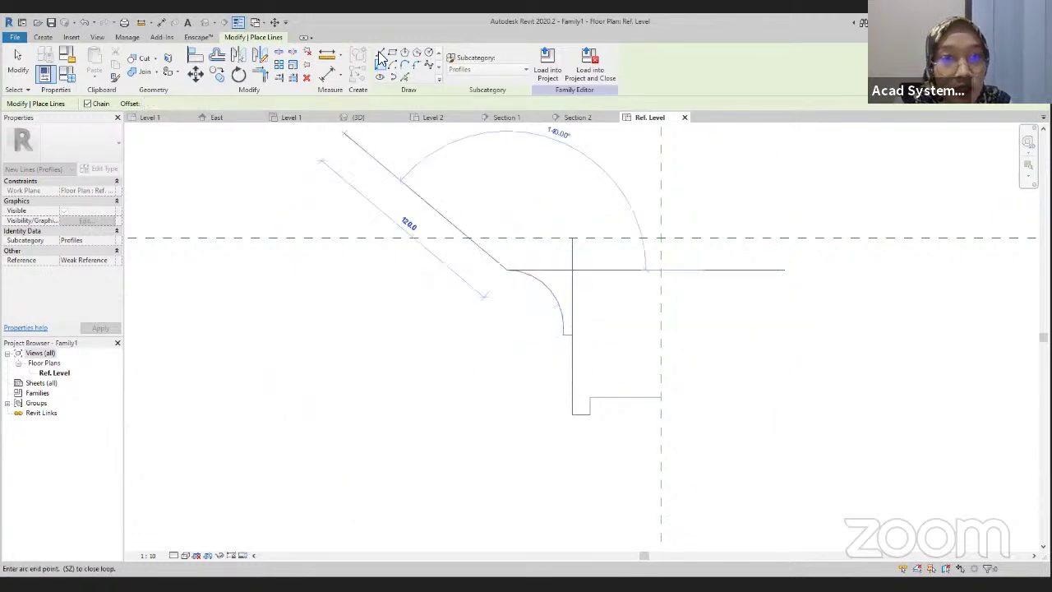
- From the arc's end, draw connected lines up, 5 mm left, about 8.2 mm up to the front/back plane and 30 mm right along it
left_click(381, 54)
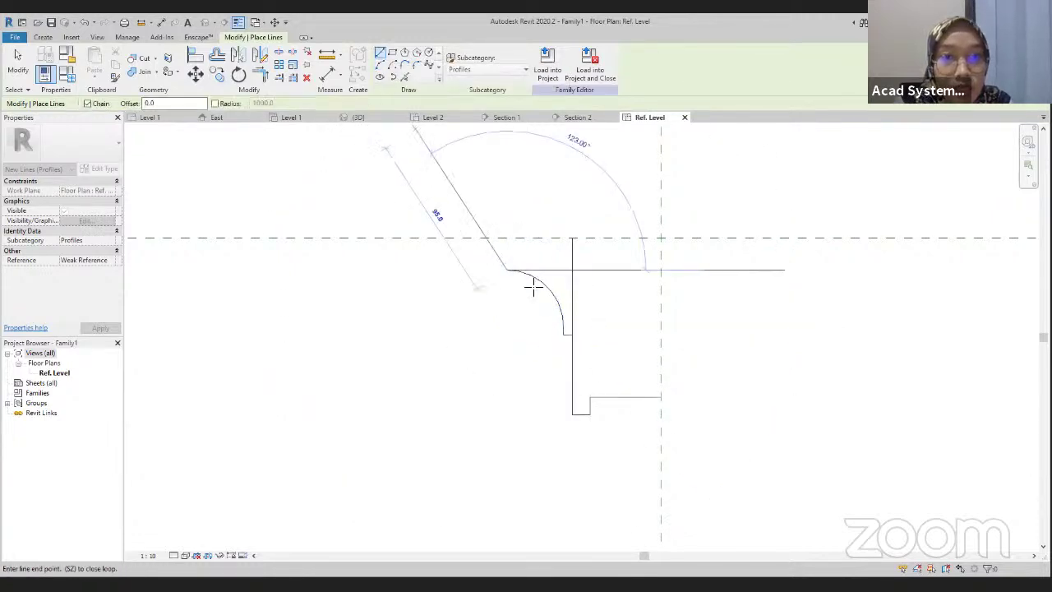
left_click(501, 249)
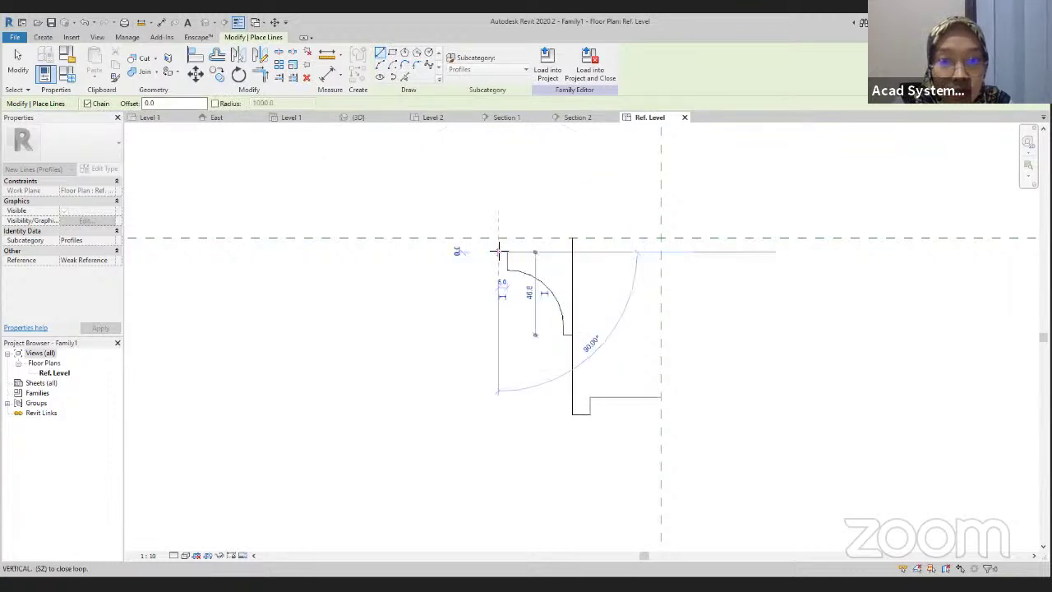
left_click(499, 240)
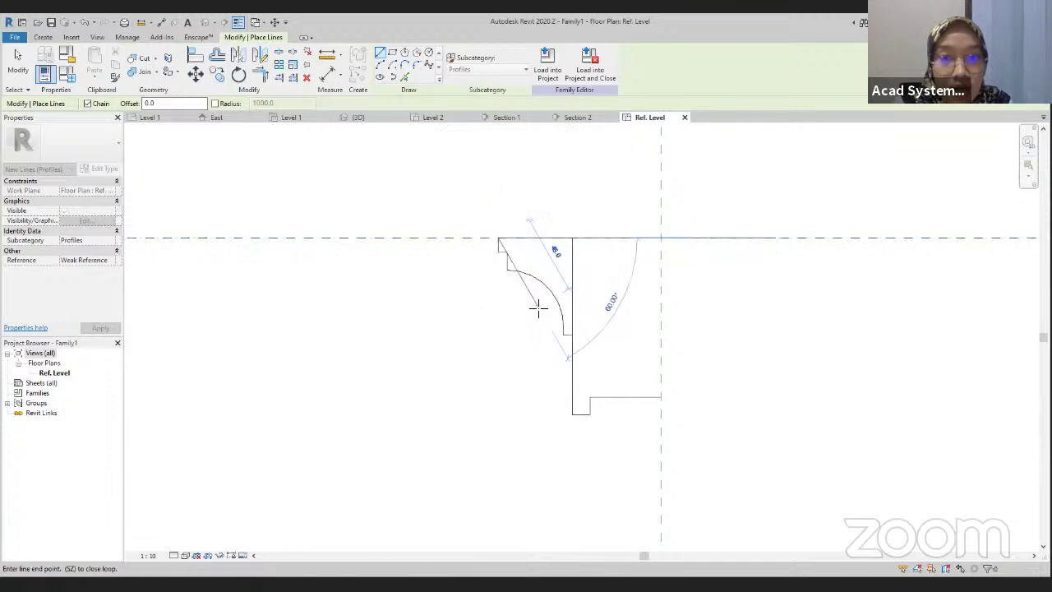
left_click(550, 239)
key("Escape")
key("Escape")
scroll(587, 391, "down", 1)
middle_click_drag(587, 390, 571, 376)
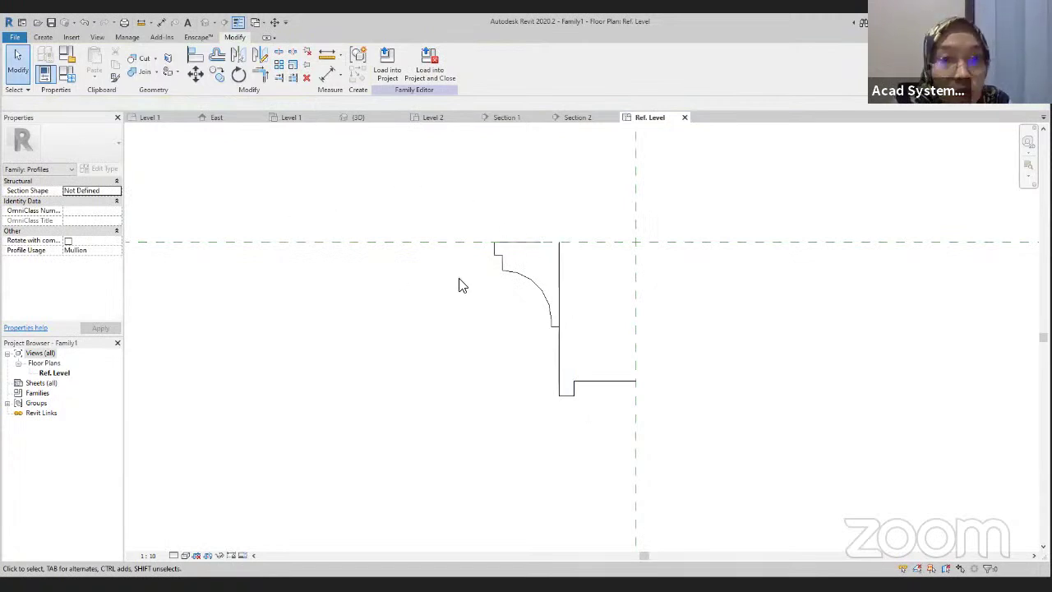
- From the top line's midpoint, draw connected lines 45° down-right, 45 mm down, 40 mm right to the centre plane and down to close the profile
left_click(43, 37)
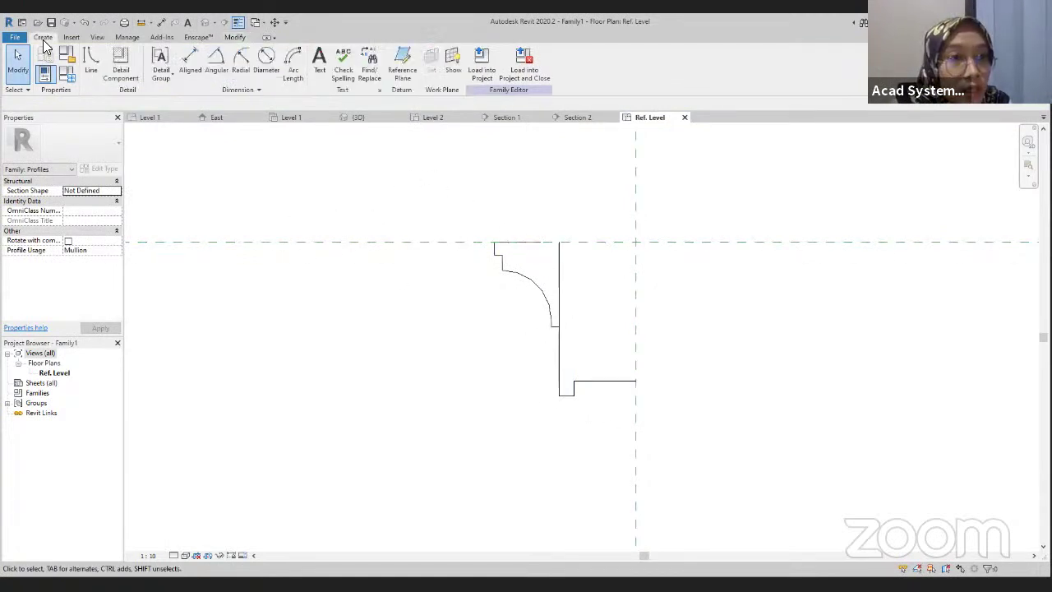
left_click(89, 65)
scroll(509, 263, "up", 1)
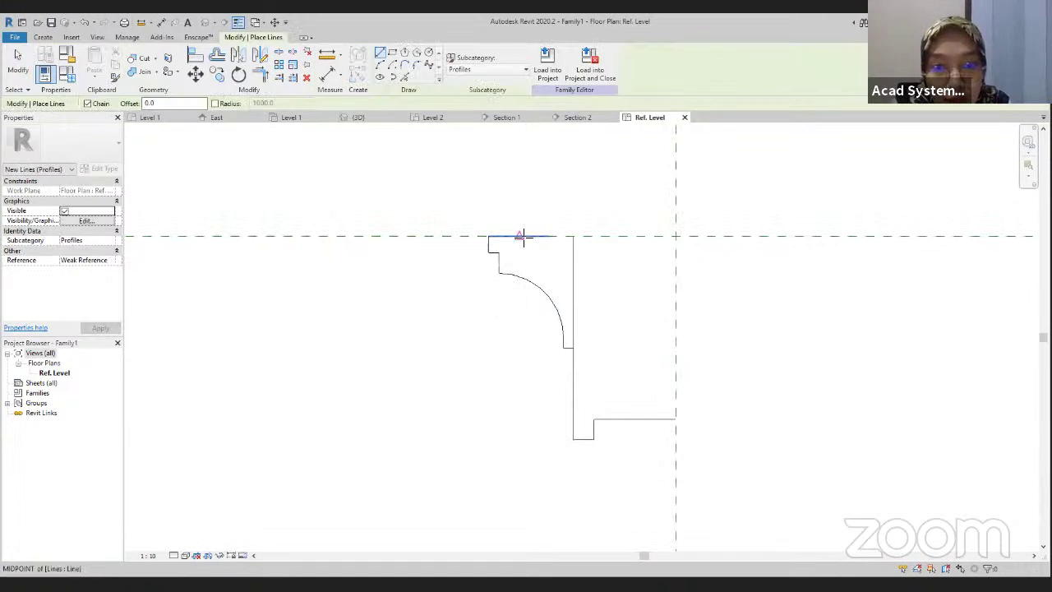
left_click(520, 238)
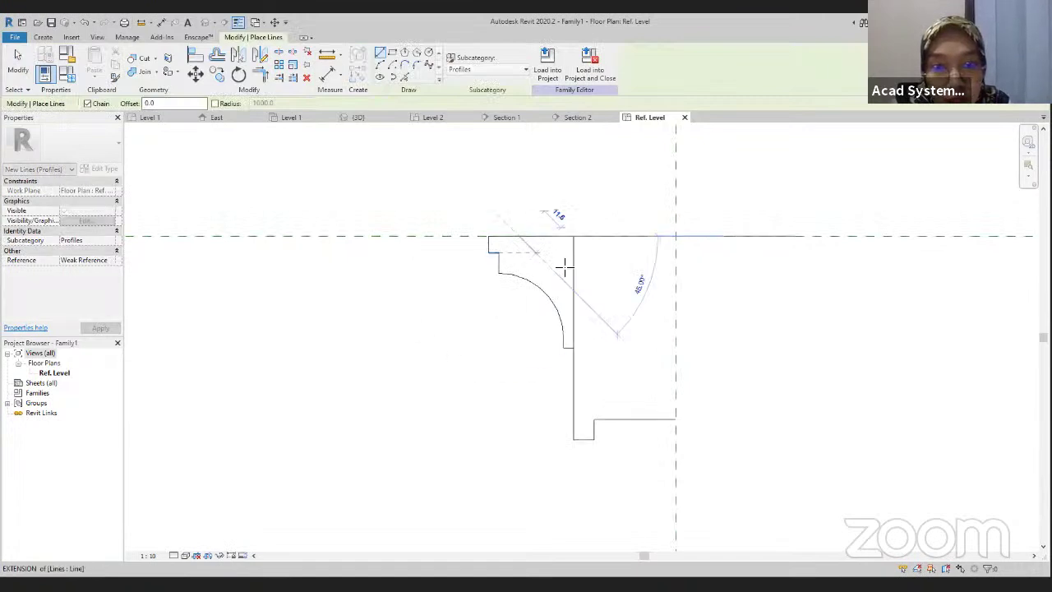
left_click(594, 311)
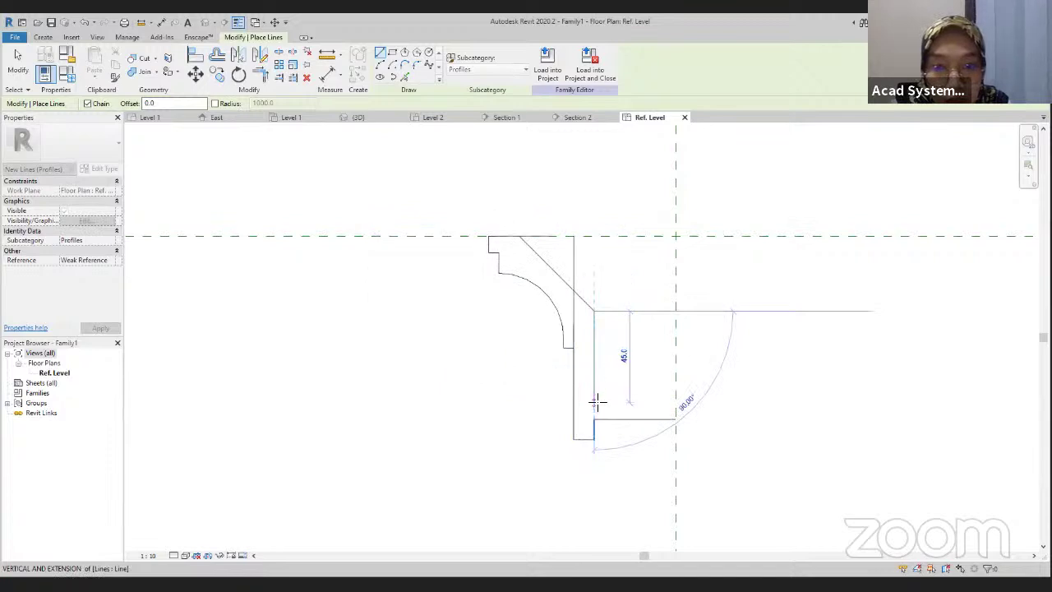
left_click(594, 402)
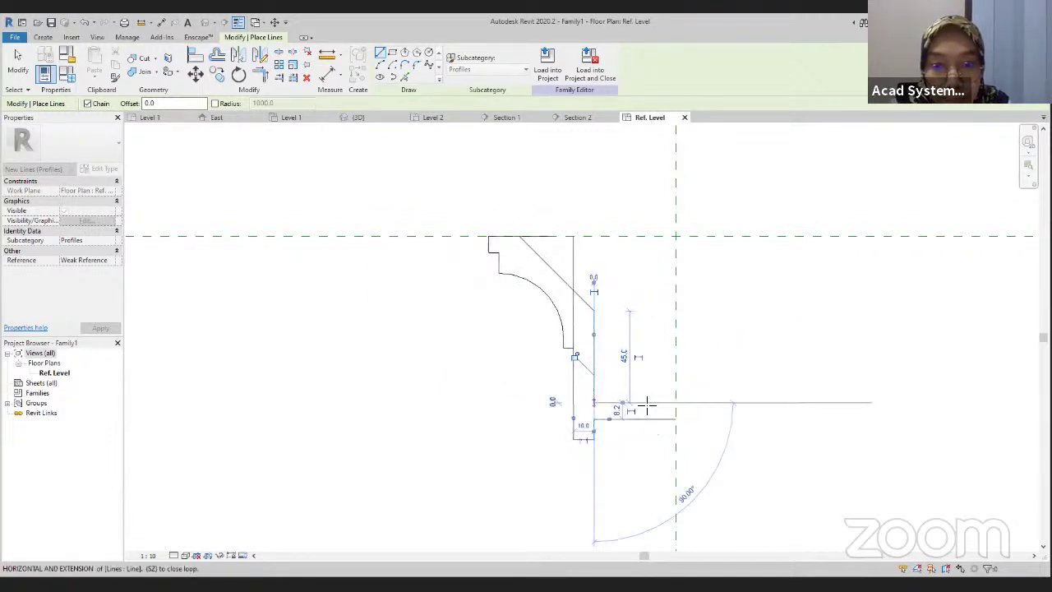
left_click(676, 403)
left_click(675, 420)
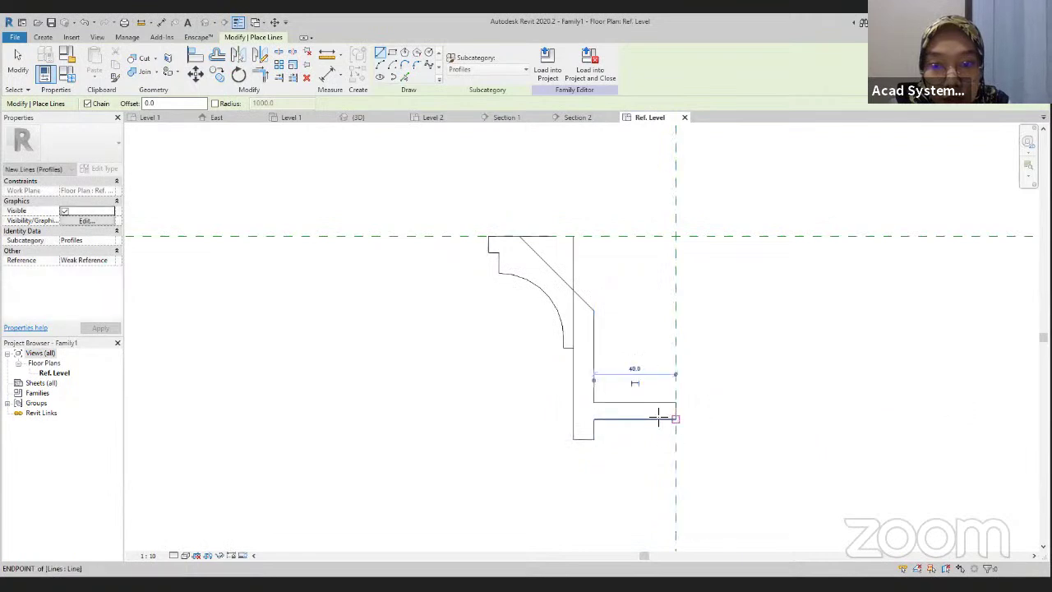
key("Escape")
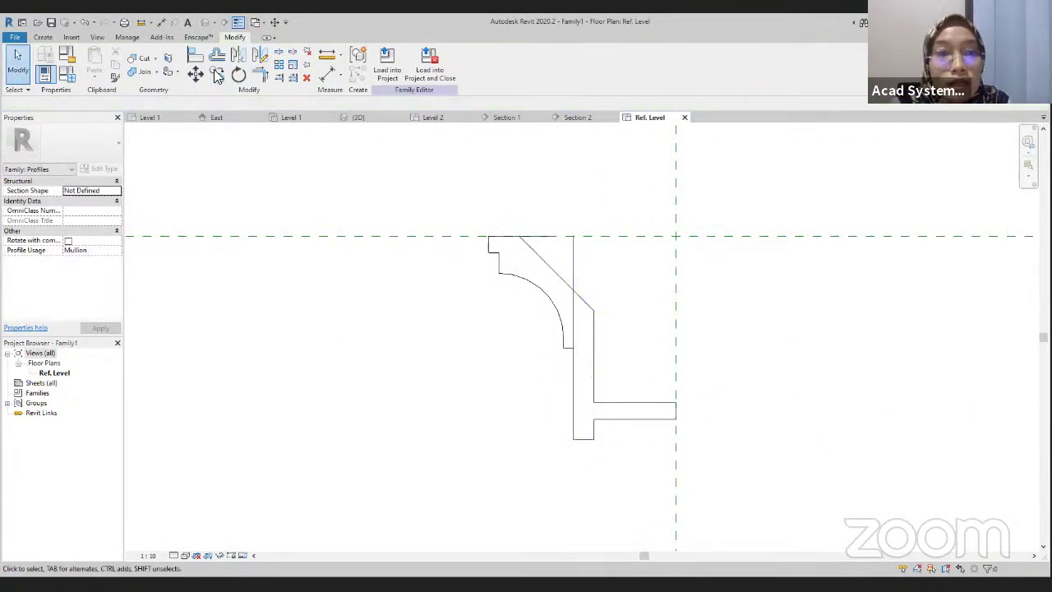
- Trim the long vertical line to the short horizontal line below the arc, keeping its lower part
left_click(260, 74)
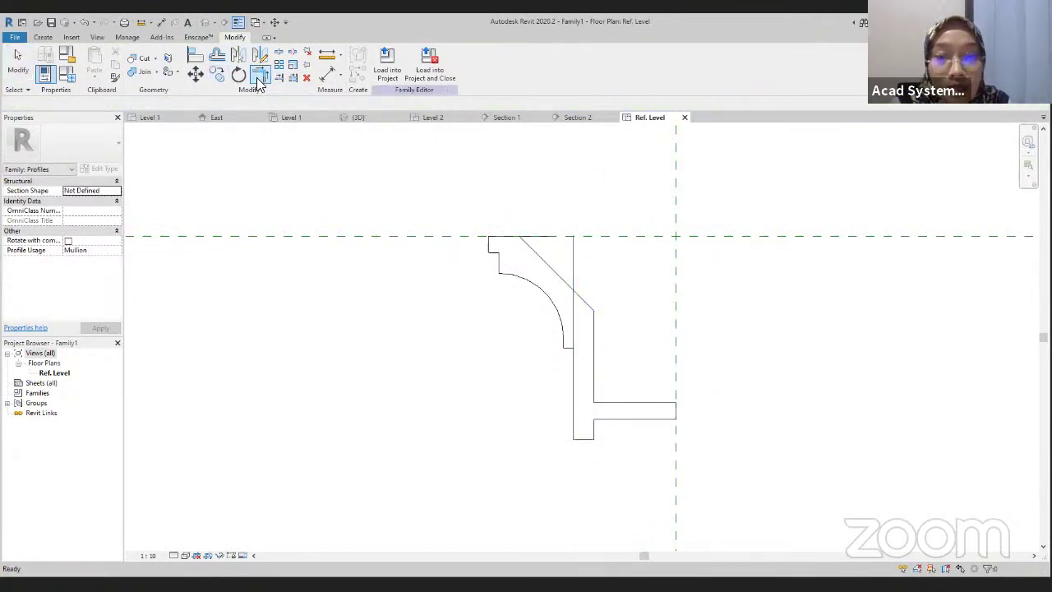
left_click(574, 370)
left_click(569, 349)
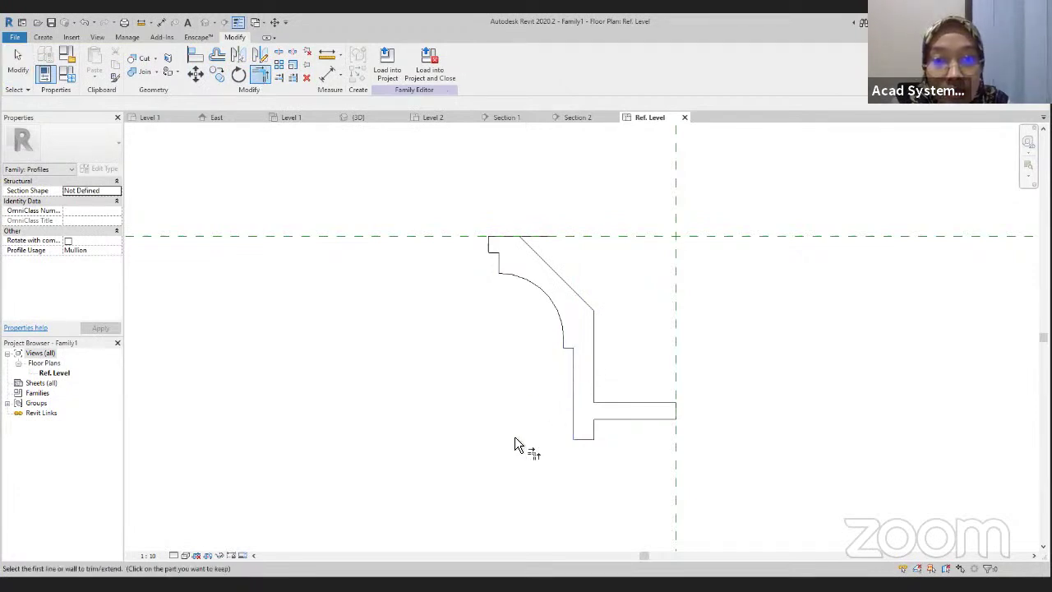
key("Escape")
key("Escape")
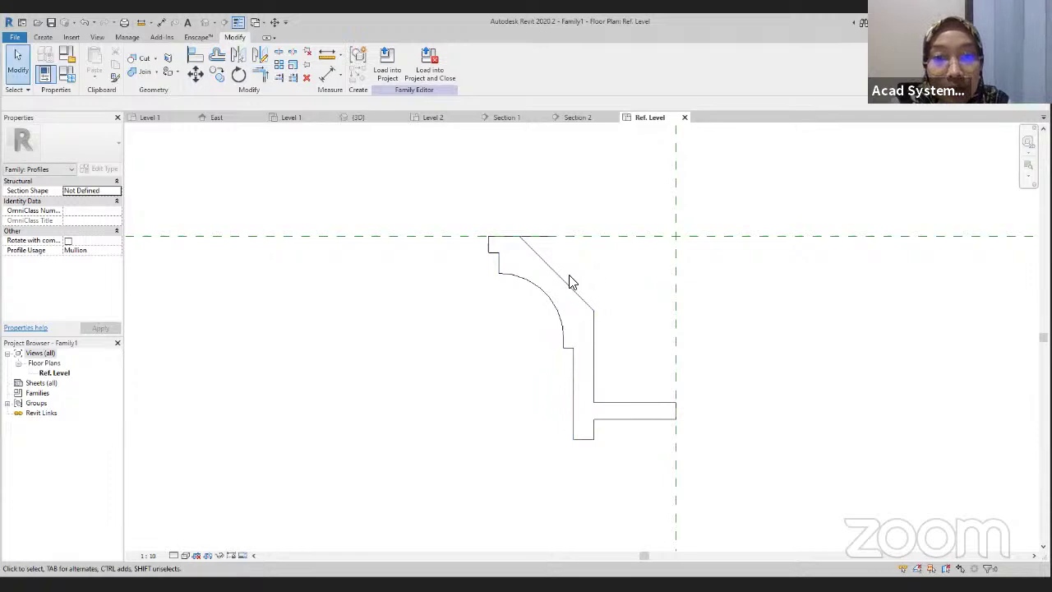
- Shorten the top line to 15 mm so it ends at the start of the diagonal line
left_click(539, 236)
scroll(544, 240, "up", 3)
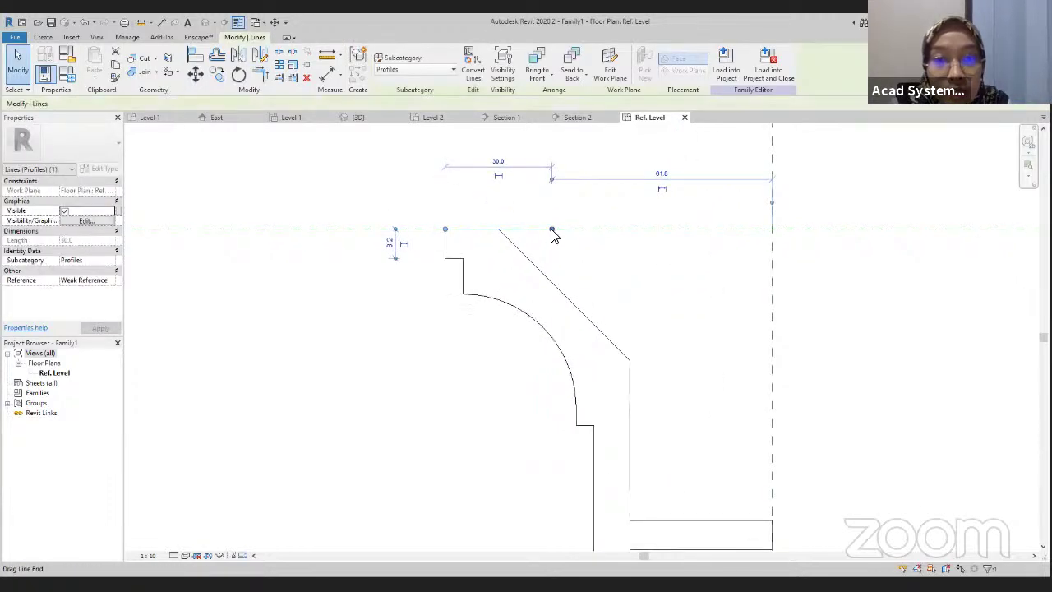
left_click_drag(552, 230, 500, 229)
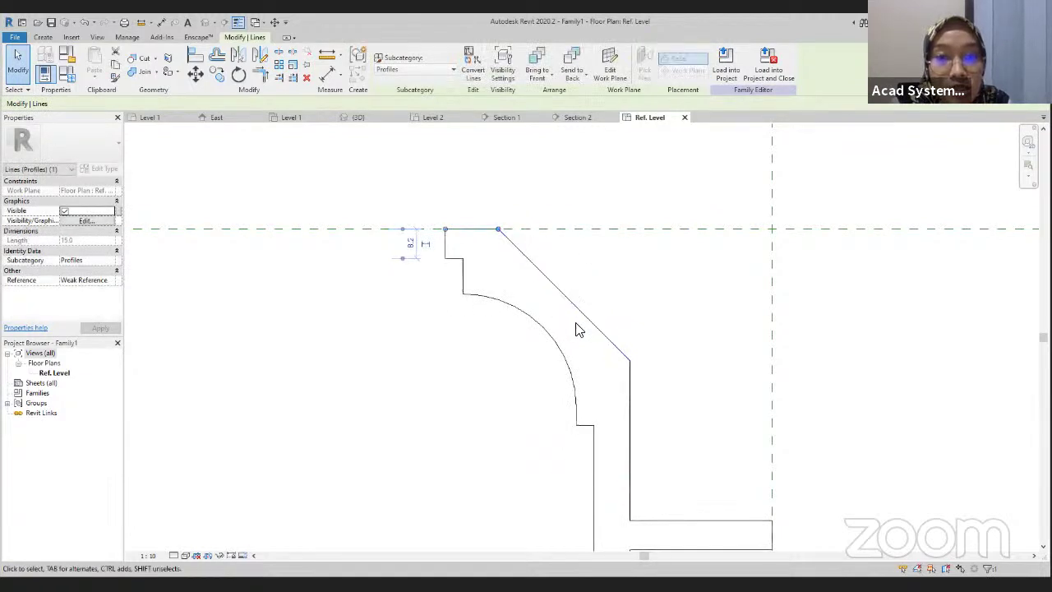
scroll(521, 277, "down", 3)
middle_click_drag(511, 282, 505, 309)
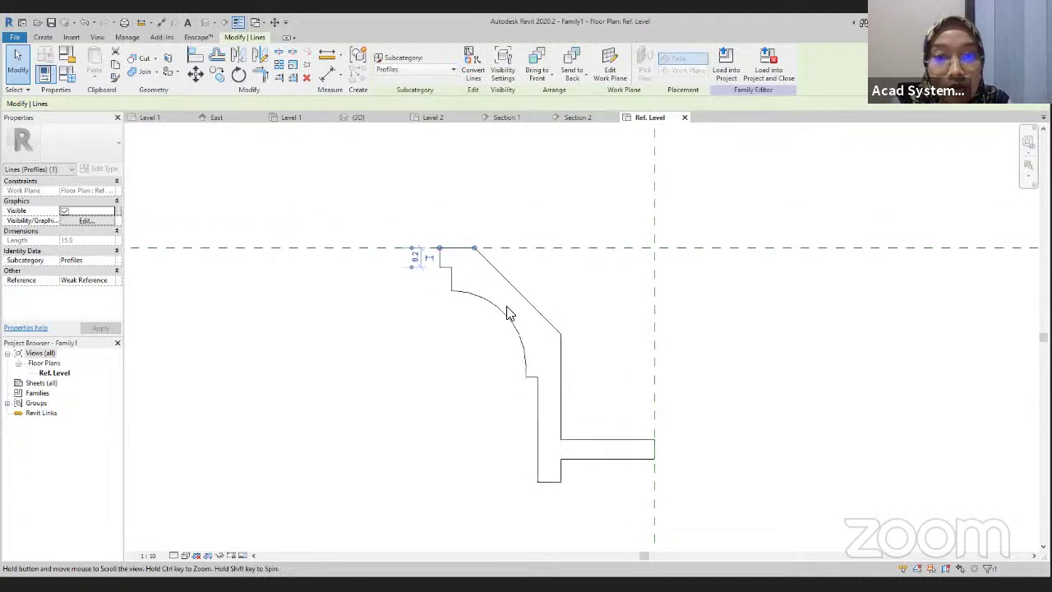
middle_click_drag(536, 342, 509, 318)
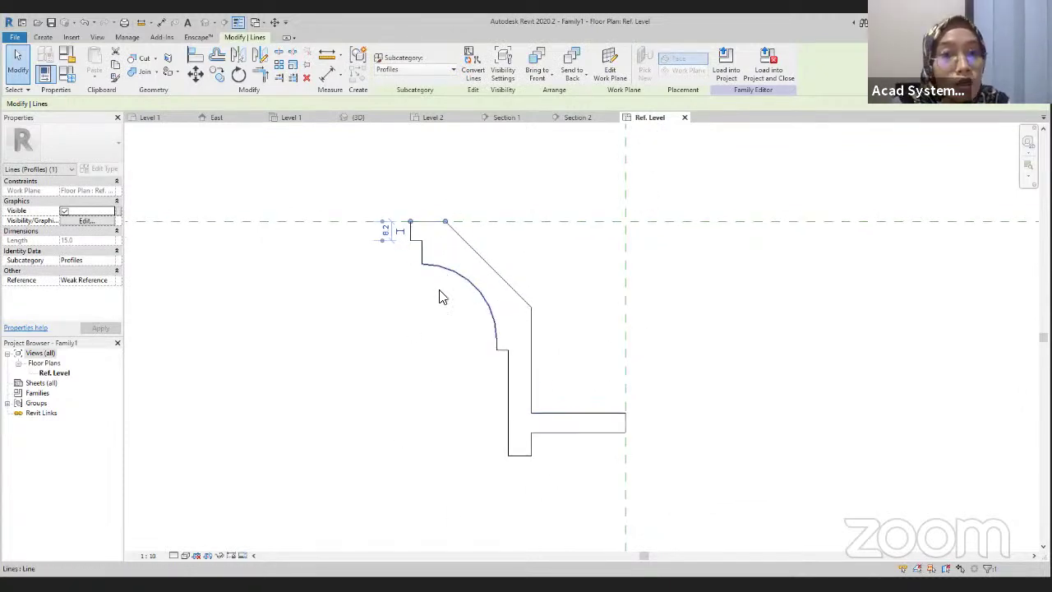
left_click(358, 256)
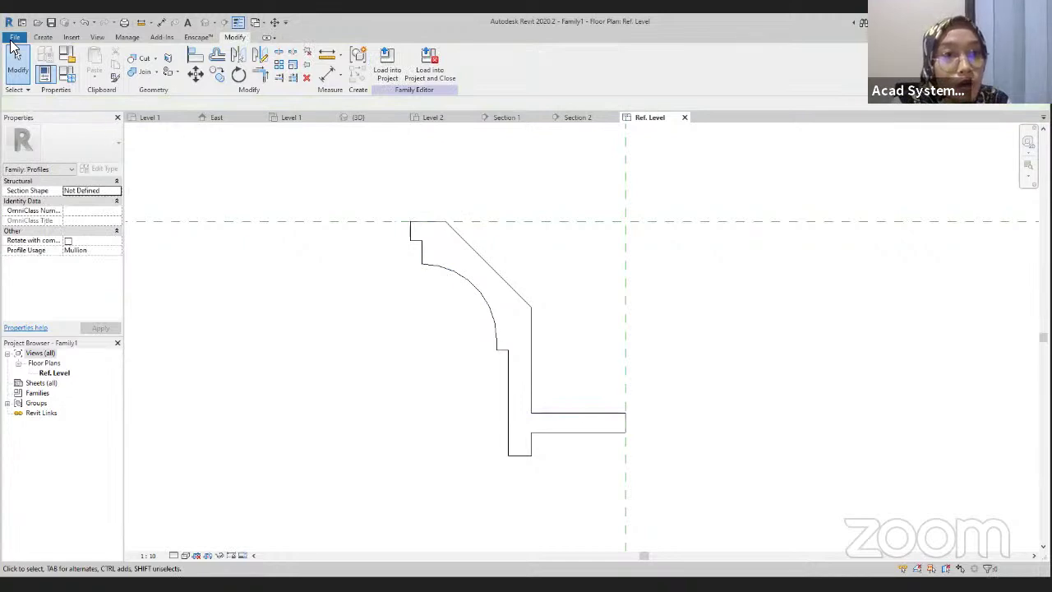
- Save the profile family to the Desktop as "Half profile mullion"
left_click(15, 37)
mouse_move(42, 169)
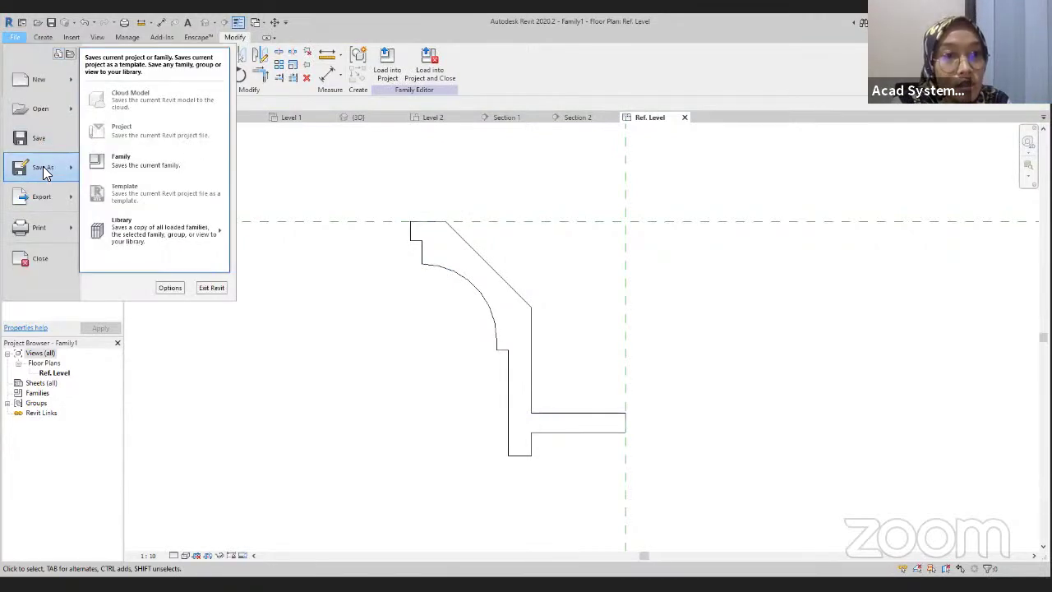
key("Return")
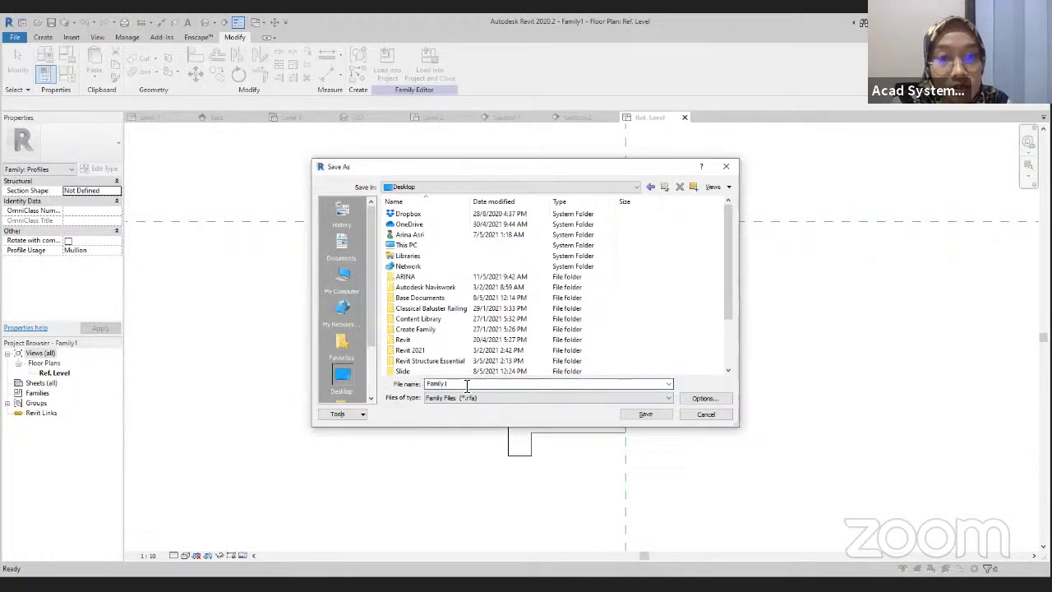
double_click(436, 384)
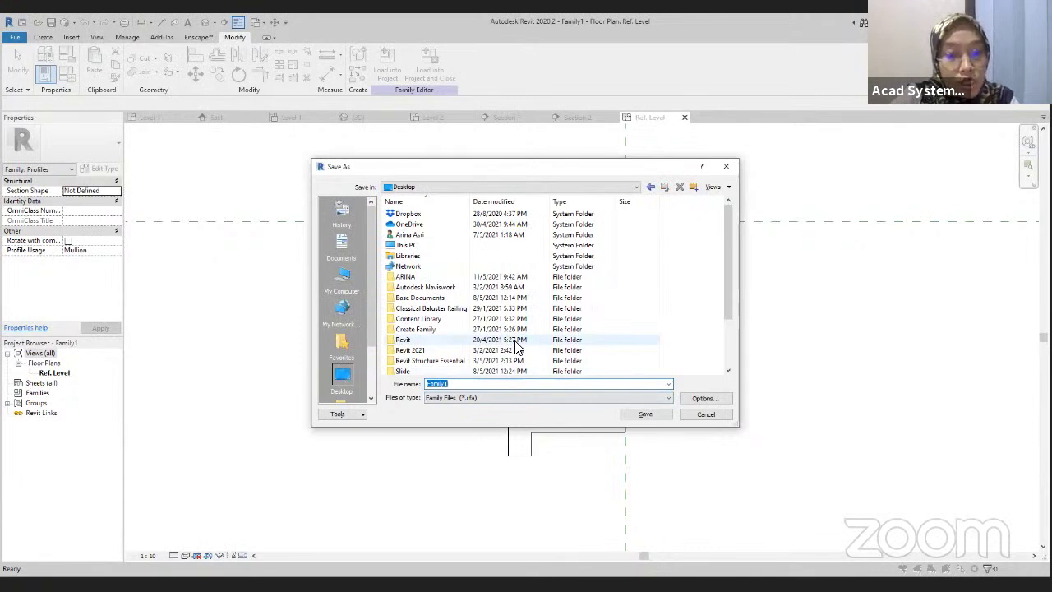
type("Half profile mullion")
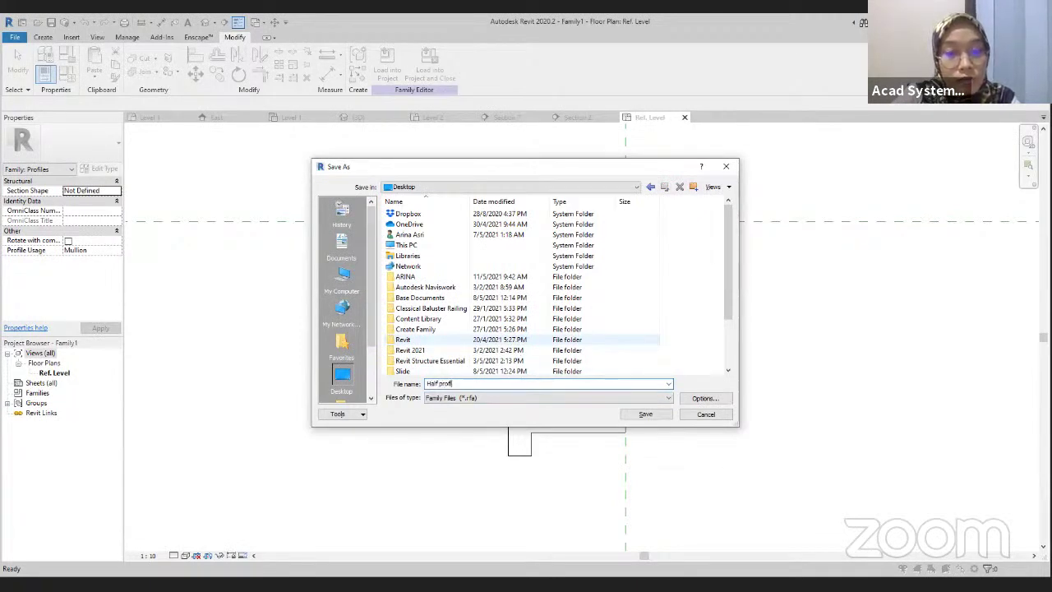
left_click(645, 414)
- Mirror the entire closed half profile about the vertical centre reference plane, keeping the original
scroll(430, 406, "down", 1)
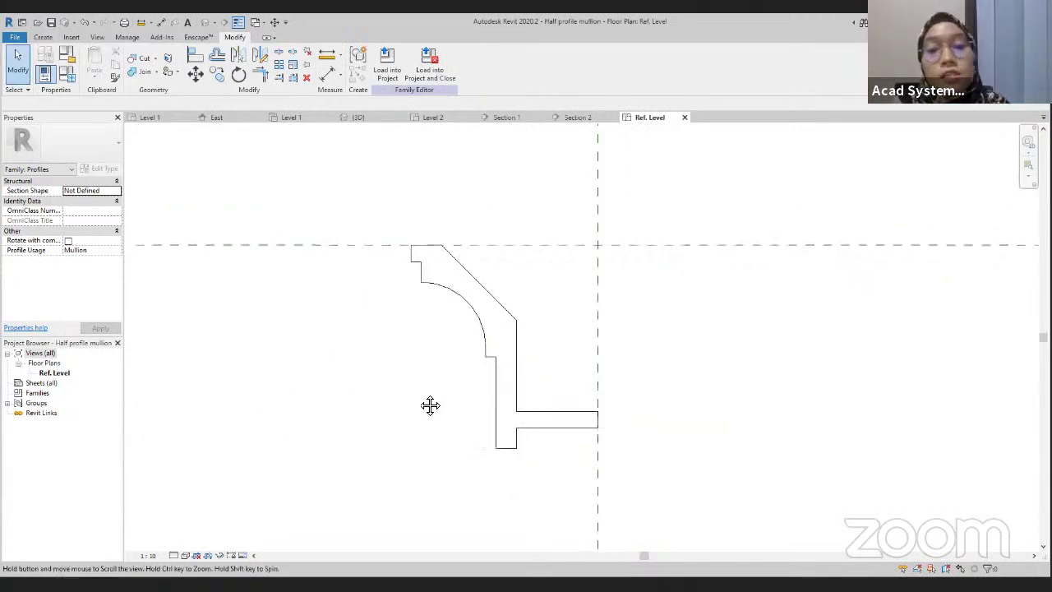
middle_click_drag(430, 406, 378, 369)
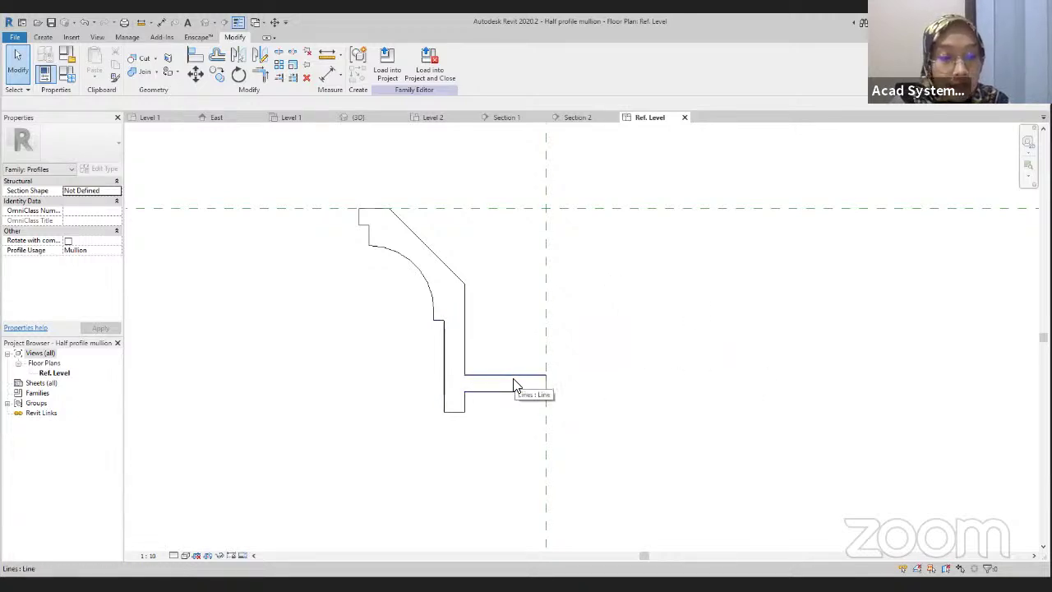
key("Tab")
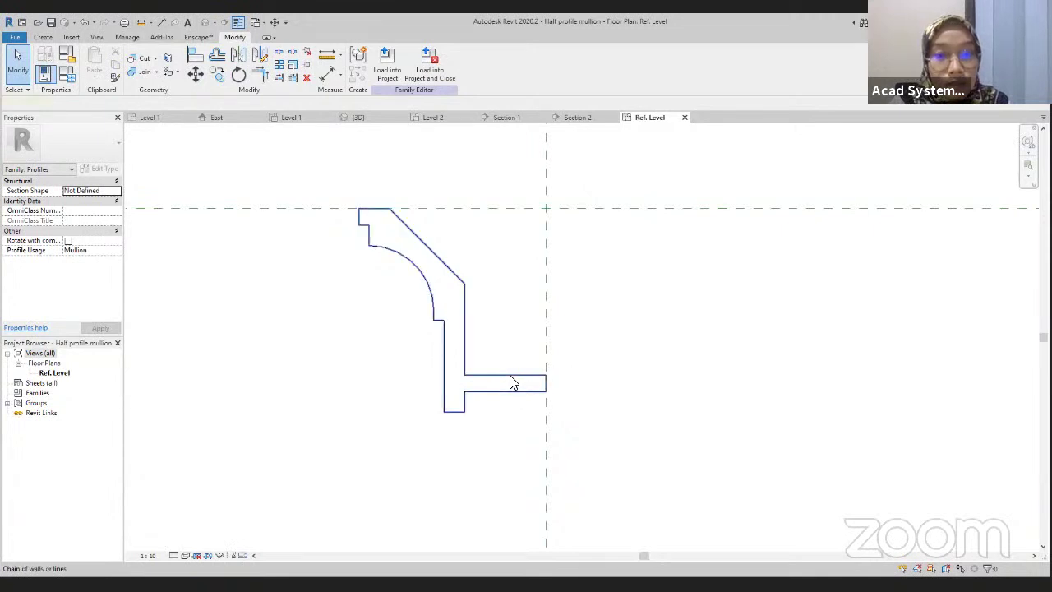
left_click(510, 382)
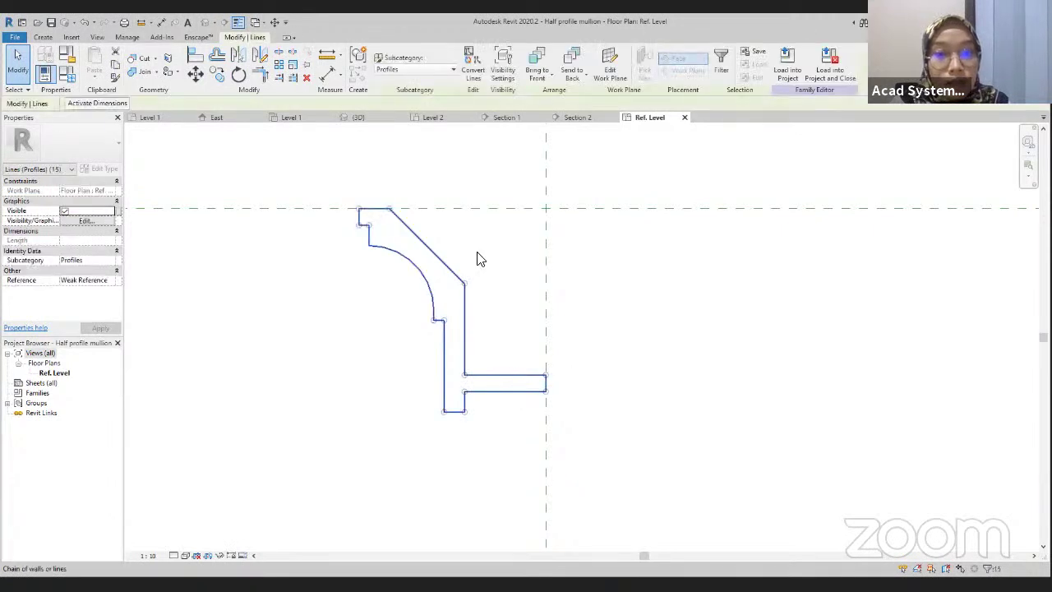
left_click(236, 57)
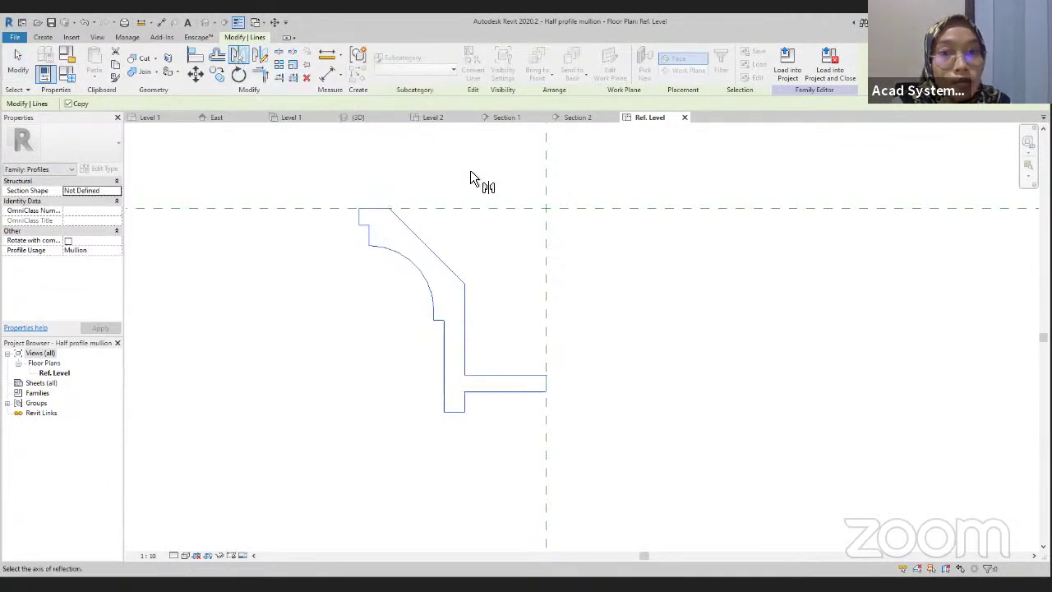
left_click(546, 292)
scroll(674, 340, "down", 1)
key("Escape")
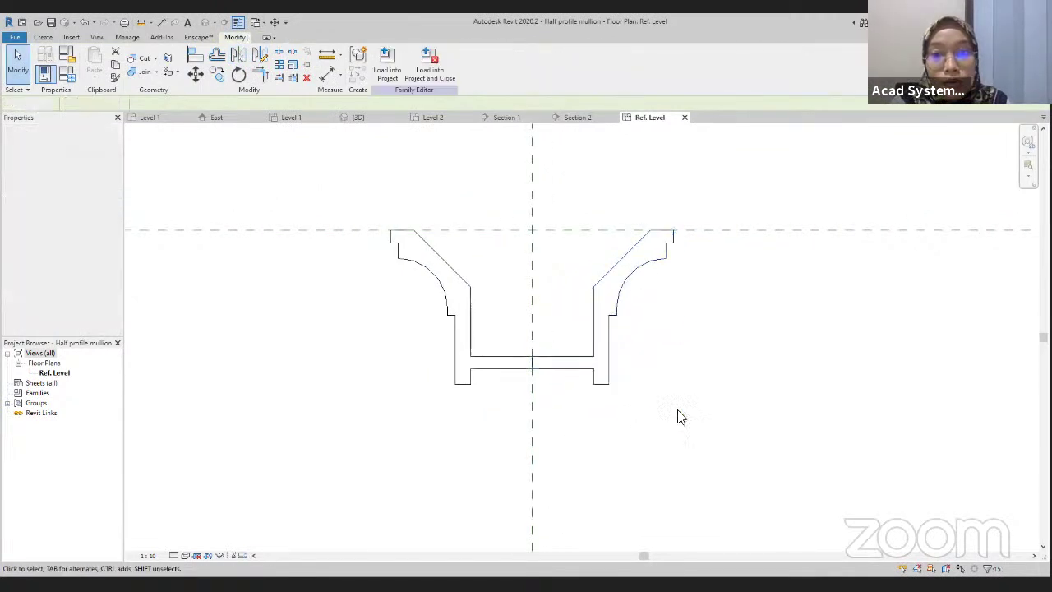
- Delete the short vertical line on the centre plane that divides the two mirrored profile halves
scroll(562, 384, "up", 4)
middle_click_drag(512, 294, 523, 411)
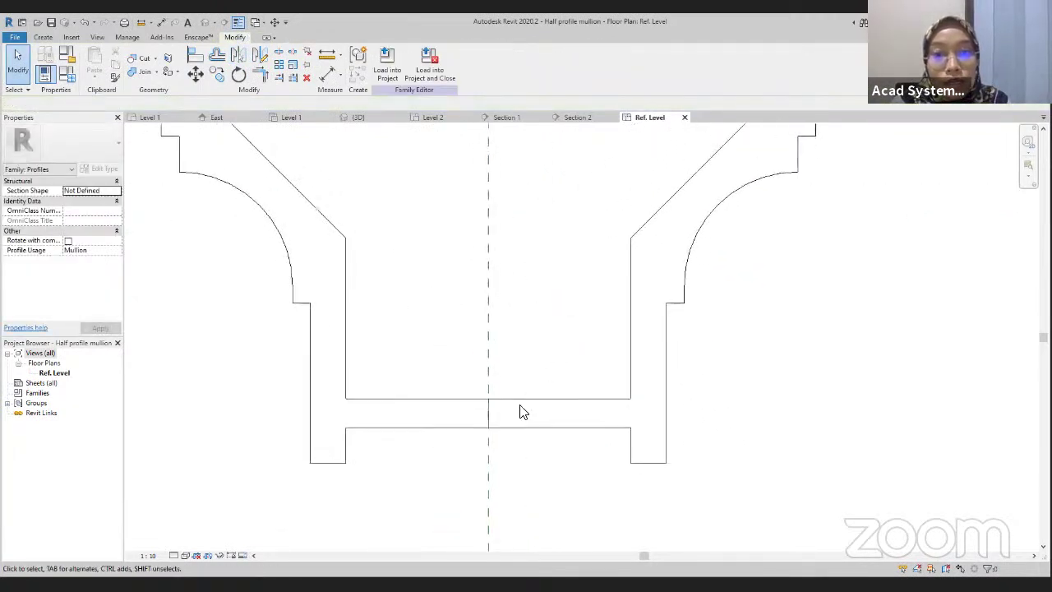
left_click(489, 416)
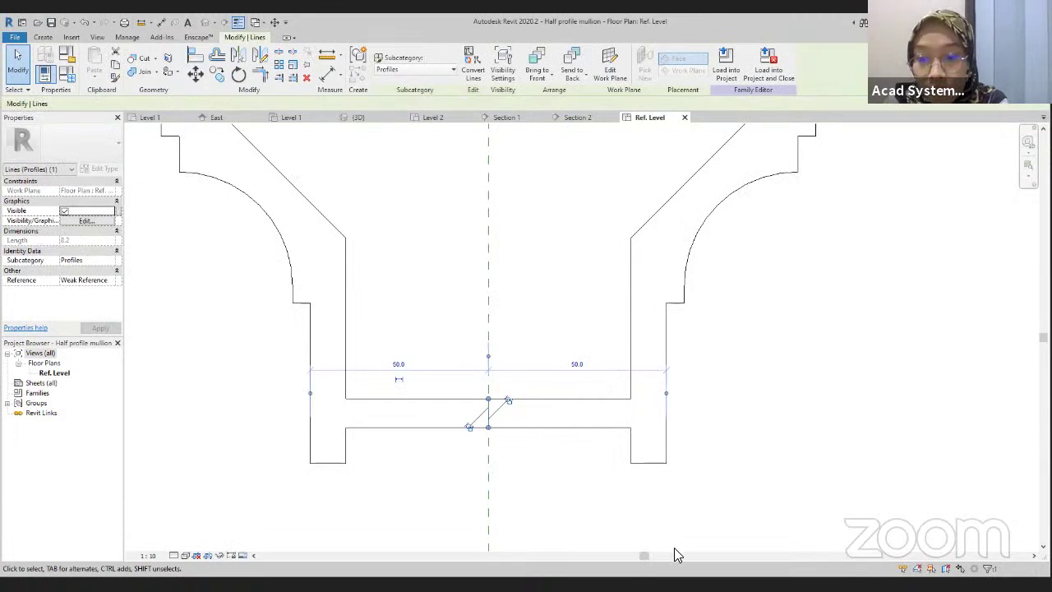
key("Escape")
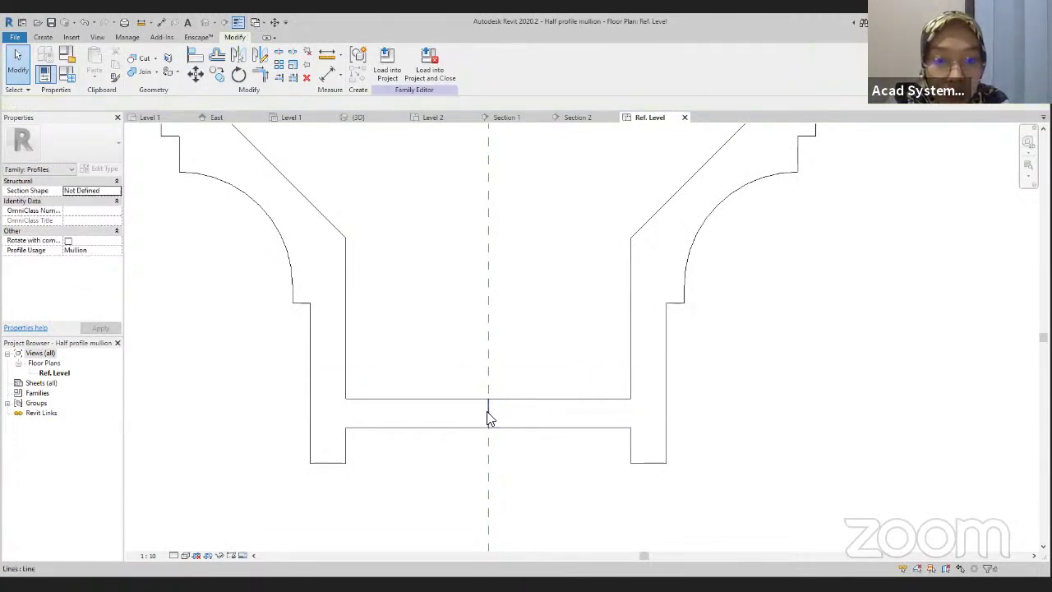
left_click(489, 418)
left_click(585, 517)
scroll(584, 517, "down", 2)
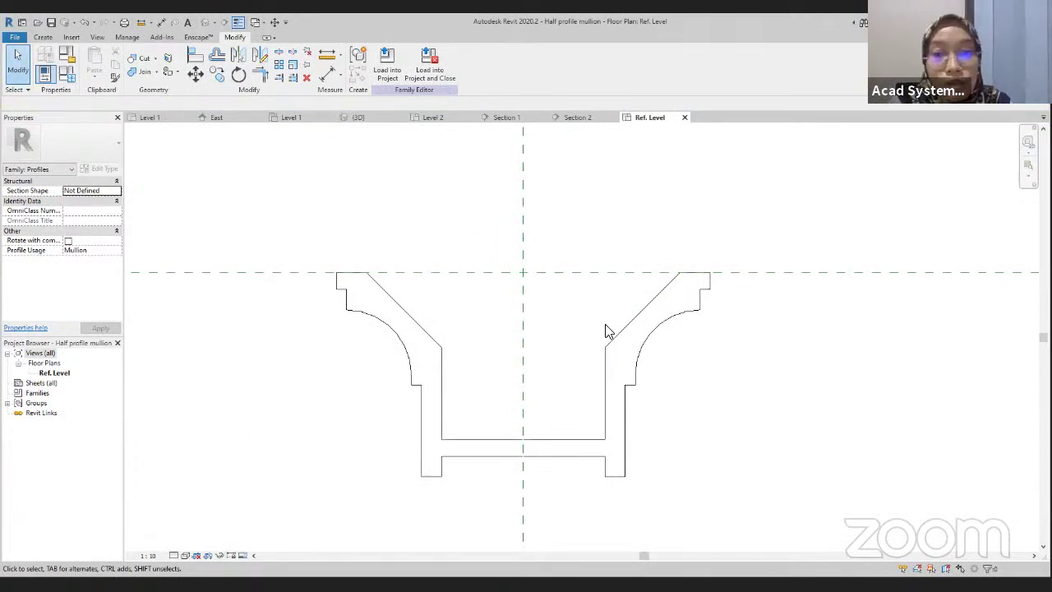
- Save the mirrored profile as a new family named "Full profile mullion" on the Desktop
left_click(10, 41)
mouse_move(55, 171)
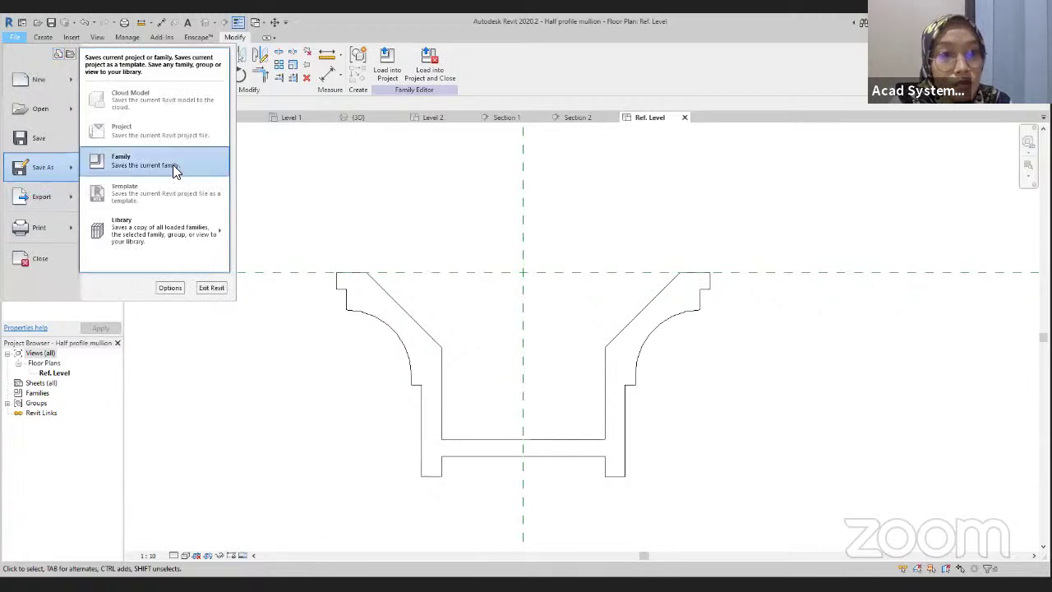
key("Return")
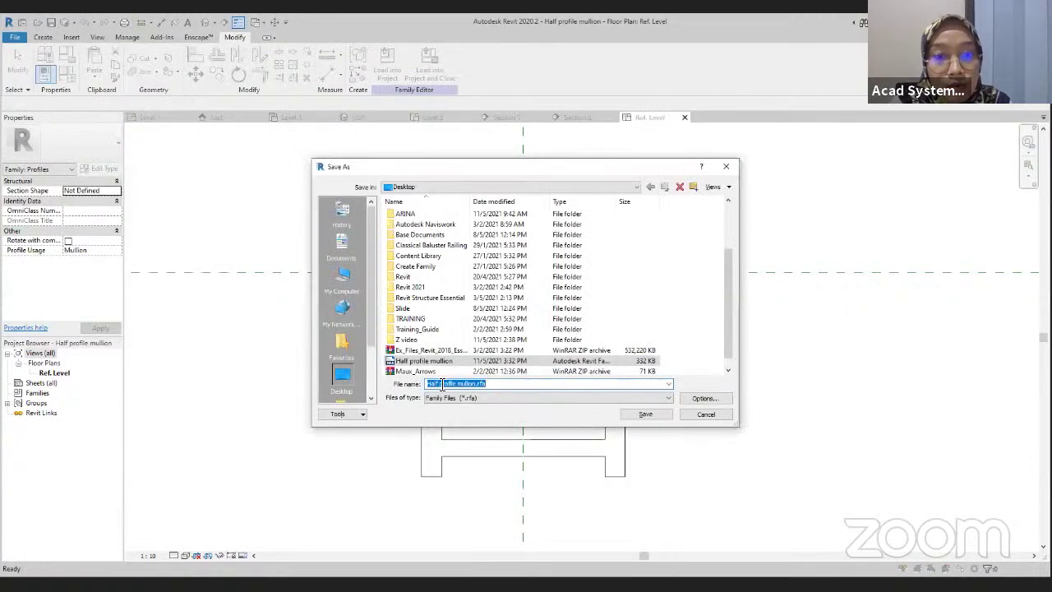
left_click(440, 384)
key("BackSpace")
key("BackSpace")
key("BackSpace")
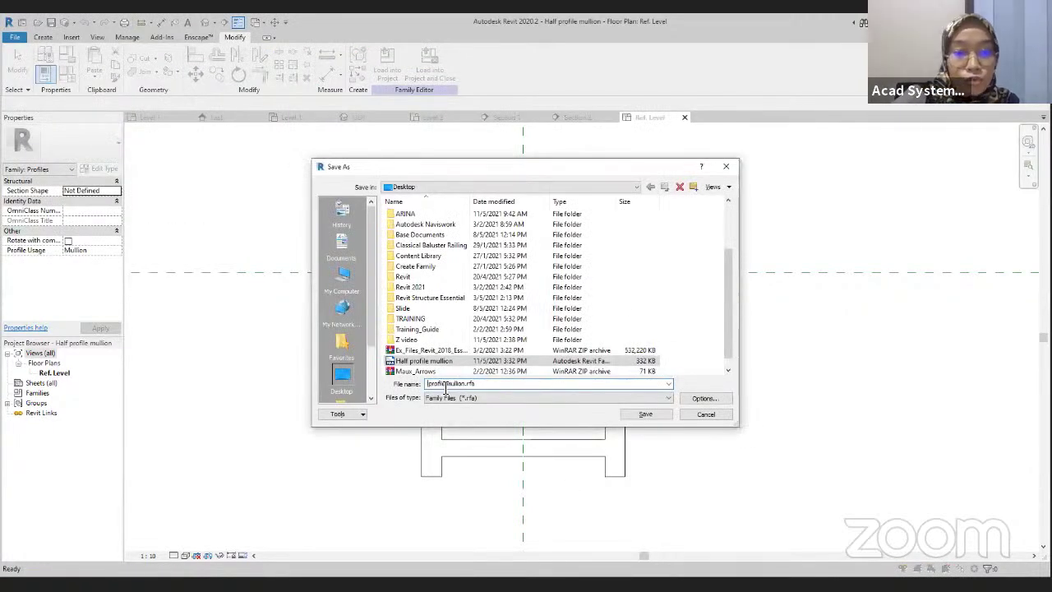
type("Full")
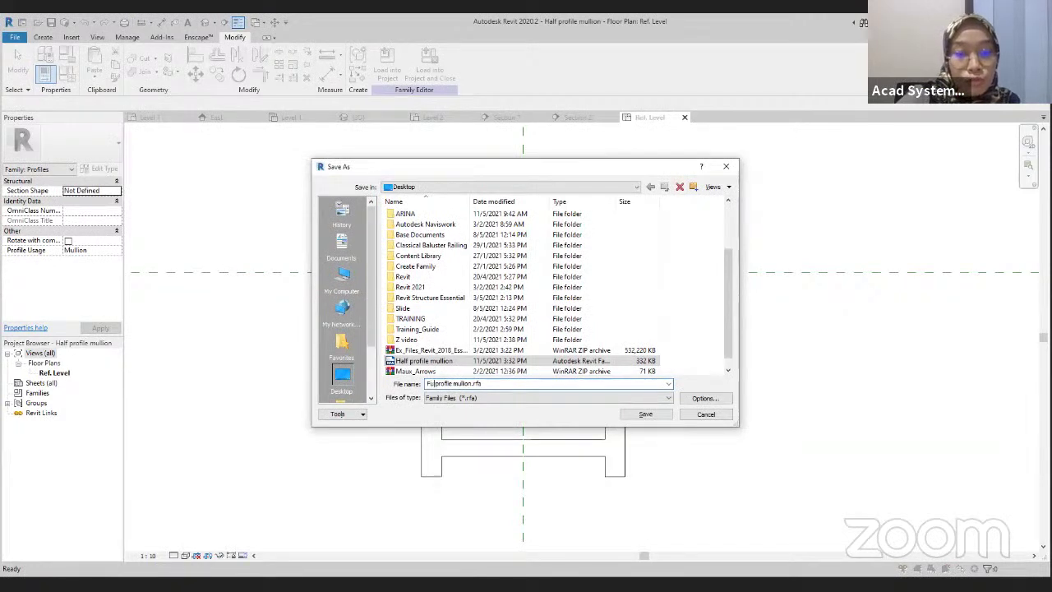
left_click(505, 383)
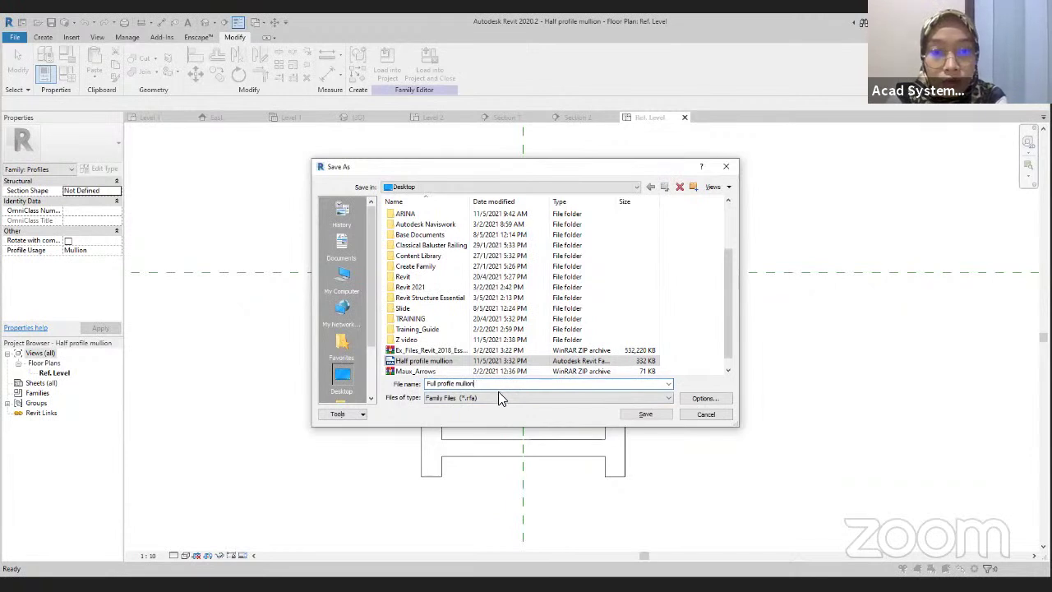
key("BackSpace")
key("BackSpace")
key("BackSpace")
key("BackSpace")
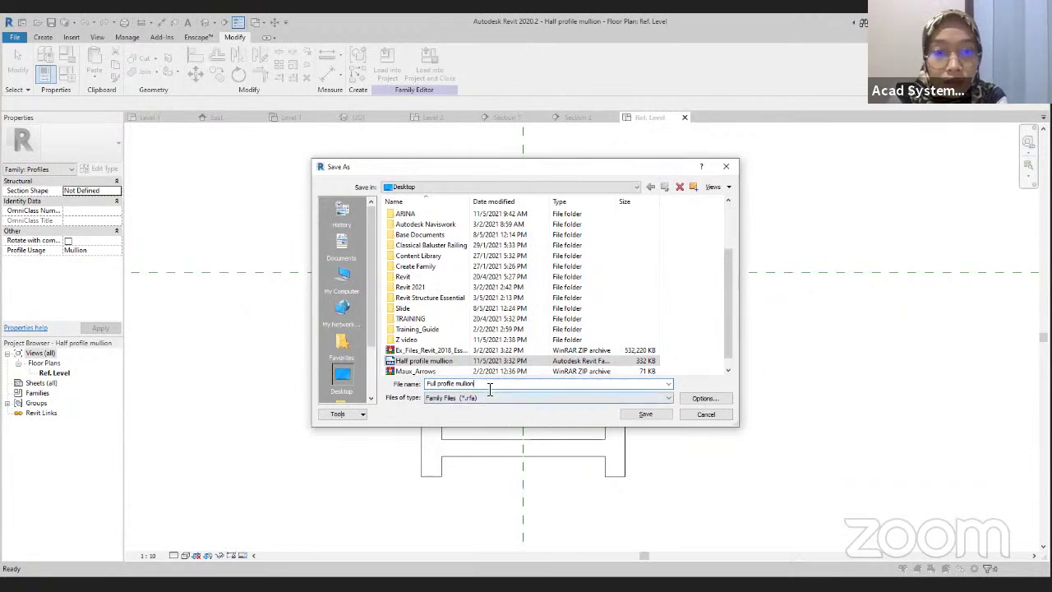
left_click(646, 415)
- Close the full profile family and return to the project's Level 1 reflected ceiling plan
scroll(381, 466, "down", 2)
middle_click_drag(380, 465, 390, 378)
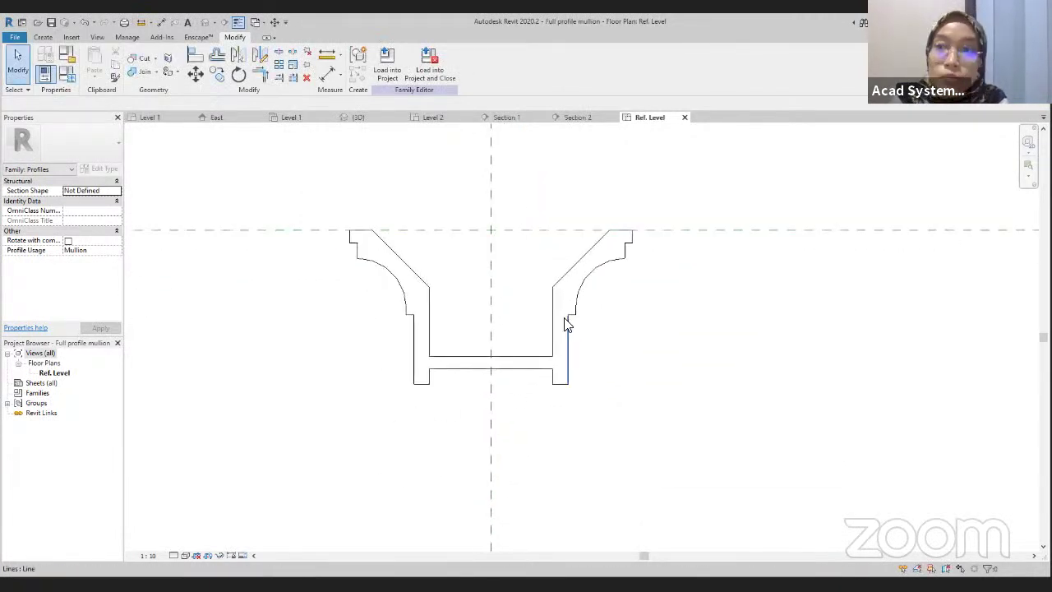
scroll(547, 366, "down", 1)
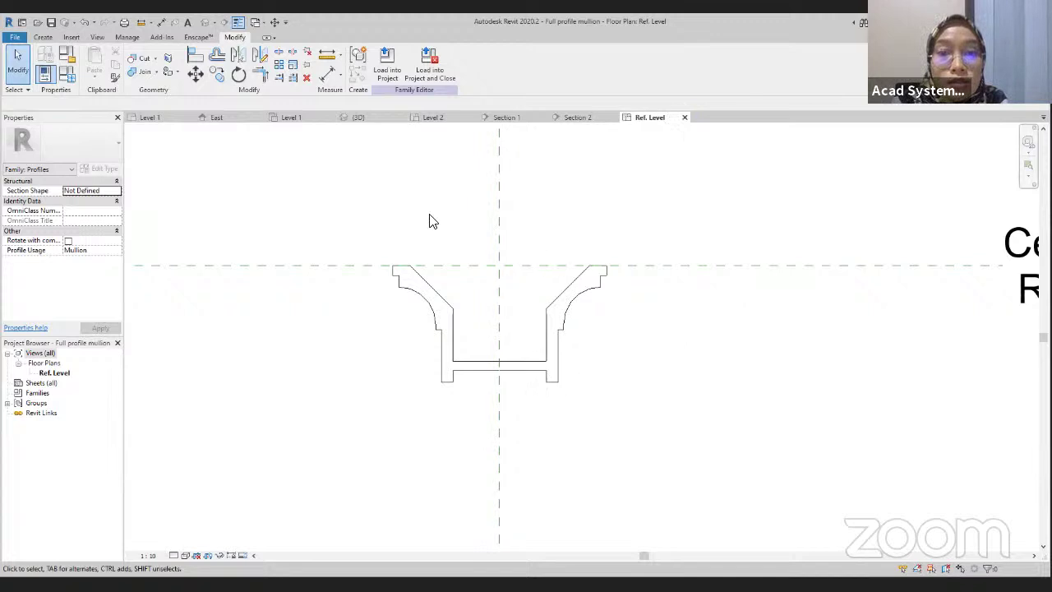
left_click(685, 118)
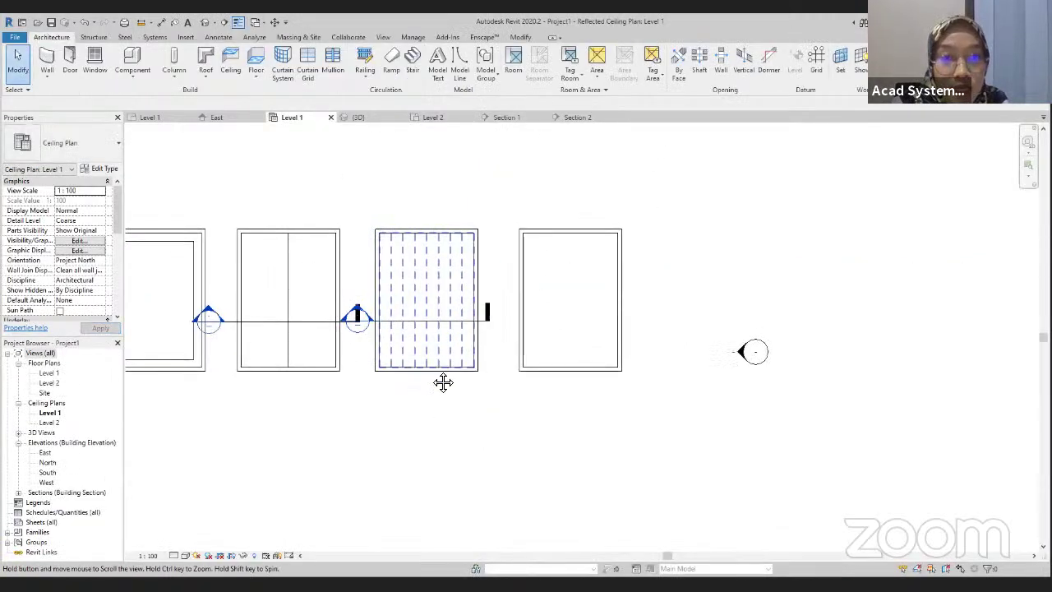
middle_click_drag(442, 381, 513, 407)
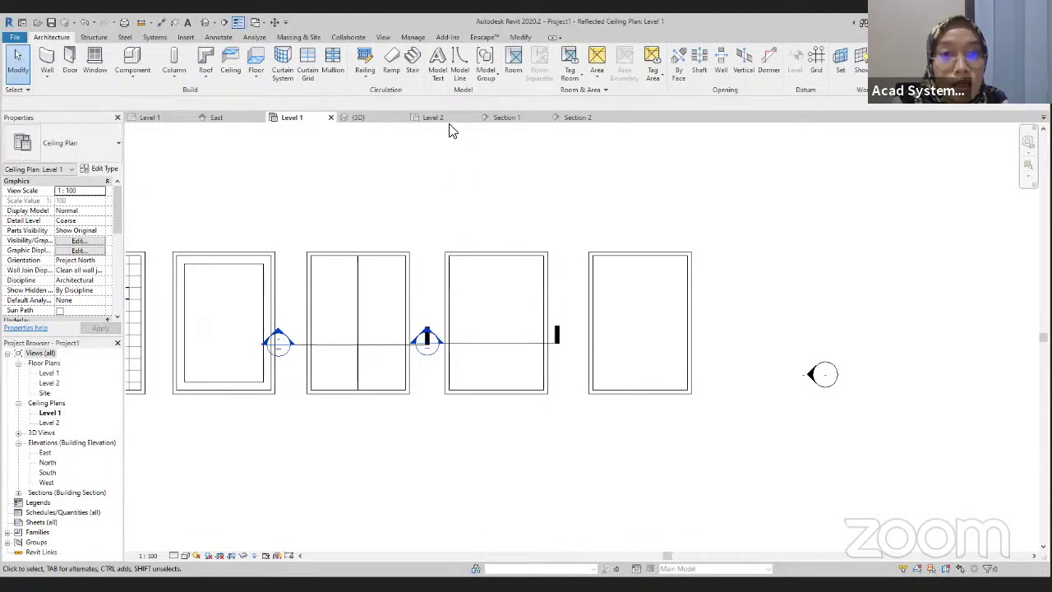
middle_click_drag(669, 371, 629, 354)
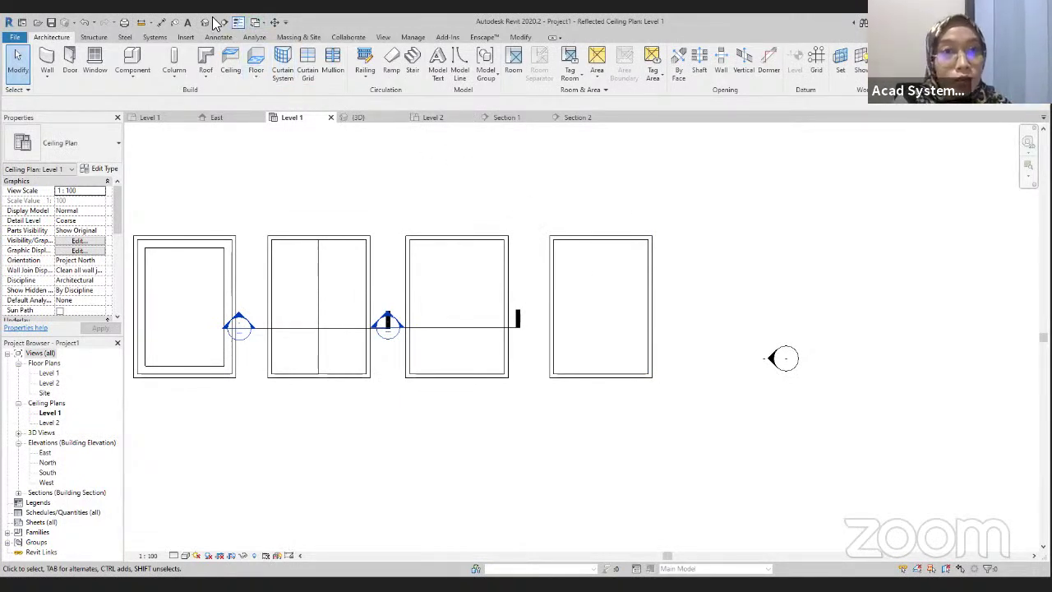
- Load the "Full profile mullion" and "Half profile mullion" families from the Desktop into the project, dismissing the save reminder
left_click(186, 38)
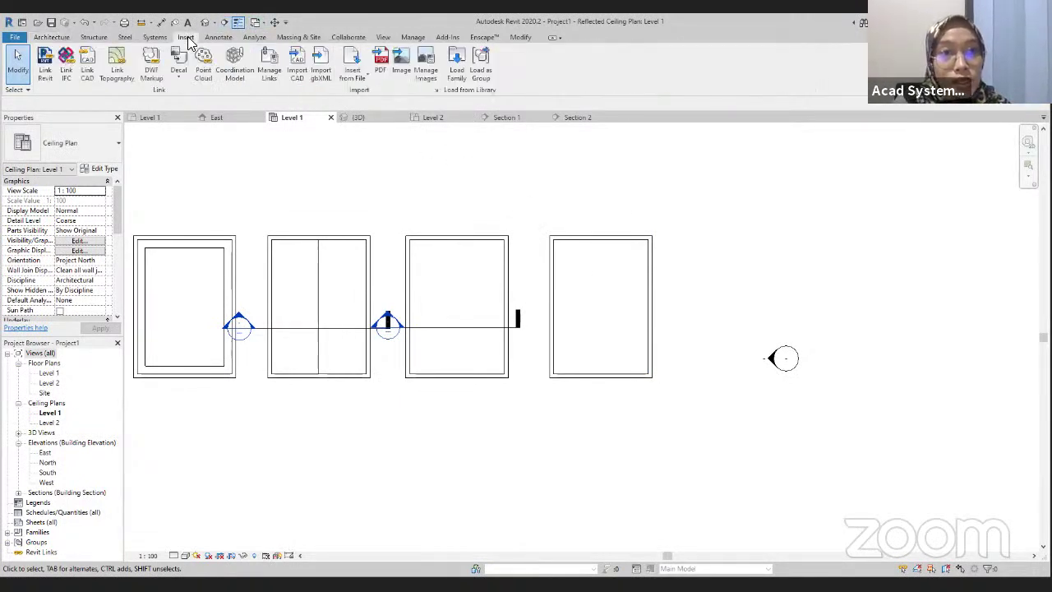
left_click(454, 67)
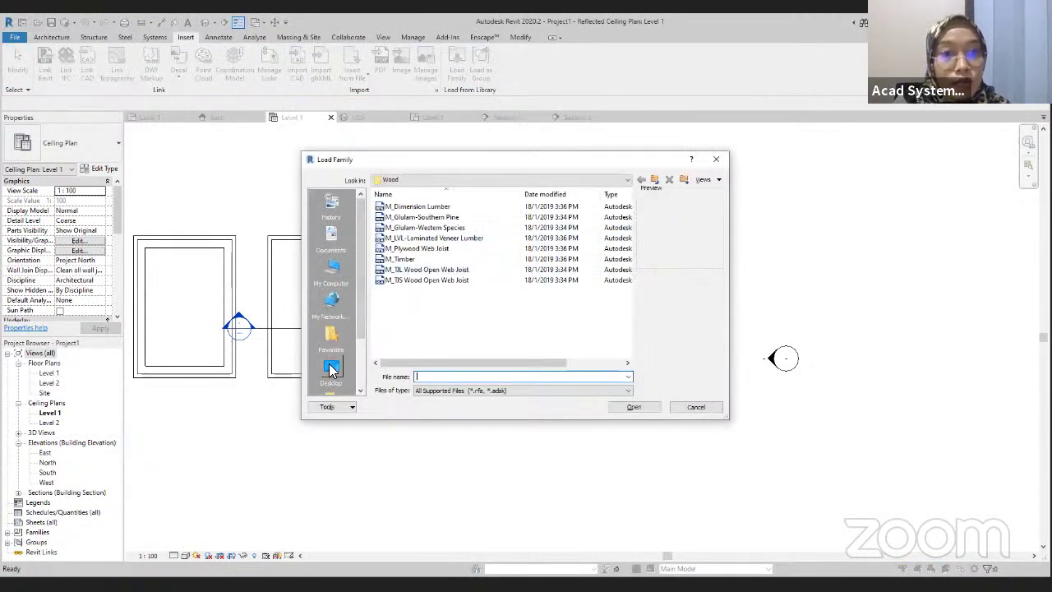
left_click(332, 370)
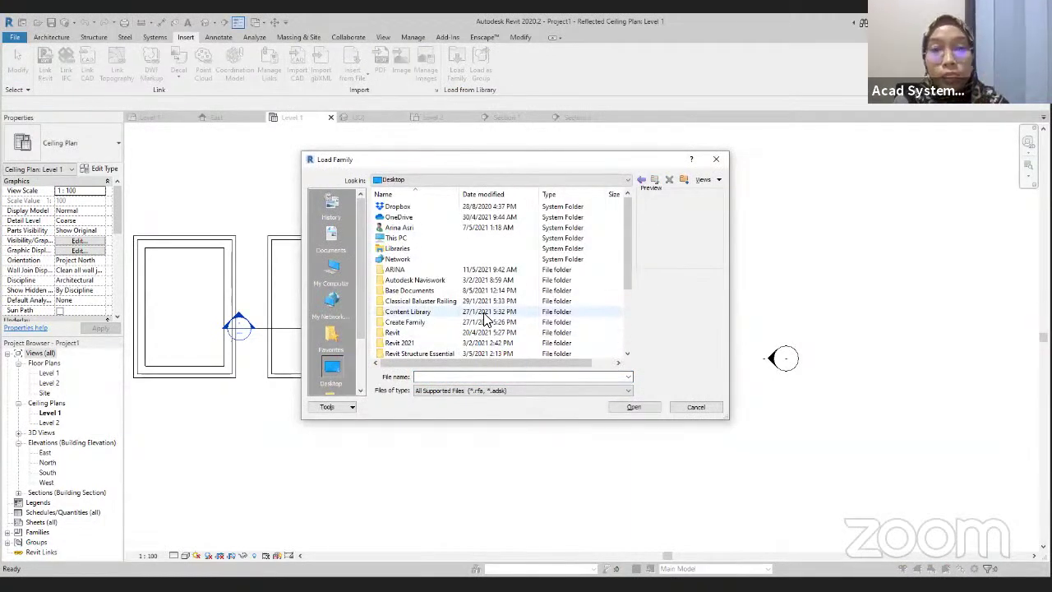
scroll(485, 321, "down", 3)
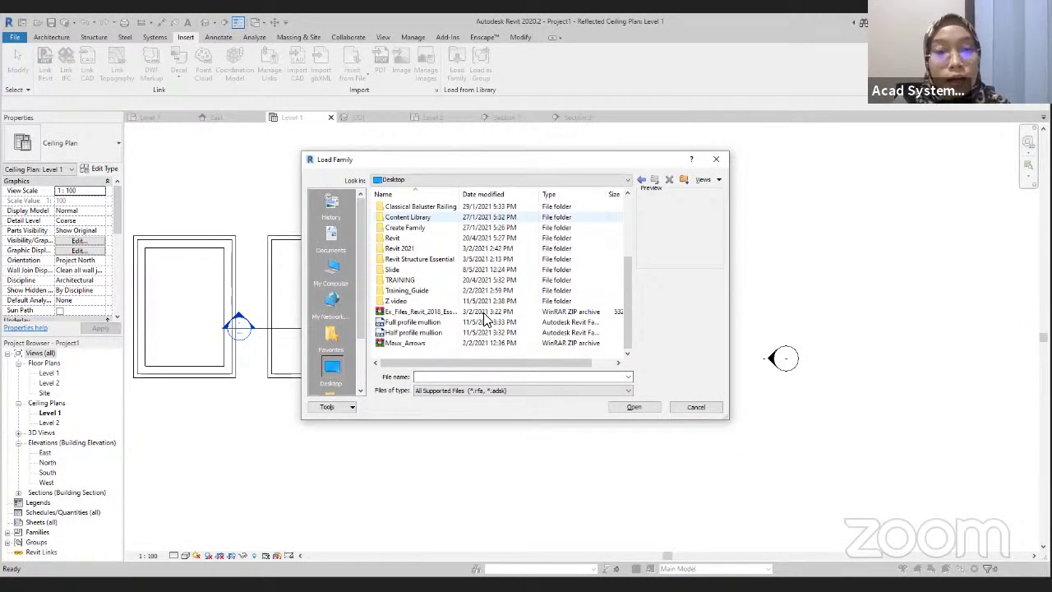
left_click(410, 323)
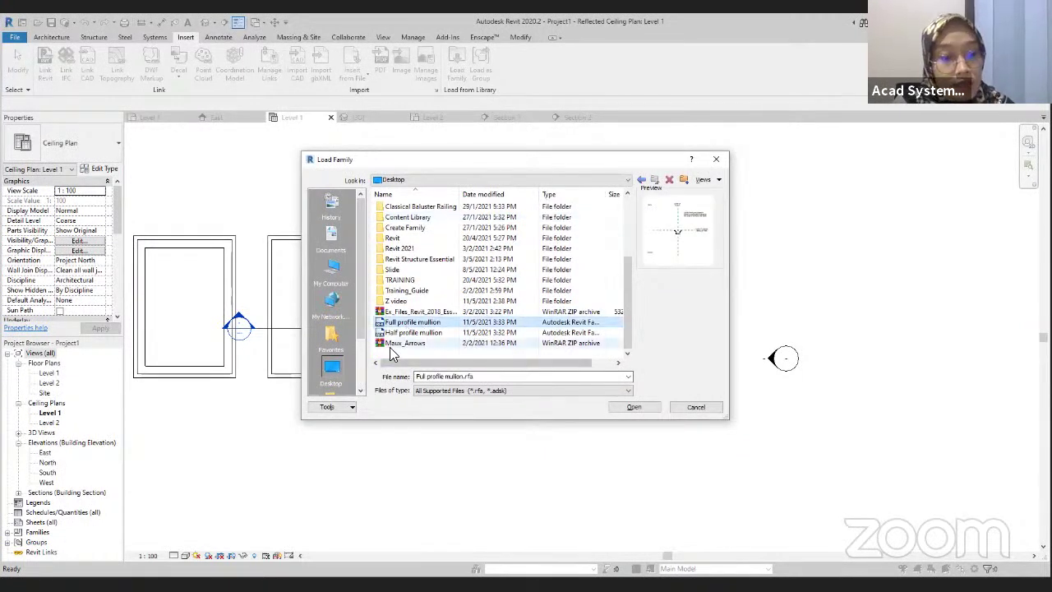
left_click(397, 332)
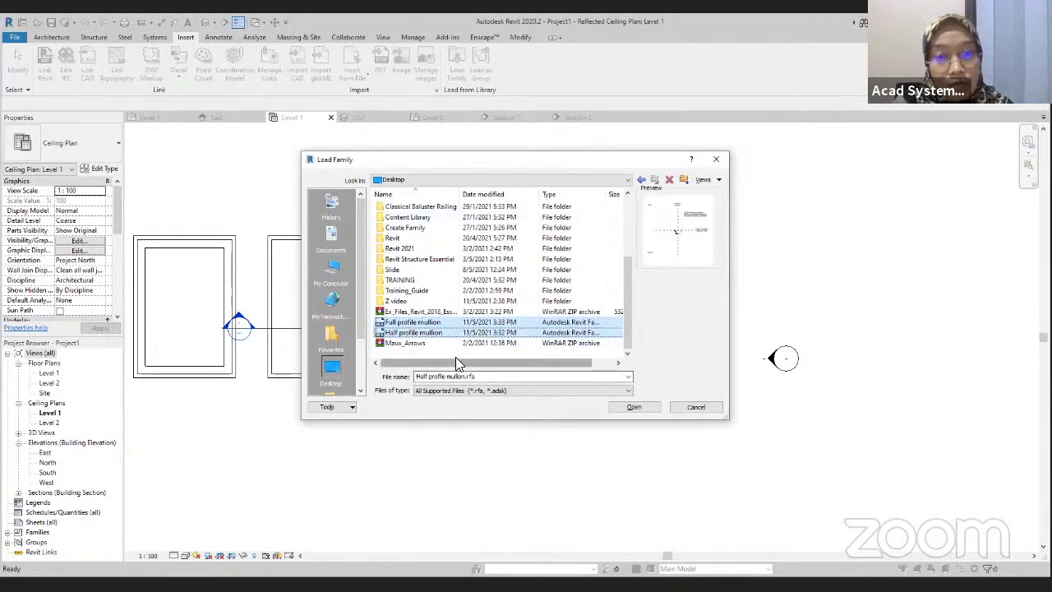
left_click(637, 408)
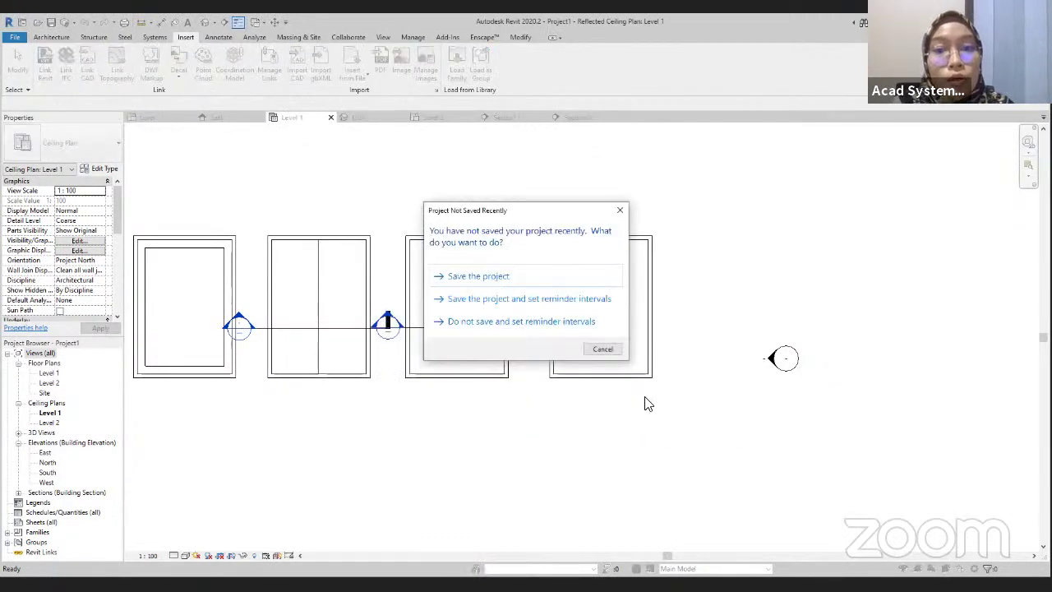
left_click(603, 350)
scroll(364, 420, "down", 2)
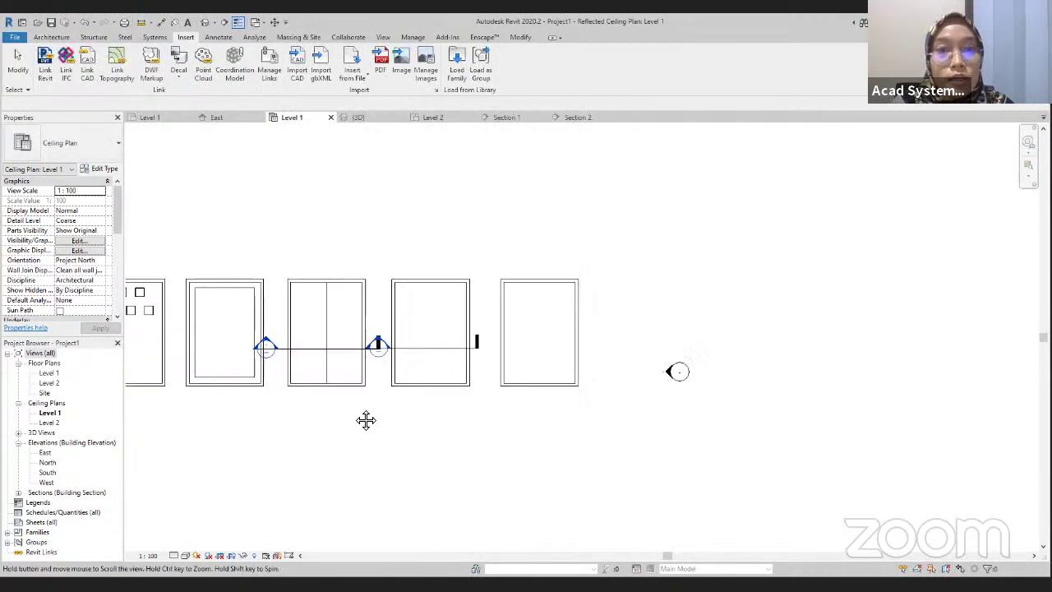
middle_click_drag(554, 221, 636, 371)
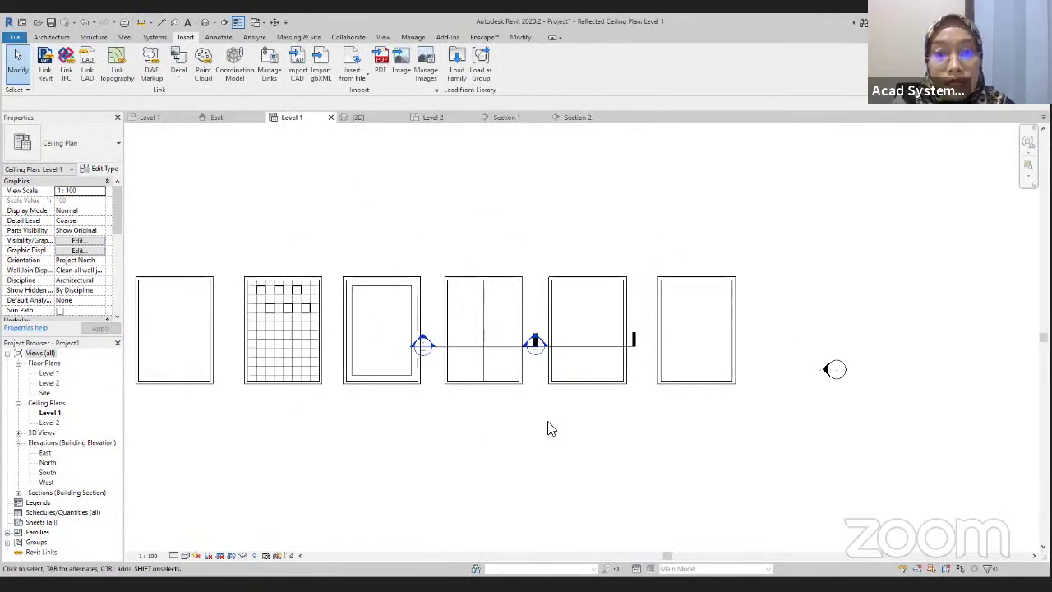
scroll(472, 346, "down", 1)
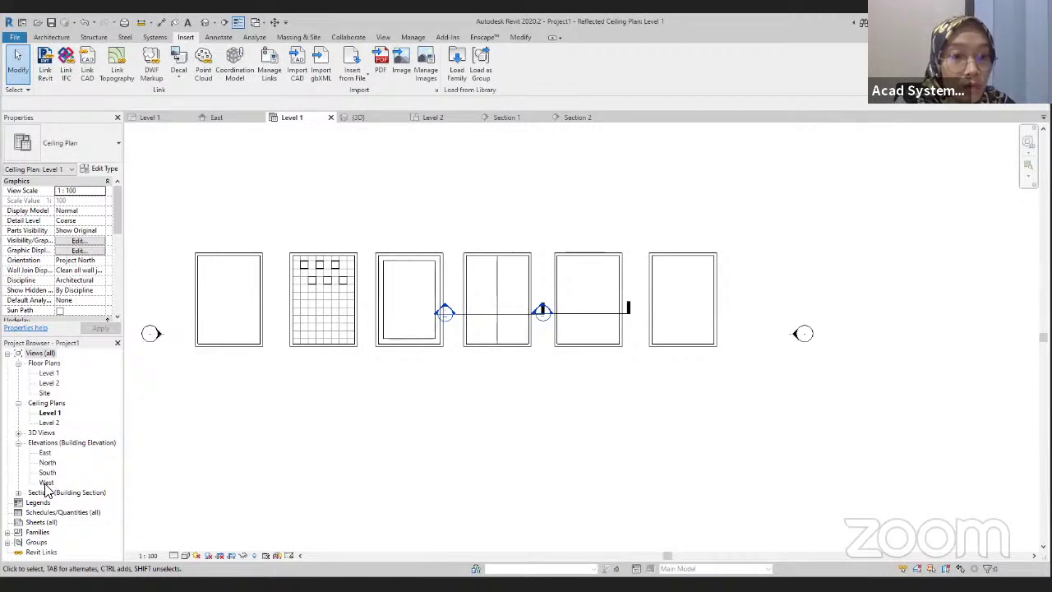
- Create a new type named "Half coffered mullion" in the Rectangular Mullion family under Curtain Wall Mullions
left_click(18, 532)
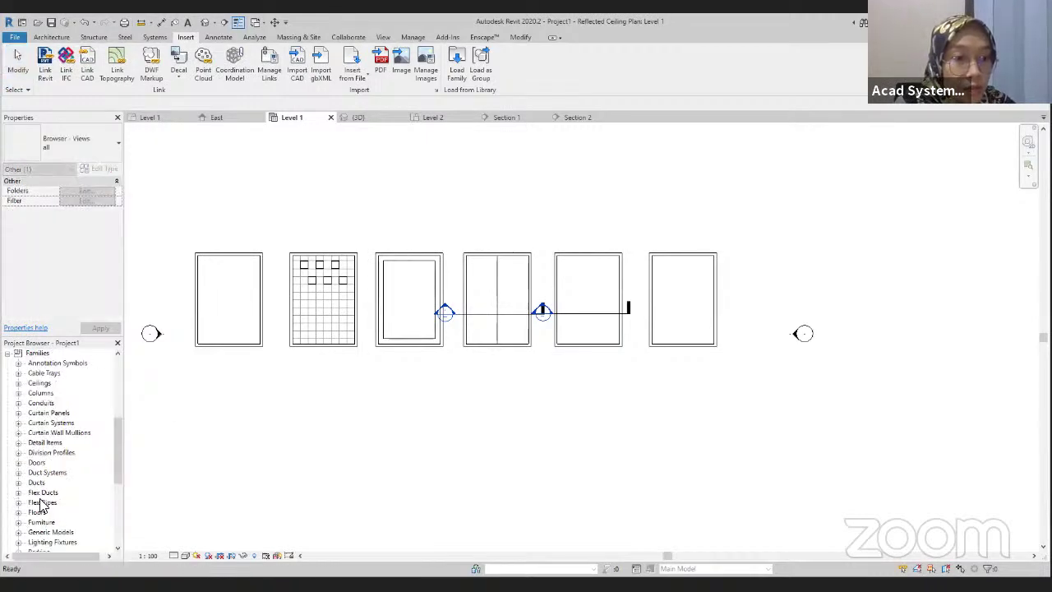
left_click(19, 433)
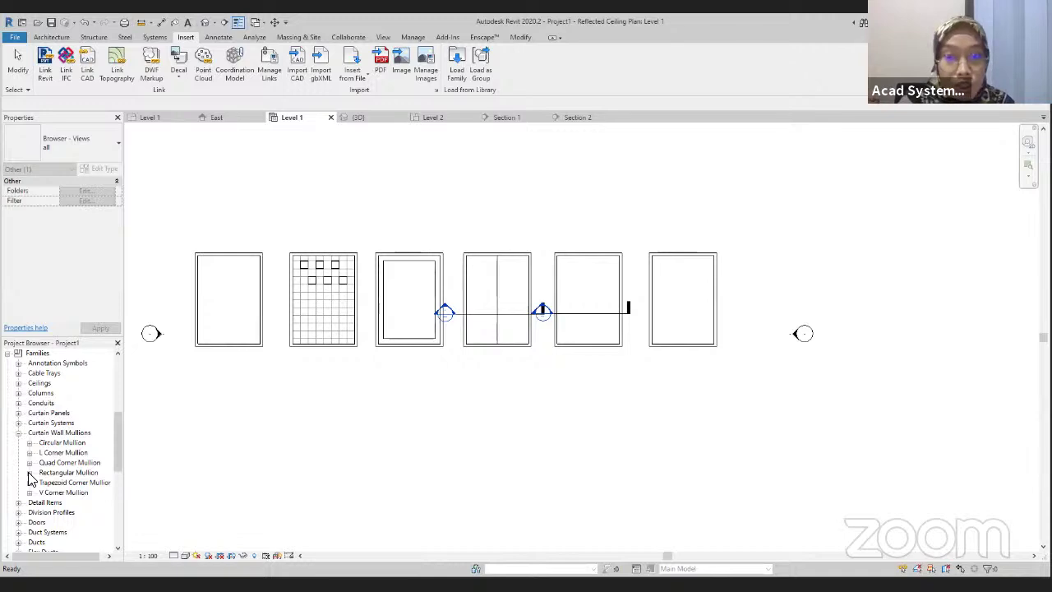
left_click(30, 473)
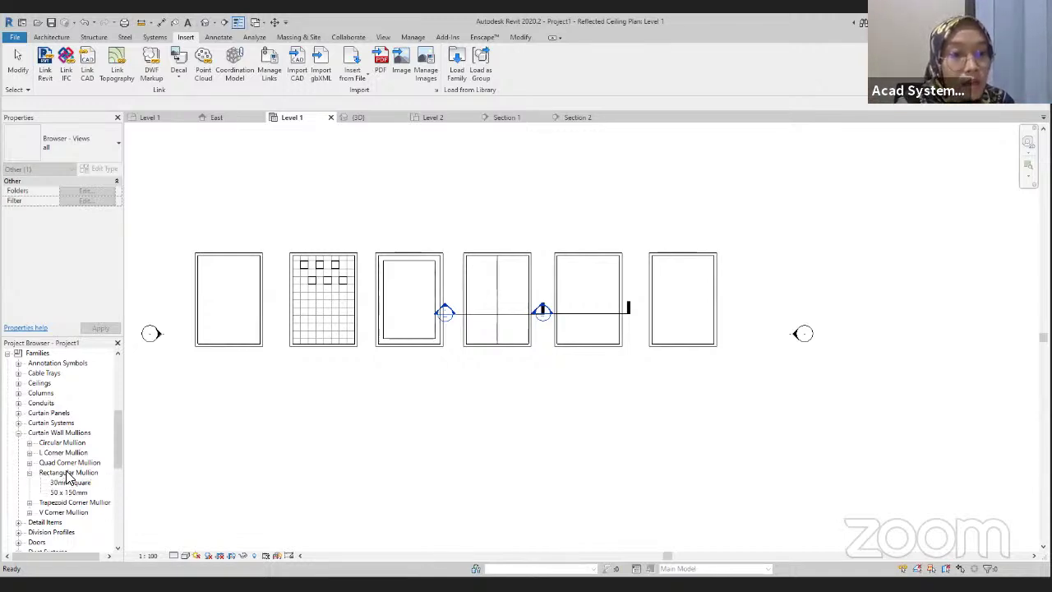
left_click(69, 473)
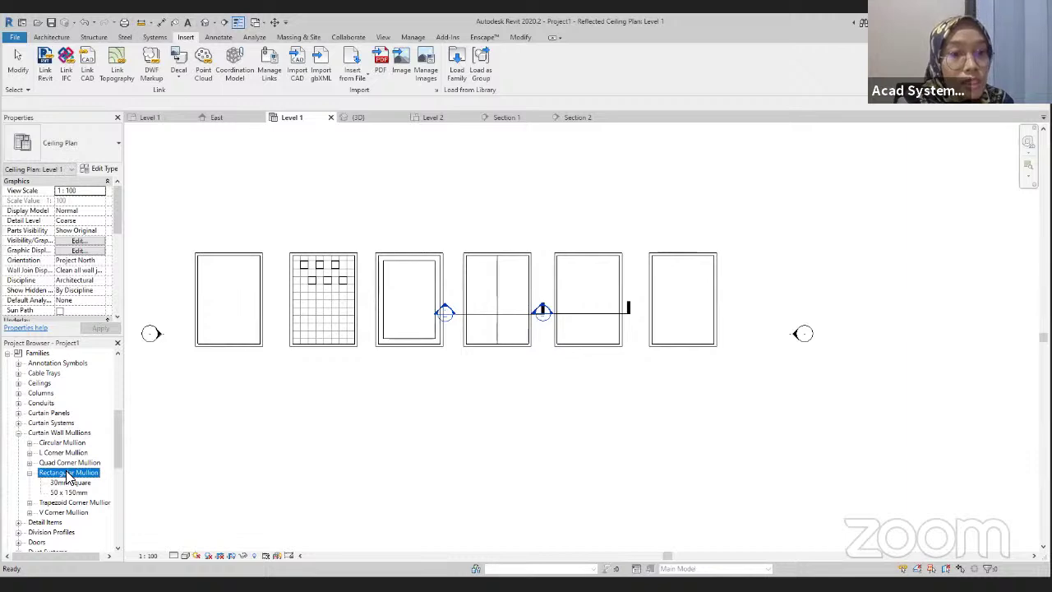
right_click(69, 474)
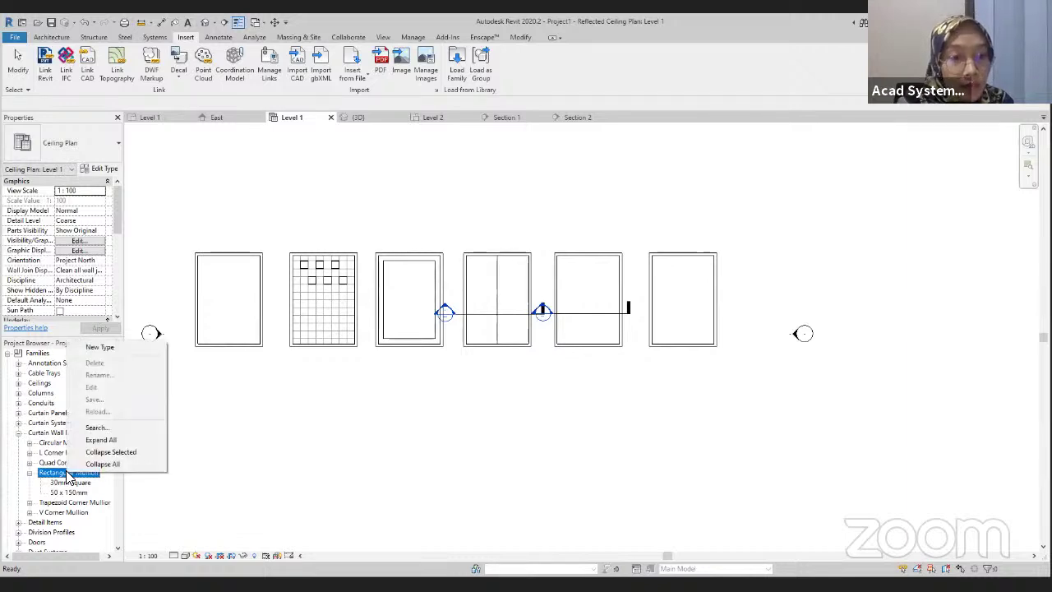
left_click(111, 348)
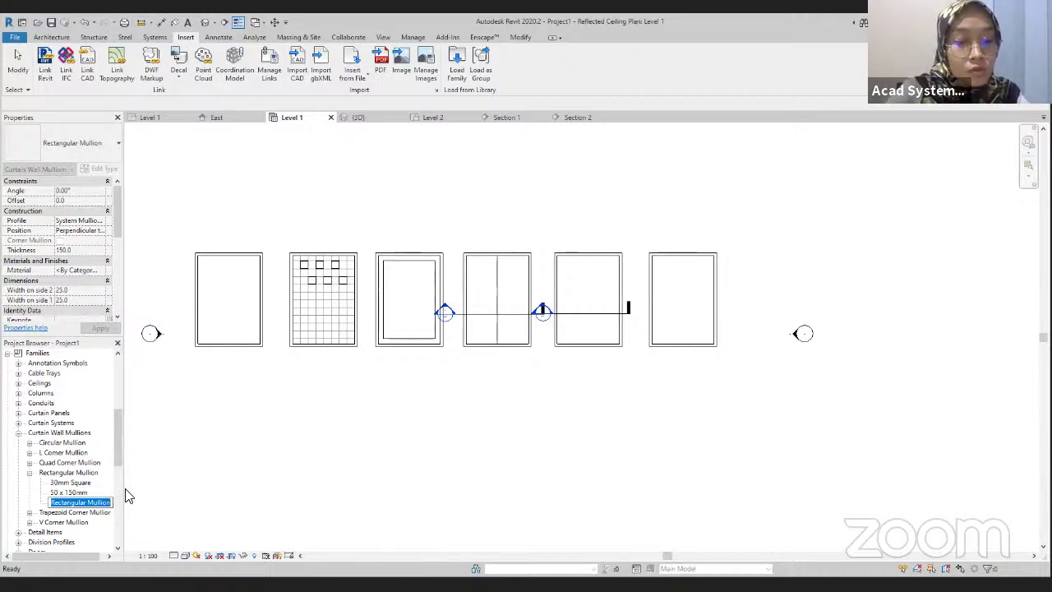
type("Ha")
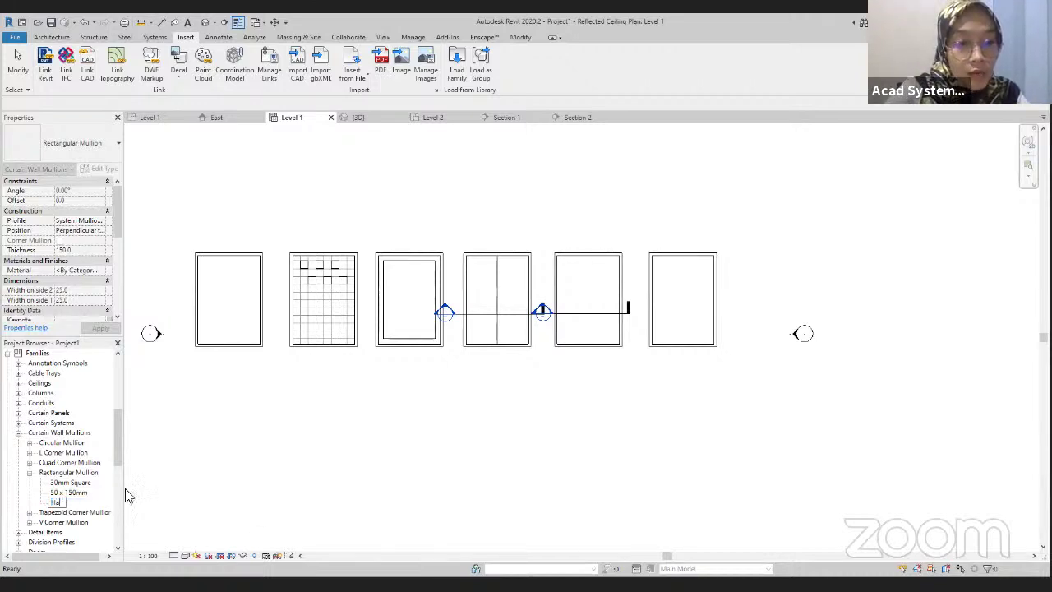
type("lf")
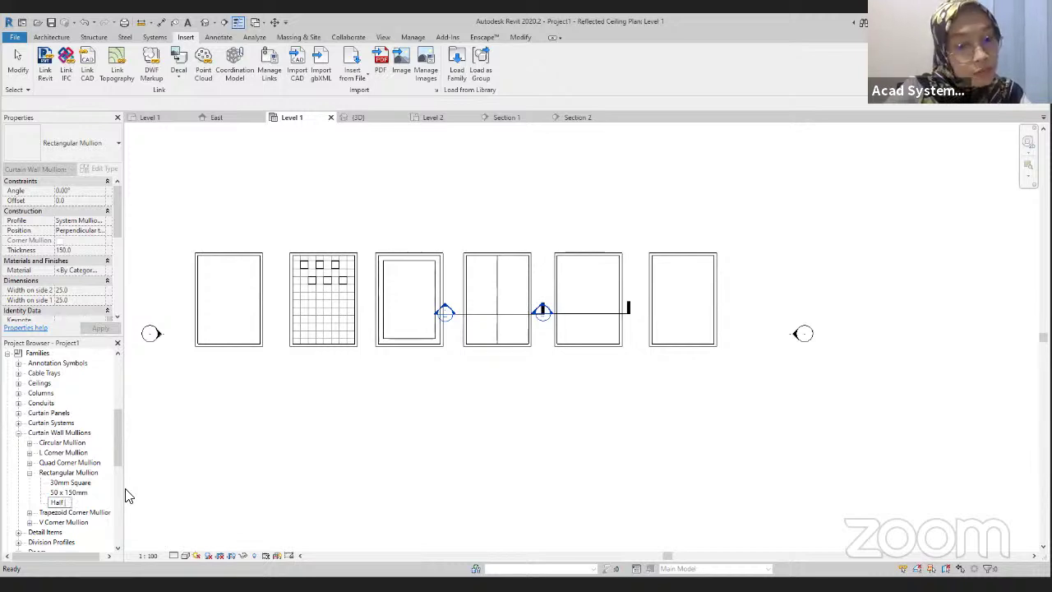
type(" coffered")
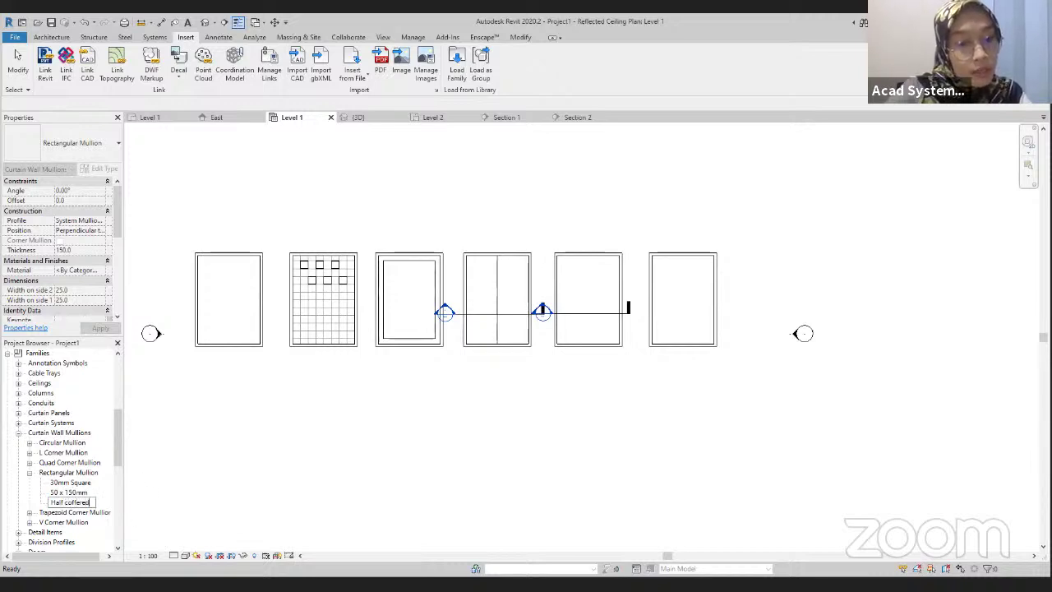
type(" mullion")
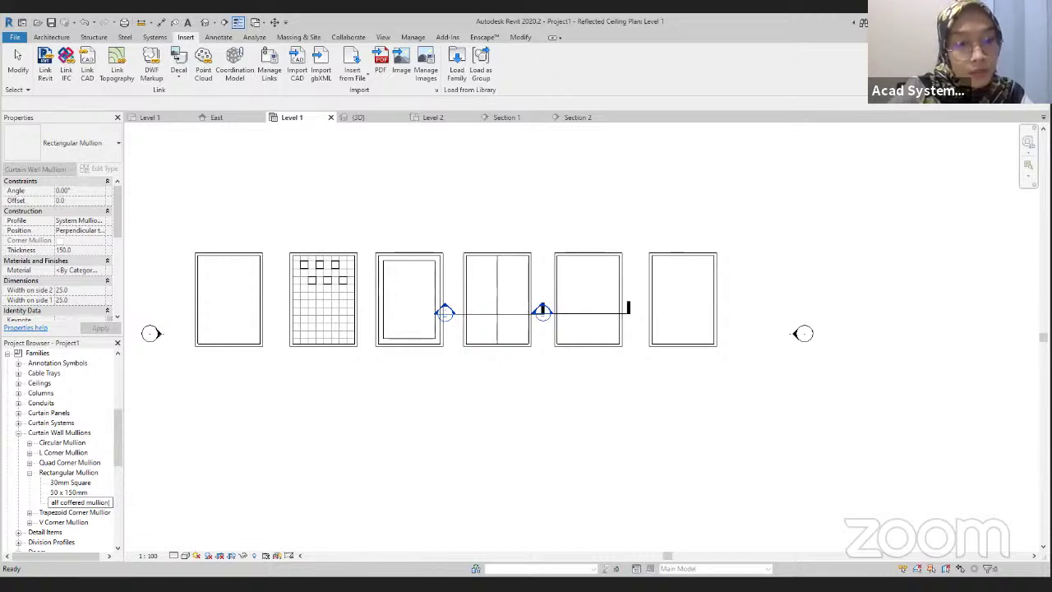
key("Return")
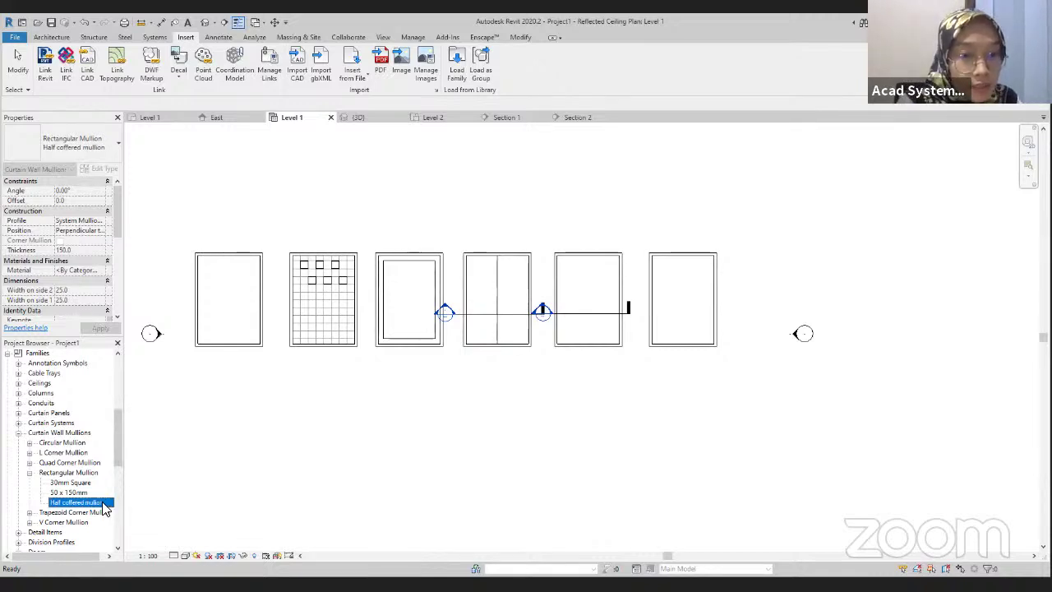
- Set the profile of the "Half coffered mullion" type to "Half profile mullion : Half profile mullion"
double_click(102, 504)
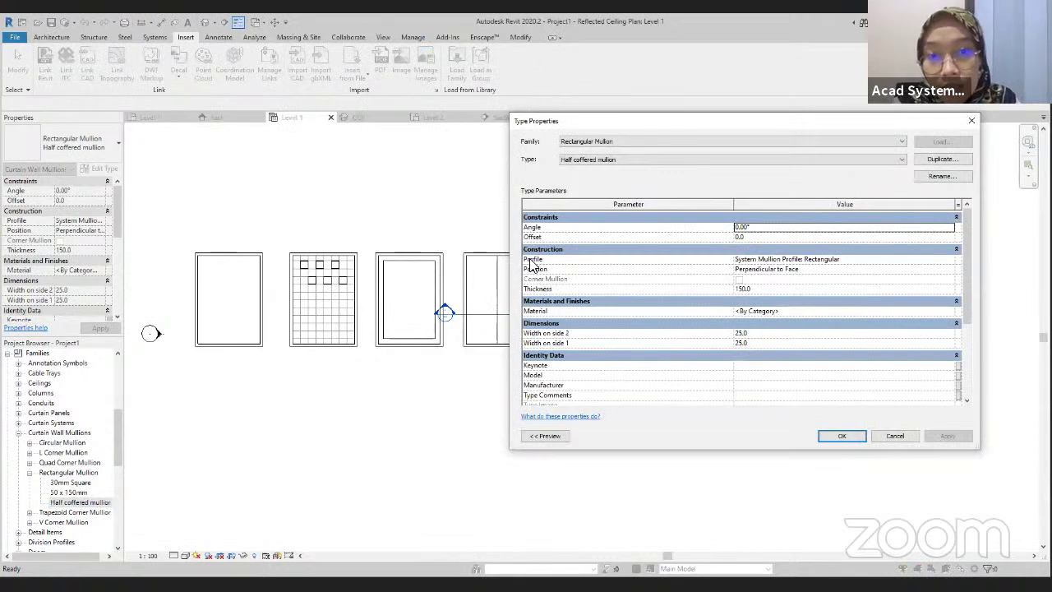
left_click(880, 263)
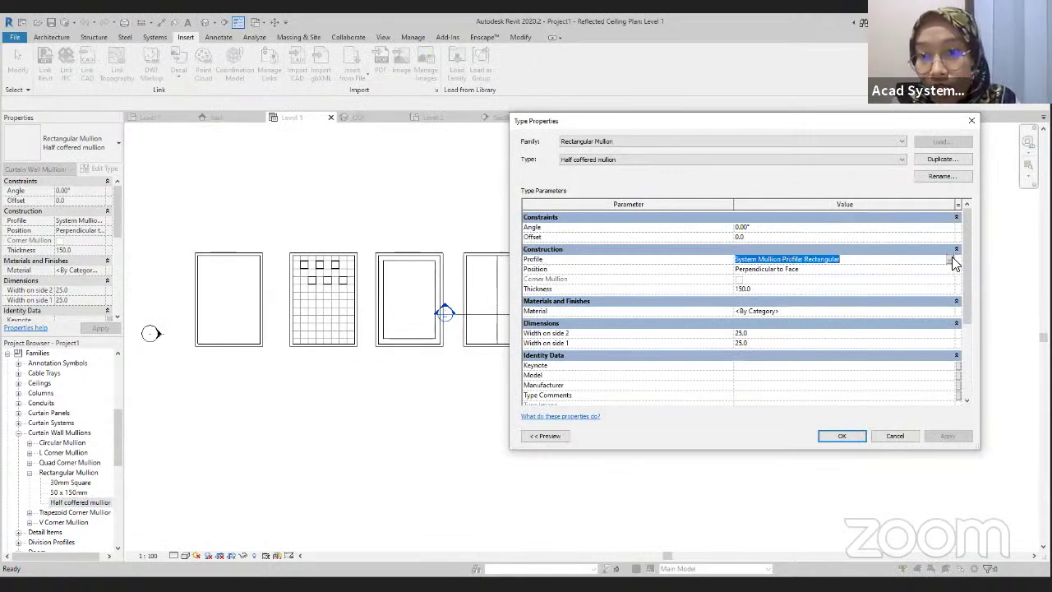
left_click(951, 260)
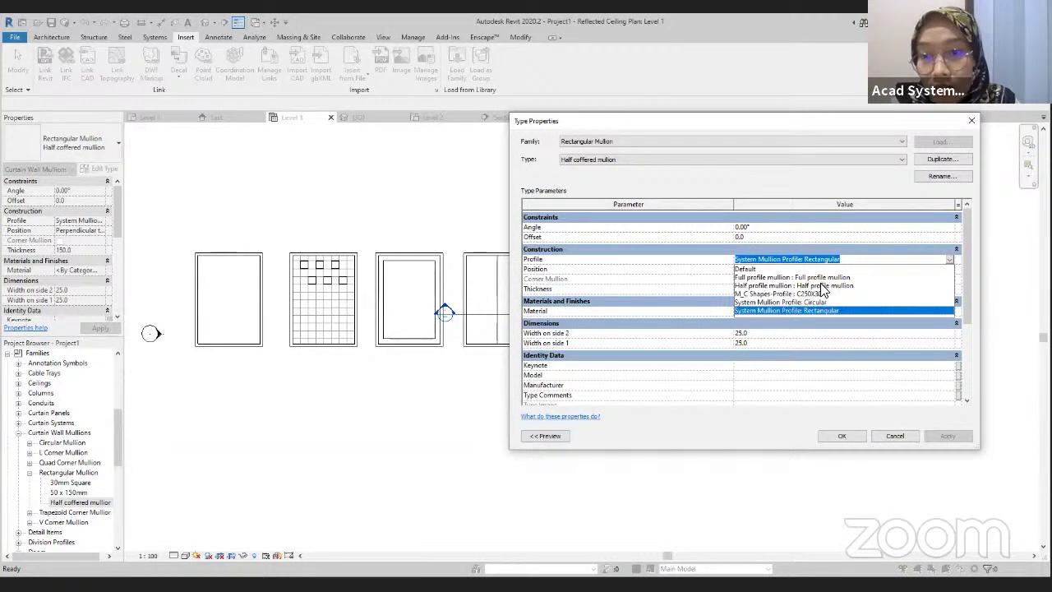
left_click(822, 285)
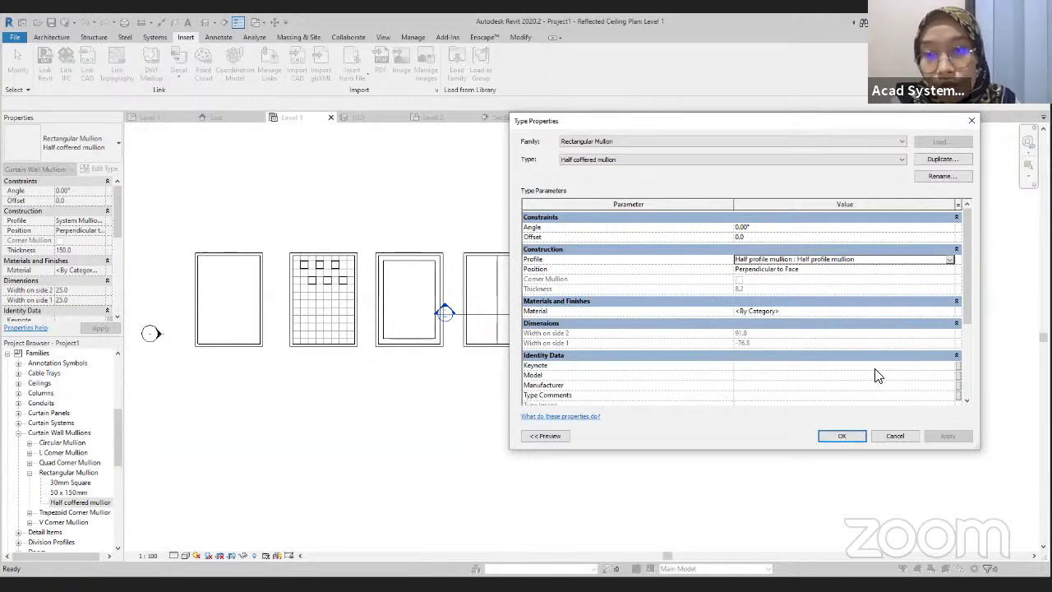
left_click(844, 437)
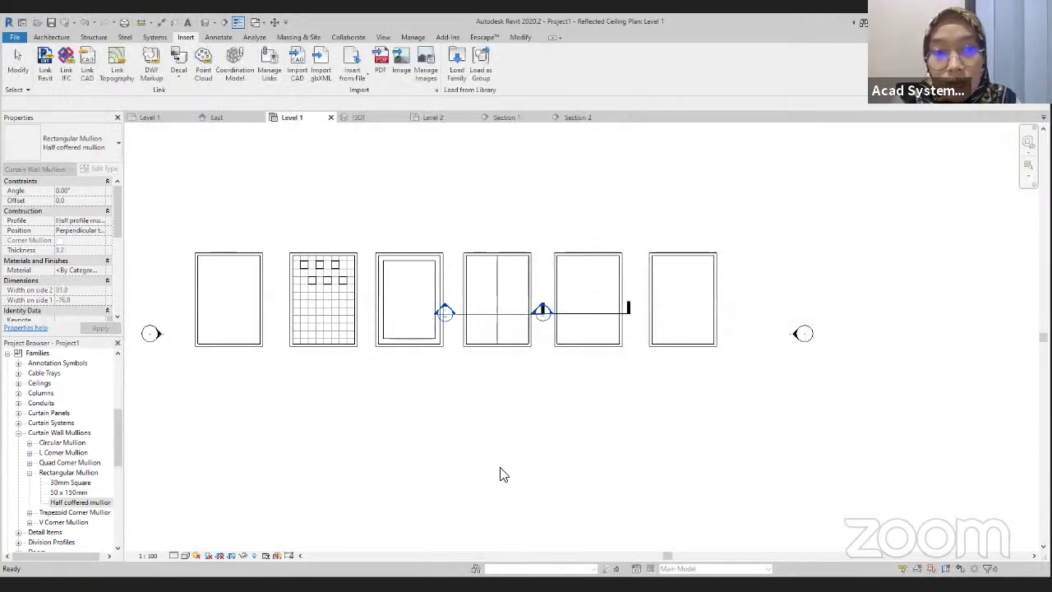
- Create another Rectangular Mullion type named "Full coffered mullion"
left_click(51, 476)
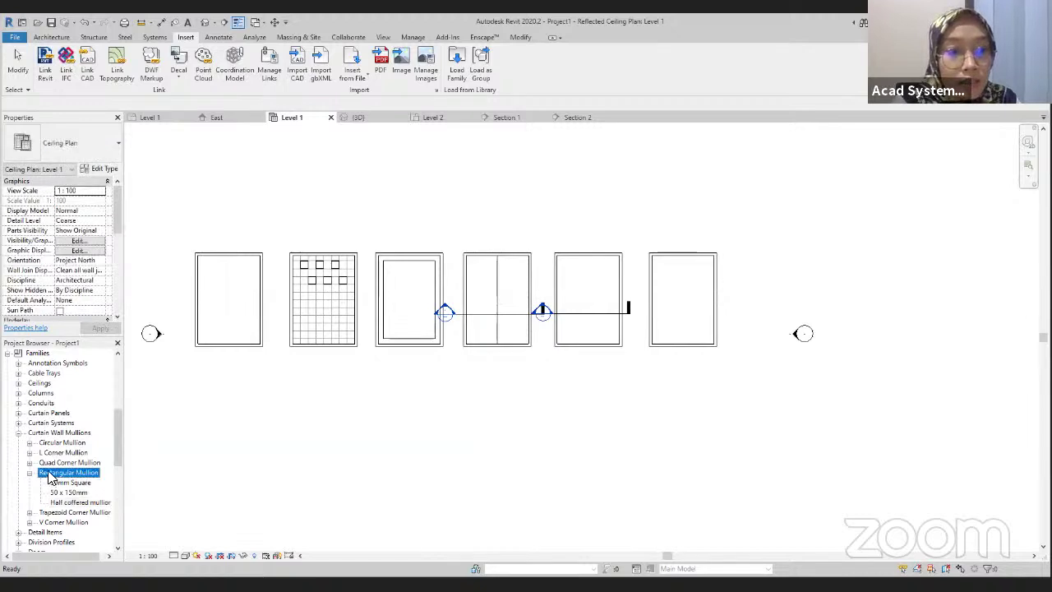
right_click(52, 475)
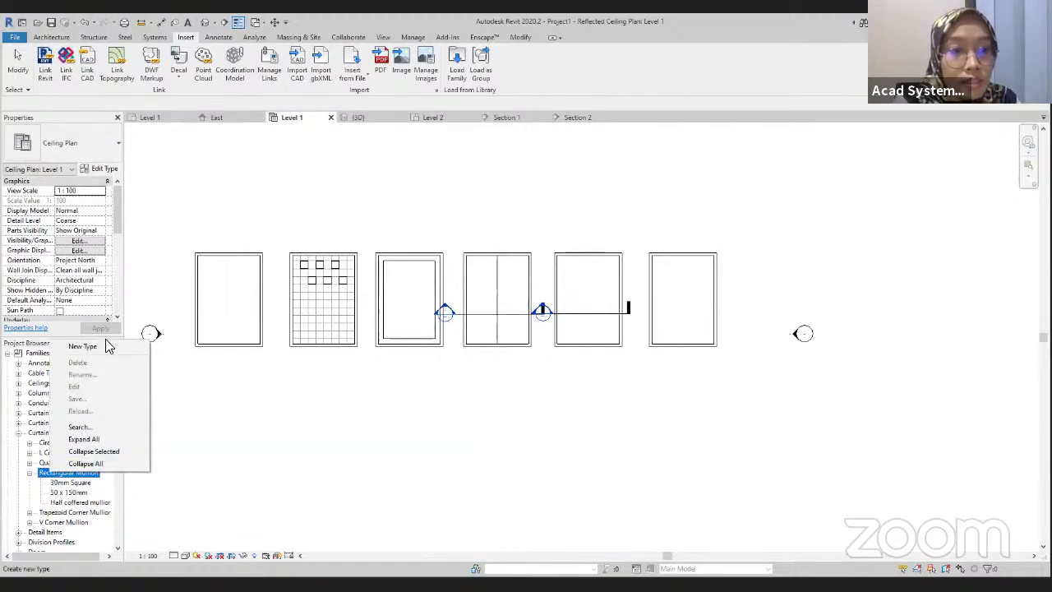
left_click(102, 346)
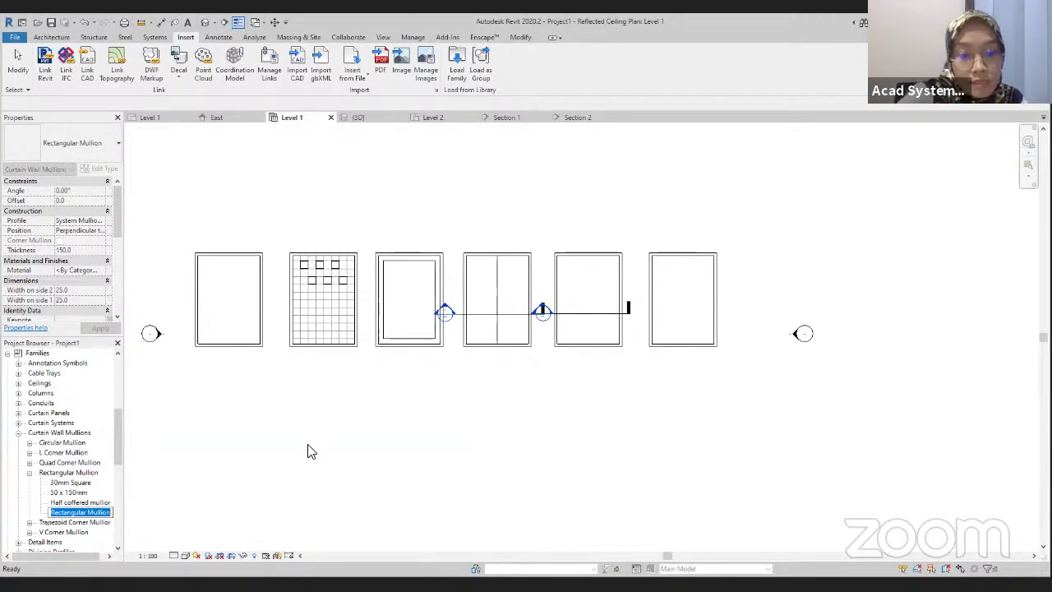
type("5")
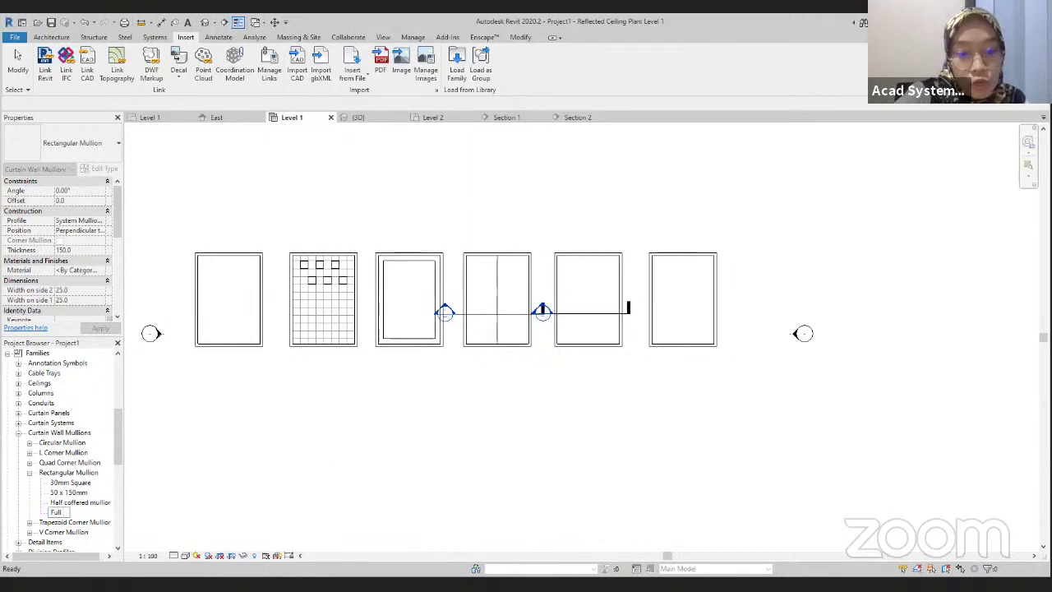
type("ull coffered m")
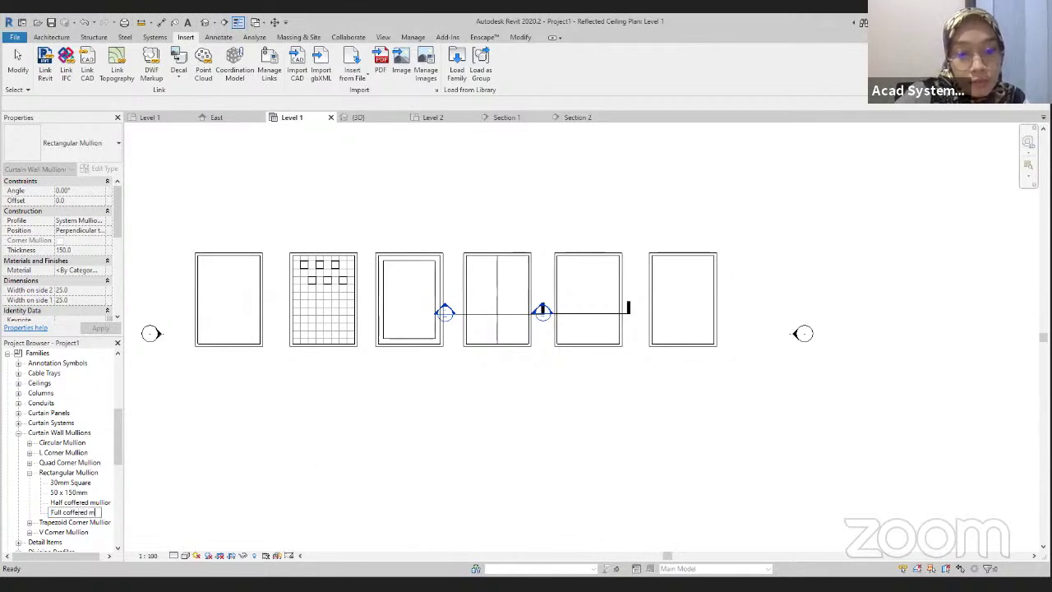
type("ullion")
key("Return")
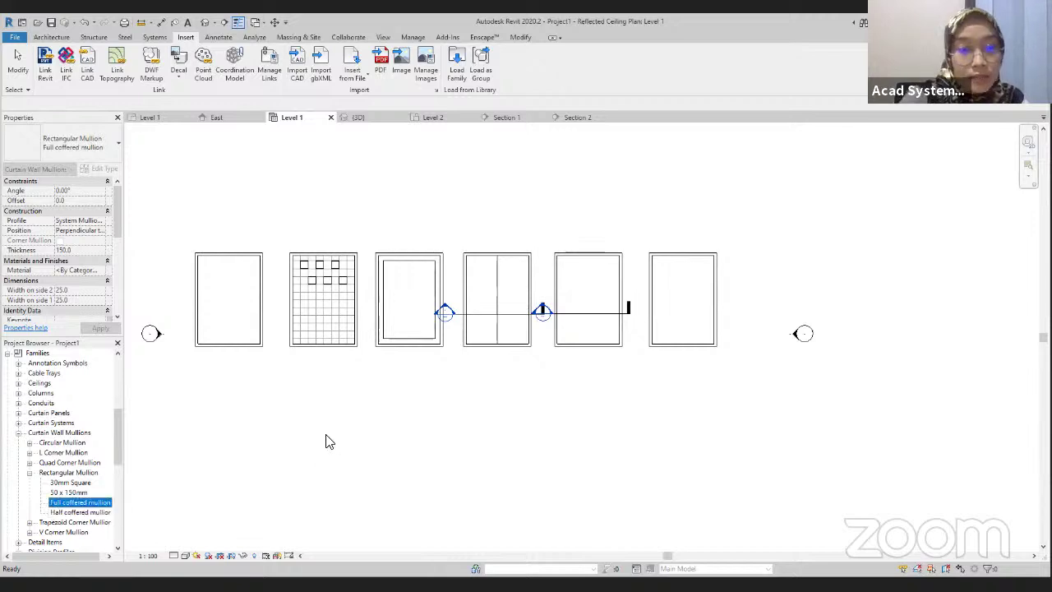
- Set the profile of the "Full coffered mullion" type to "Full profile mullion : Full profile mullion"
double_click(70, 502)
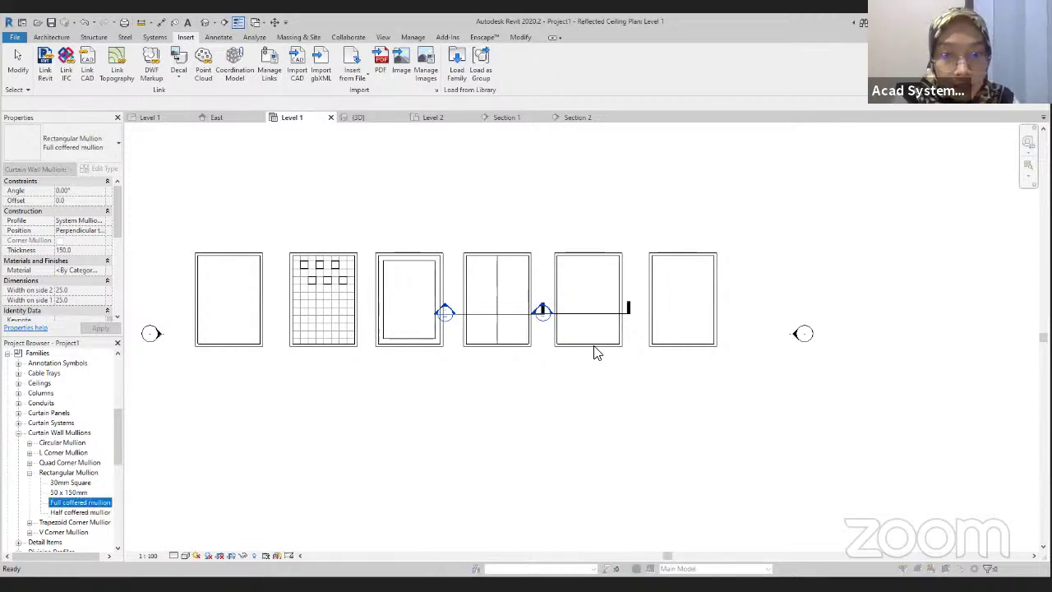
left_click(930, 259)
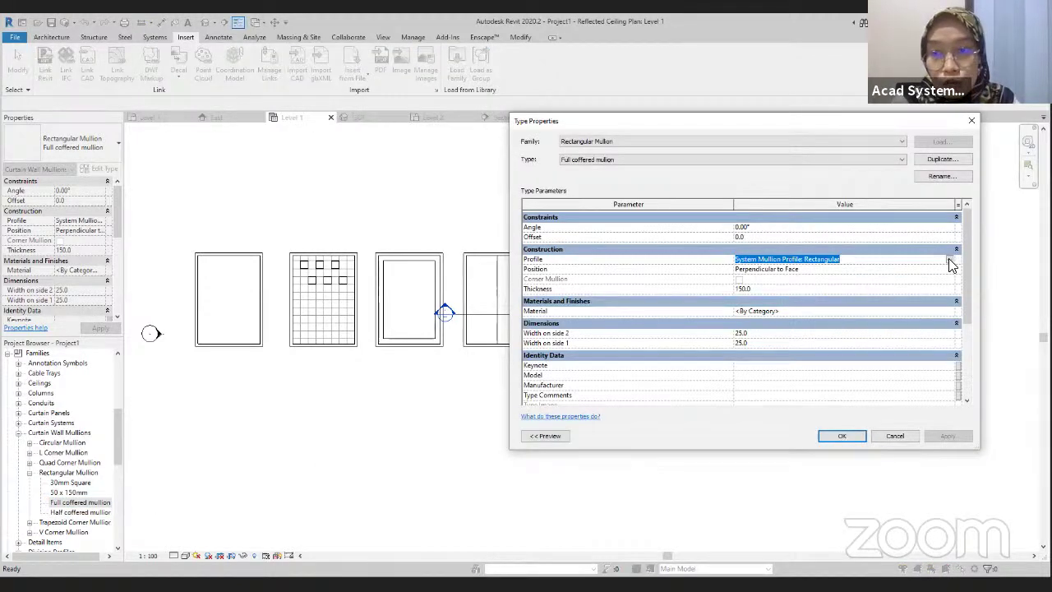
left_click(950, 260)
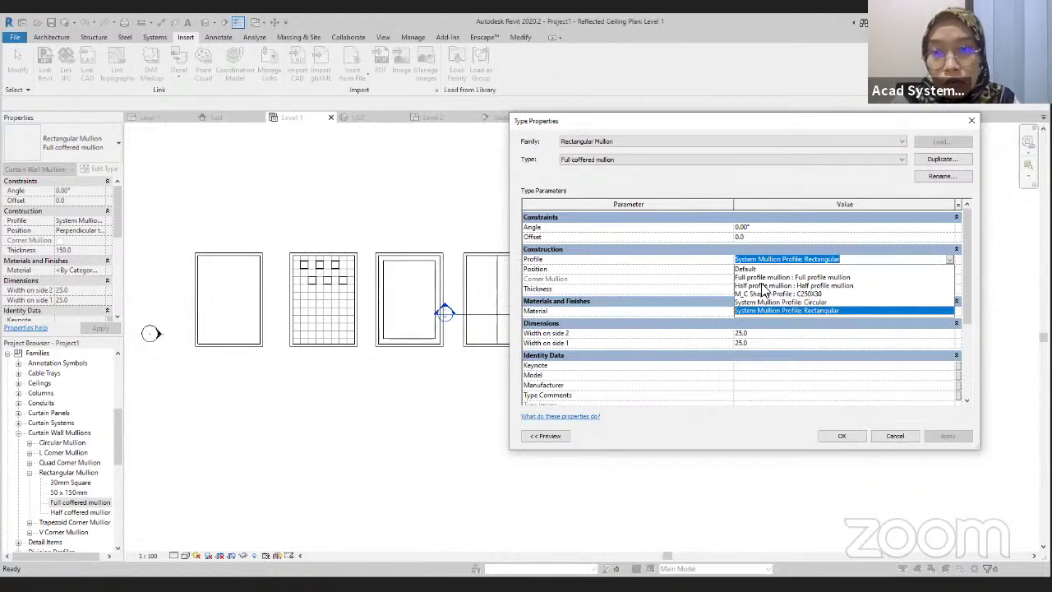
left_click(773, 277)
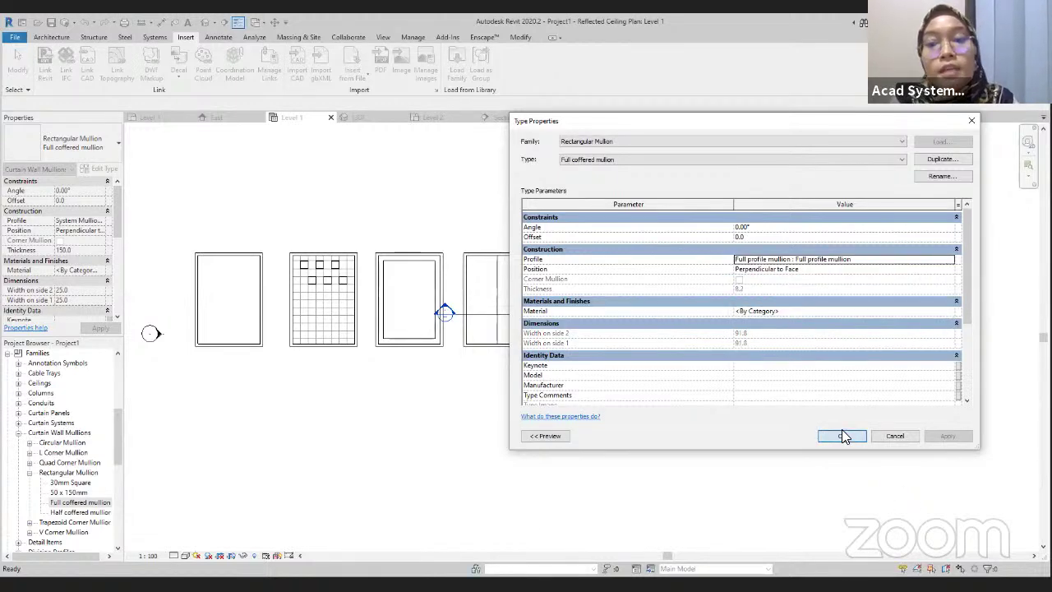
key("Return")
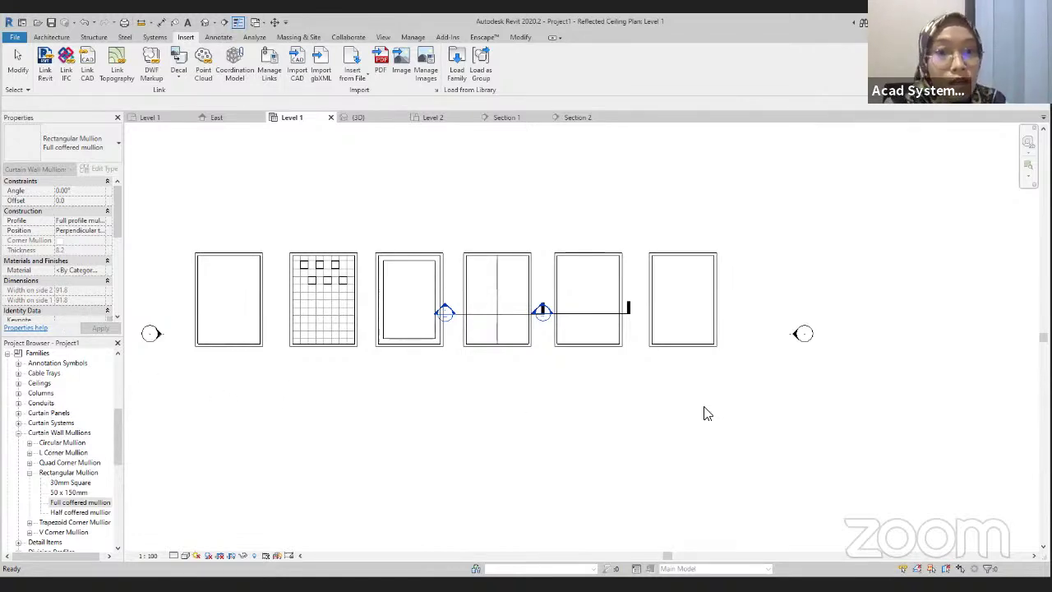
- Open the Level 2 floor plan
scroll(608, 313, "up", 2)
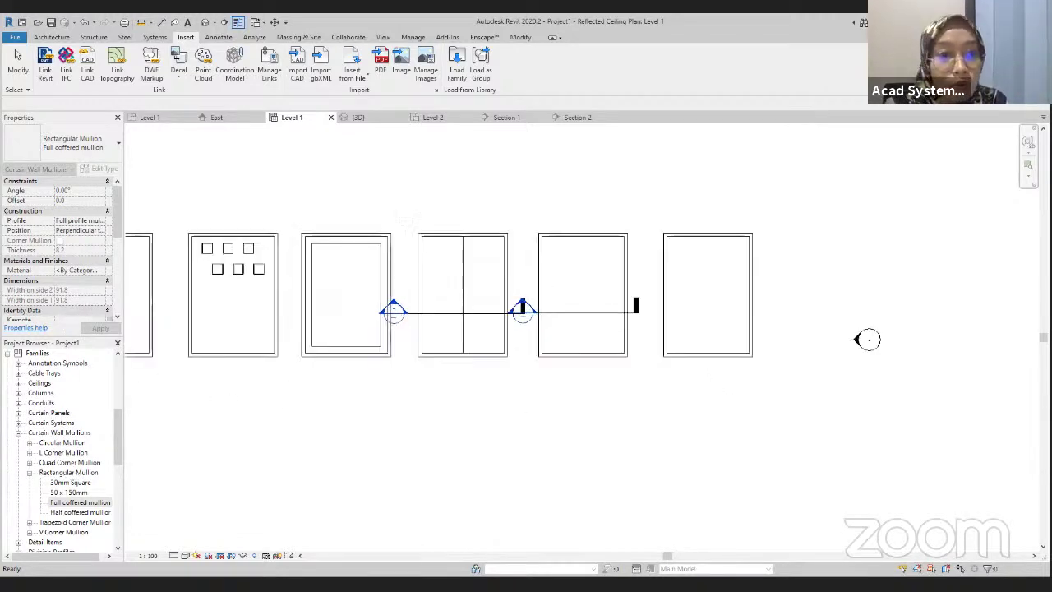
left_click_drag(117, 423, 88, 370)
left_click(57, 385)
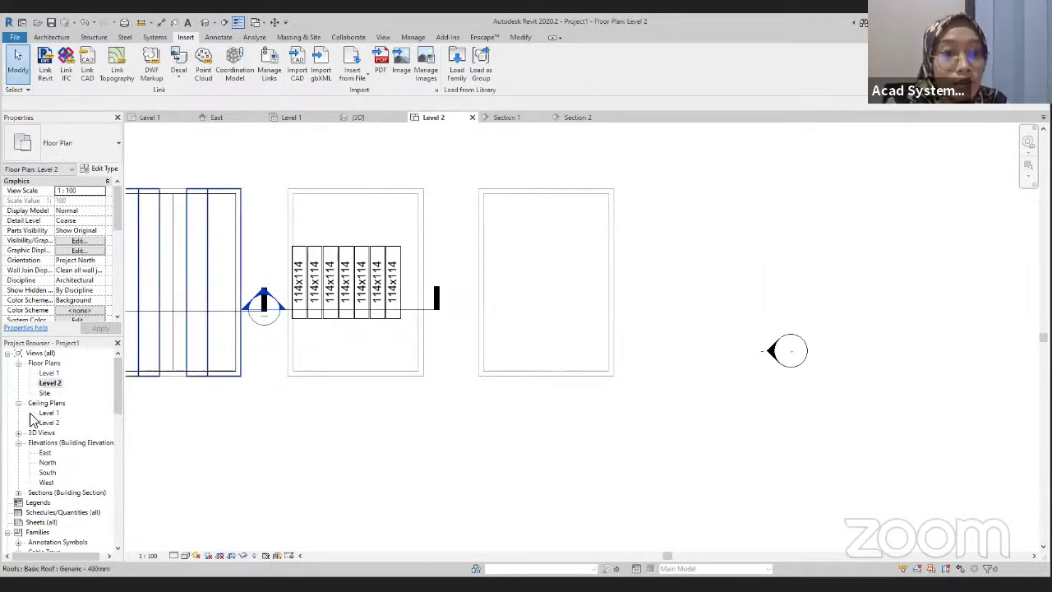
- Duplicate the type of the sloped glazing roof in the rightmost room as "Coffered ceiling 1"
left_click(541, 200)
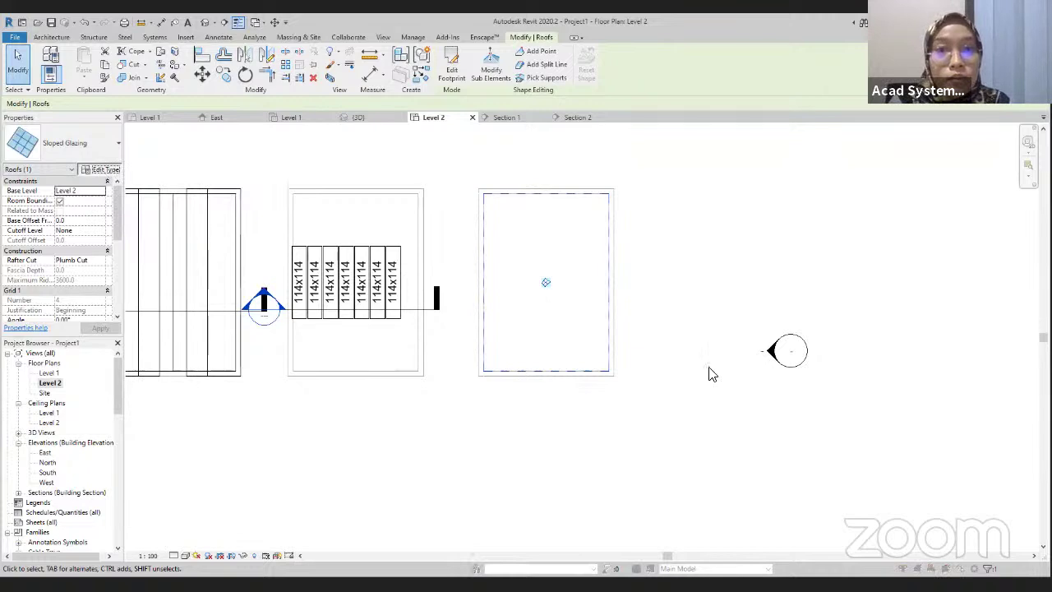
left_click(871, 231)
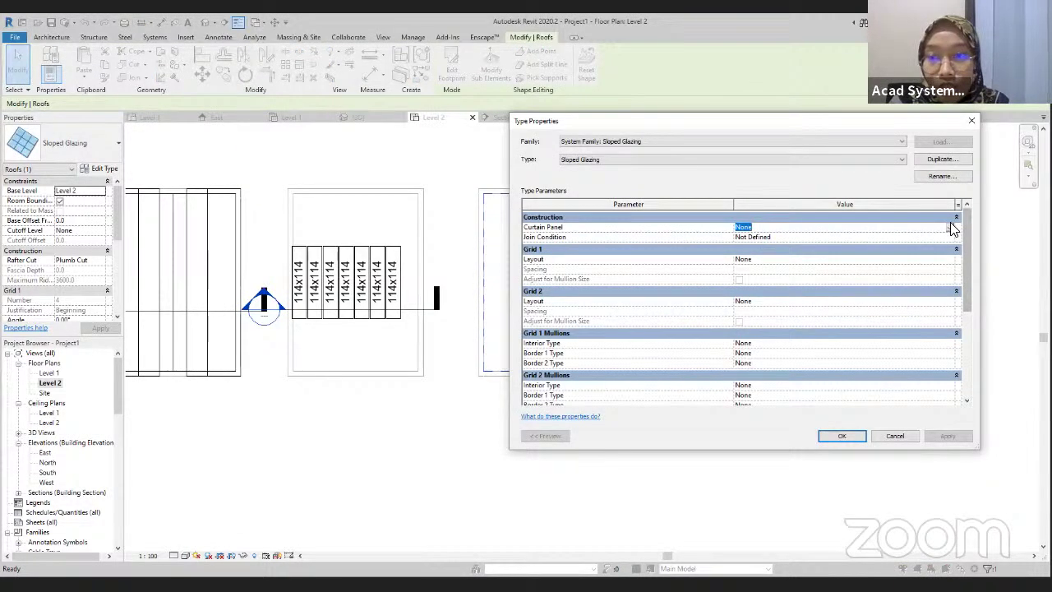
left_click(947, 162)
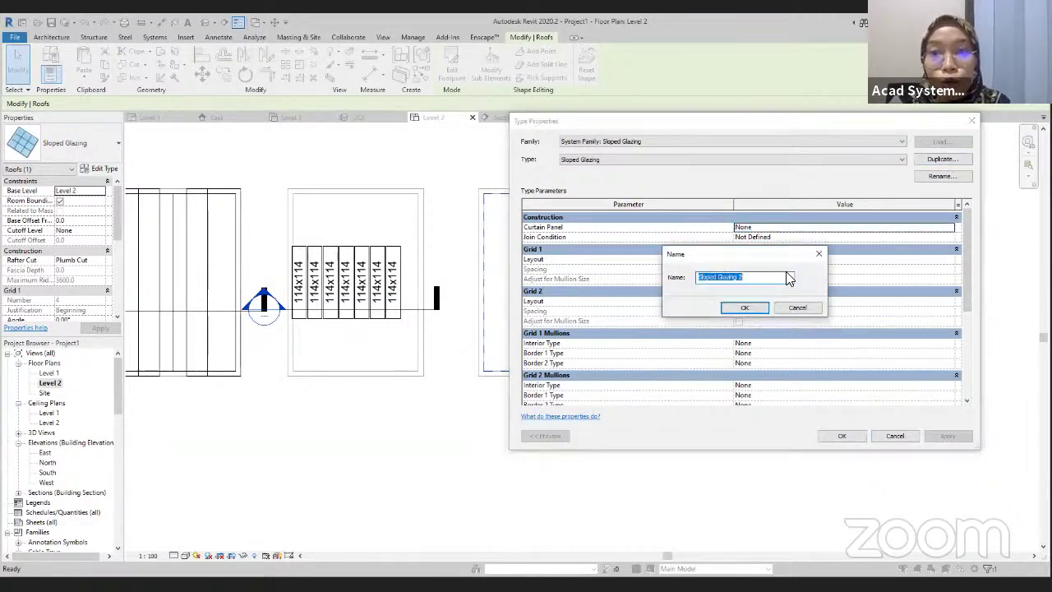
left_click(778, 277)
left_click_drag(758, 281, 661, 290)
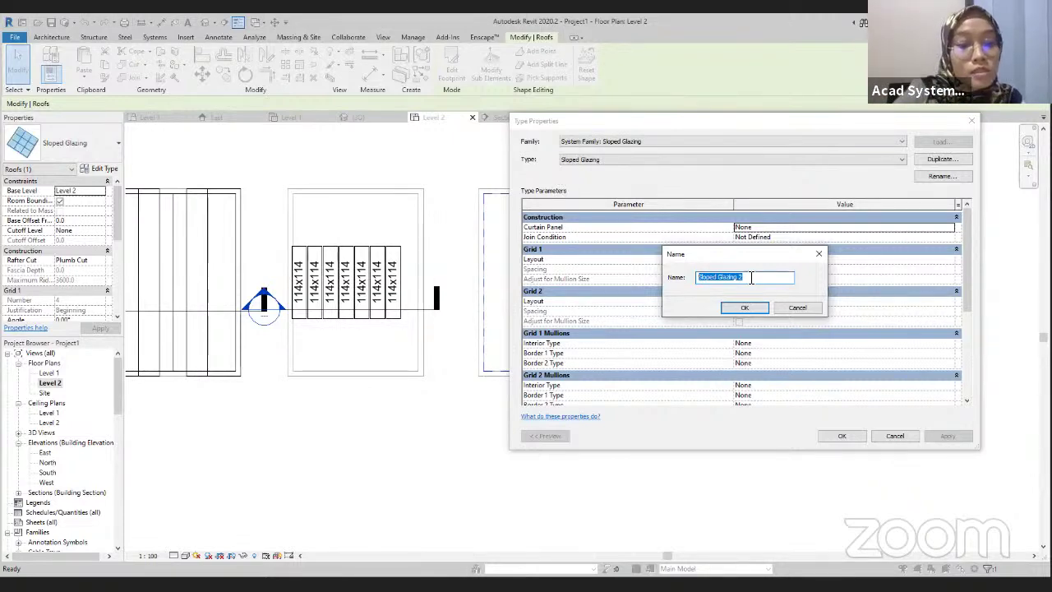
type("Co")
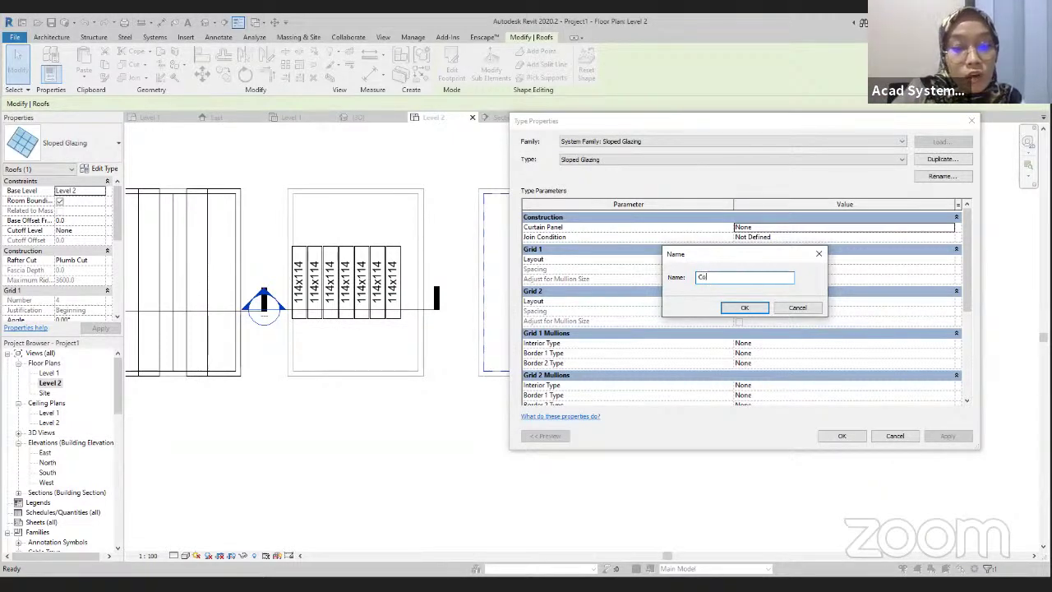
type("ffered ceiling 1")
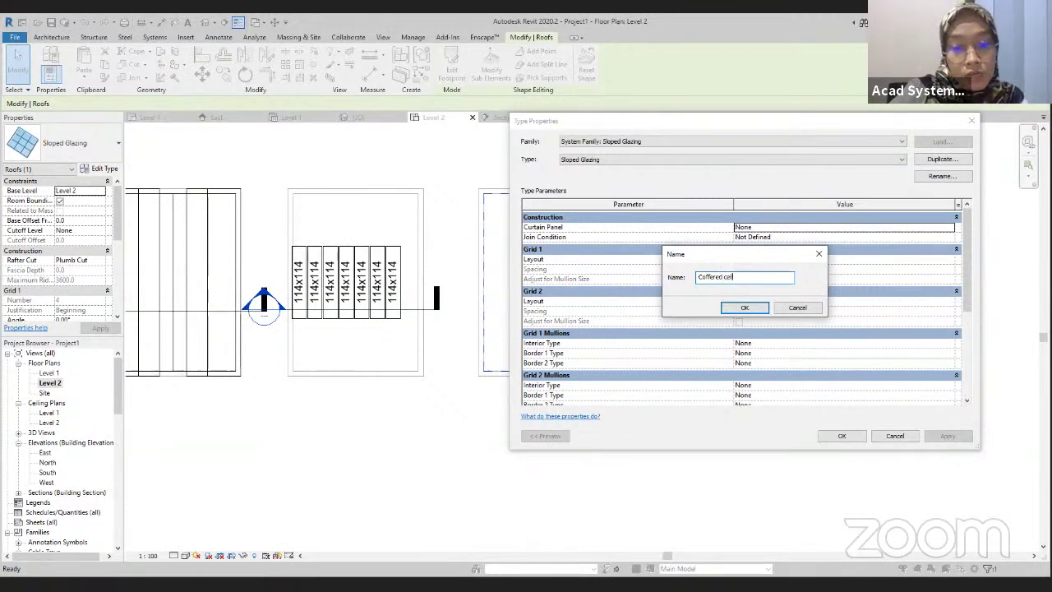
left_click(736, 308)
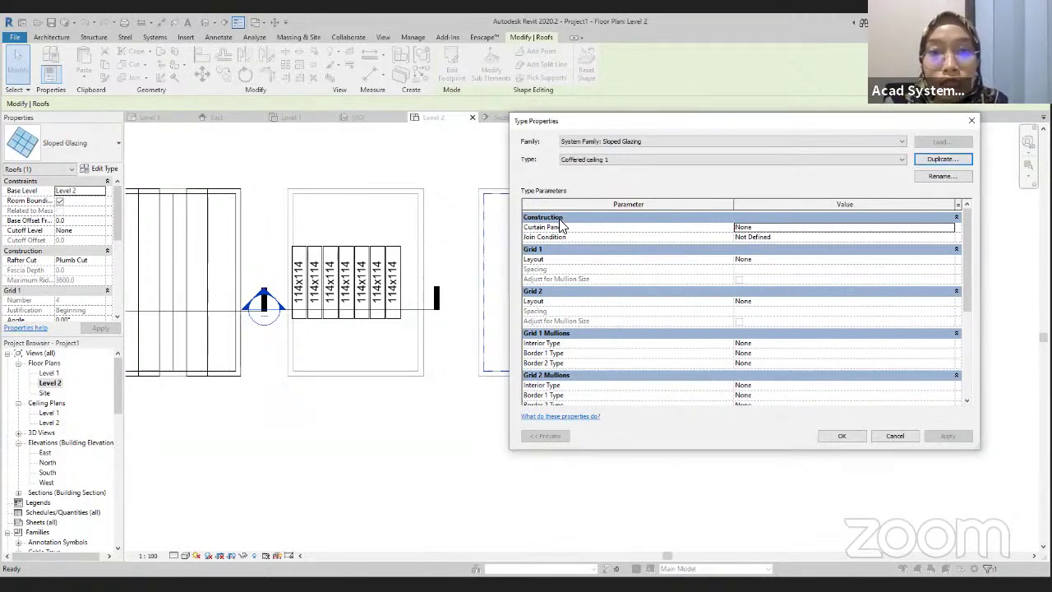
- Set the type's curtain panel to "Empty System Panel : Empty" and its Grid 1 layout to Maximum Spacing with 800 spacing
left_click(826, 226)
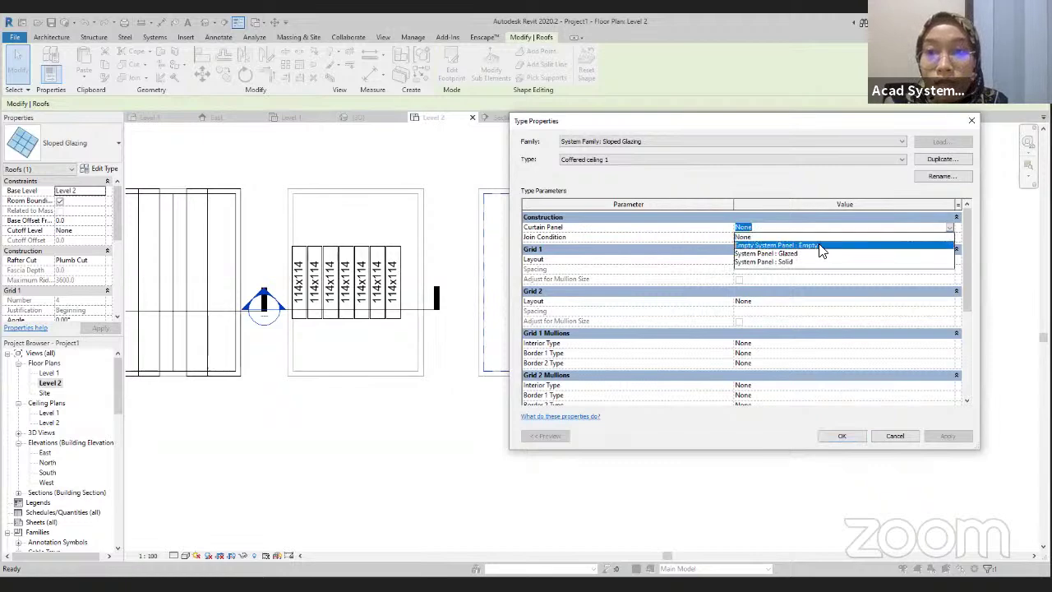
key("Return")
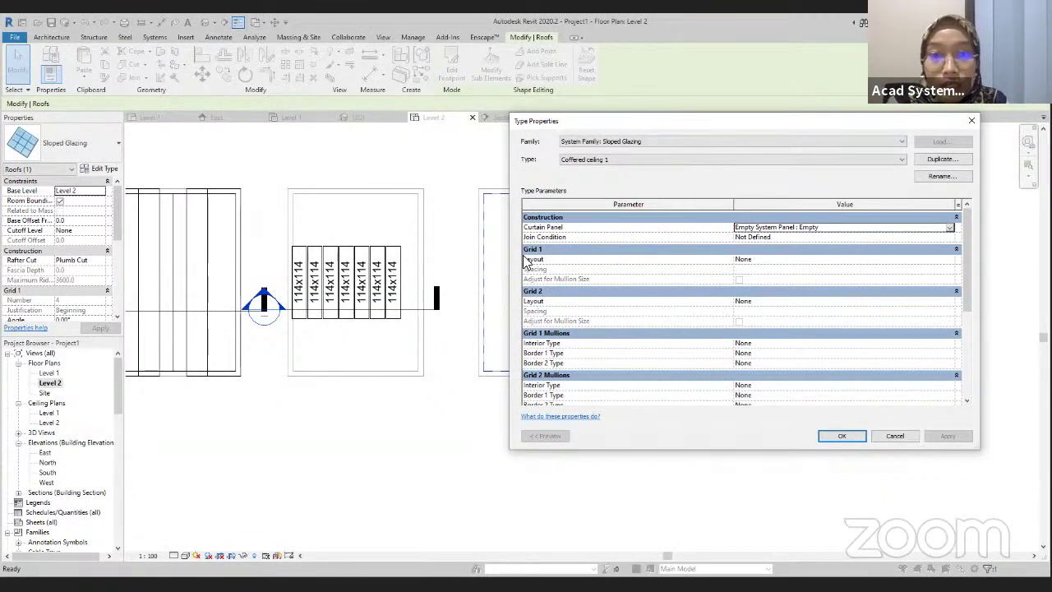
left_click(816, 260)
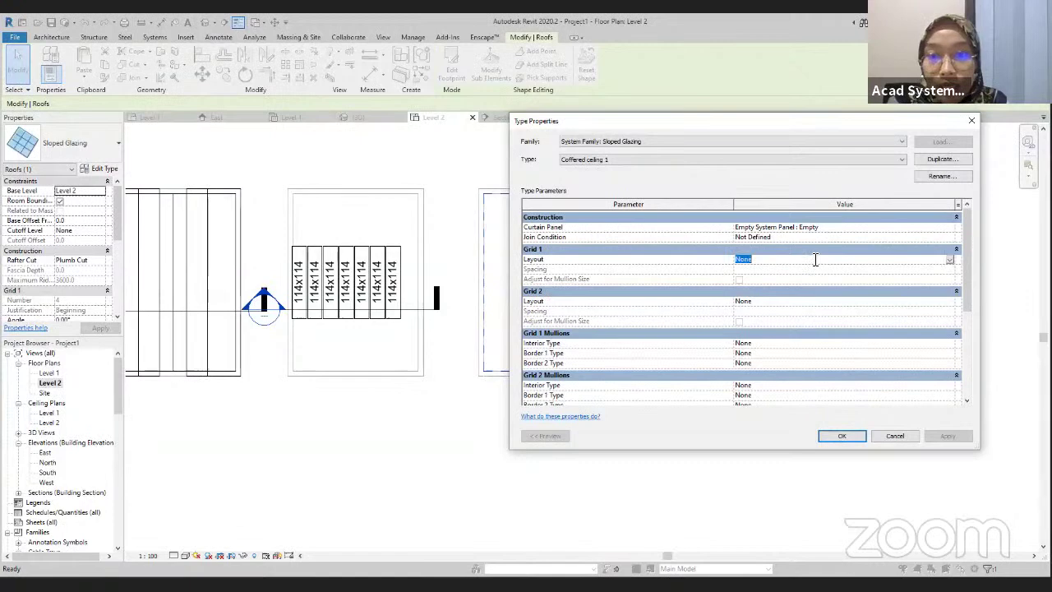
left_click(949, 258)
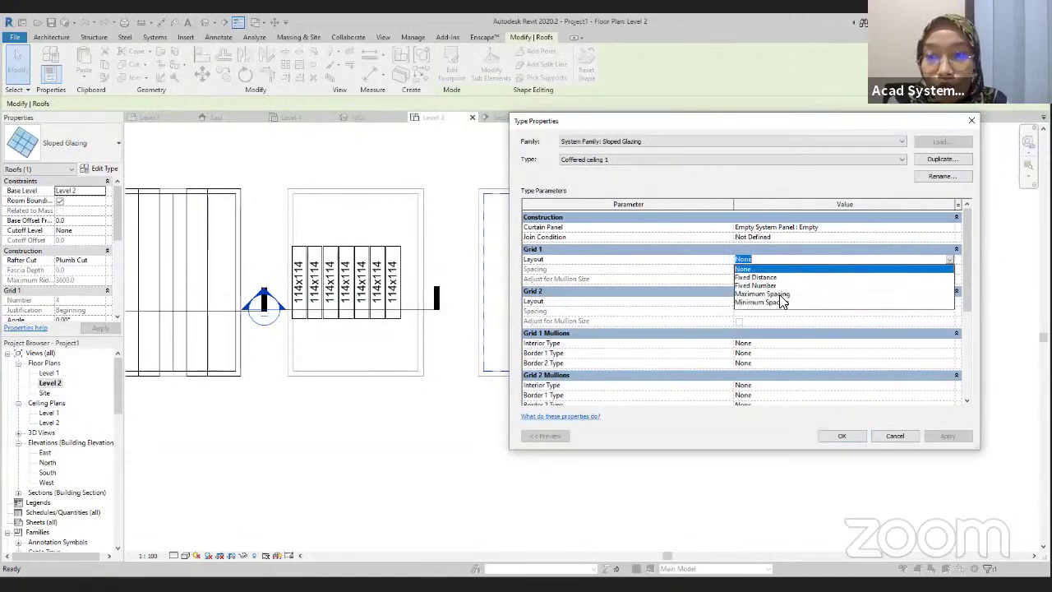
left_click(785, 296)
left_click(780, 270)
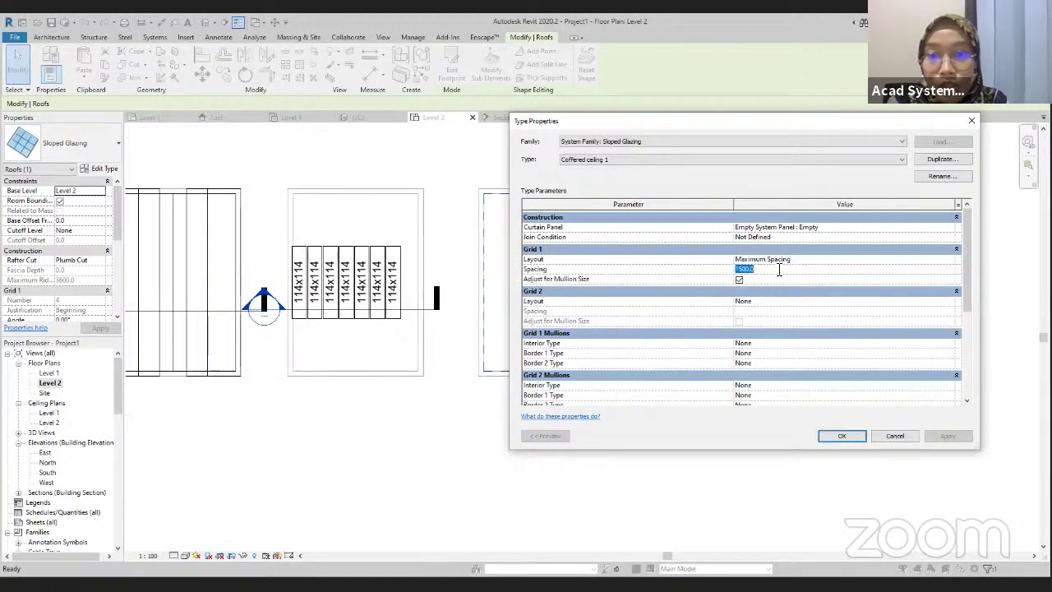
type("800")
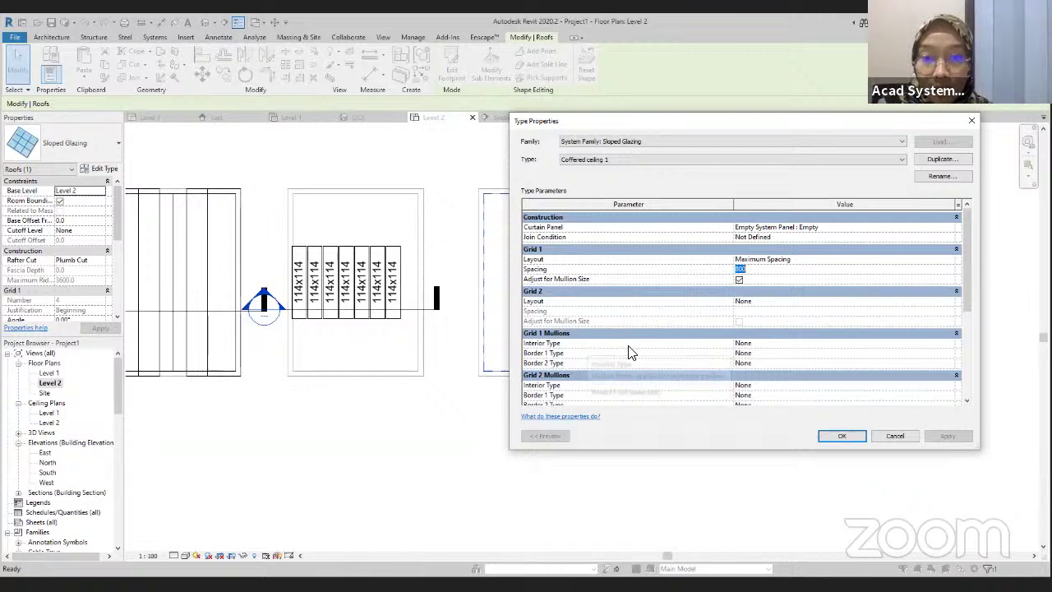
- Assign "Full coffered mullion" to the Grid 1 interior mullions and "Half coffered mullion" to both Grid 1 borders, and accept the type properties
left_click(783, 344)
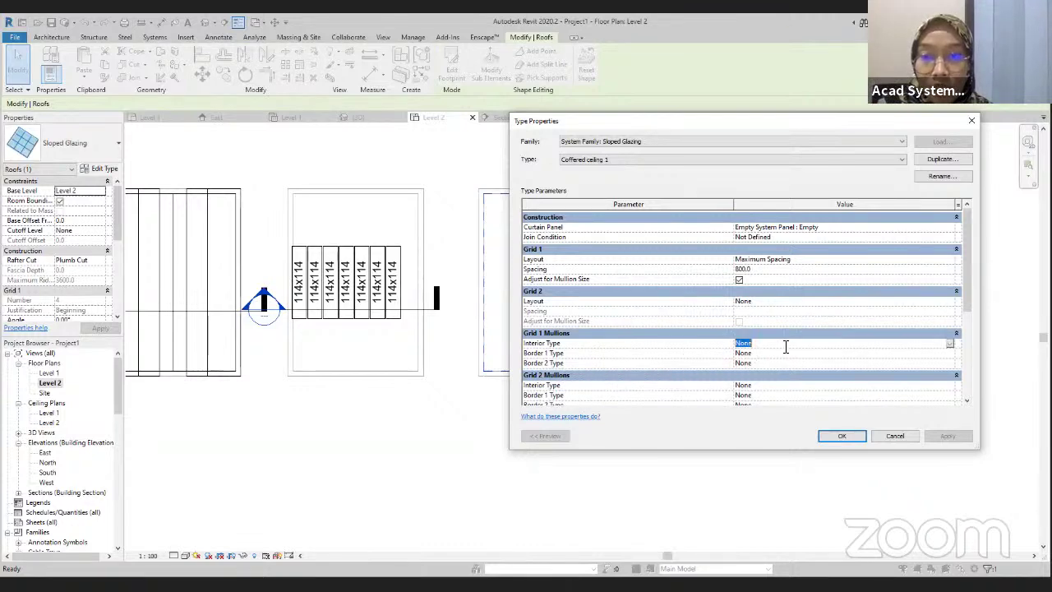
left_click(949, 344)
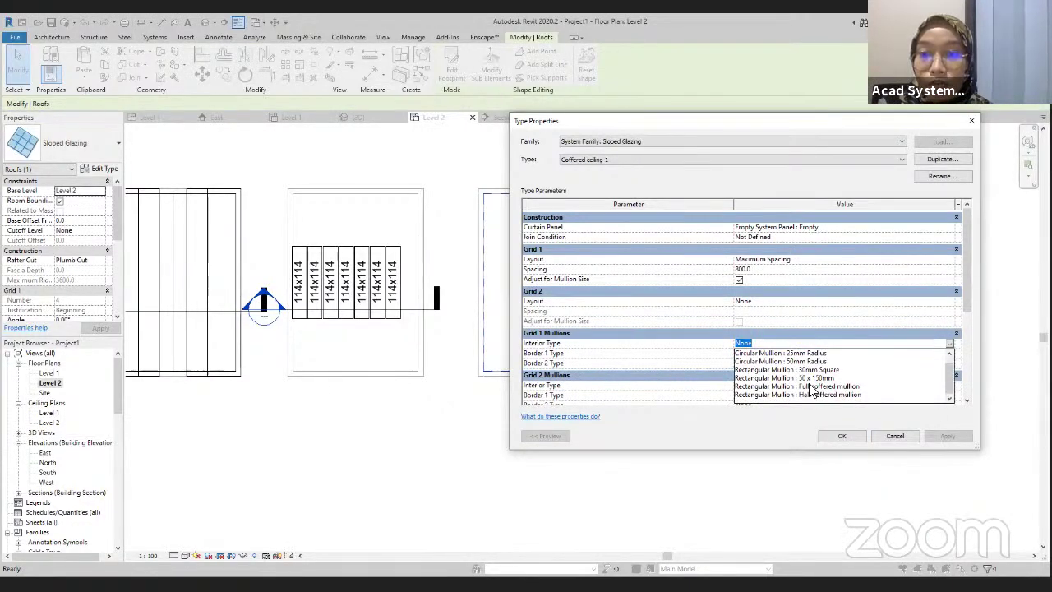
left_click(810, 386)
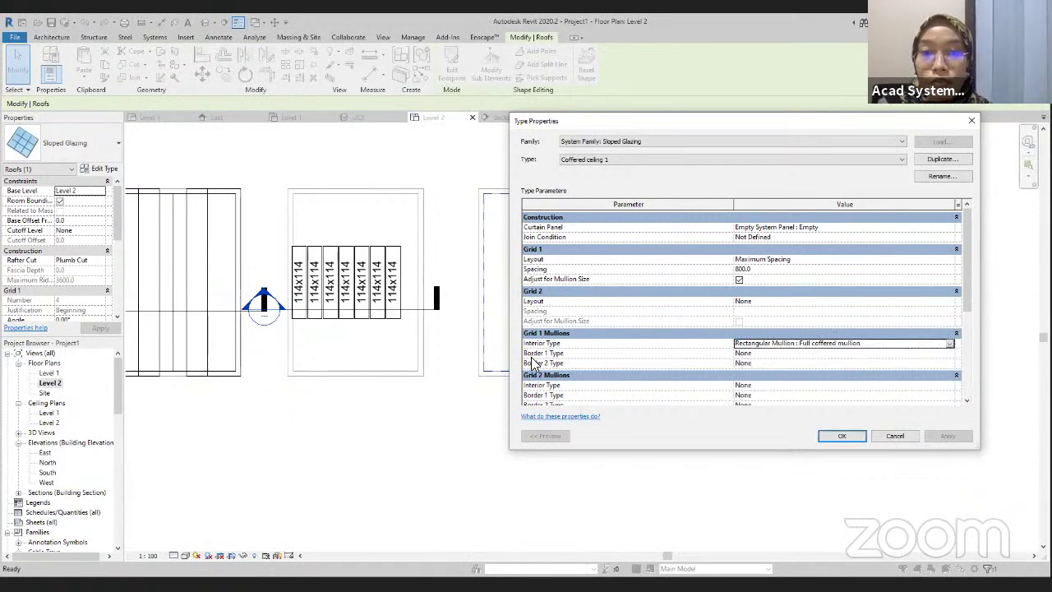
left_click(854, 353)
left_click(949, 353)
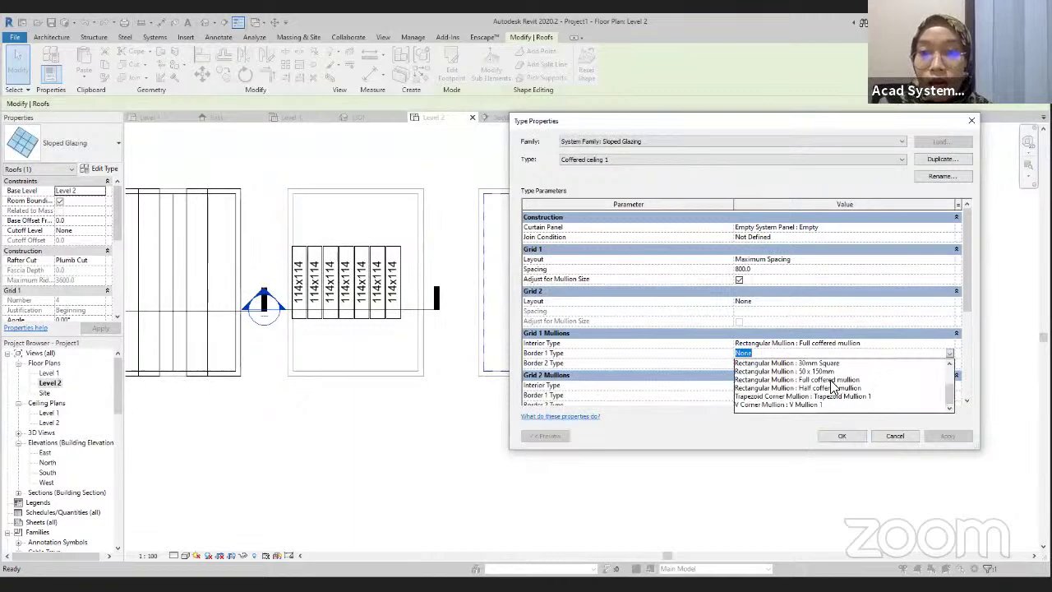
left_click(832, 379)
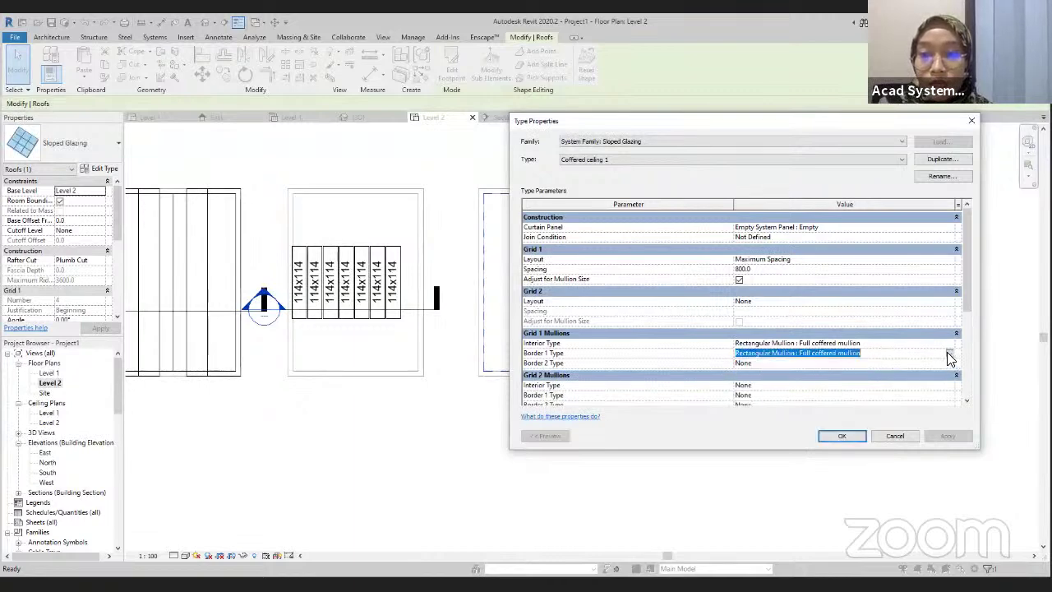
left_click(950, 356)
left_click(946, 364)
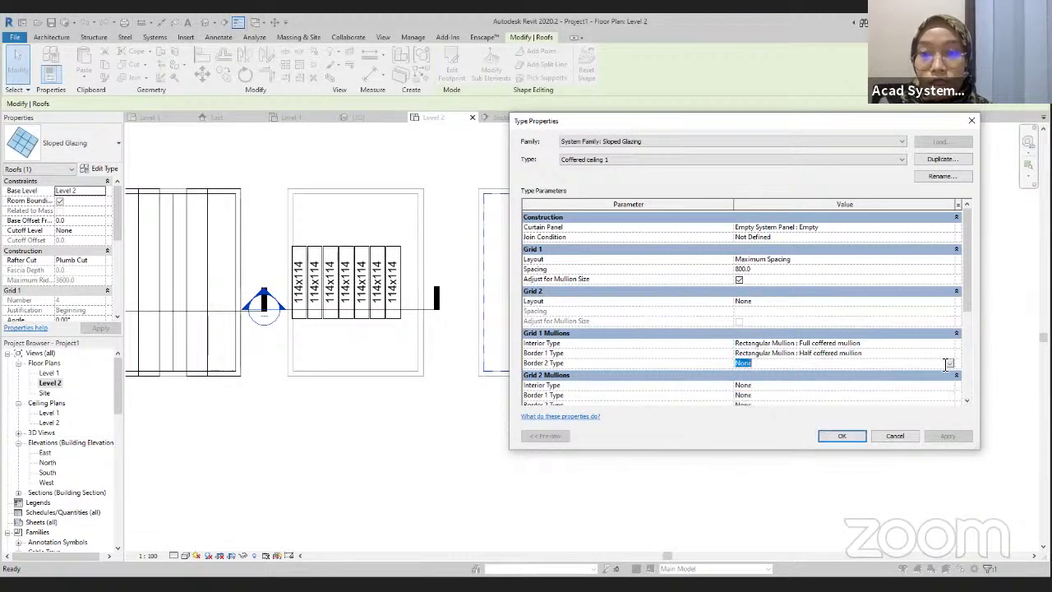
key("alt+Down")
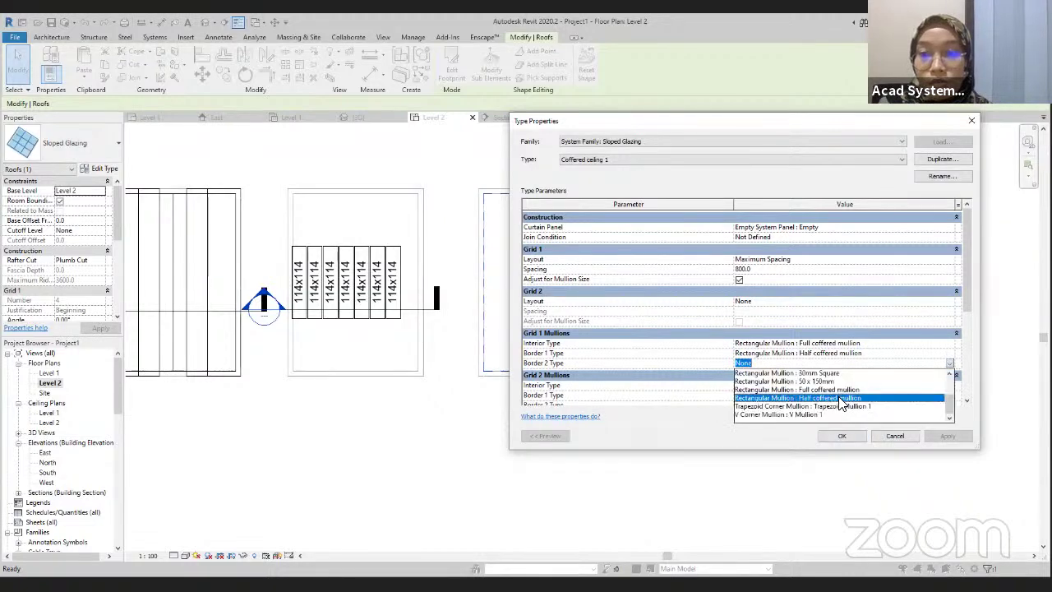
left_click(839, 400)
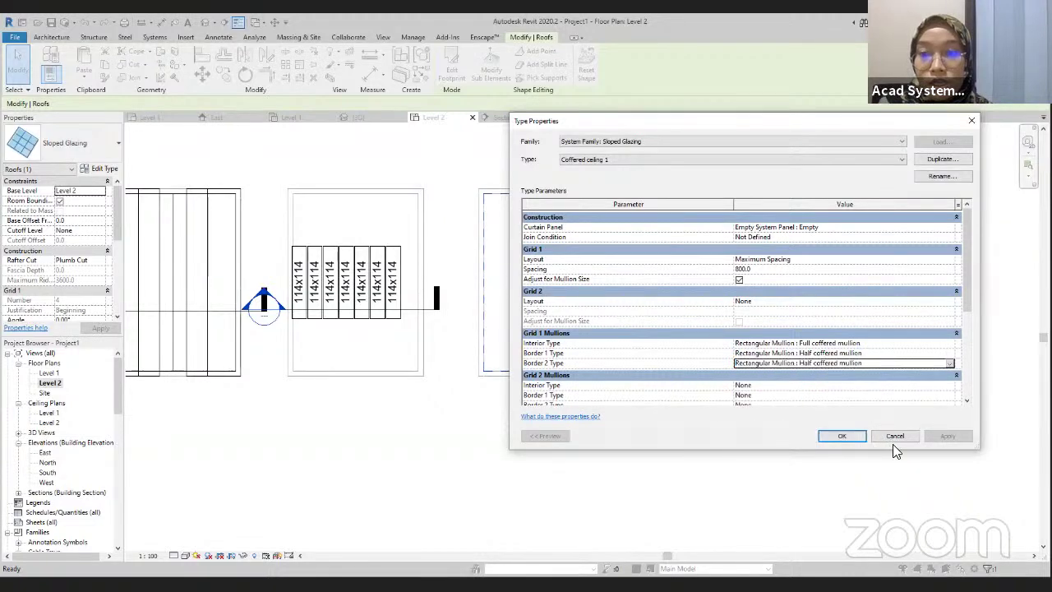
left_click(838, 437)
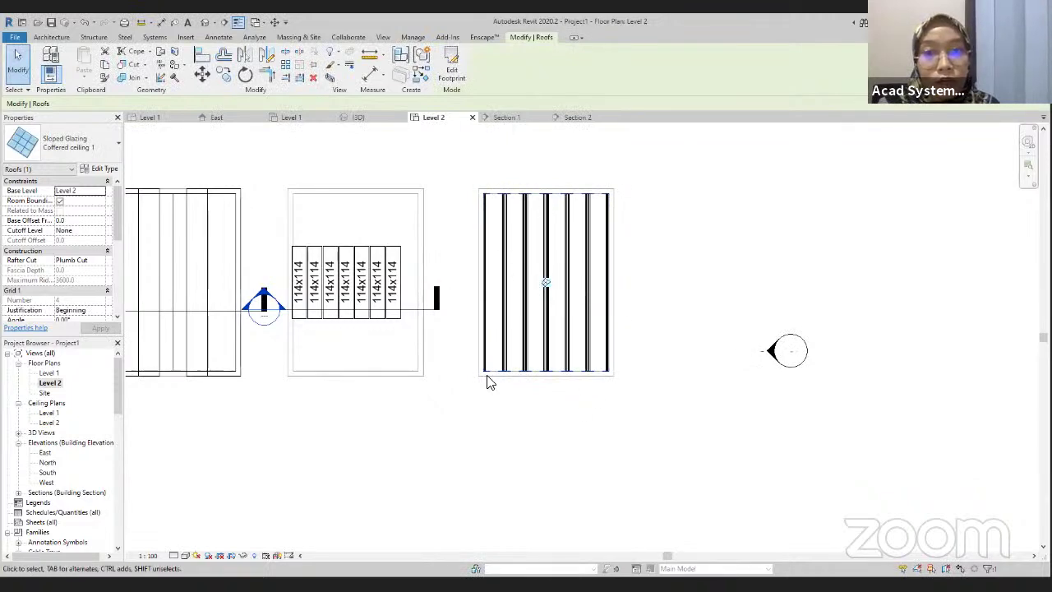
- Open the 3D view and examine the orientation of the mullion profiles on the coffered ceiling
left_click(366, 119)
scroll(616, 381, "down", 2)
scroll(567, 370, "up", 4)
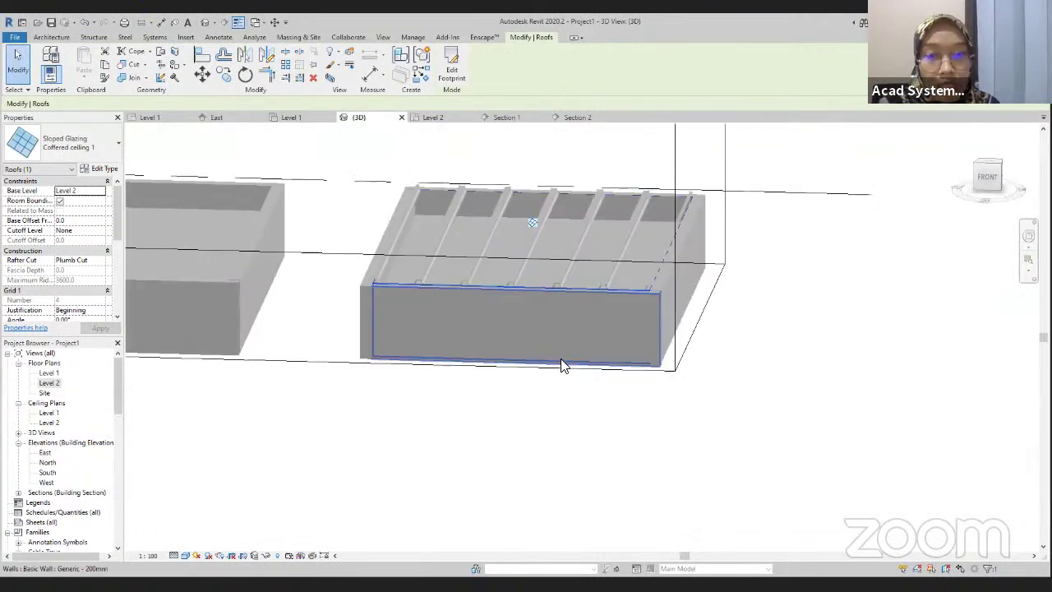
scroll(534, 415, "up", 5)
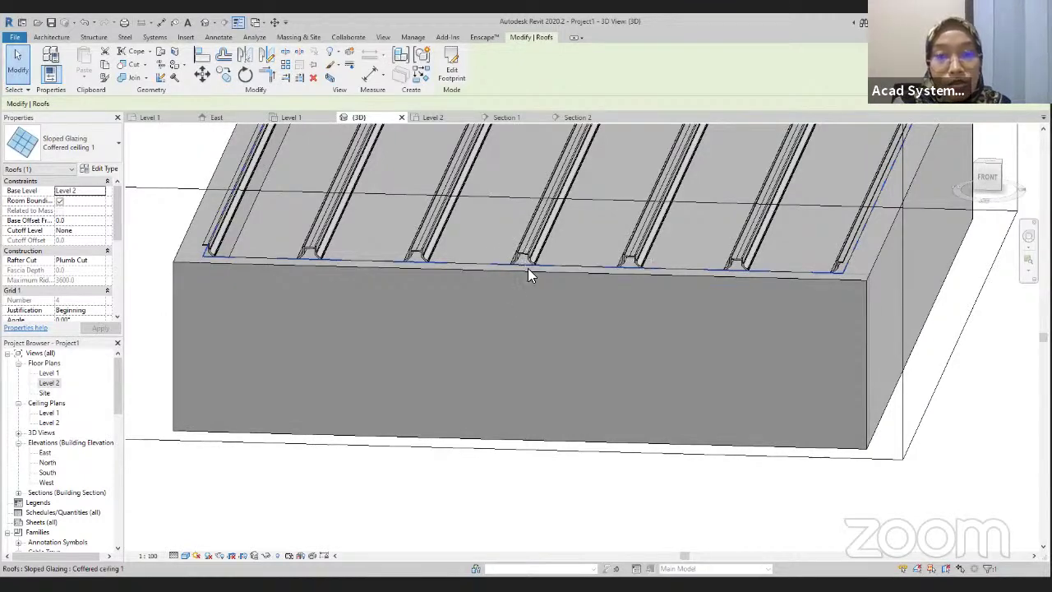
scroll(526, 288, "down", 3)
mouse_move(527, 291)
middle_mouse_down("shift")
mouse_move(540, 320)
mouse_move(534, 301)
middle_mouse_up("shift")
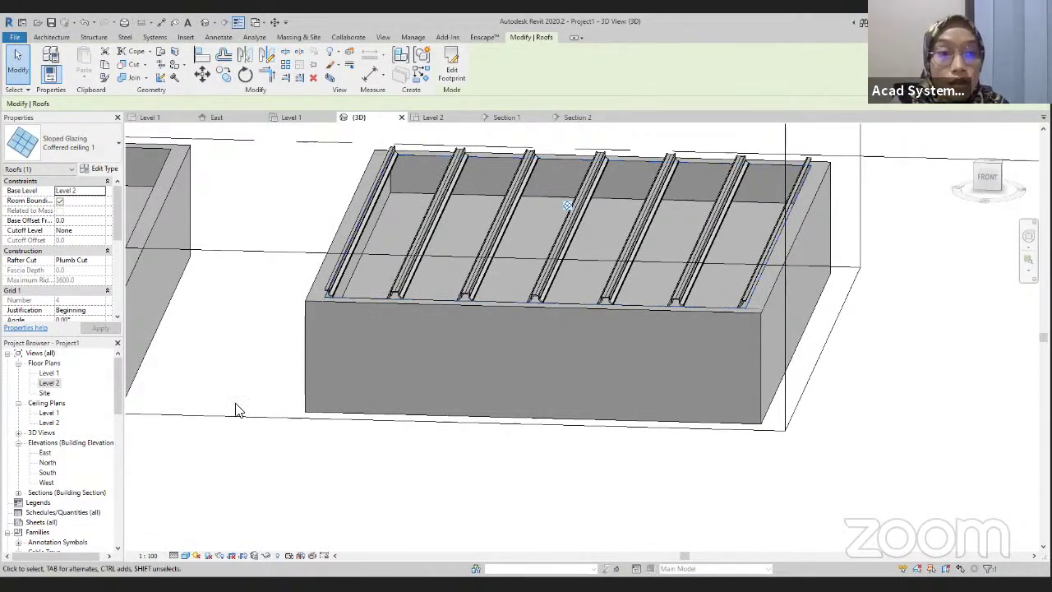
- Set the position of the "Full coffered mullion" type to Parallel to Ground and apply it
scroll(82, 465, "down", 5)
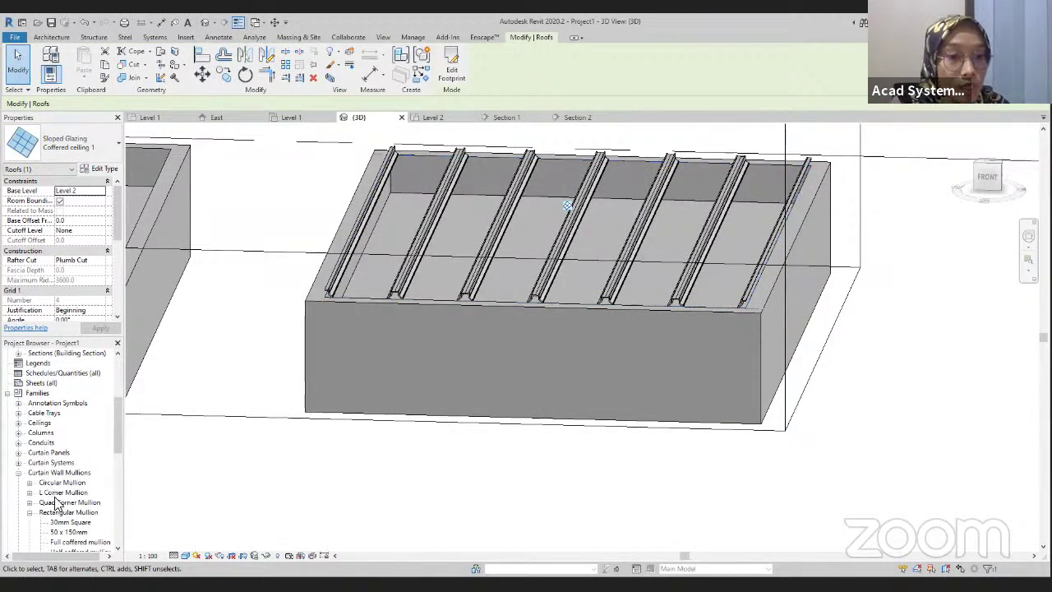
scroll(57, 504, "down", 2)
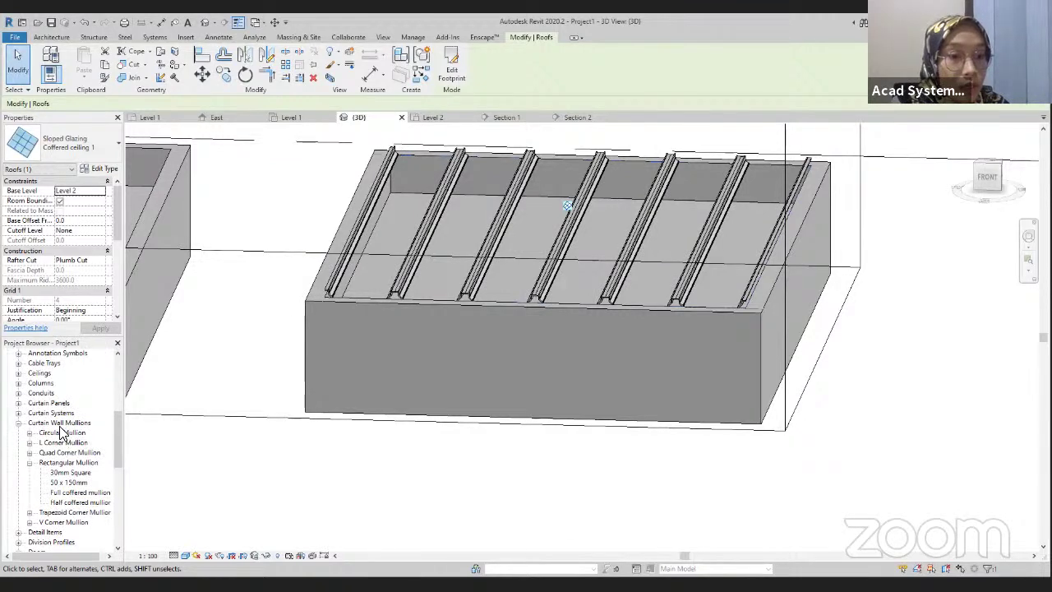
double_click(80, 493)
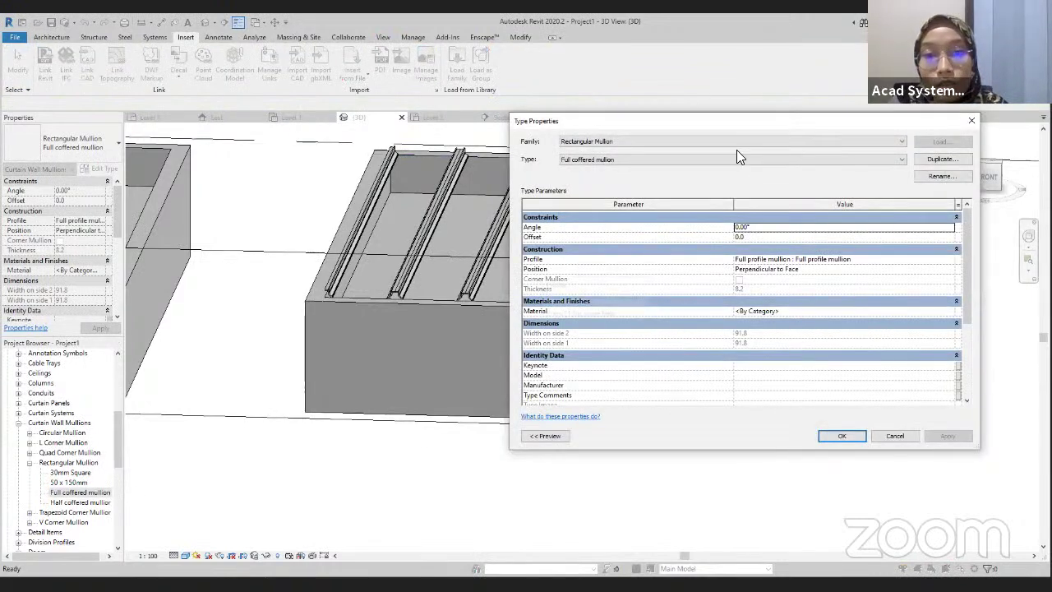
left_click_drag(742, 122, 737, 213)
left_click(833, 362)
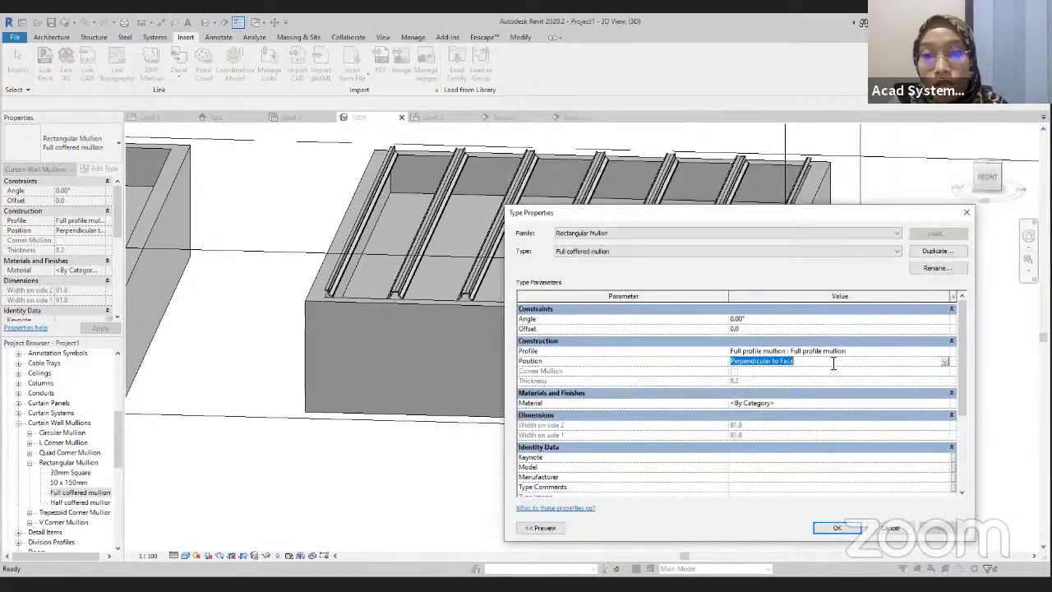
left_click(946, 362)
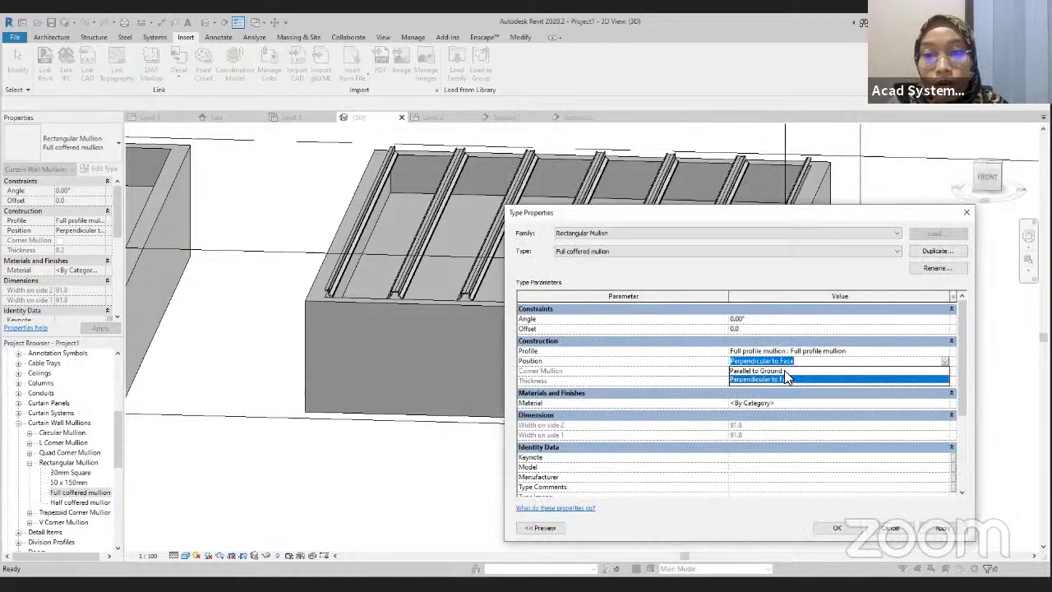
left_click(781, 371)
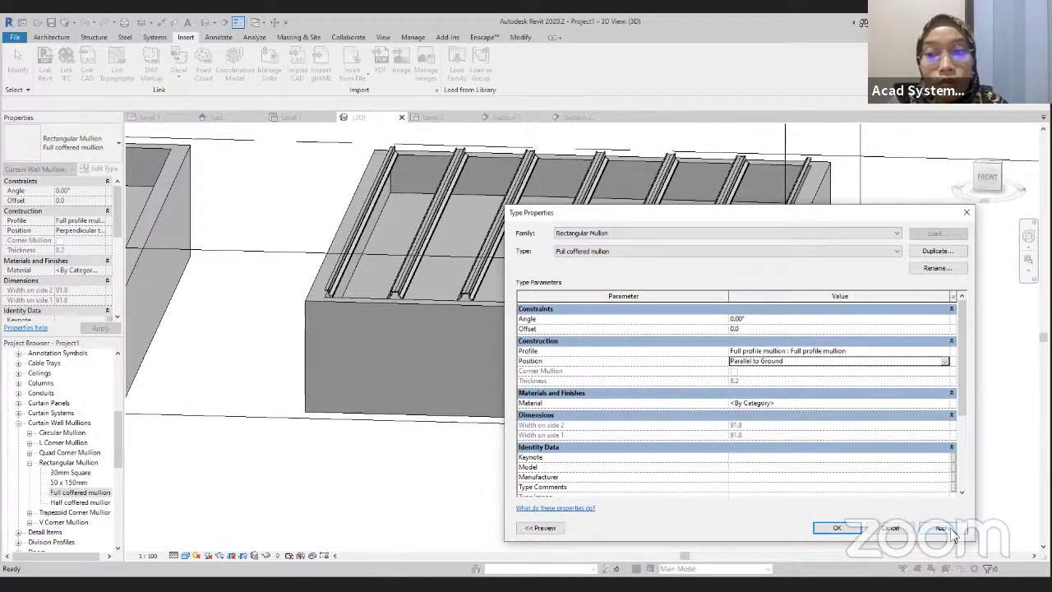
left_click(940, 528)
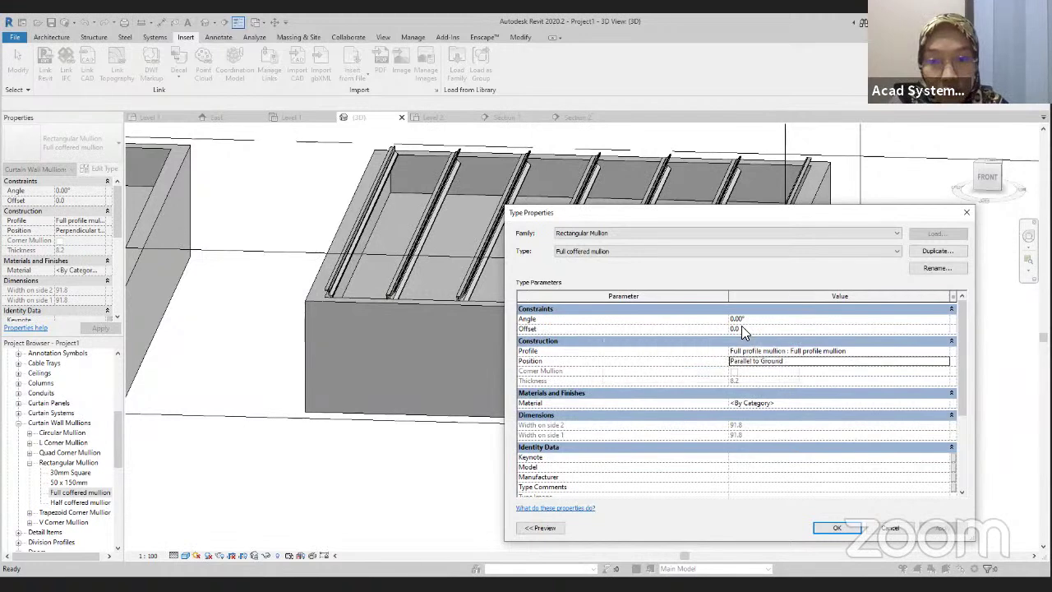
- Set the angle of the "Full coffered mullion" type to -90° and accept the type properties
left_click(773, 319)
type("-90")
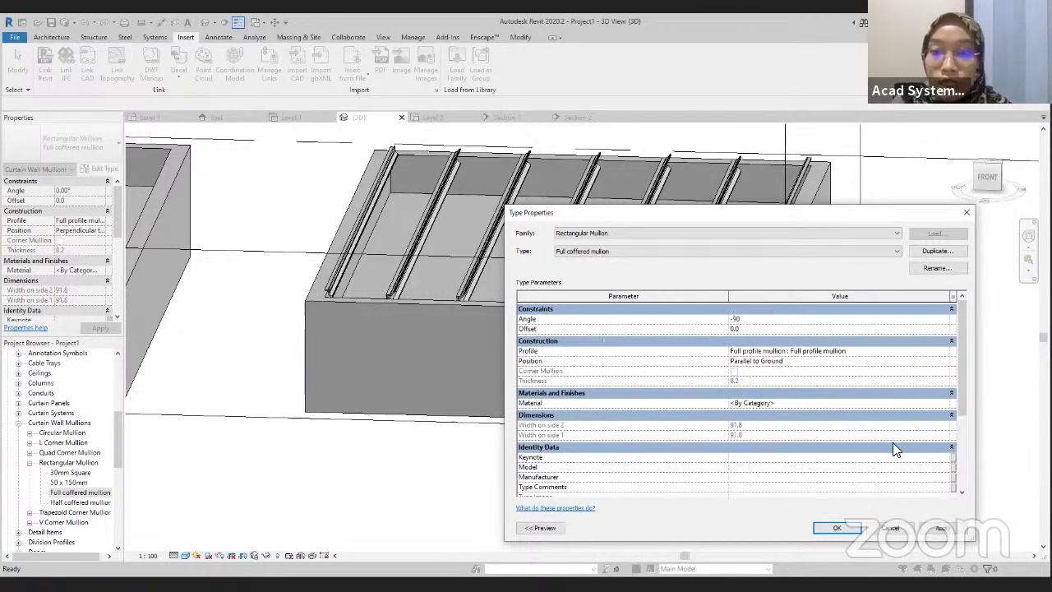
left_click(958, 530)
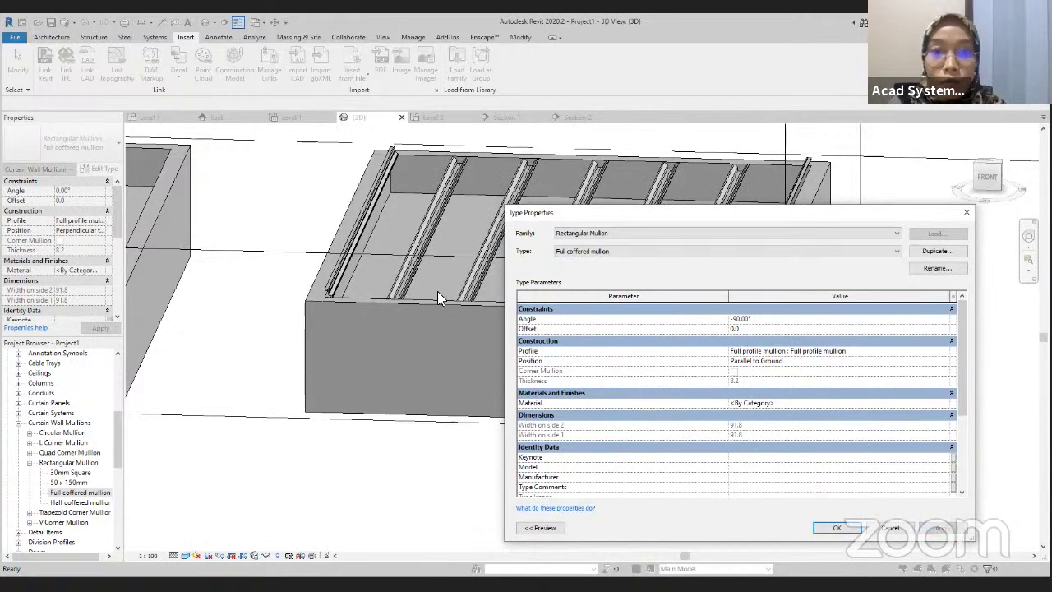
left_click(839, 527)
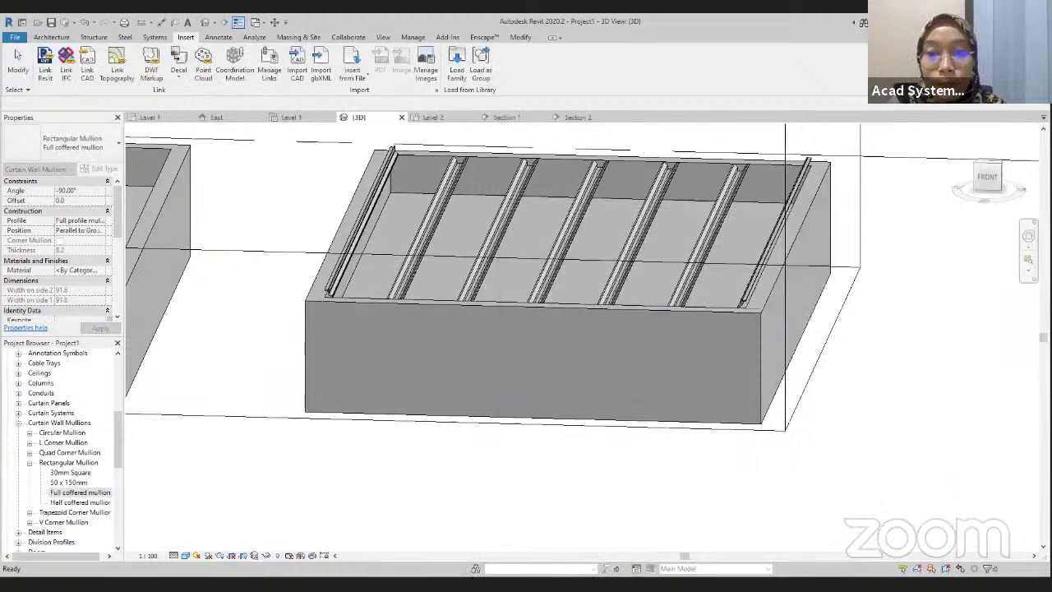
- Set the position of the "Half coffered mullion" type to Parallel to Ground and accept the type properties
scroll(350, 306, "up", 3)
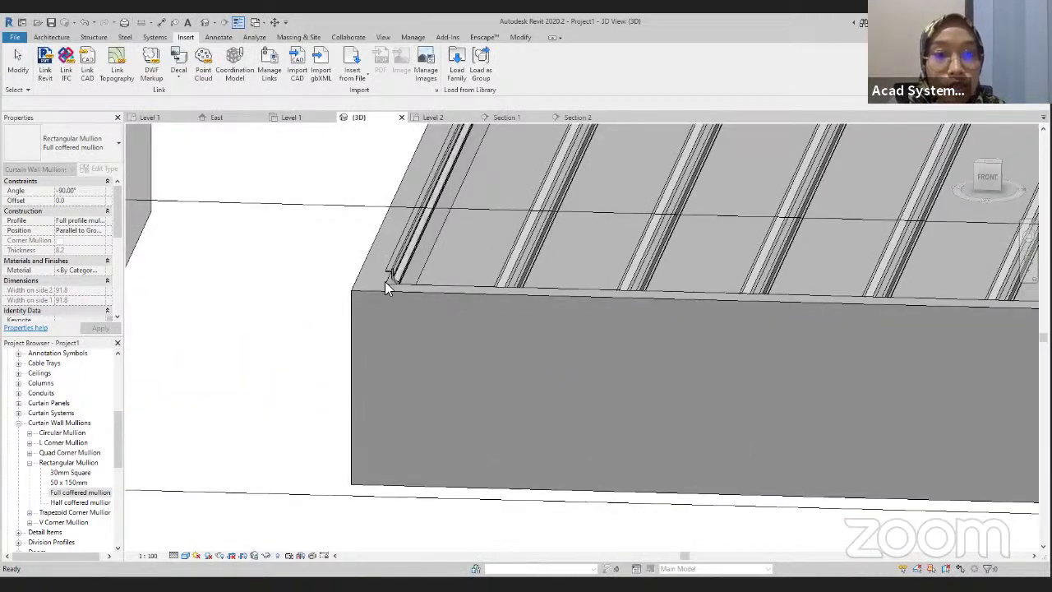
double_click(85, 503)
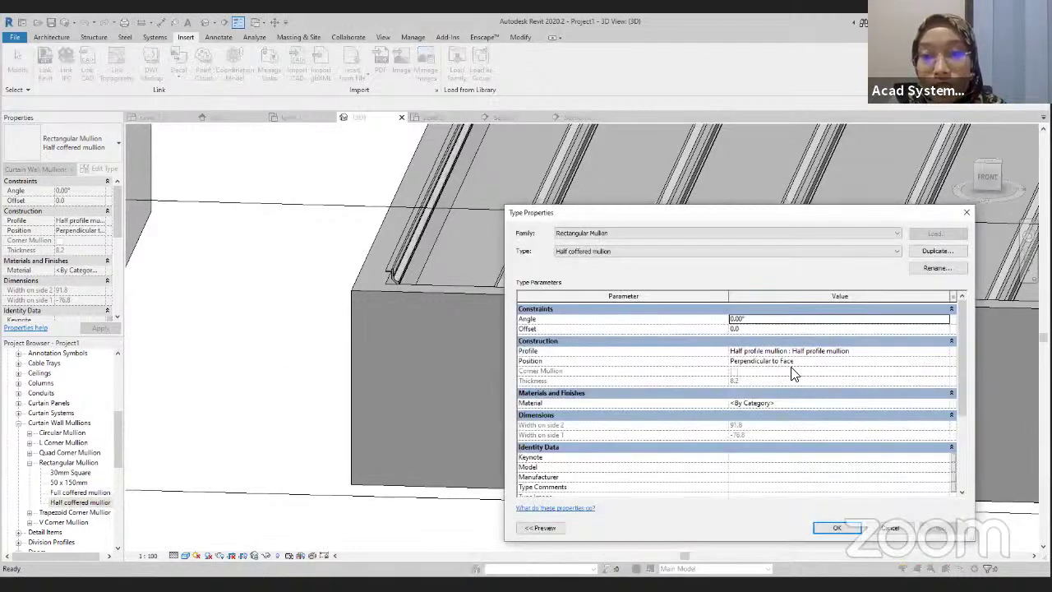
left_click(794, 361)
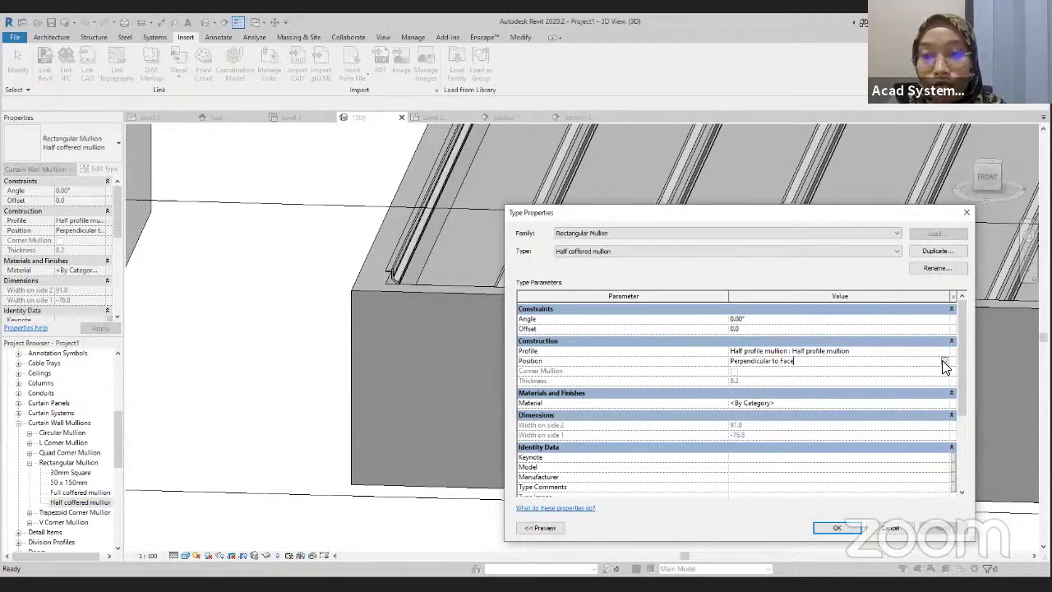
left_click(944, 362)
left_click(758, 371)
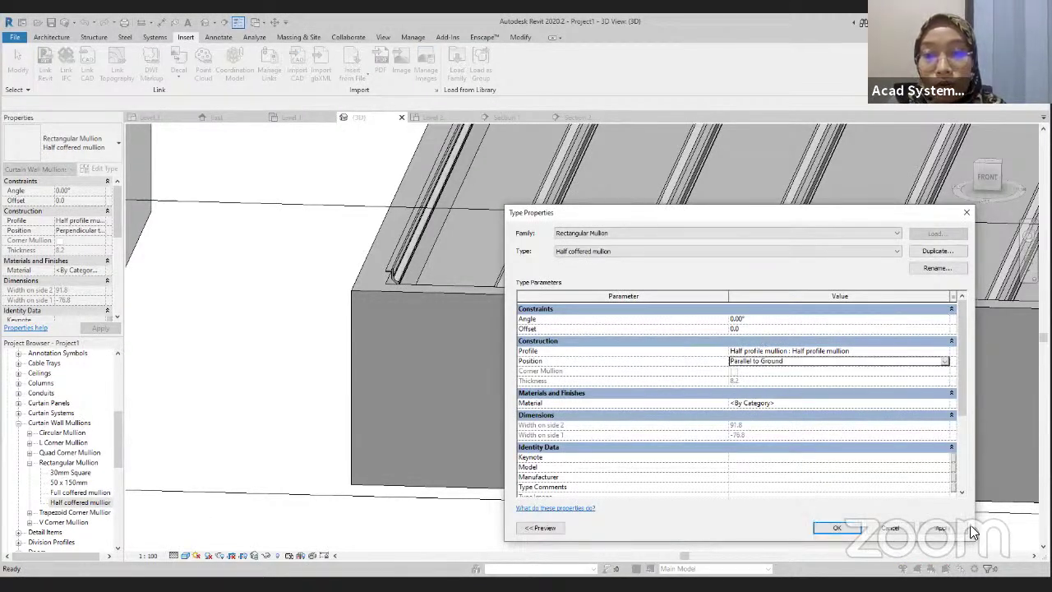
left_click(939, 529)
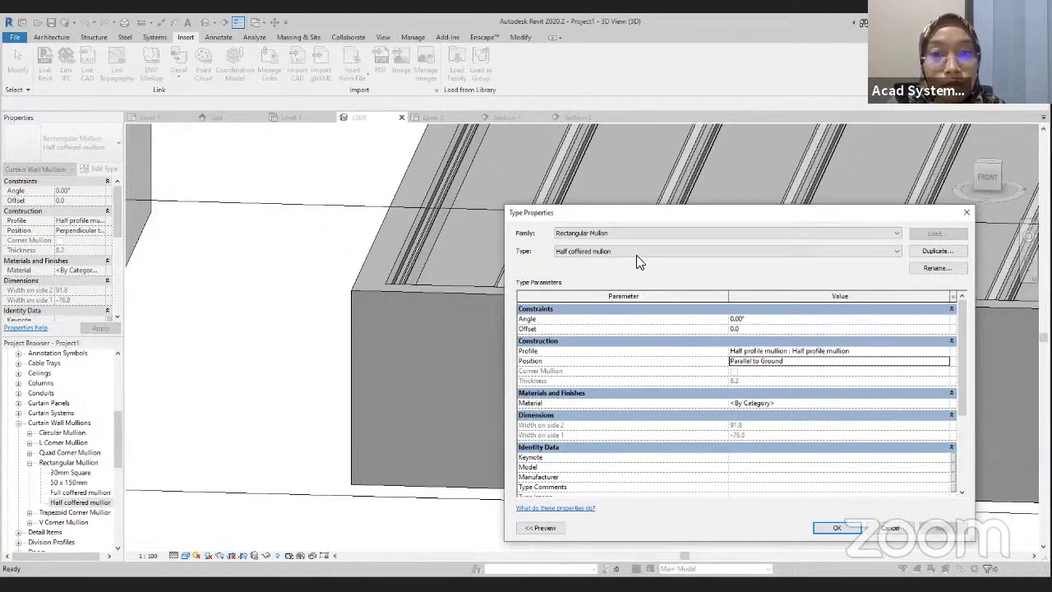
left_click(837, 528)
middle_click_drag(508, 307, 332, 127, "shift")
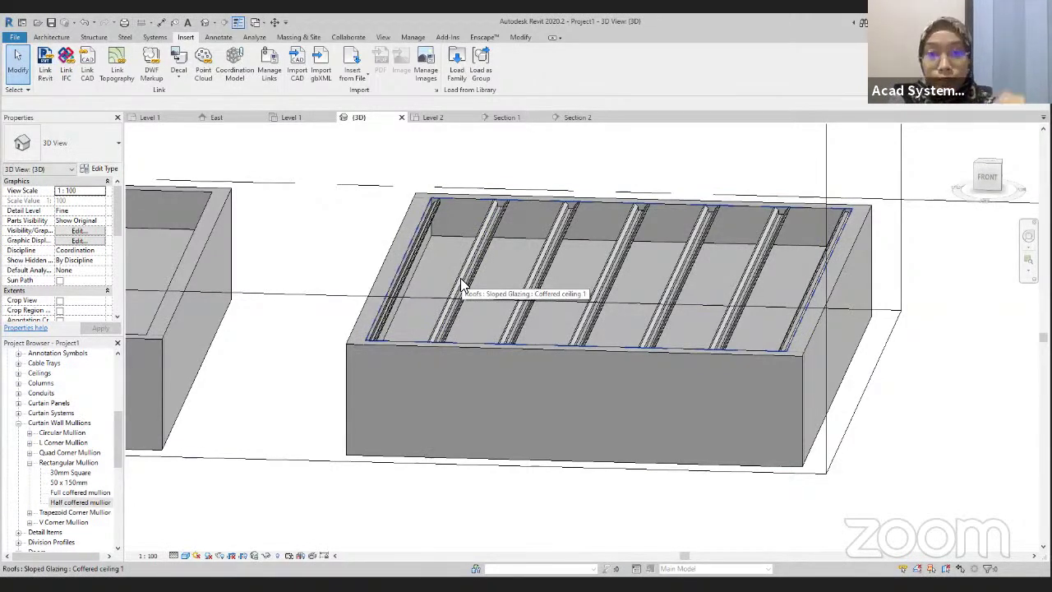
- Draw a section line across the easternmost room, the one with the coffered ceiling, in the Level 1 ceiling plan
left_click(286, 118)
scroll(499, 349, "down", 1)
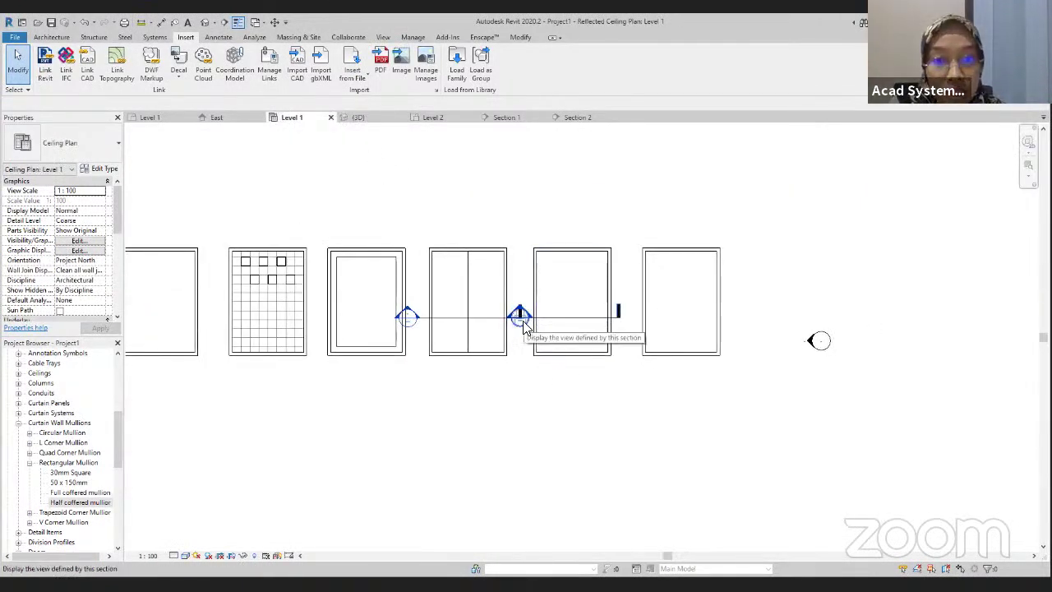
left_click(382, 38)
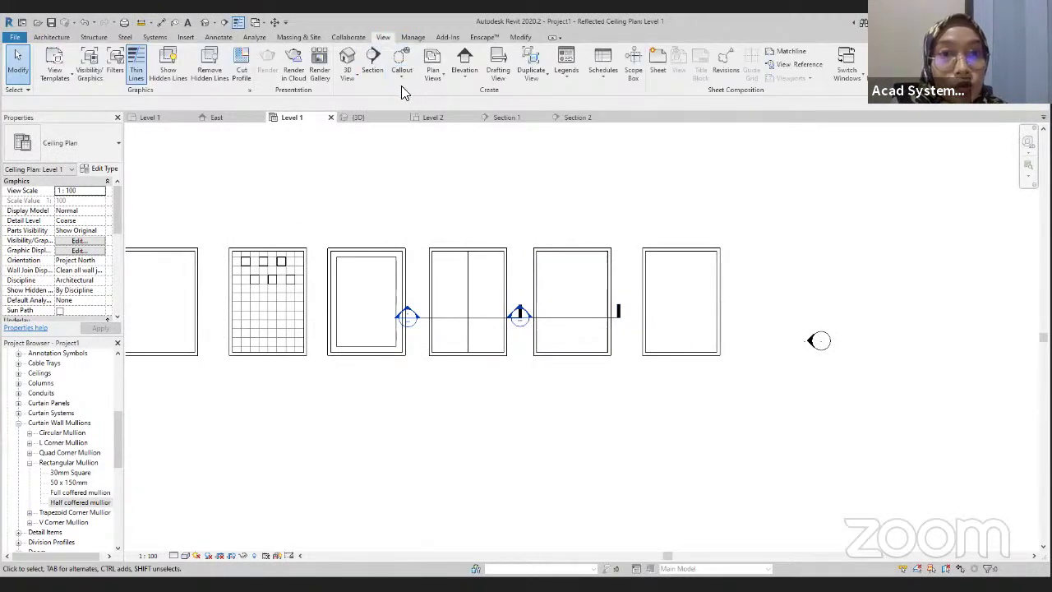
left_click(374, 61)
scroll(658, 362, "up", 2)
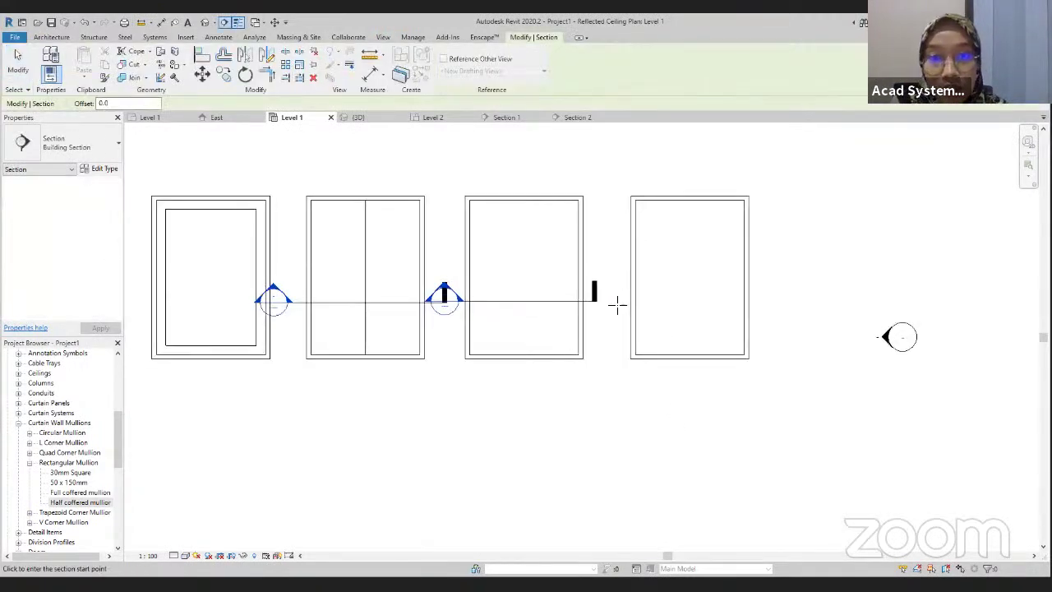
left_click(603, 301)
left_click(771, 298)
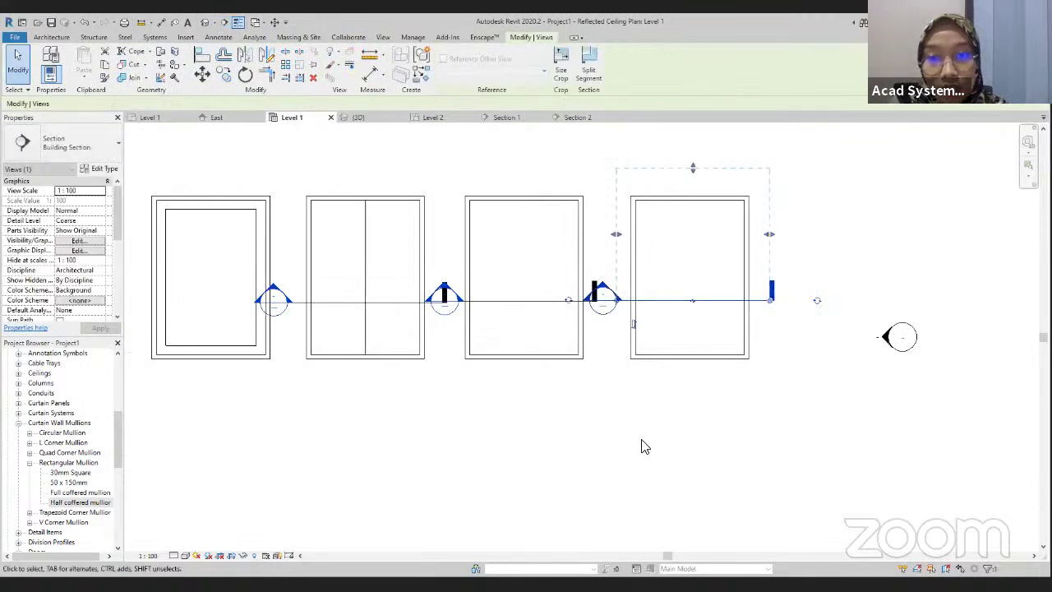
key("Escape")
key("Escape")
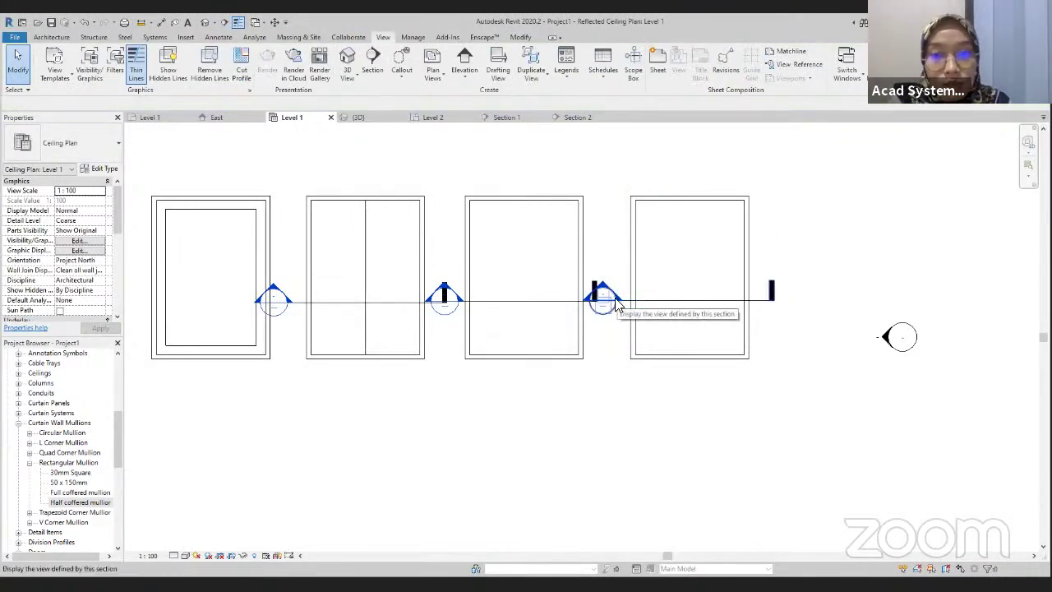
- Open the new section view and measure the vertical distance from the coffered ceiling at Level 2 to the plain ceiling's underside
double_click(617, 304)
scroll(633, 234, "up", 3)
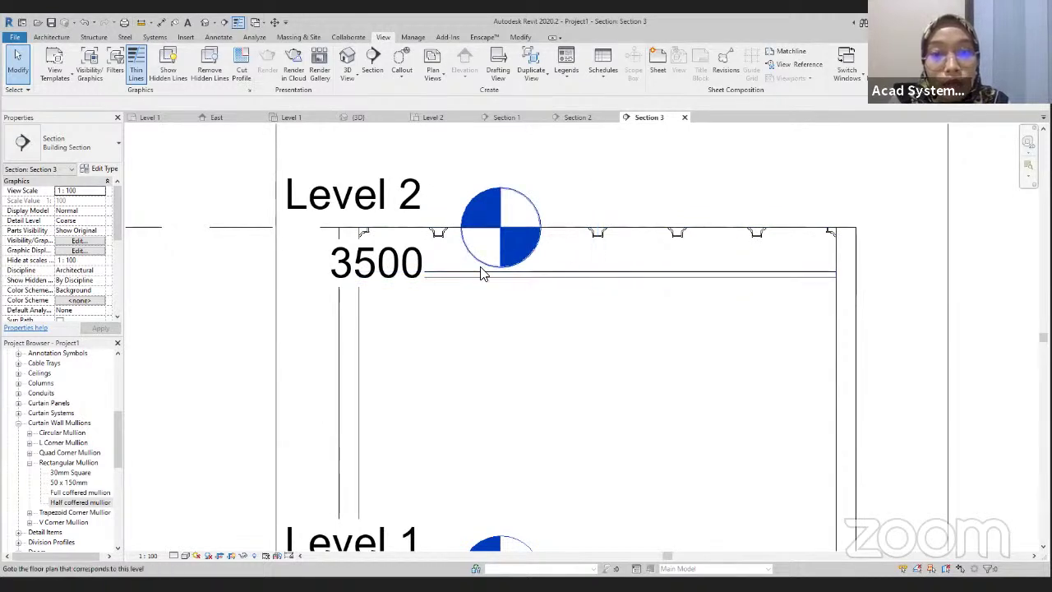
left_click(141, 23)
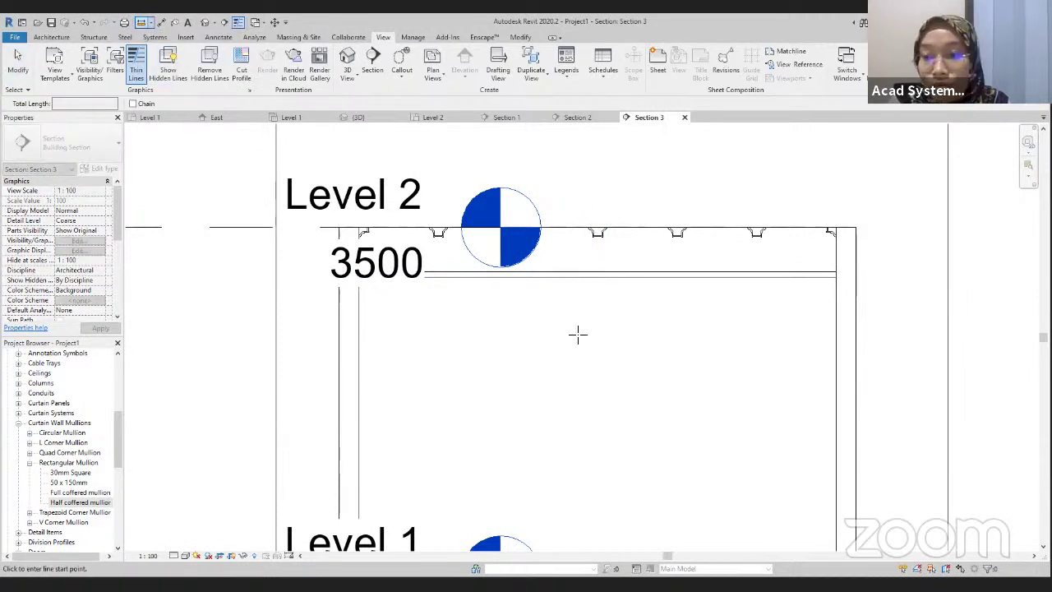
scroll(587, 275, "up", 2)
left_click(642, 202)
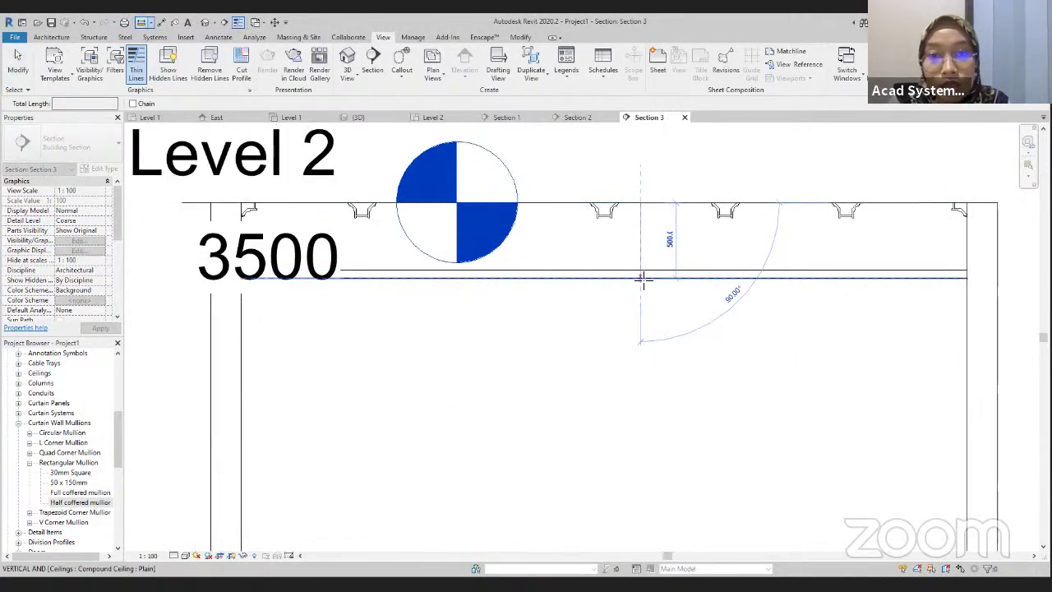
left_click(642, 278)
scroll(502, 394, "down", 1)
key("Escape")
key("Escape")
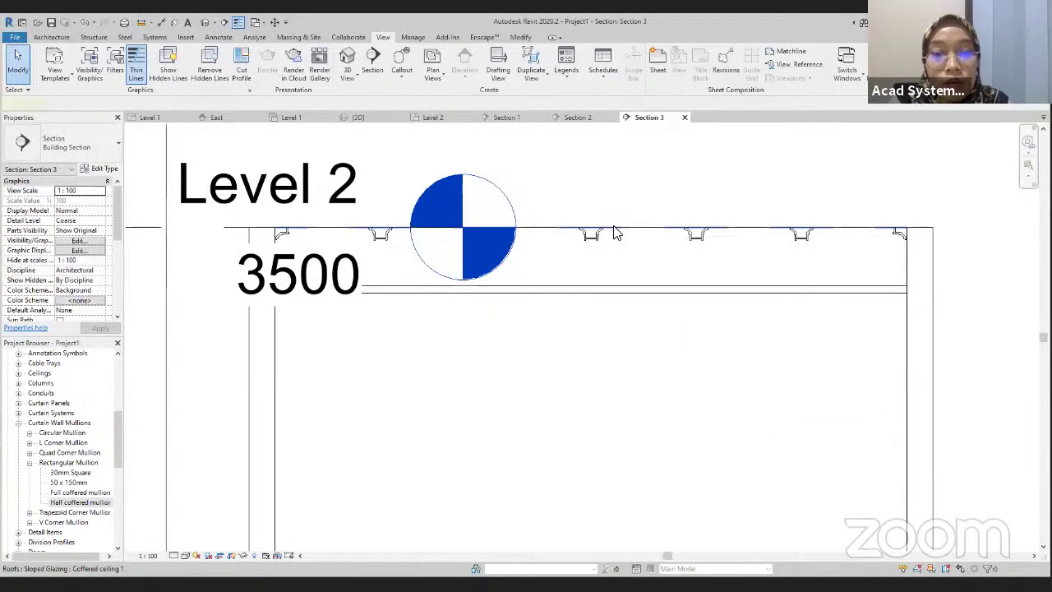
- Set the base offset of the "Coffered ceiling 1" sloped glazing to -500 from Level 2
left_click(615, 232)
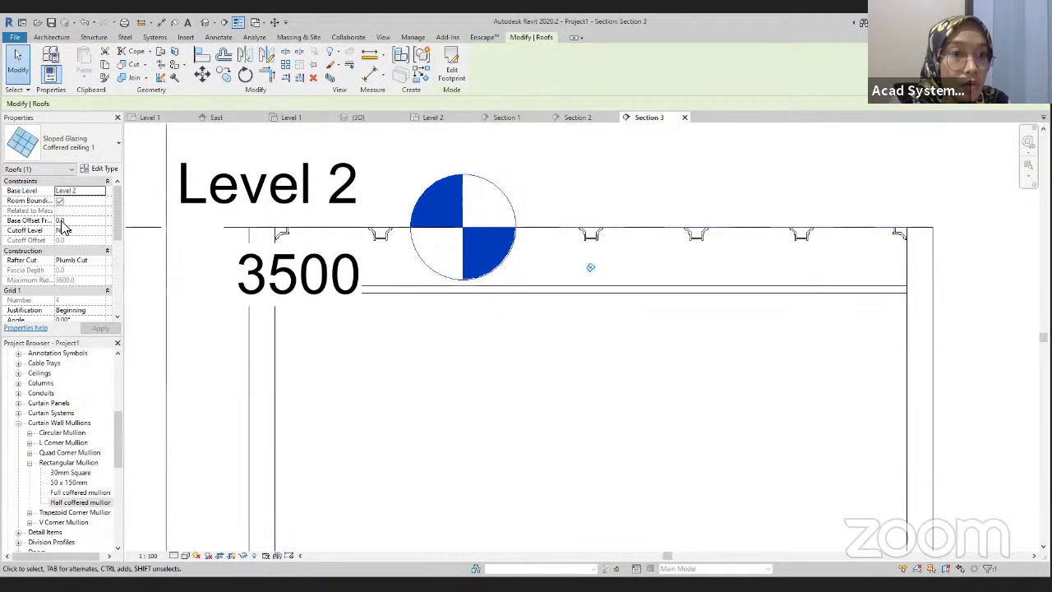
key("BackSpace")
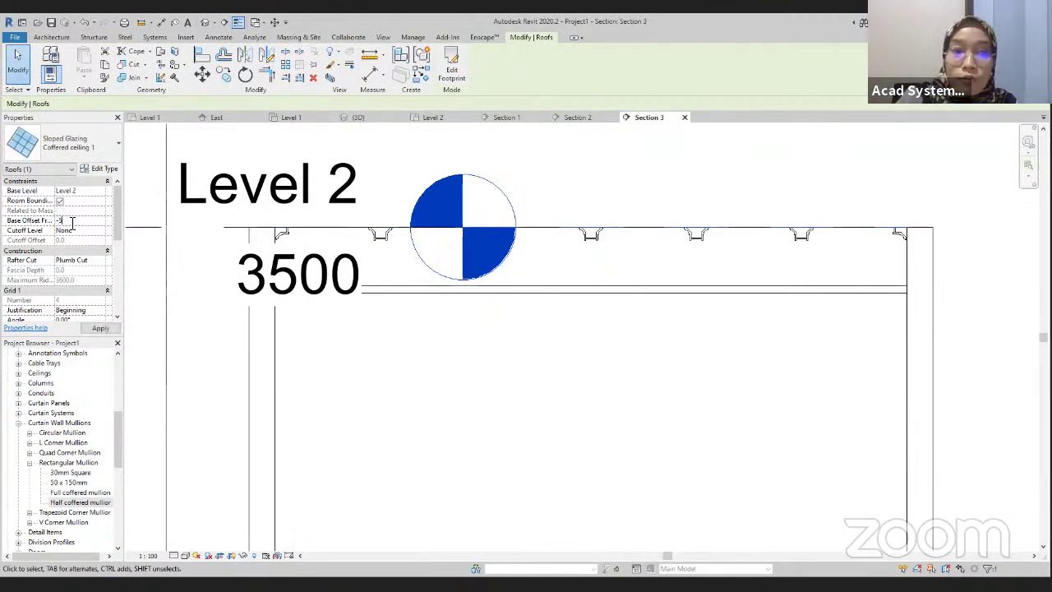
key("Return")
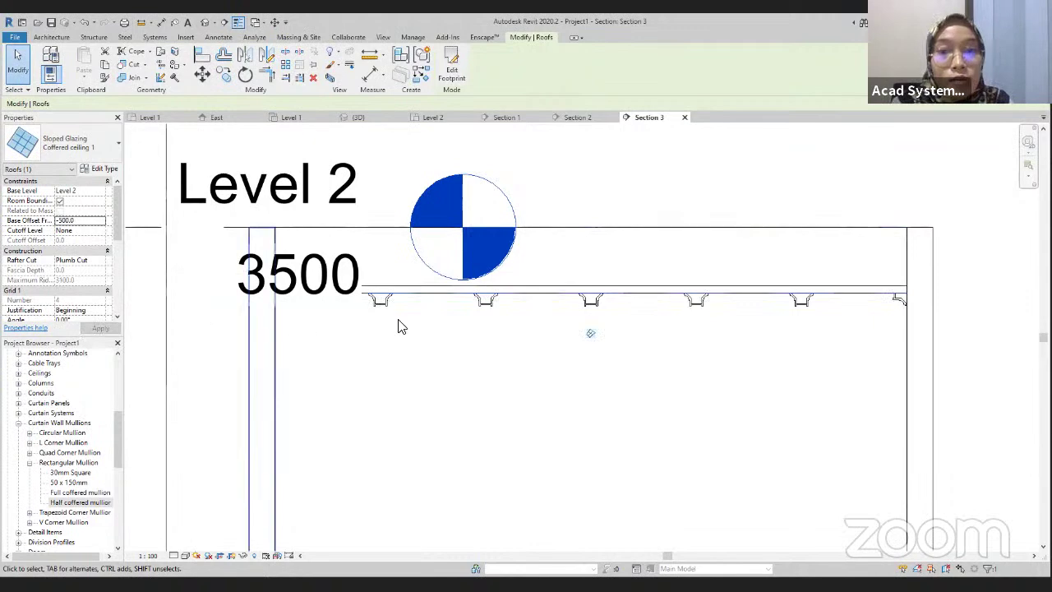
scroll(534, 320, "down", 1)
scroll(535, 421, "down", 2)
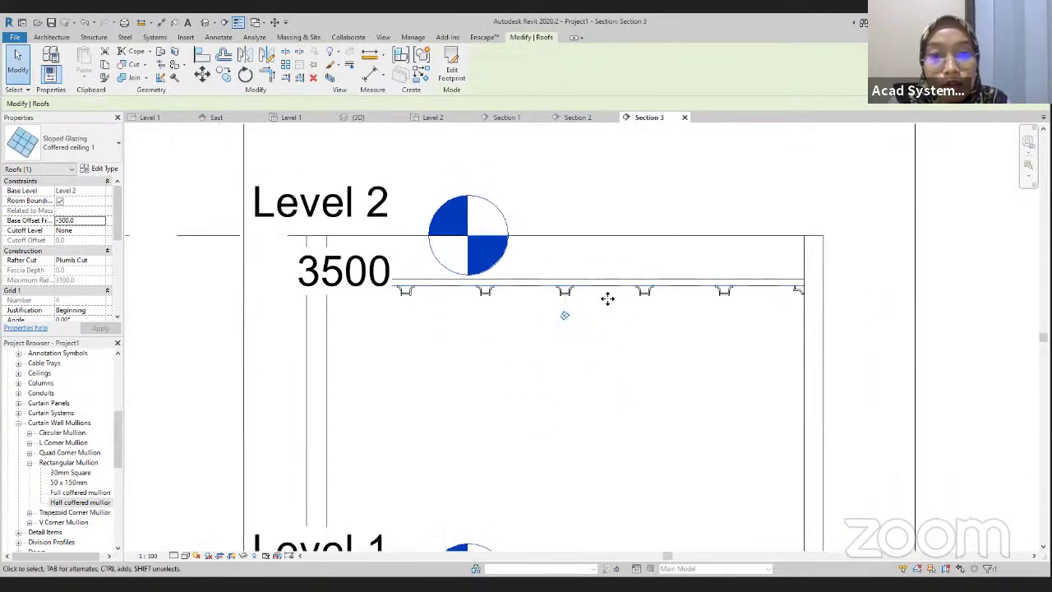
key("Escape")
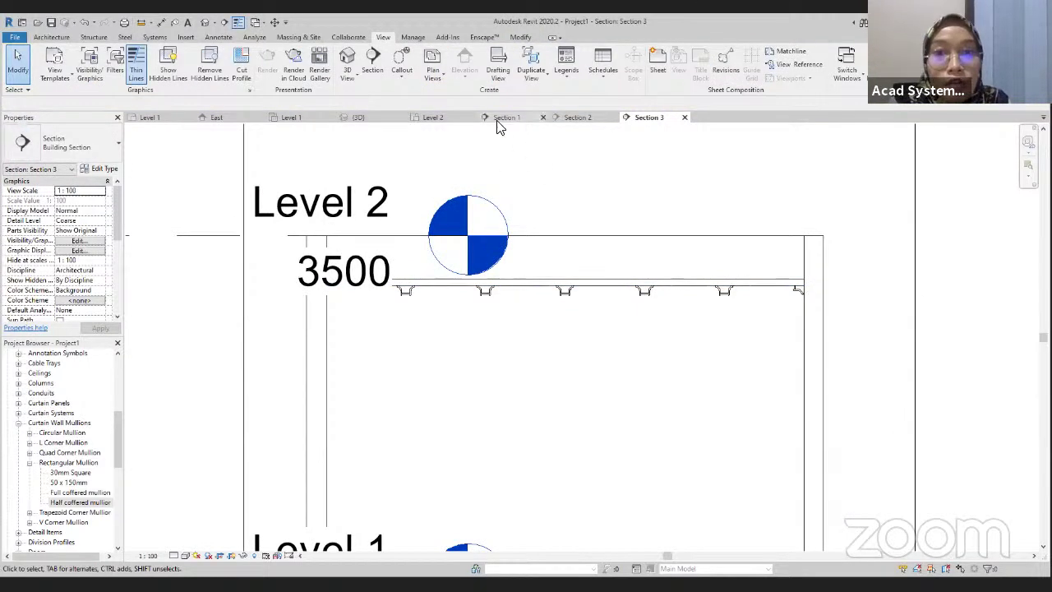
- Open the Level 2 floor plan
left_click_drag(118, 442, 118, 374)
double_click(49, 382)
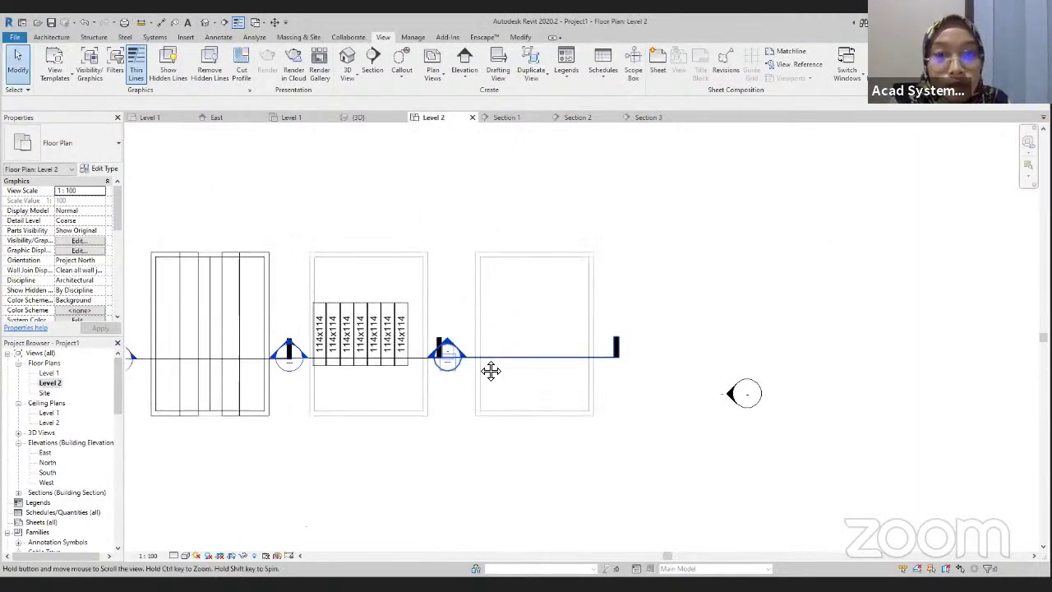
left_click(51, 37)
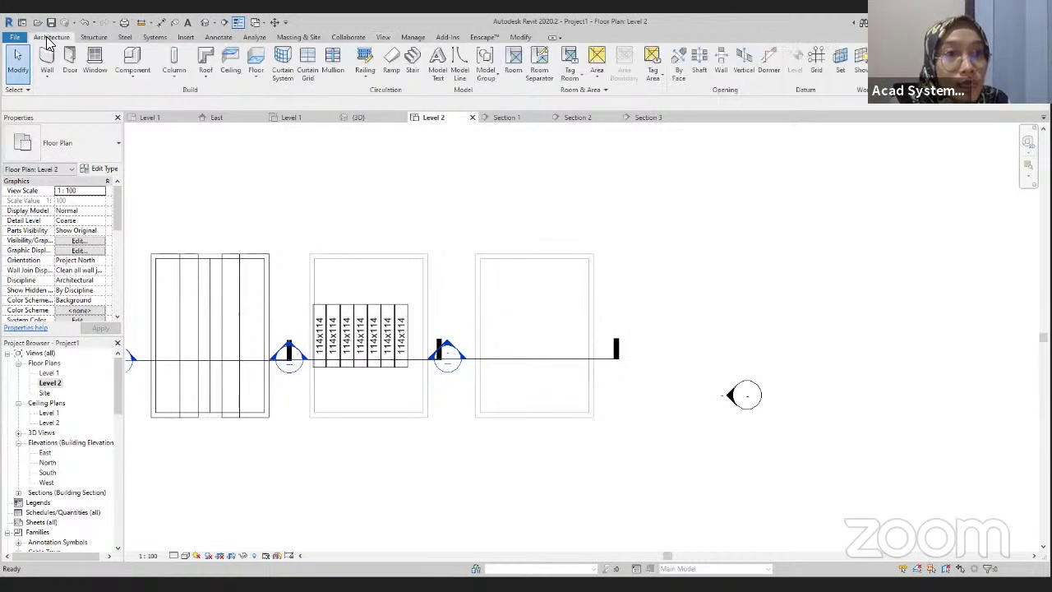
left_click(206, 78)
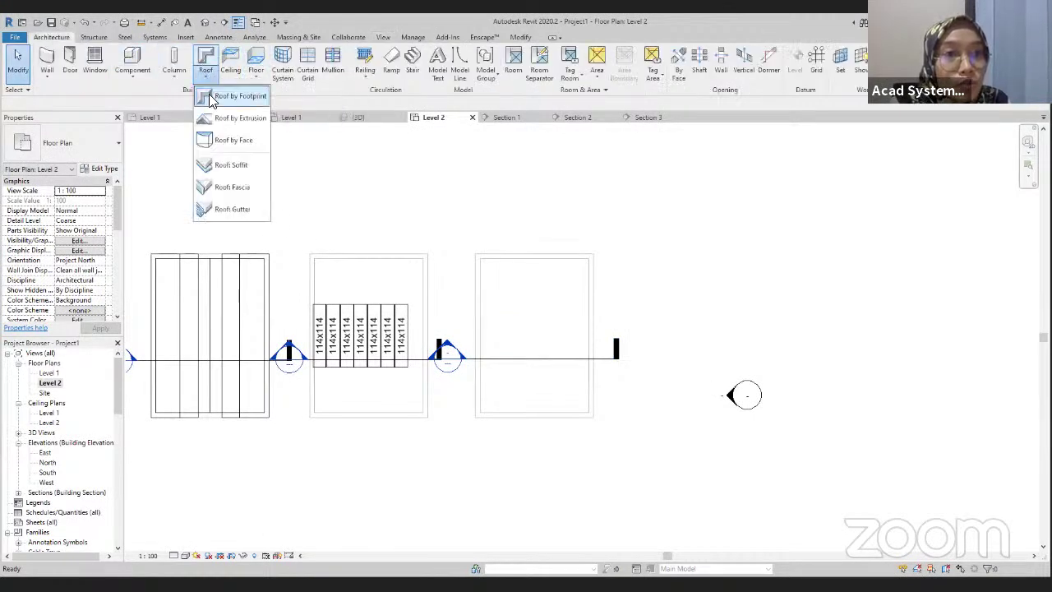
left_click(215, 92)
left_click(71, 146)
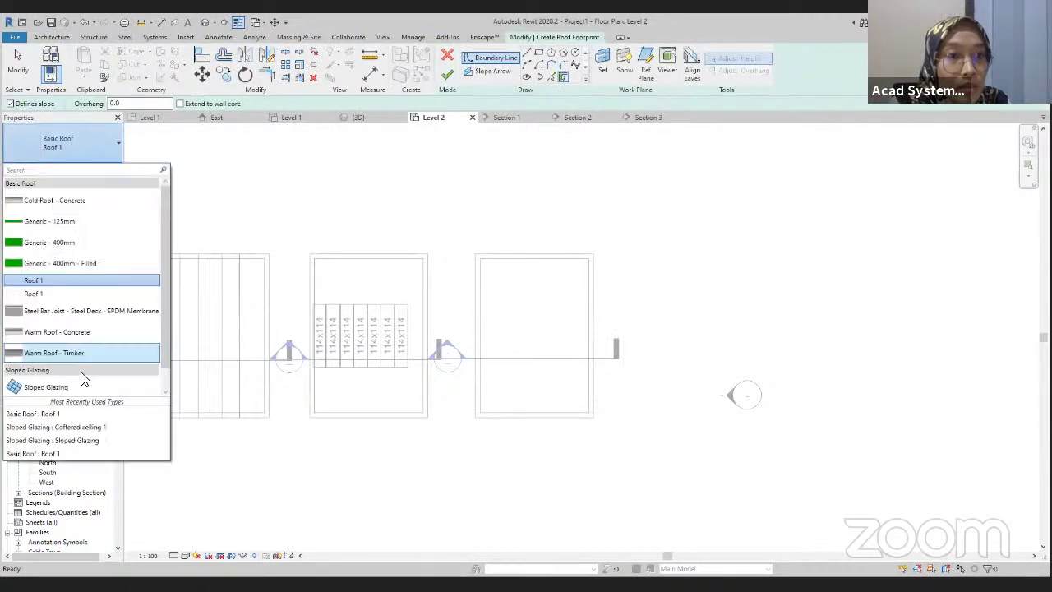
left_click(84, 388)
left_click(533, 56)
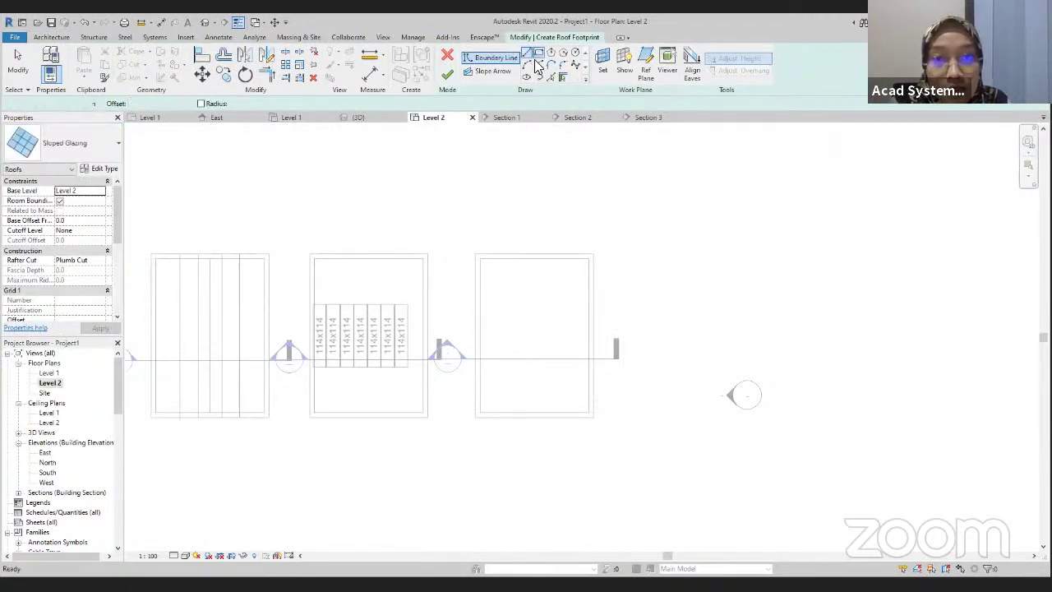
scroll(493, 275, "up", 2)
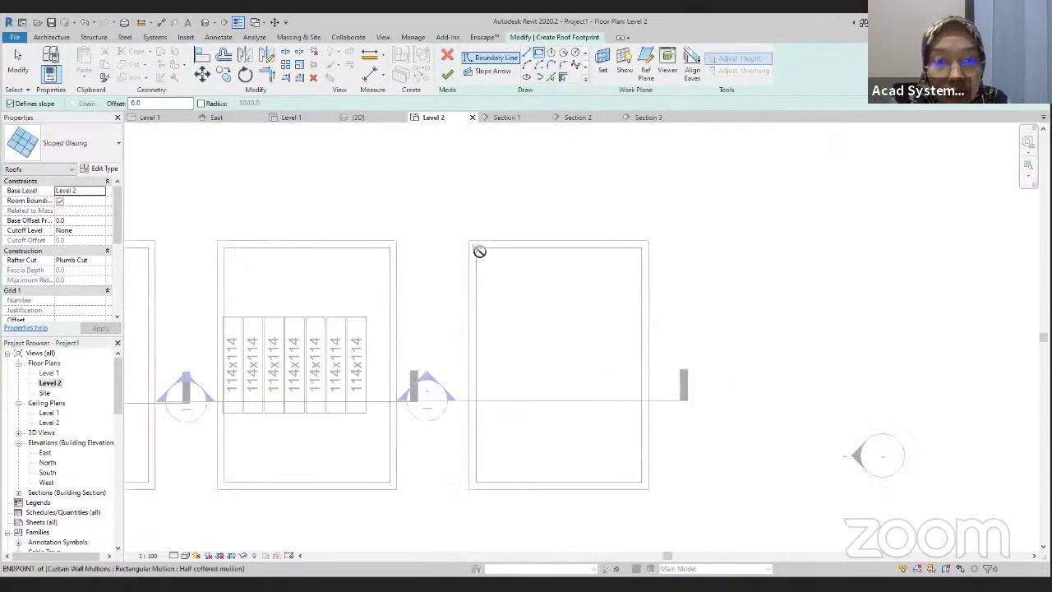
left_click(477, 247)
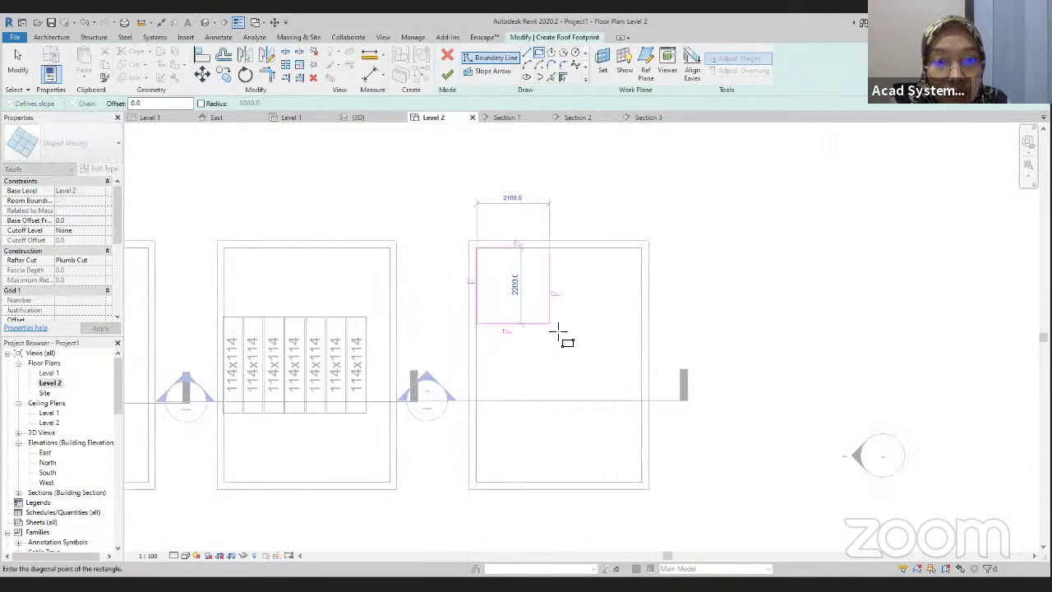
left_click(642, 481)
scroll(505, 421, "up", 3)
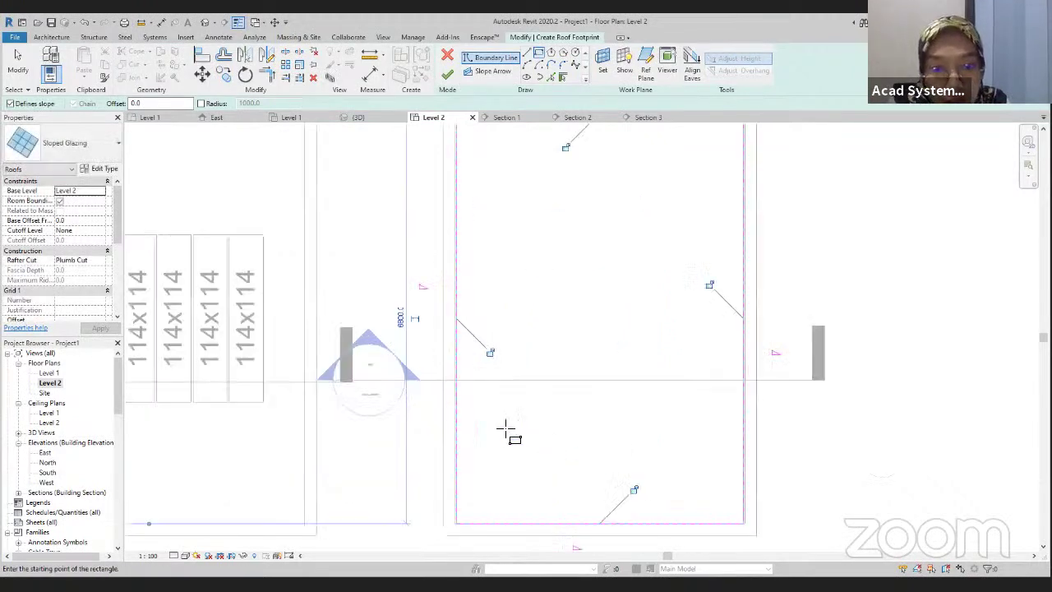
scroll(504, 436, "down", 3)
key("Escape")
key("Escape")
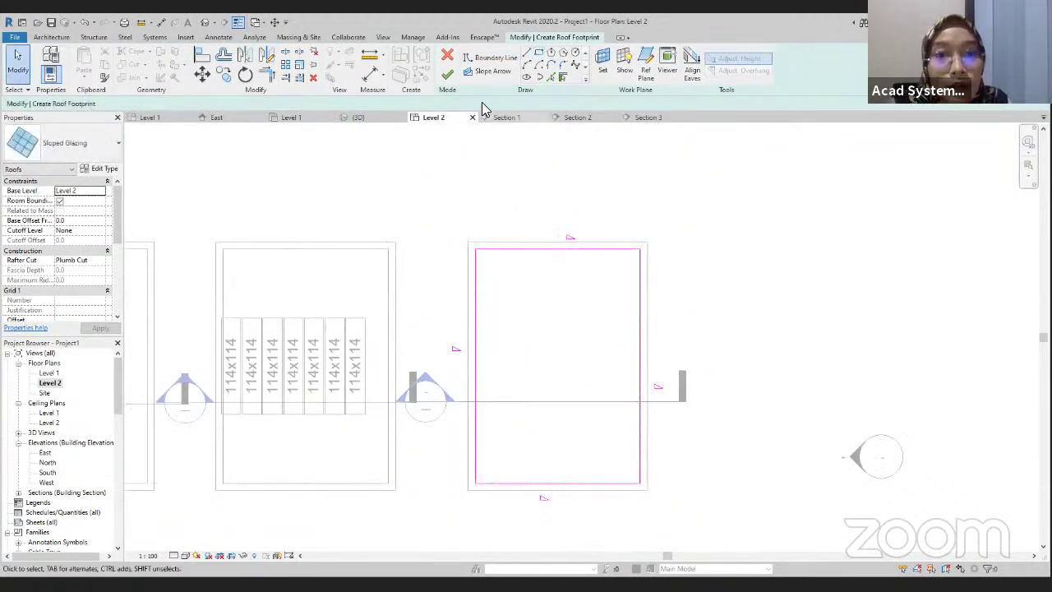
left_click(450, 59)
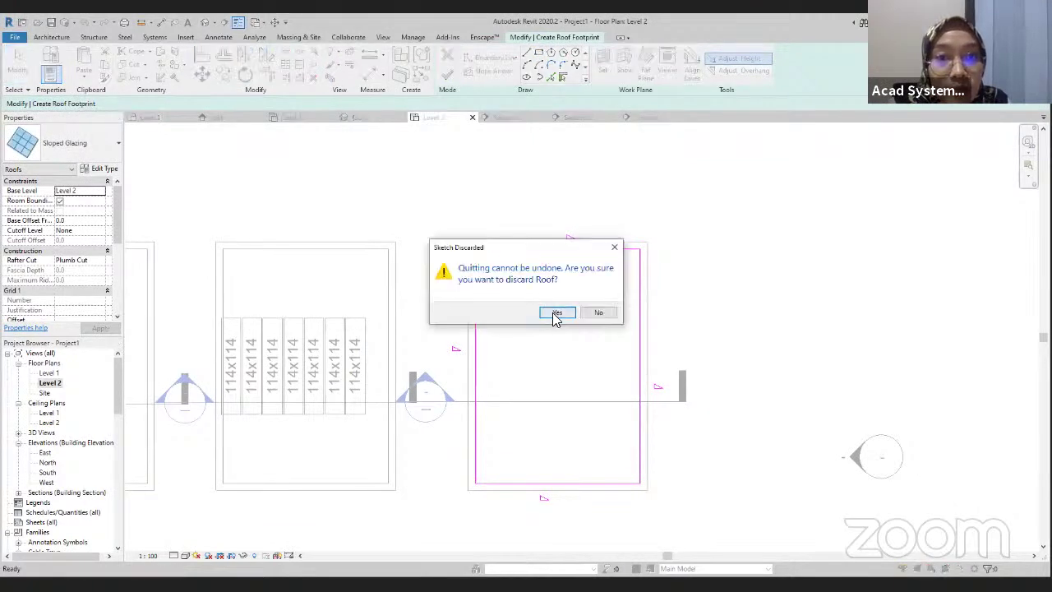
left_click(556, 316)
- Start a Sloped Glazing roof by footprint on Level 2 and sketch a rectangular boundary along the easternmost room's inner wall faces
left_click(201, 59)
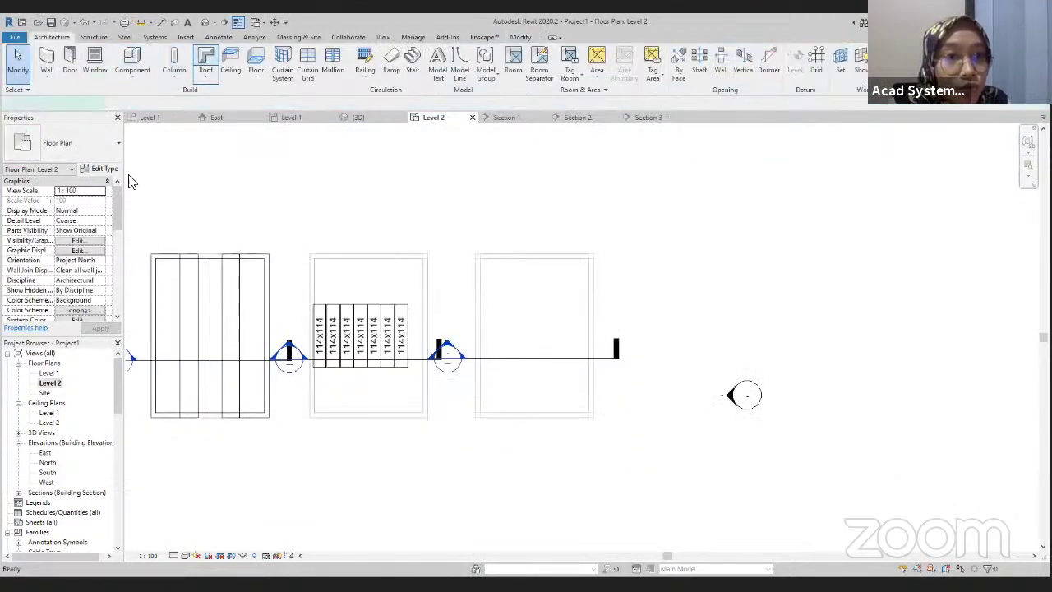
left_click(58, 153)
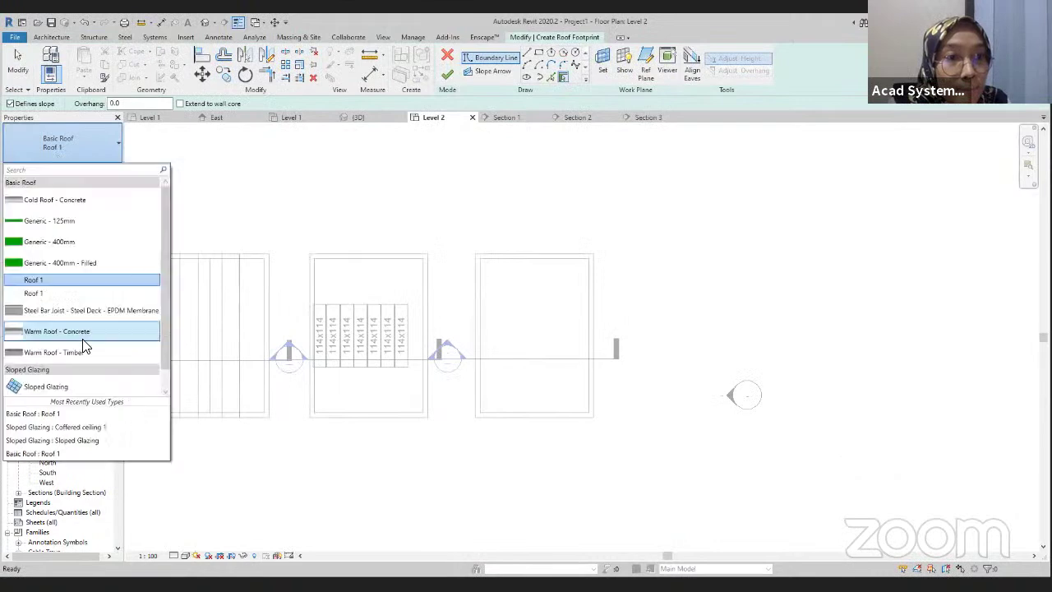
left_click(74, 390)
left_click(539, 51)
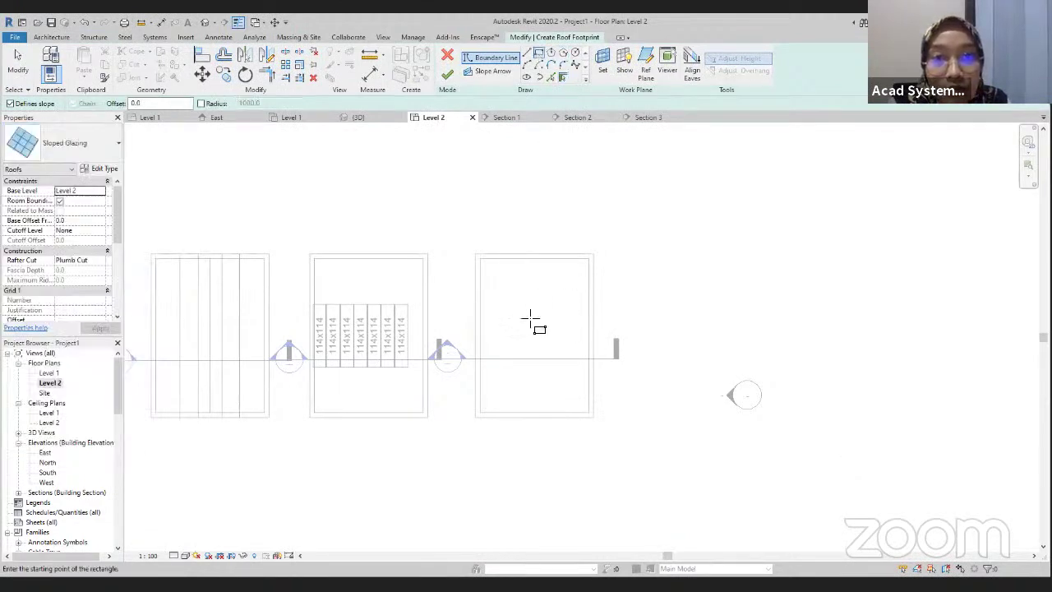
scroll(476, 256, "up", 3)
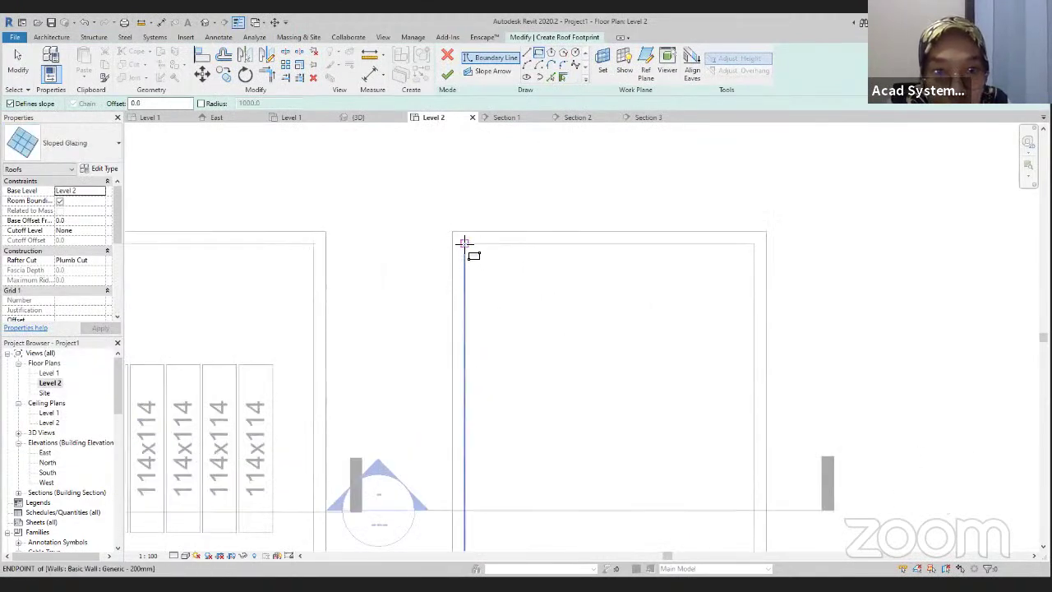
left_click(464, 244)
middle_click_drag(516, 354, 496, 115)
left_click(433, 392)
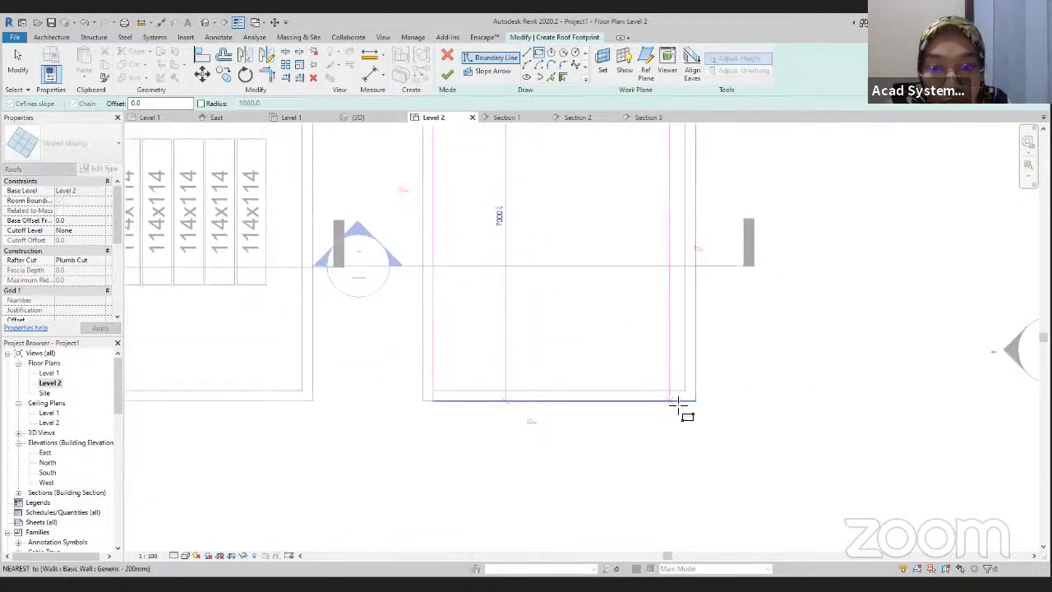
left_click(685, 392)
scroll(548, 375, "down", 4)
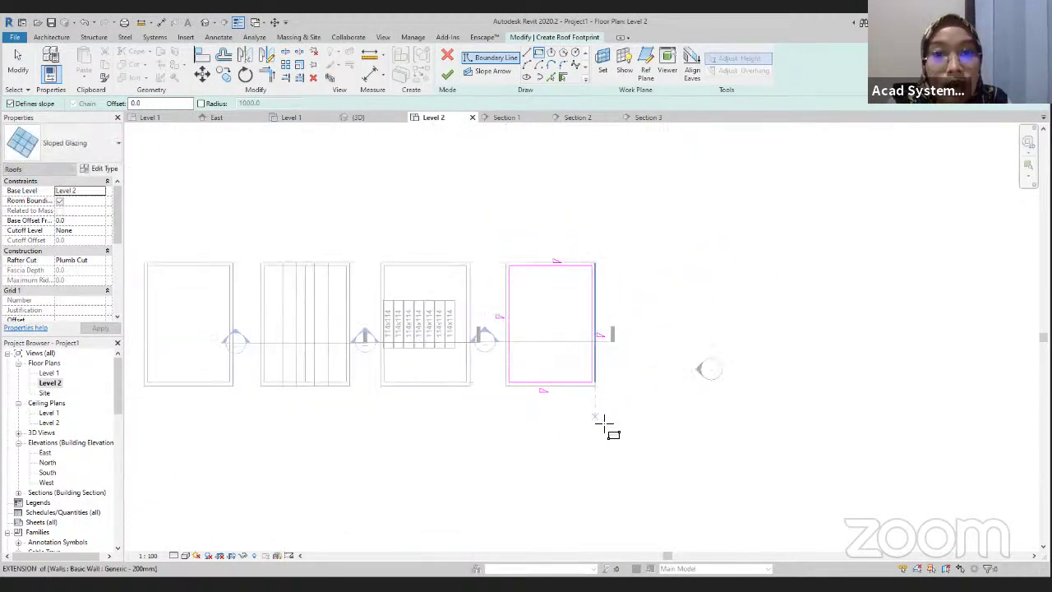
- Turn off slope definition for all four boundary lines and finish the roof footprint
key("Escape")
key("Escape")
left_click_drag(617, 440, 491, 202)
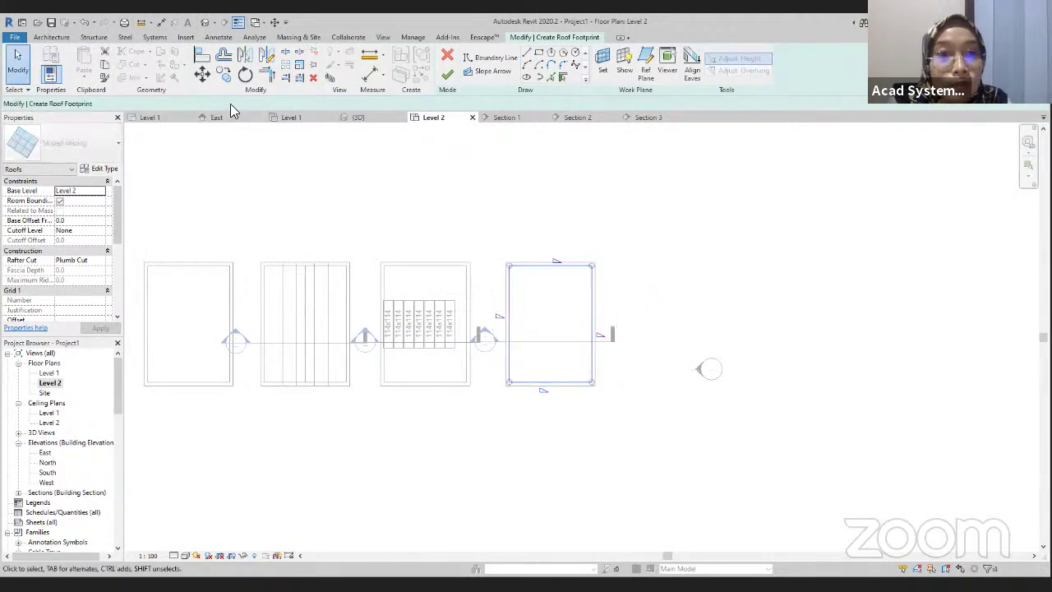
left_click(230, 103)
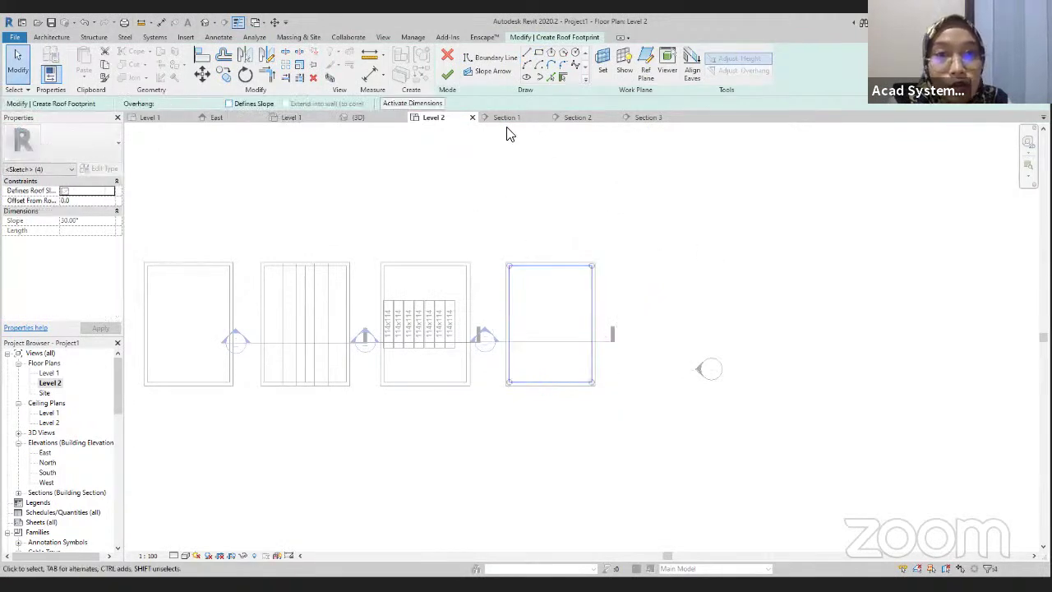
left_click(448, 78)
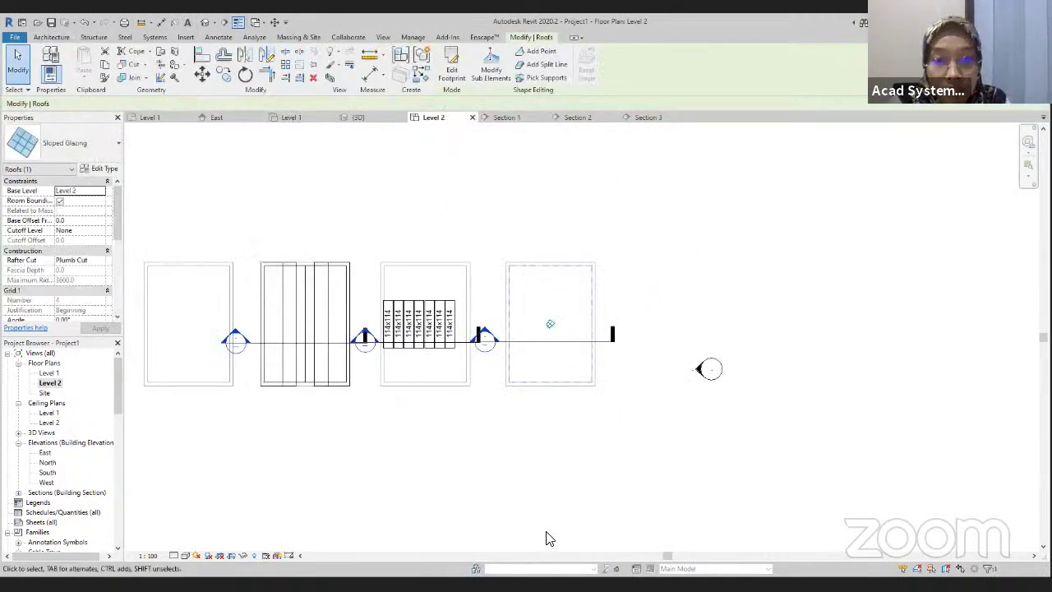
- Duplicate the new roof's Sloped Glazing type as "Coffered ceiling 2"
scroll(588, 440, "down", 1)
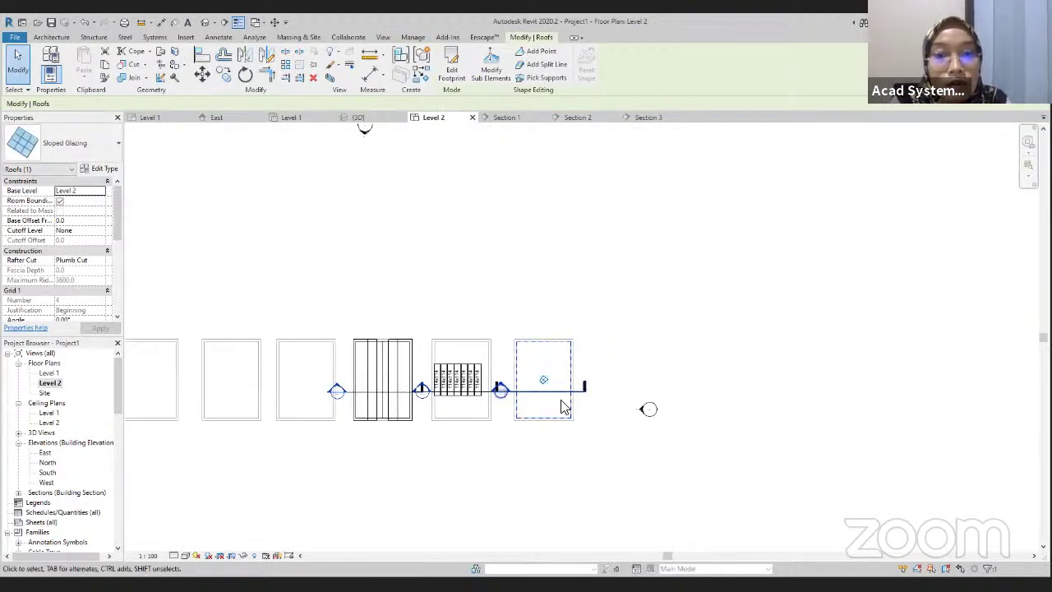
left_click(583, 345)
left_click(567, 344)
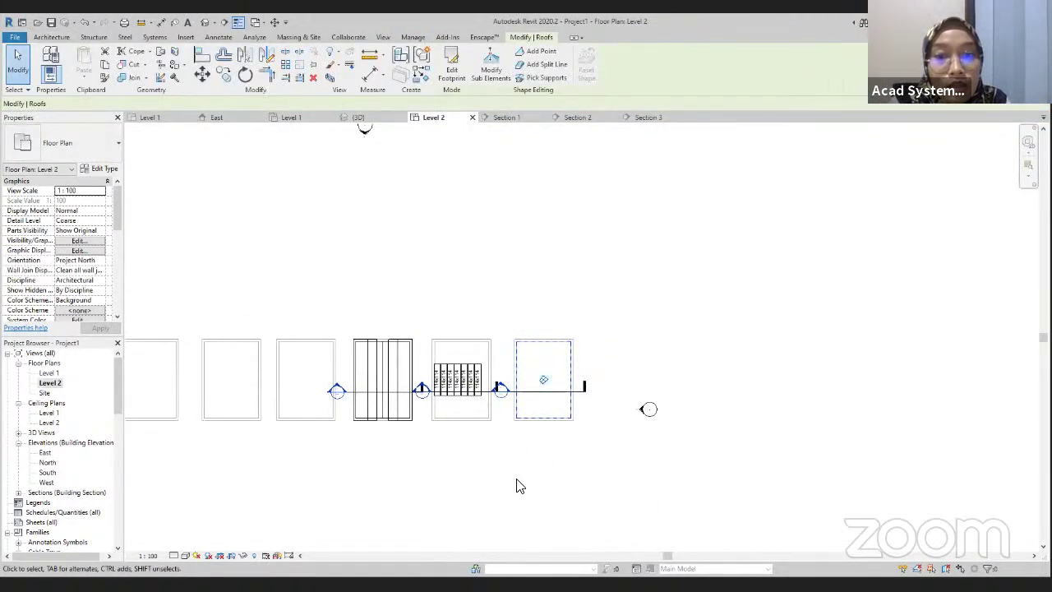
left_click(104, 169)
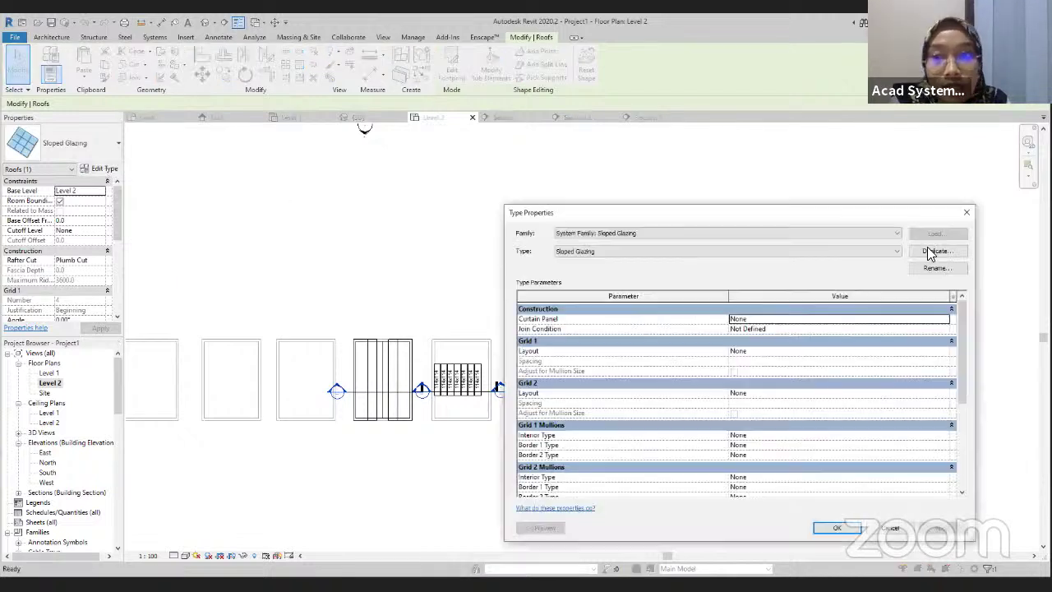
left_click(927, 252)
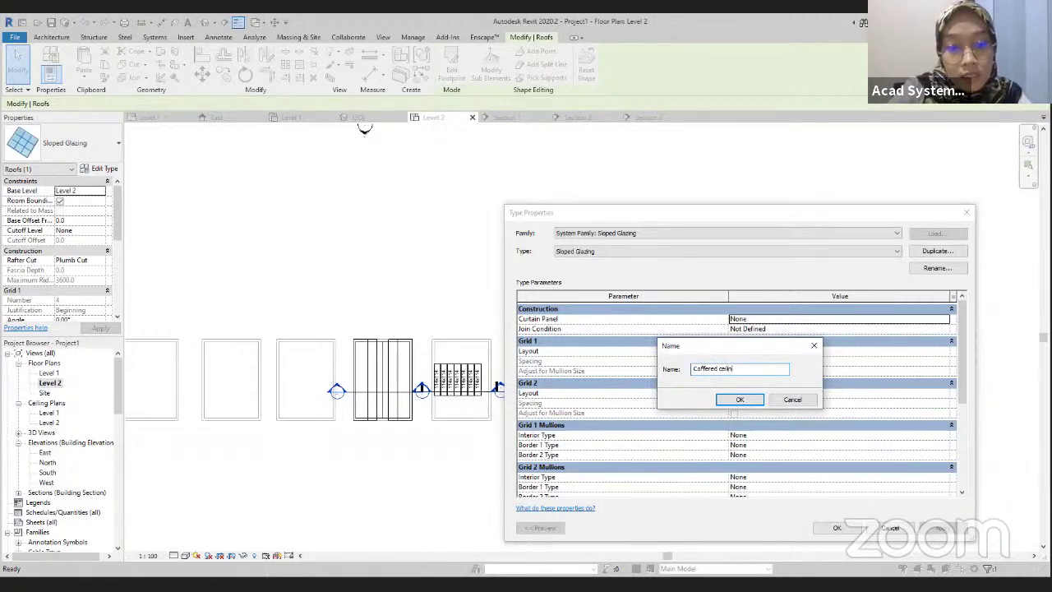
left_click(741, 401)
- Set the type's curtain panel to Empty System Panel : Empty and Grid 2 to Maximum Spacing at 800
left_click(932, 319)
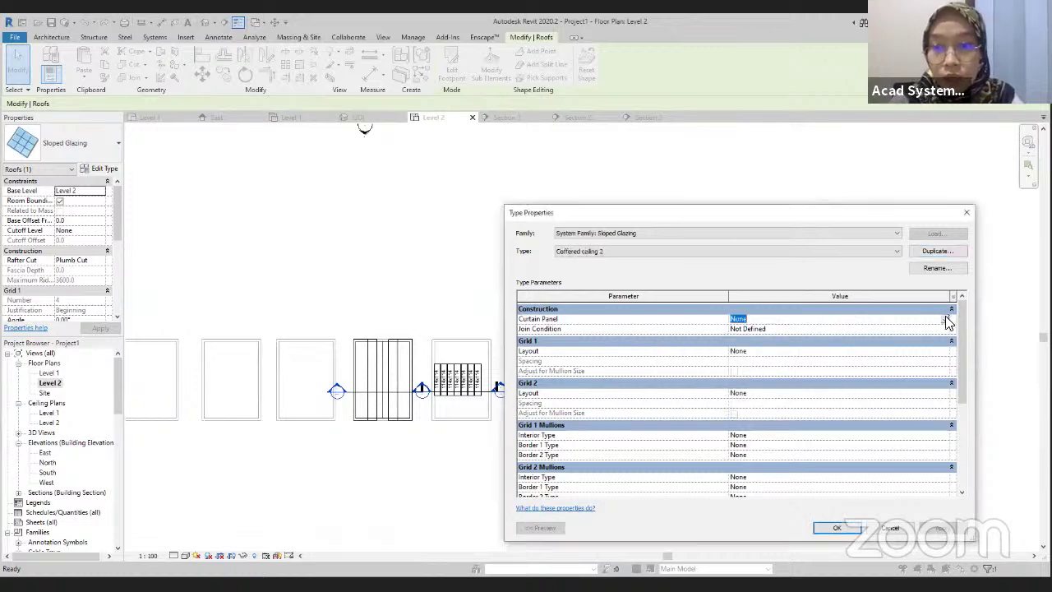
left_click(945, 318)
left_click(798, 336)
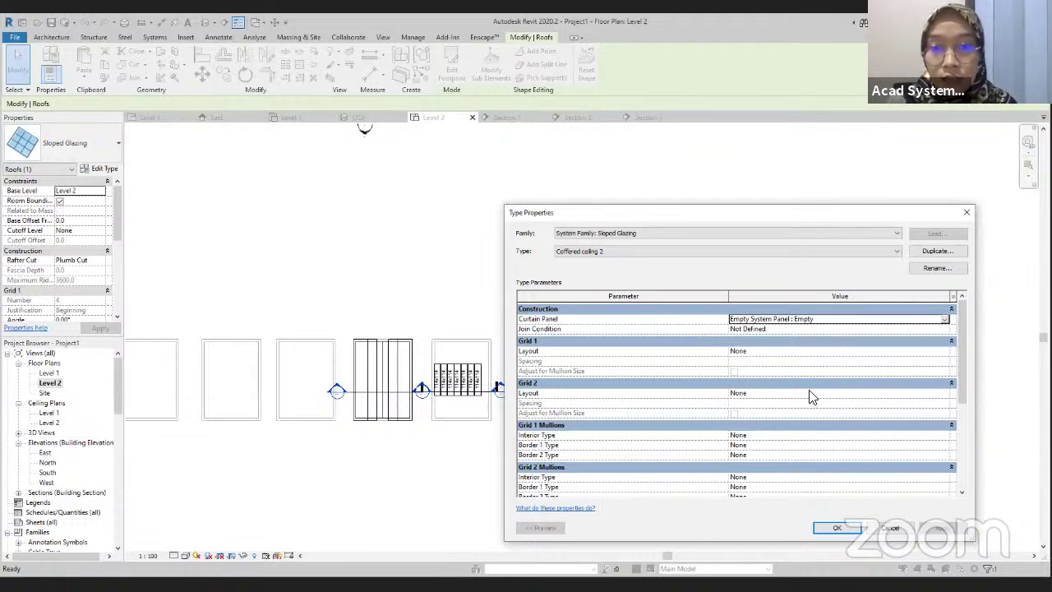
left_click(905, 395)
left_click(946, 394)
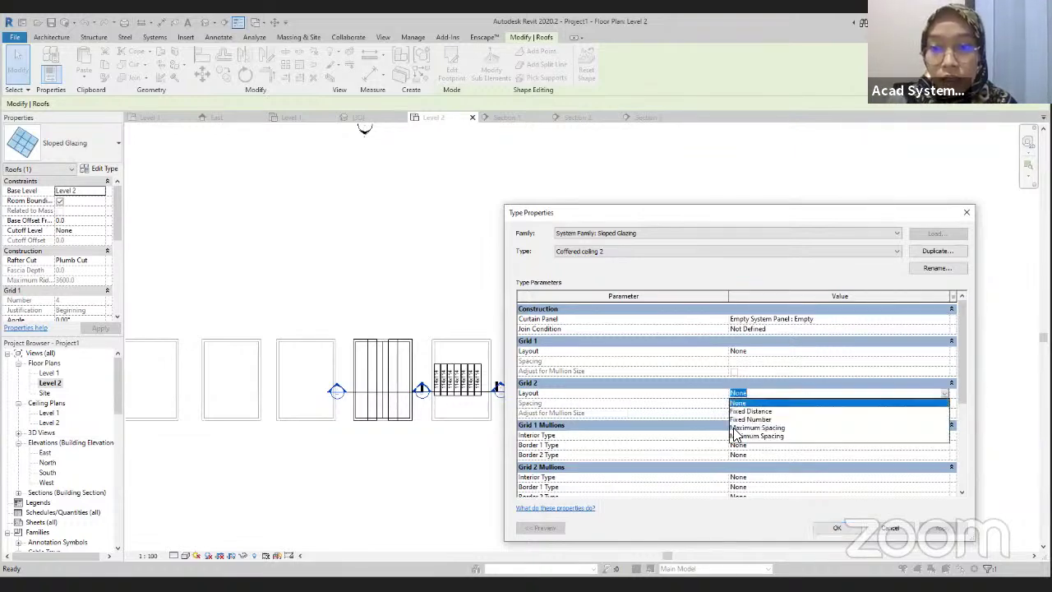
left_click(751, 427)
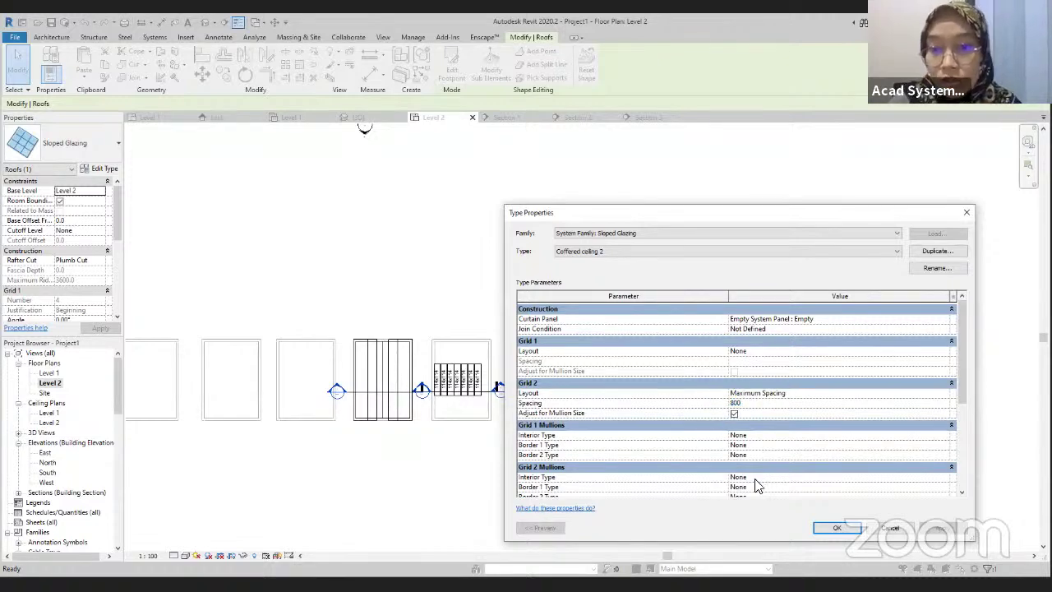
- Assign Full coffered mullion as the Grid 2 interior type and Half coffered mullion to both Grid 2 borders, and apply the type settings
scroll(533, 499, "down", 1)
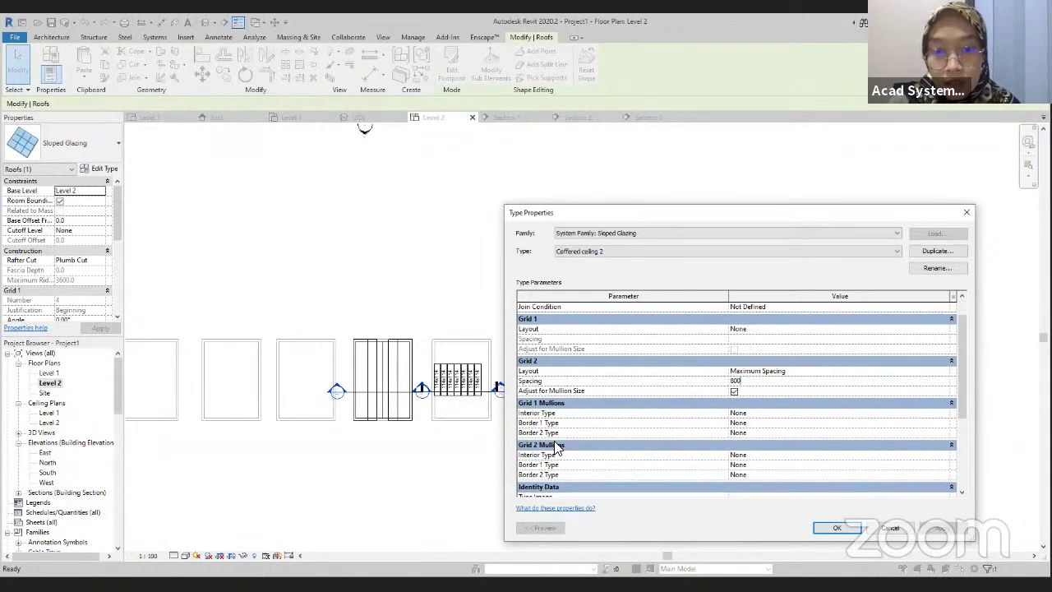
left_click(945, 456)
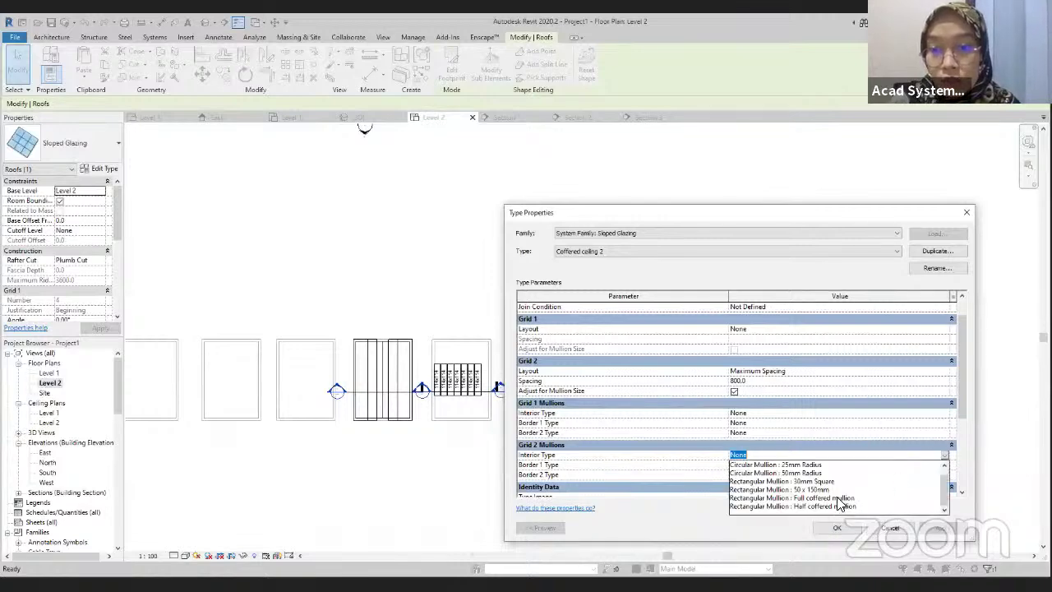
left_click(839, 498)
left_click(907, 465)
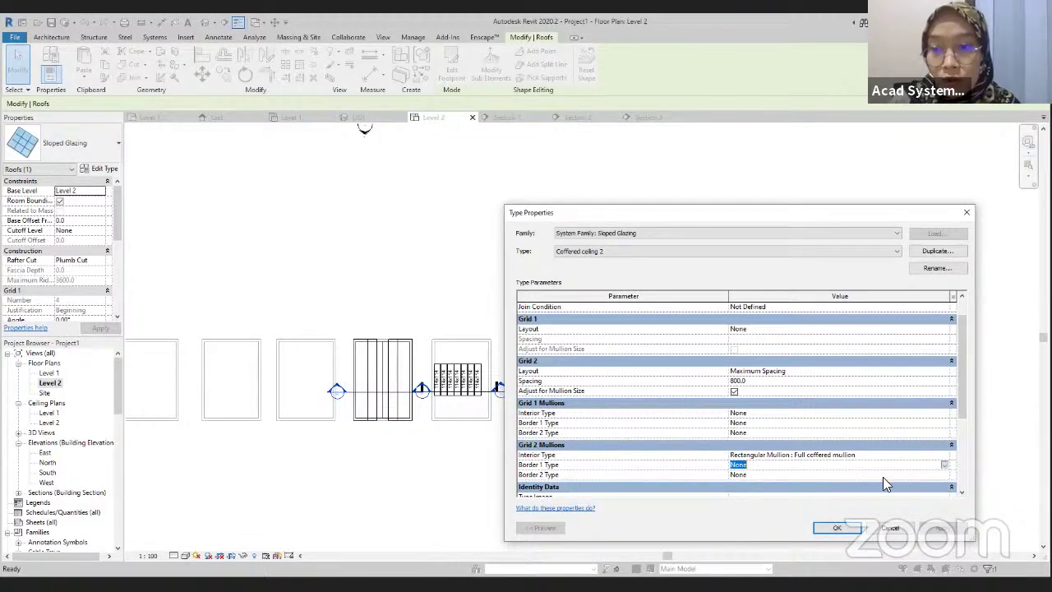
key("alt+Down")
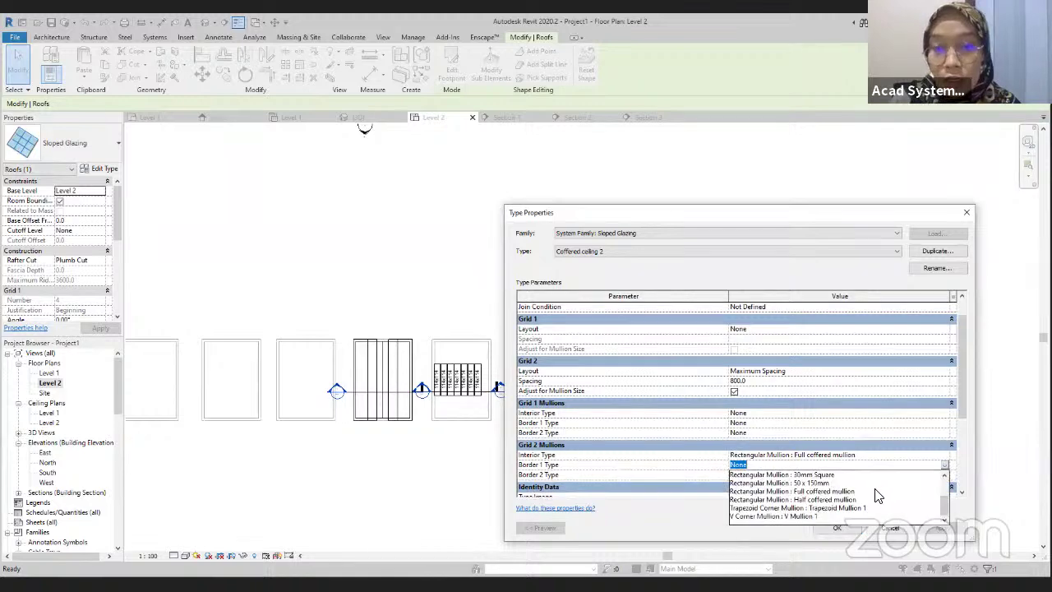
left_click(818, 500)
left_click(937, 476)
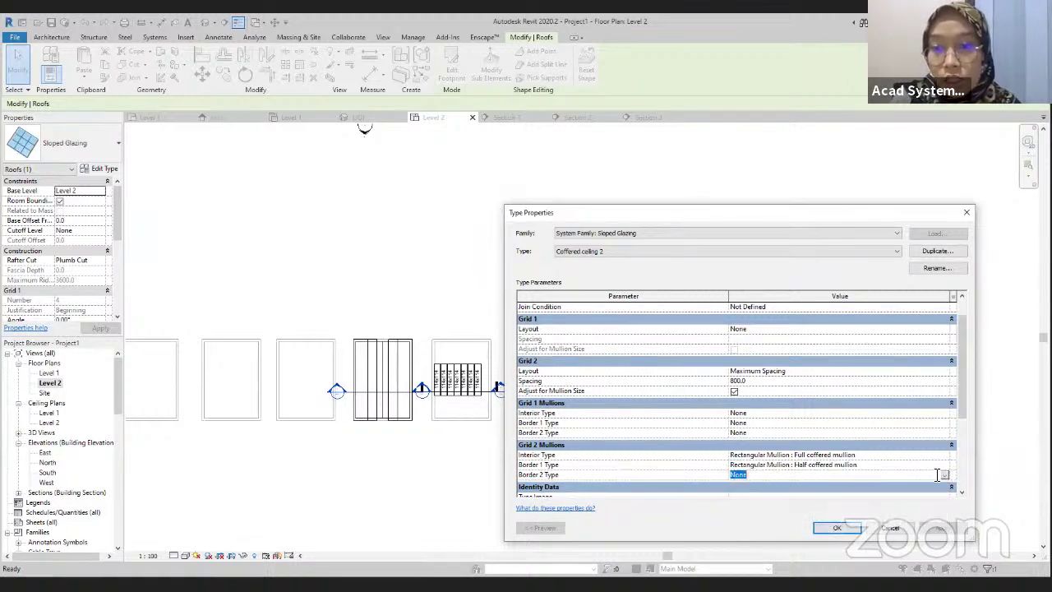
key("alt+Down")
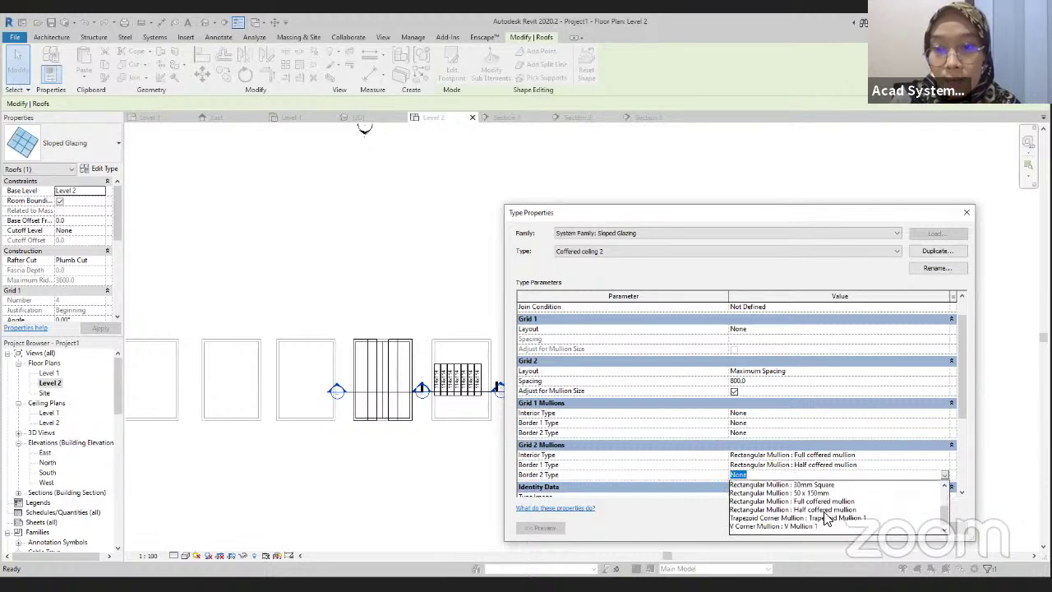
left_click(821, 510)
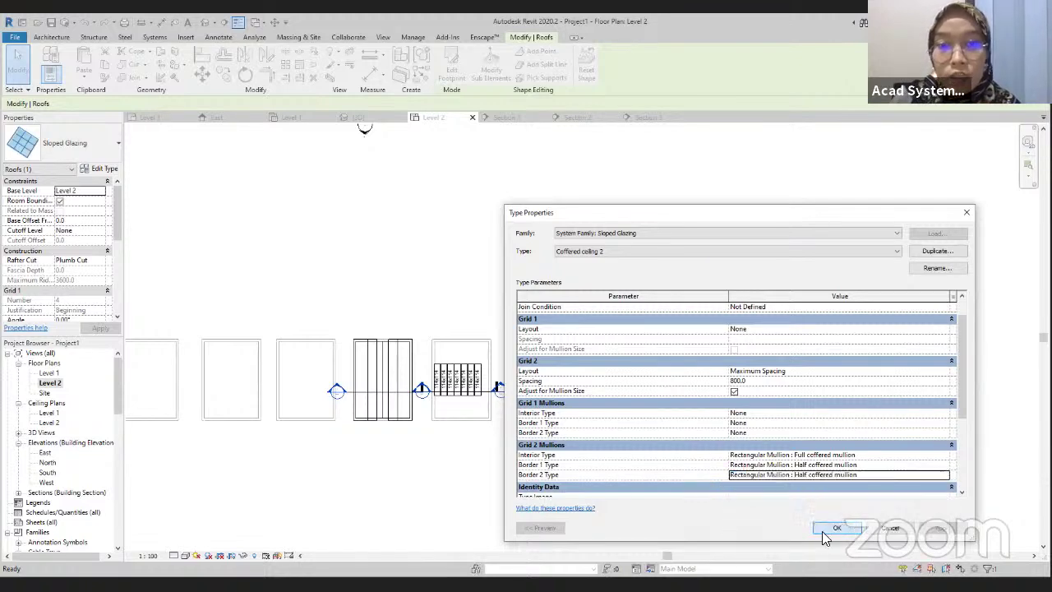
left_click(829, 527)
- Open the Section 3 view and set the base offset of the "Coffered ceiling 2" sloped glazing to -500 from Level 2
scroll(543, 384, "up", 2)
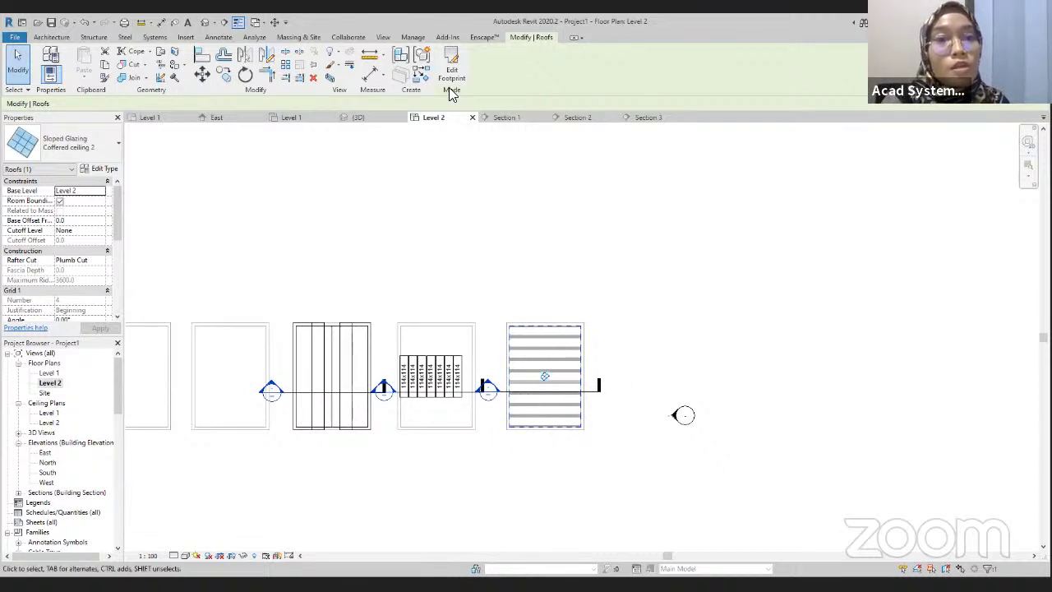
left_click(319, 123)
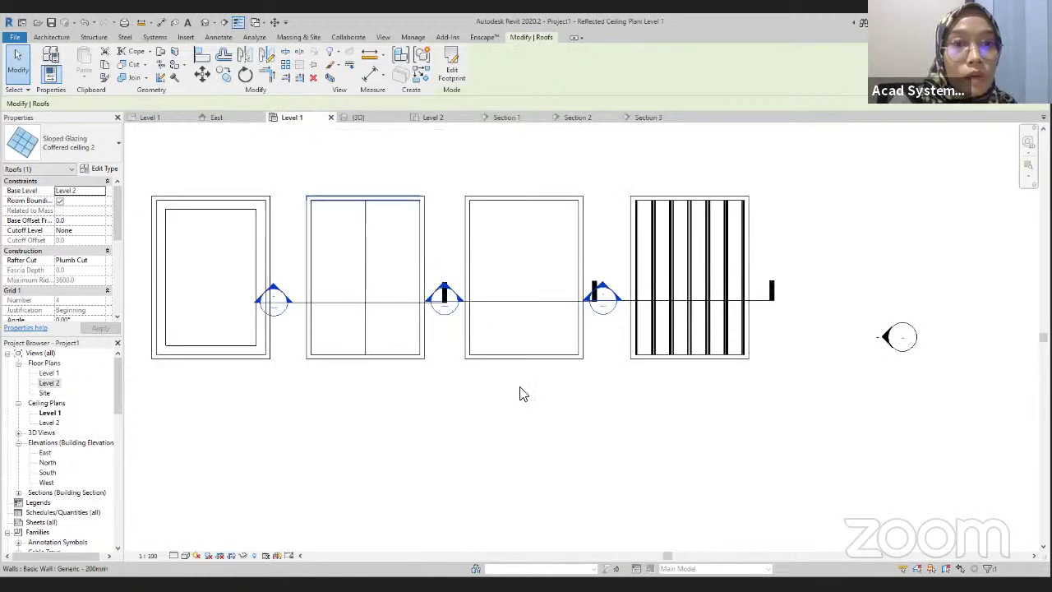
double_click(618, 304)
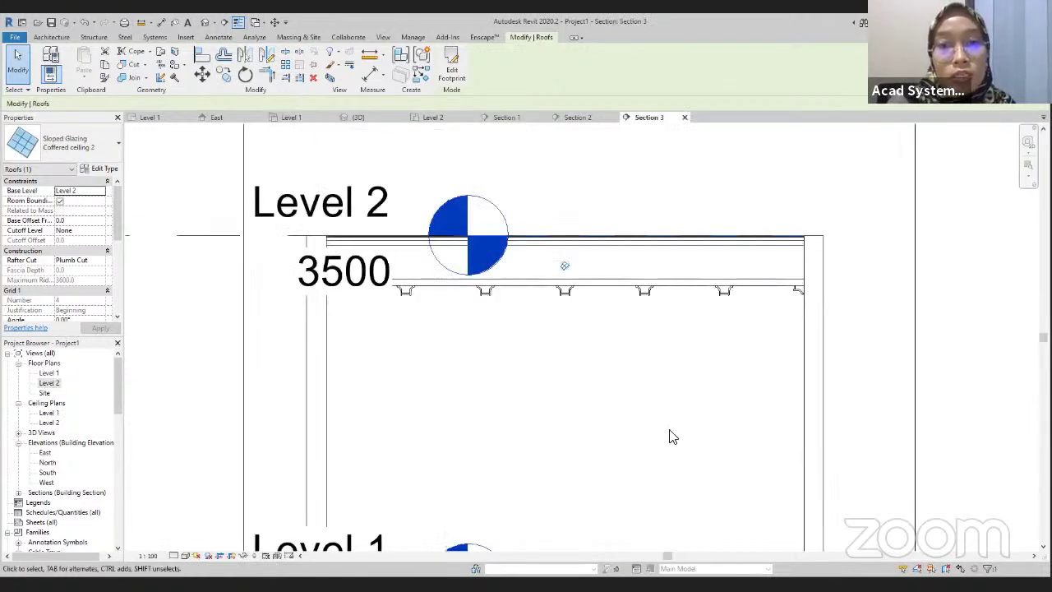
scroll(621, 256, "up", 3)
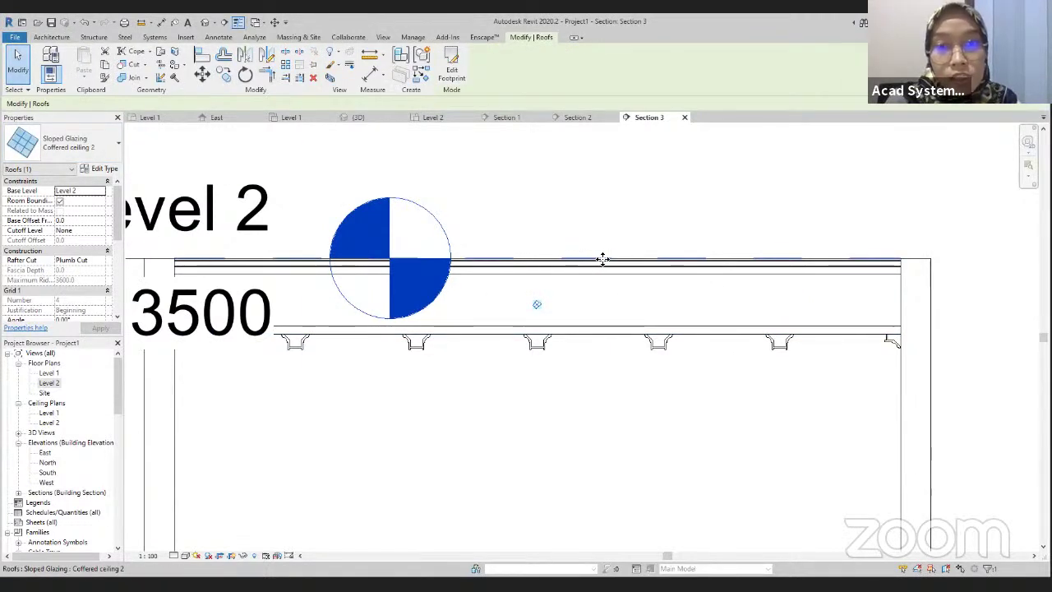
left_click(72, 221)
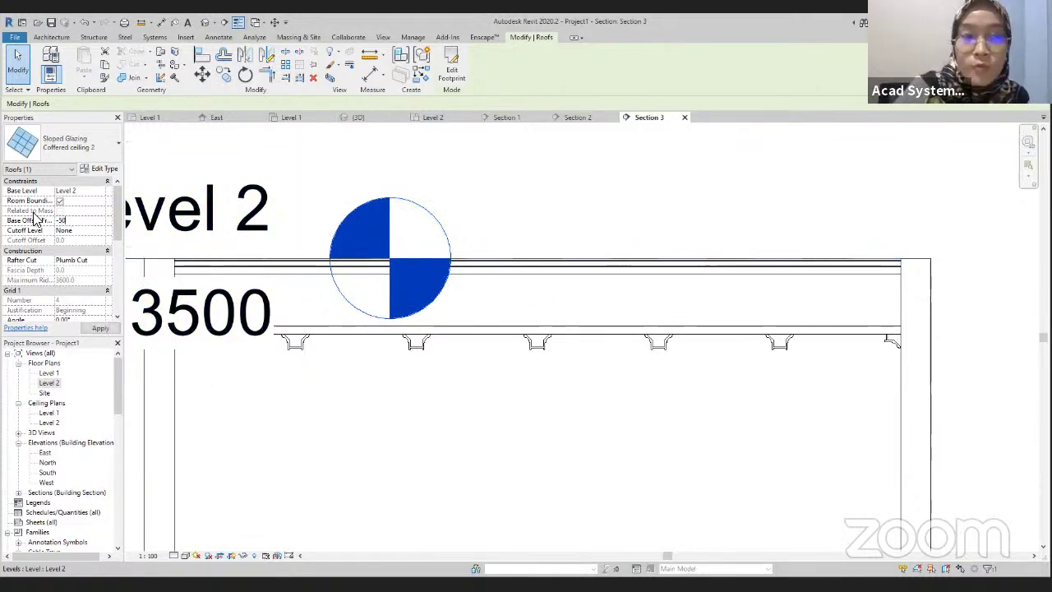
type("-500")
left_click(100, 328)
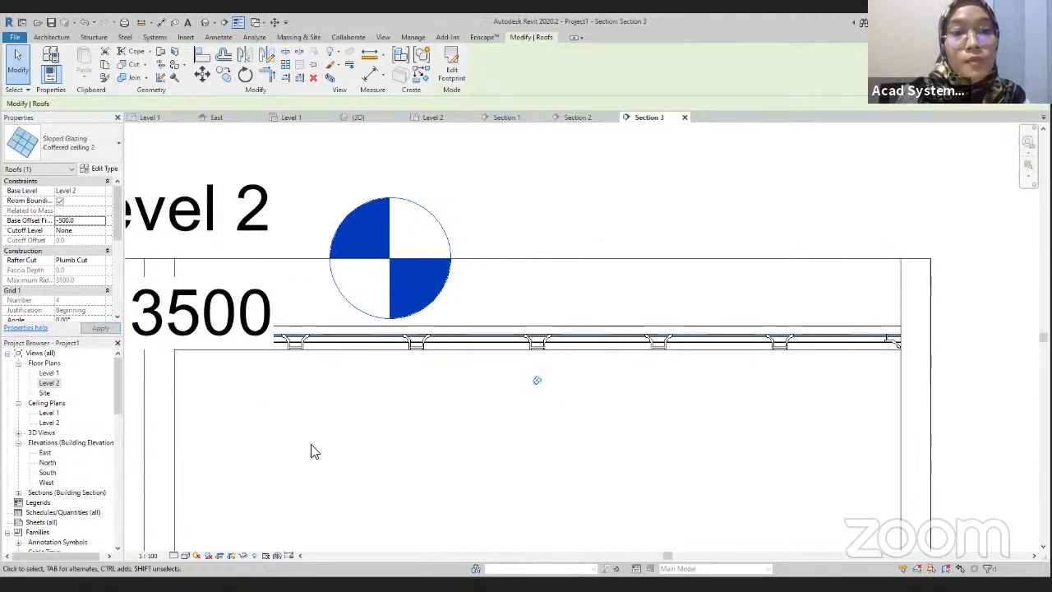
- Inspect the crossing mullions of the combined coffered ceiling from below in the 3D view
scroll(488, 369, "down", 1)
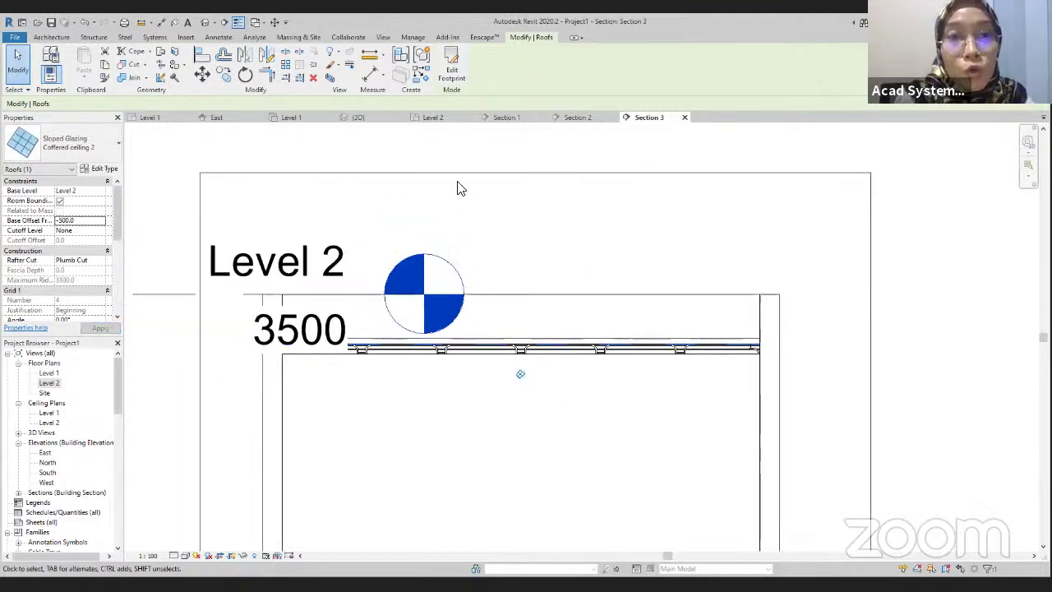
left_click(598, 323)
left_click(376, 120)
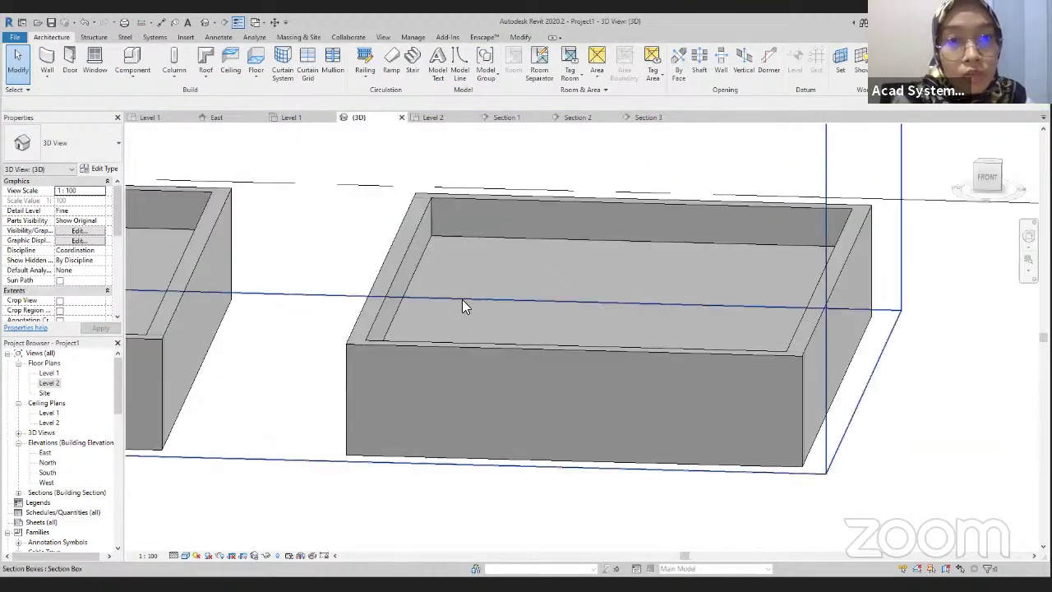
middle_click_drag(623, 464, 553, 316, "shift")
scroll(534, 296, "up", 4)
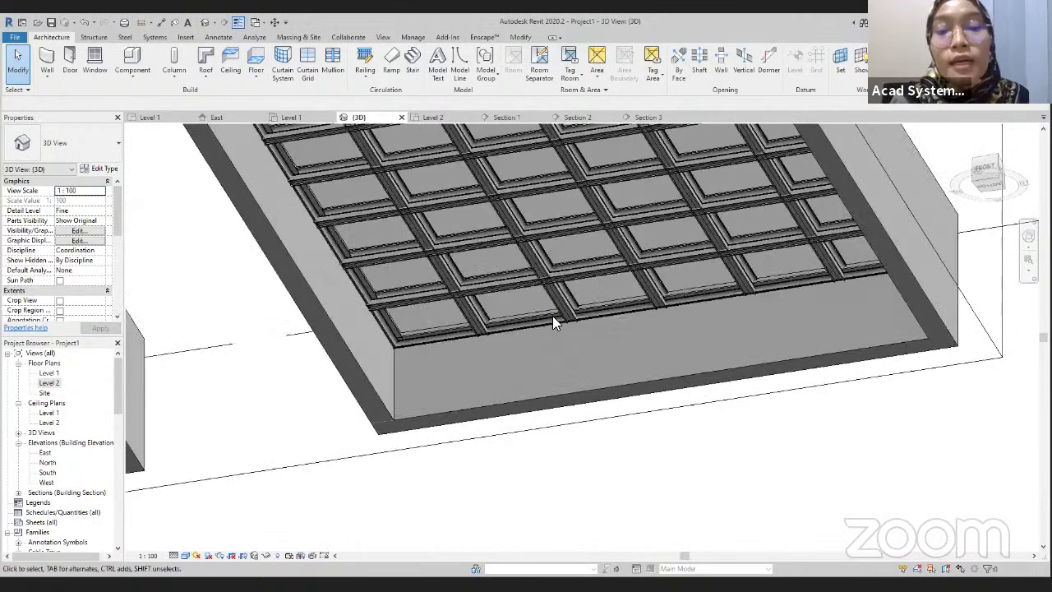
middle_click_drag(594, 282, 565, 319)
scroll(565, 319, "down", 8)
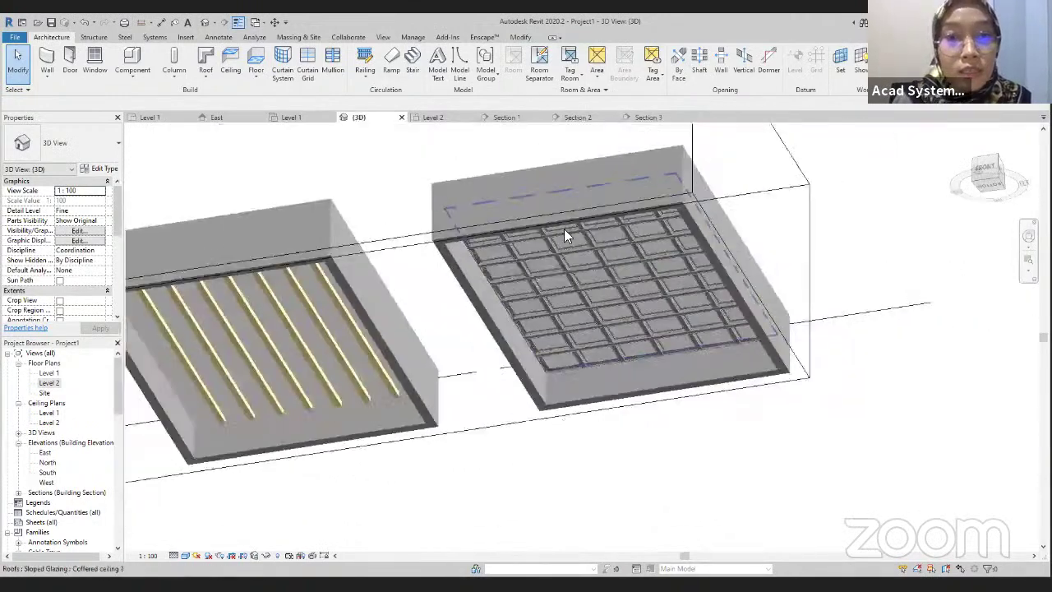
- Remove the front wall of the coffered ceiling room from the 3D view to expose the interior
middle_click_drag(568, 230, 687, 255, "shift")
left_click(688, 257)
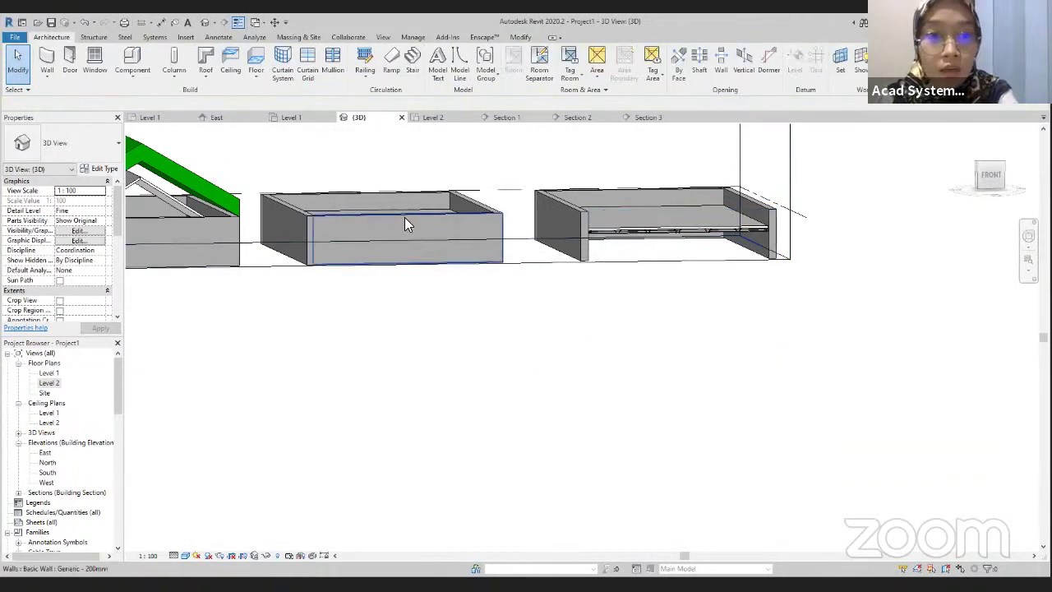
- Remove the front walls of the remaining ceiling rooms from the 3D view and compare all the ceiling types from below
middle_click_drag(405, 219, 502, 195)
left_click(510, 243)
key("Escape")
mouse_move(511, 245)
middle_mouse_down("shift")
mouse_move(436, 188)
mouse_move(460, 178)
mouse_move(400, 147)
mouse_move(545, 193)
mouse_move(385, 138)
mouse_move(444, 242)
mouse_move(472, 266)
mouse_move(495, 263)
middle_mouse_up("shift")
left_click(458, 188)
key("Escape")
middle_click_drag(484, 179, 611, 291, "shift")
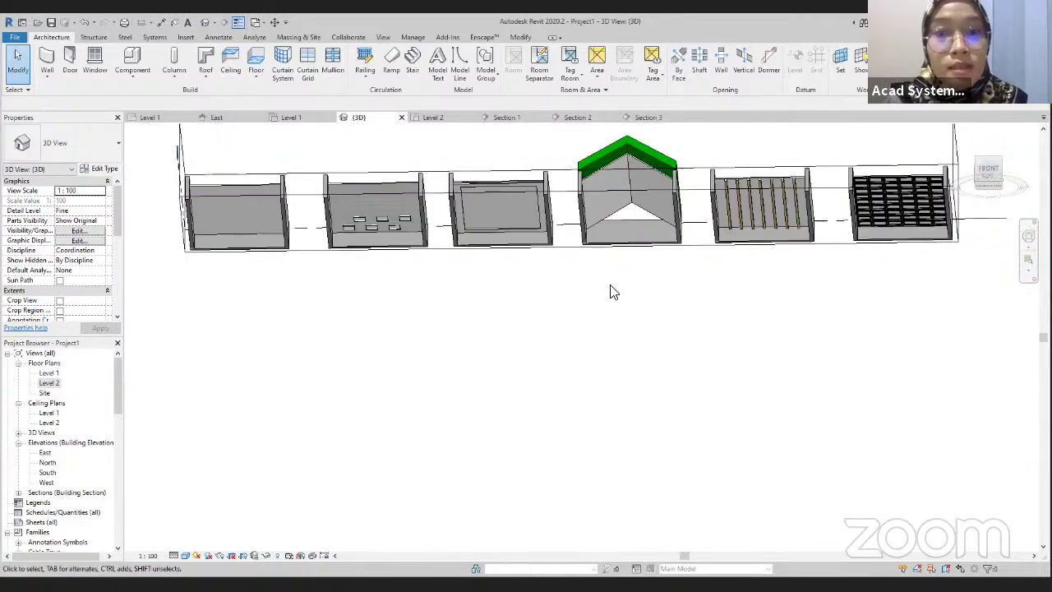
scroll(616, 291, "up", 1)
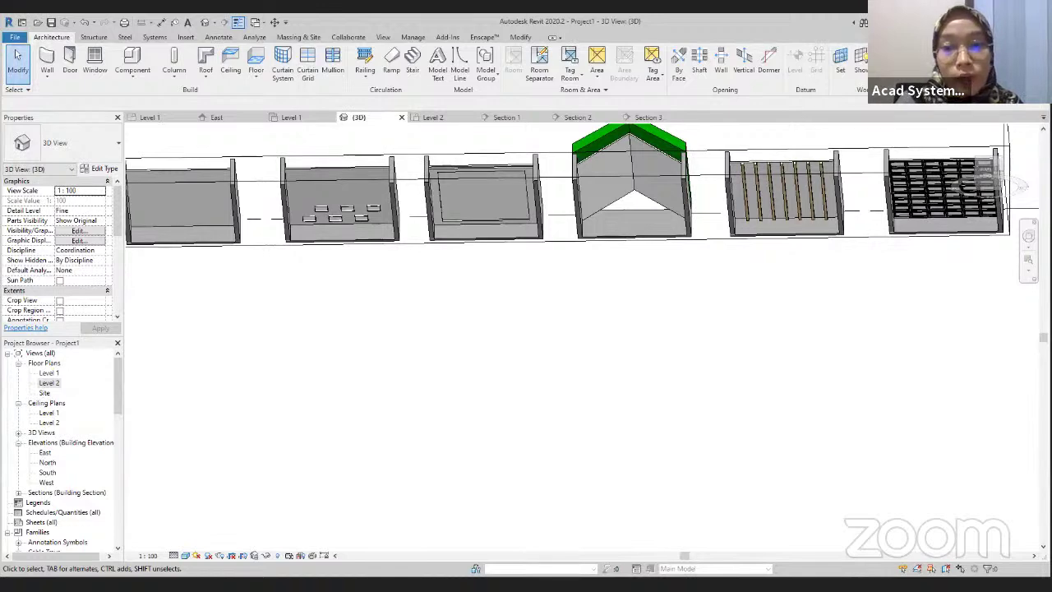
- Switch to the browser and look through the uploads and tutorial video sections on the Acad Systems YouTube channel's home page
key("alt+Tab")
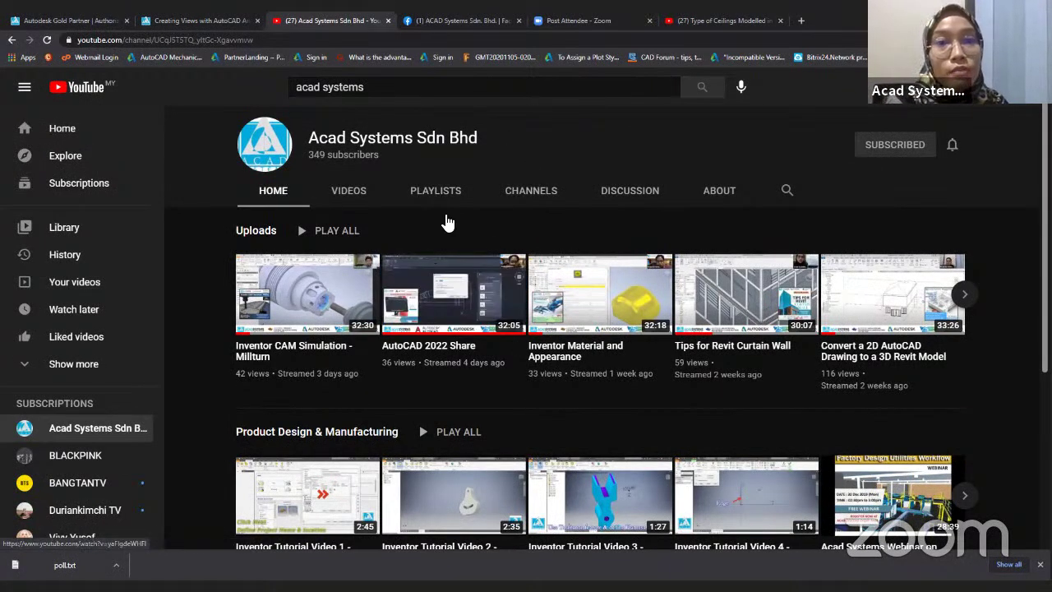
scroll(415, 394, "down", 2)
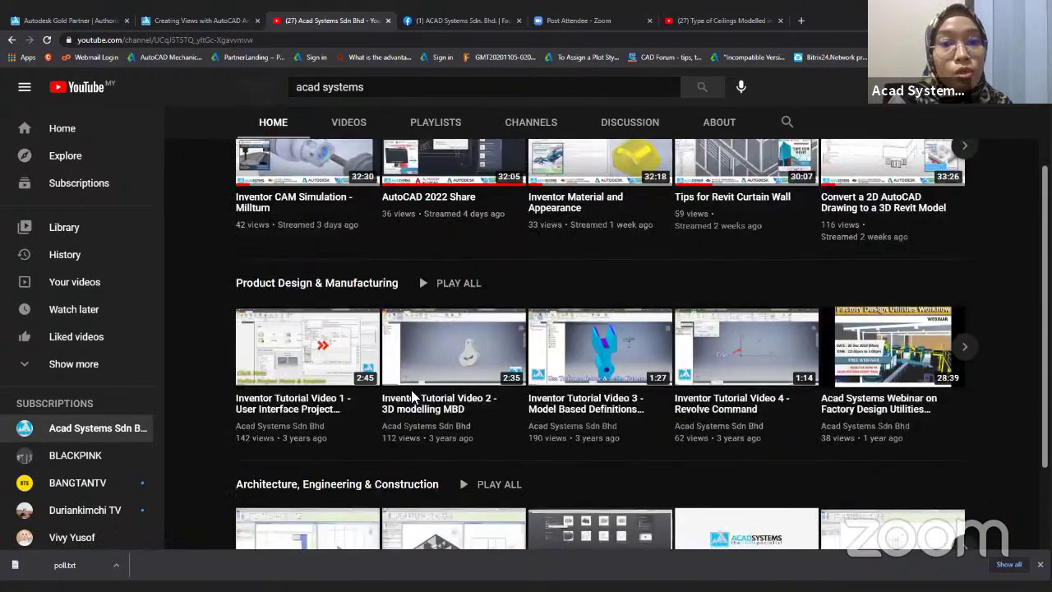
scroll(415, 398, "down", 2)
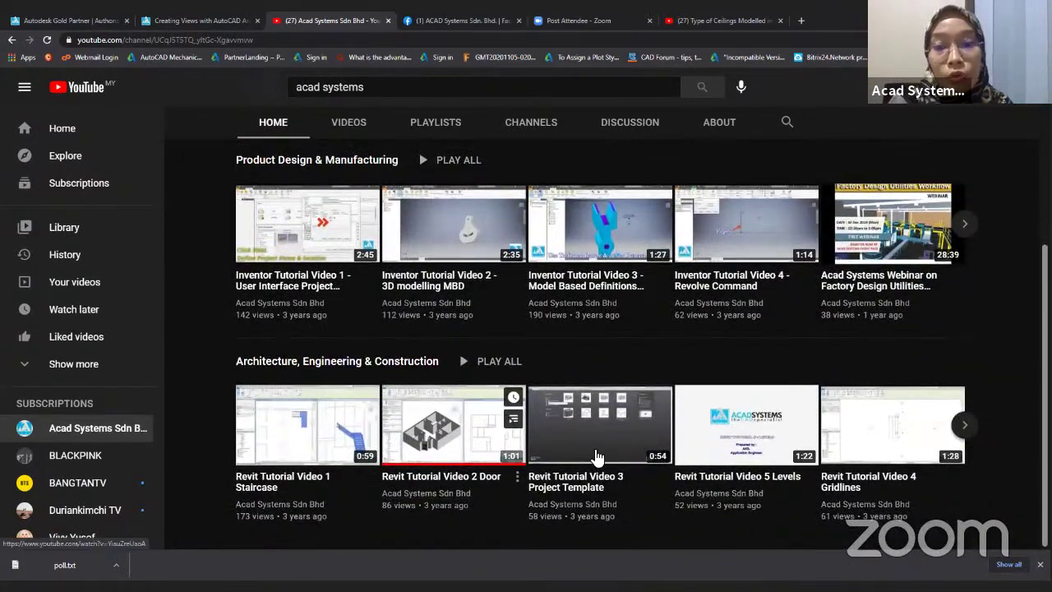
scroll(598, 457, "up", 4)
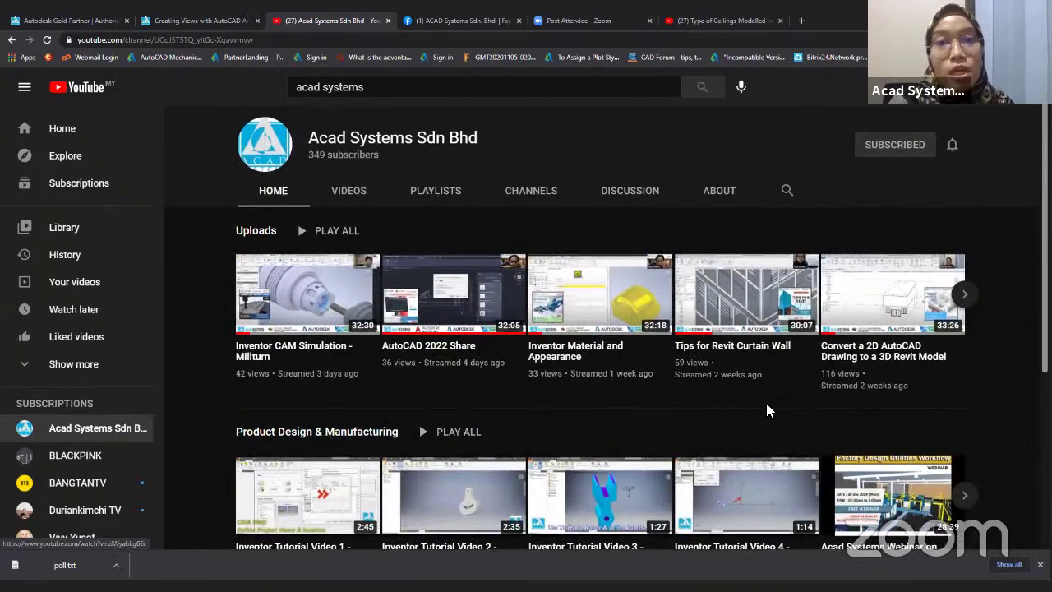